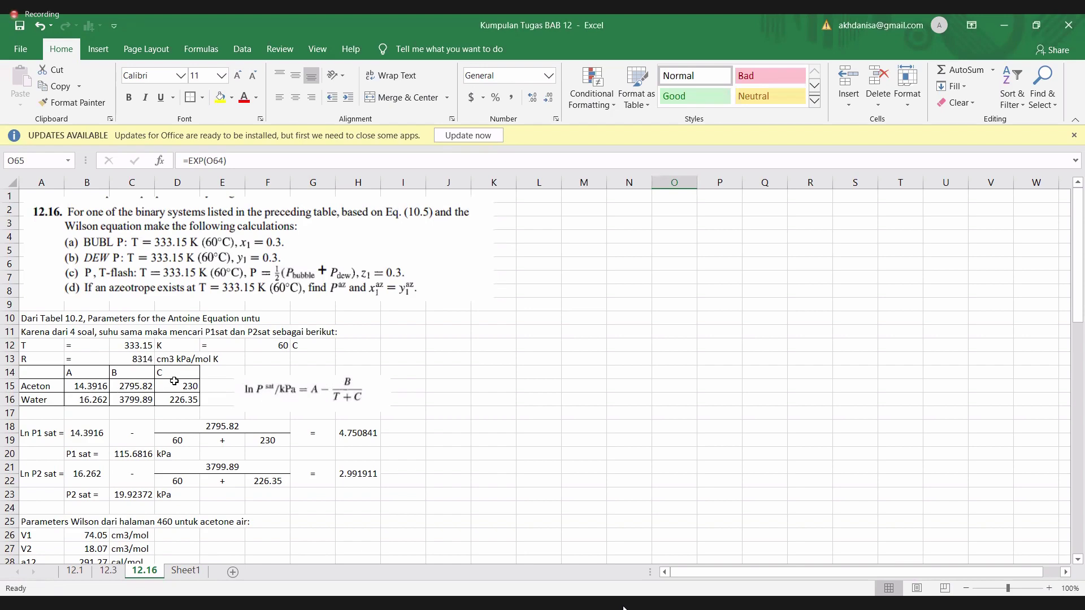
Step: Review the Antoine constants, the P1 sat and P2 sat formulas, and the Wilson A12 and A21 calculations on sheet 12.16
left_click(132, 387)
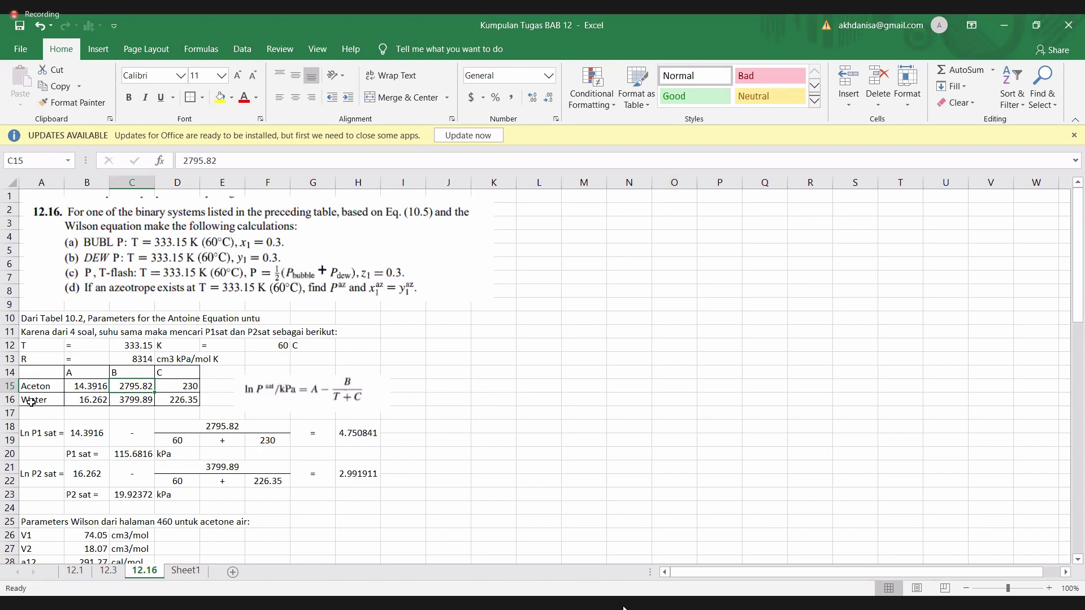
scroll(56, 428, "down", 1)
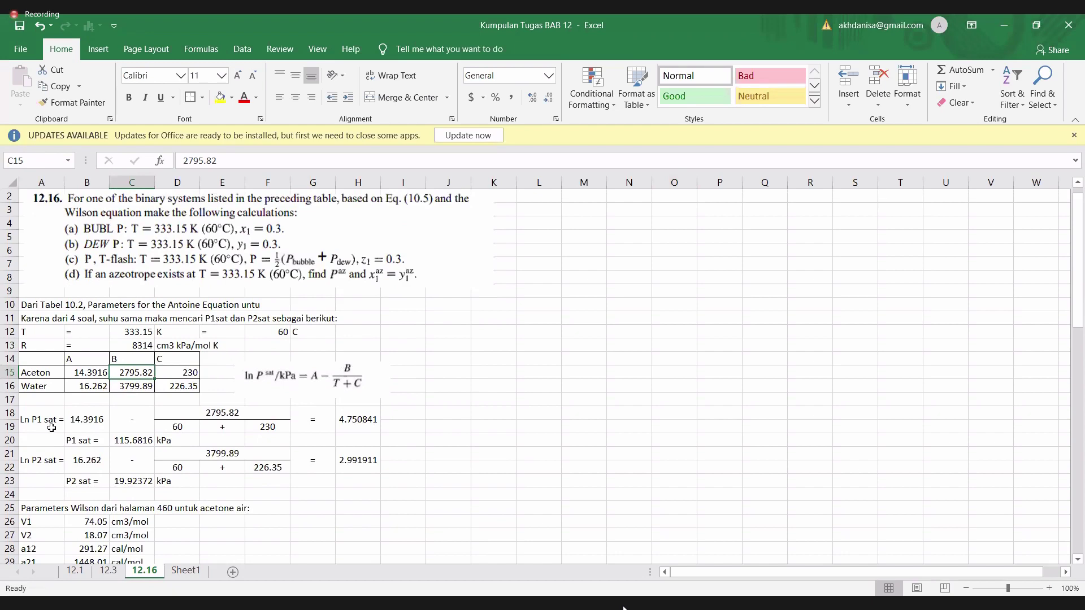
left_click(139, 441)
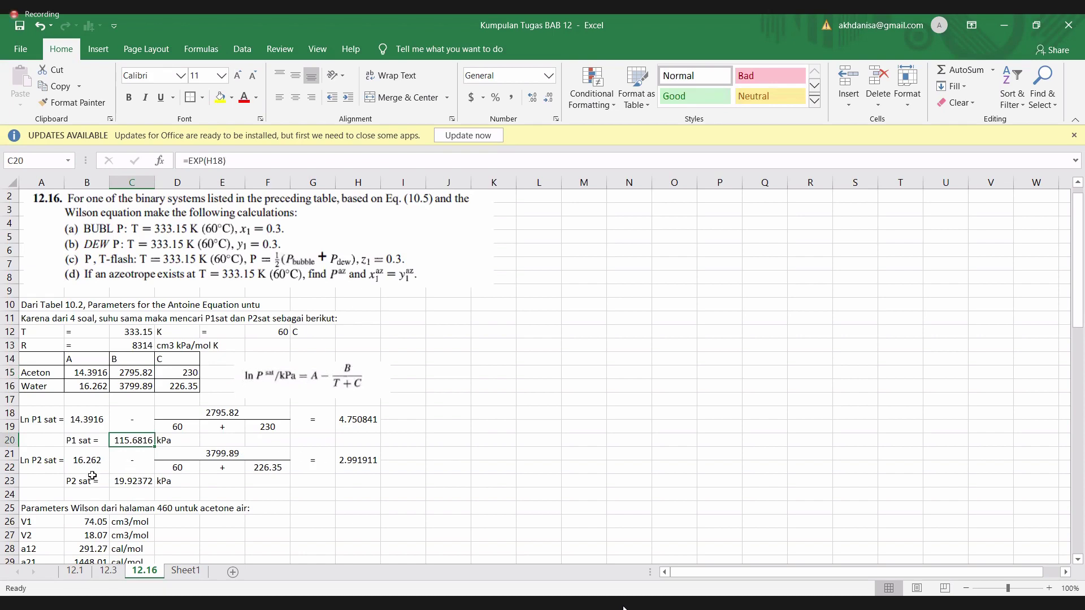
left_click(144, 480)
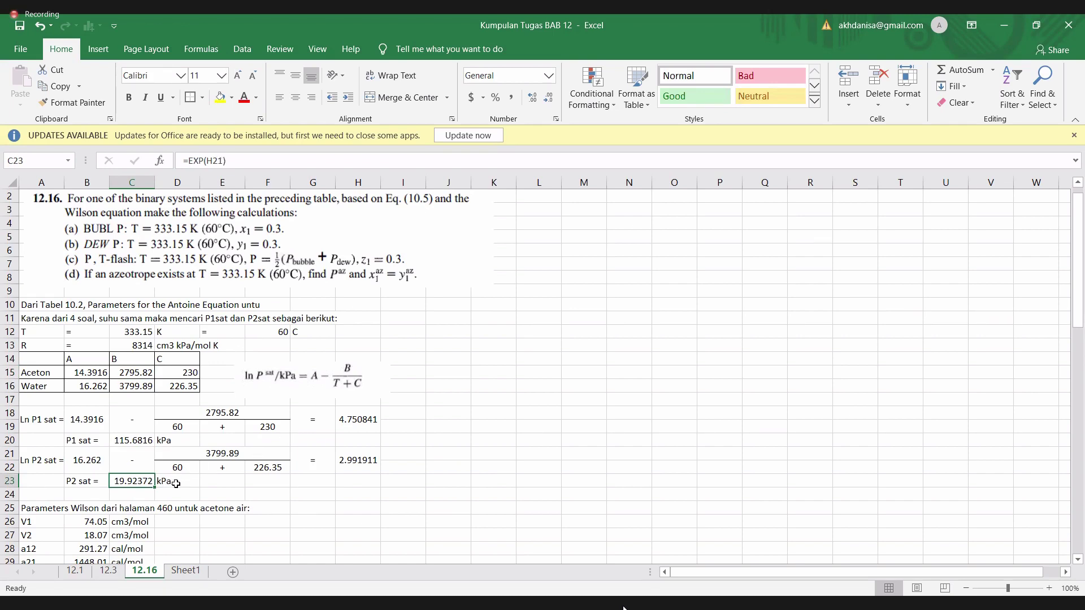
scroll(176, 483, "down", 5)
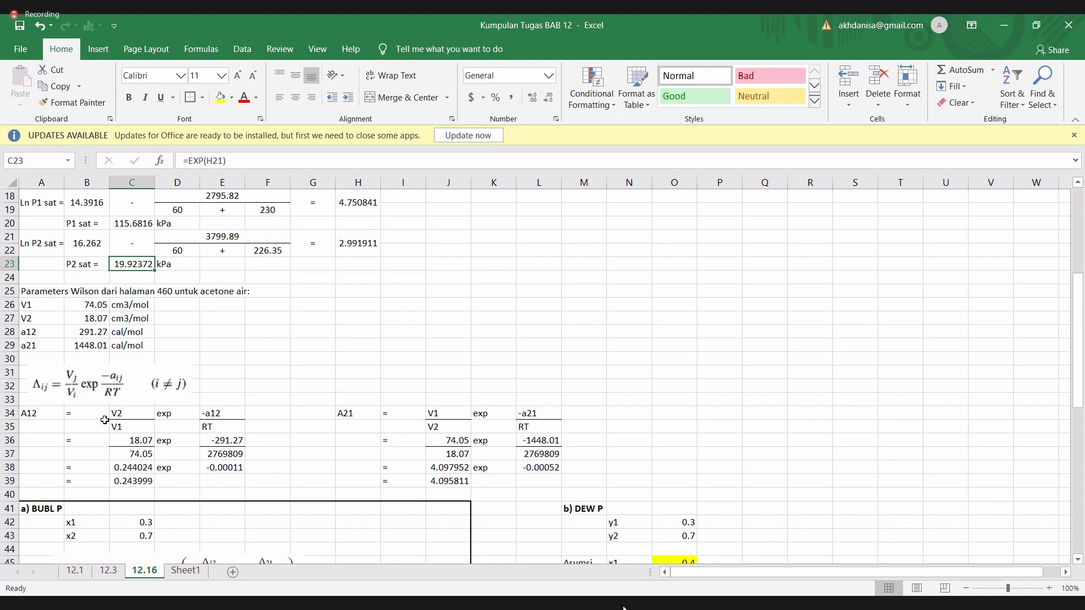
scroll(90, 416, "down", 1)
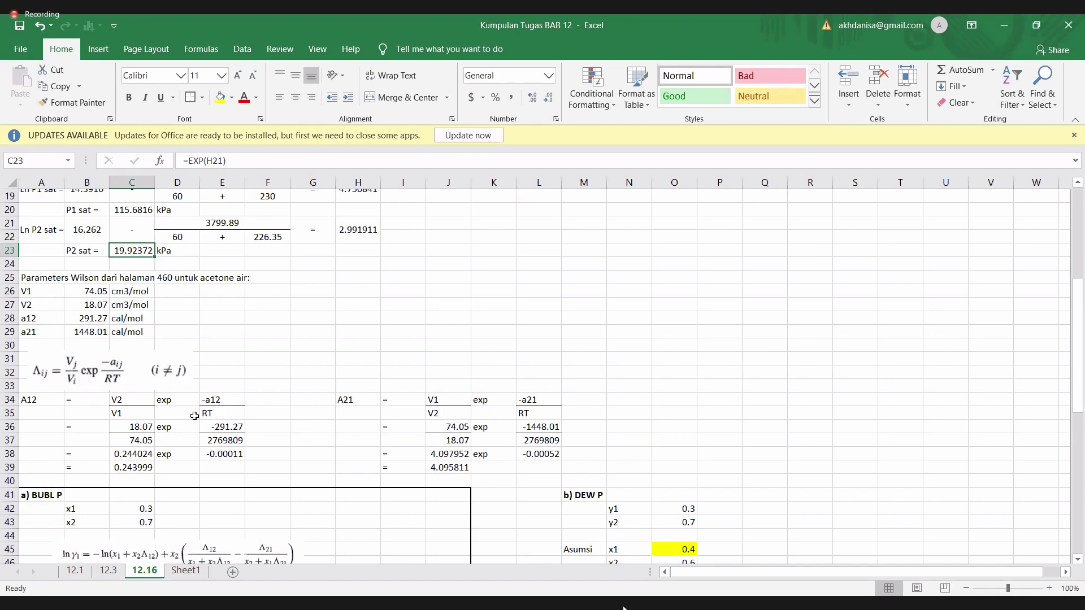
left_click(151, 467)
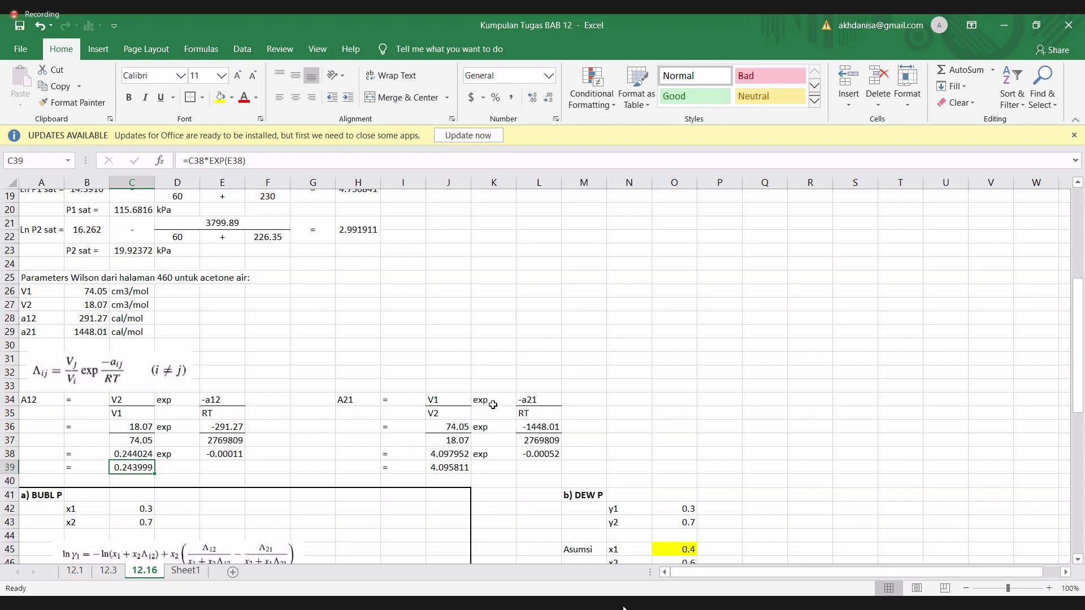
left_click(539, 401)
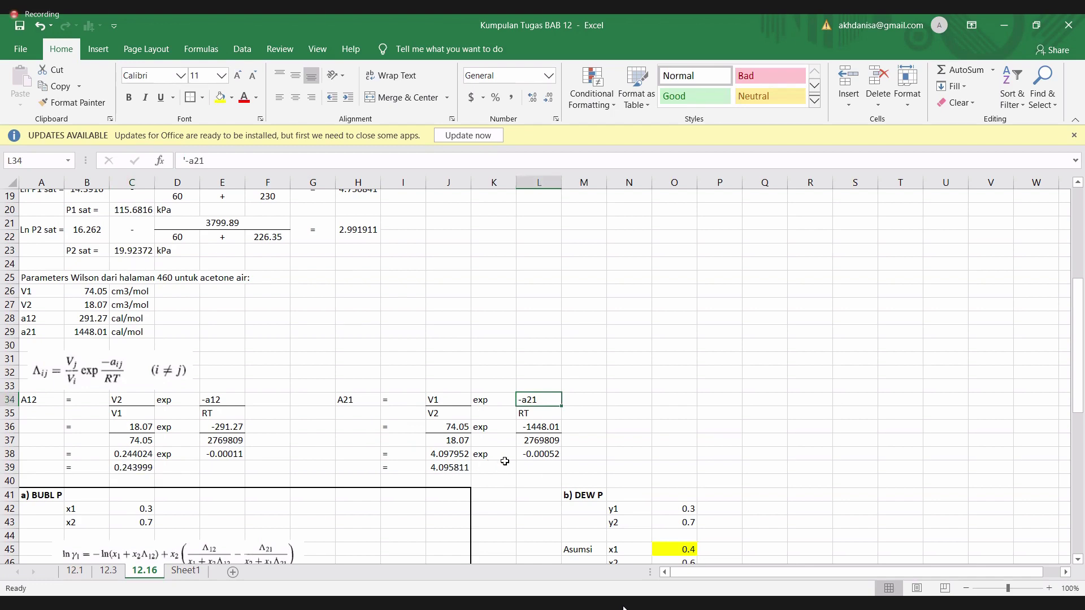
Step: Examine the BUBL P activity coefficient equations, the Y1 and Y2 calculations, and the assumed P and y1 cells
scroll(504, 461, "down", 3)
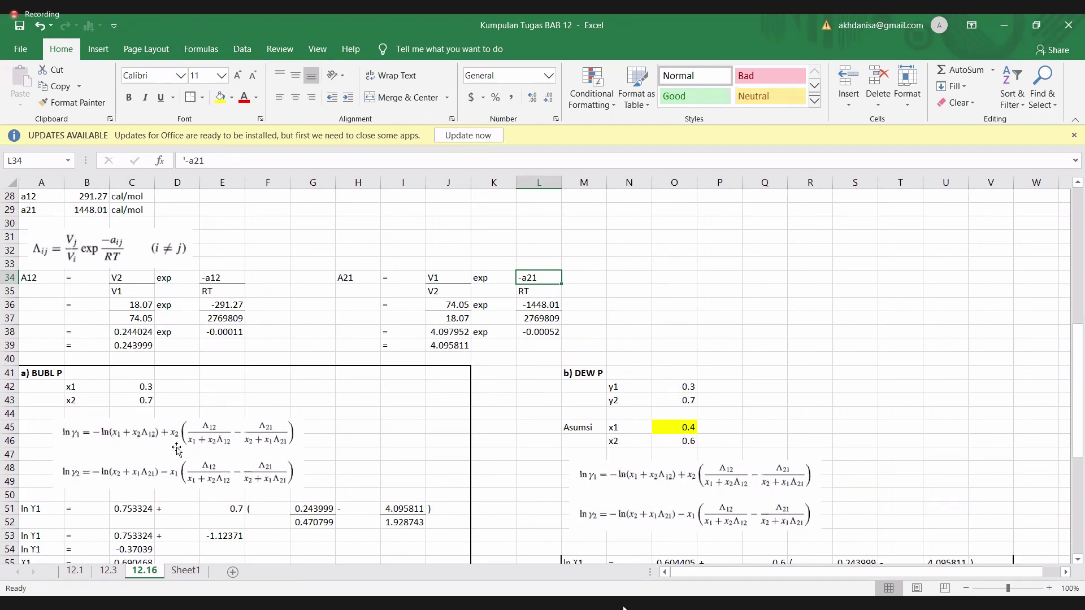
scroll(68, 472, "down", 1)
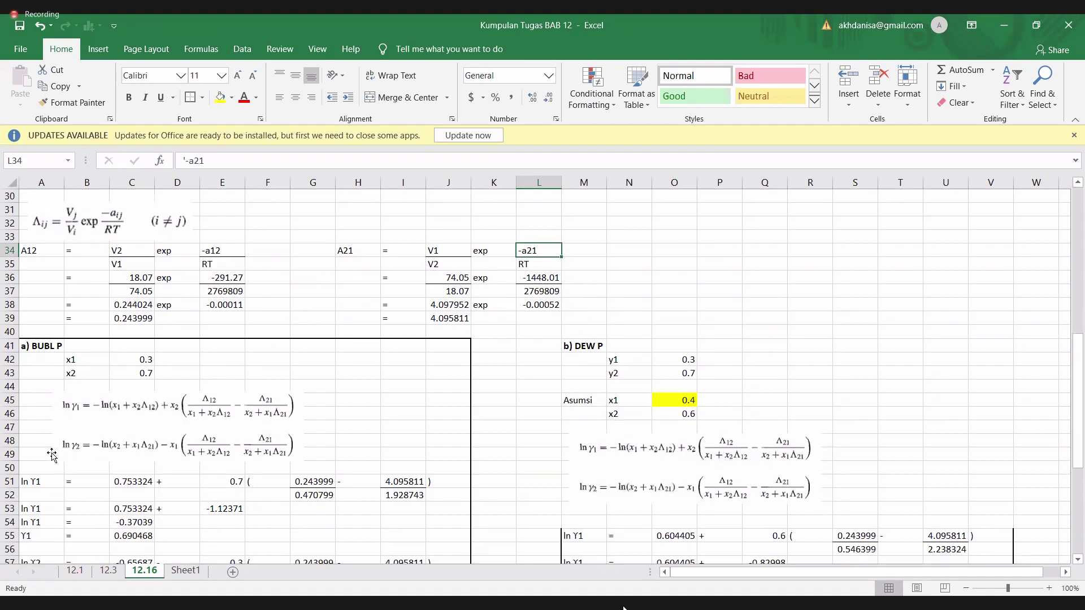
left_click(130, 416)
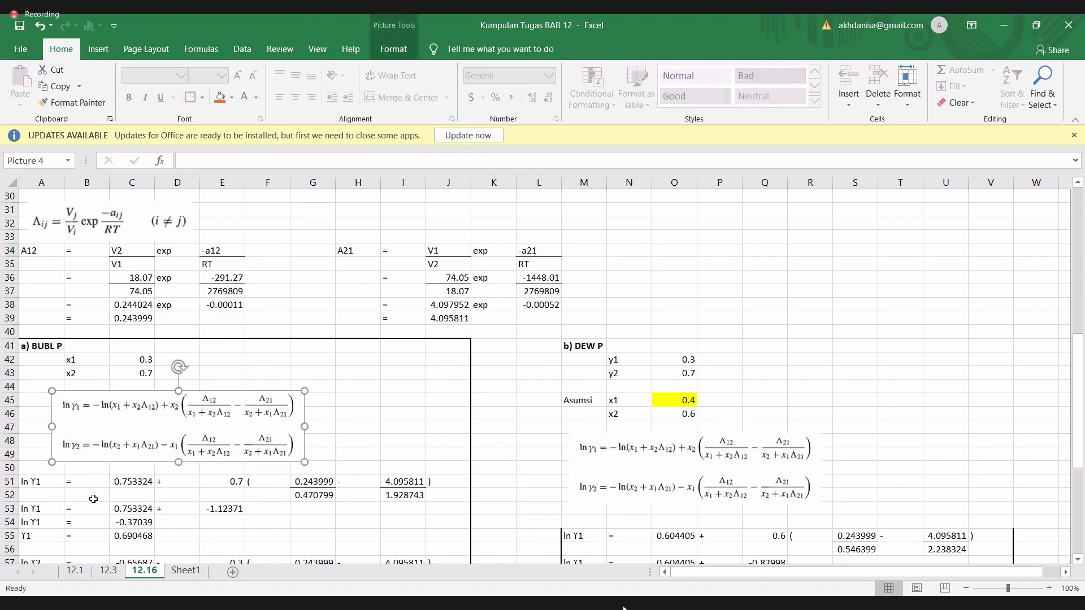
scroll(117, 497, "down", 1)
scroll(118, 497, "down", 1)
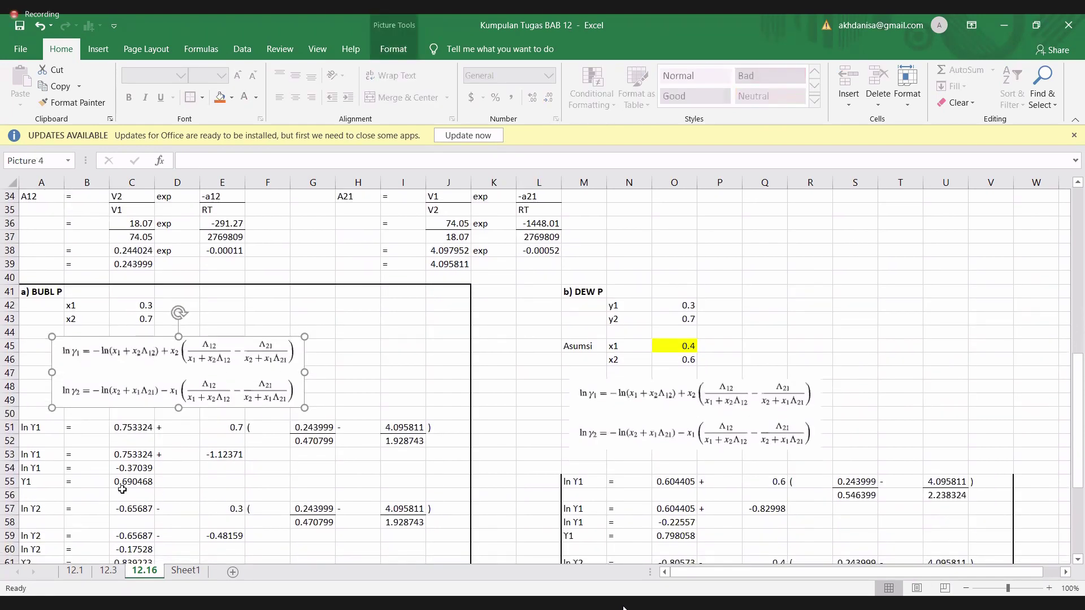
left_click(144, 480)
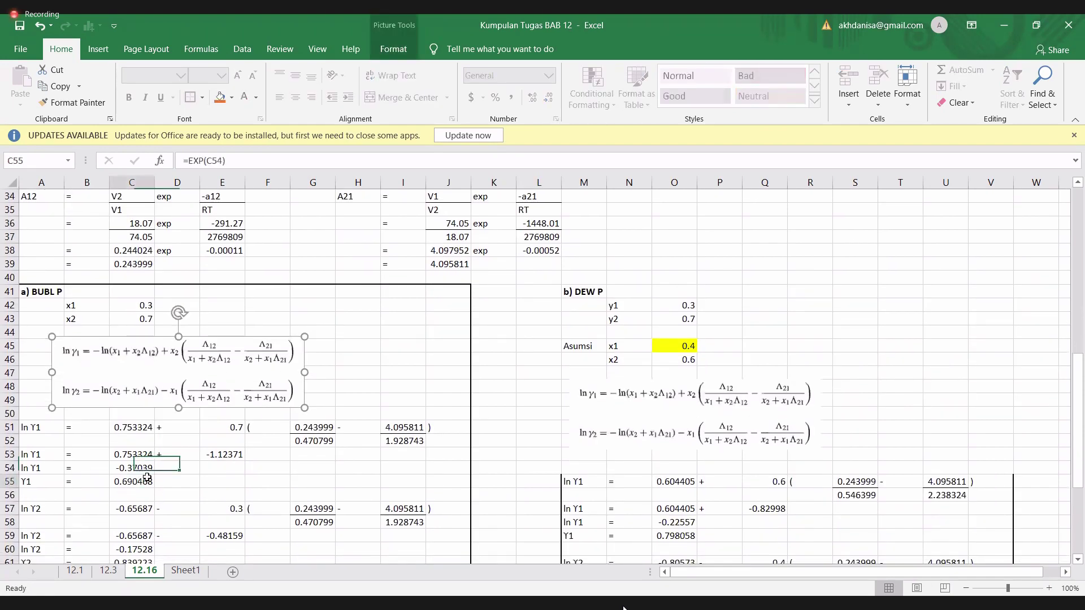
left_click(230, 98)
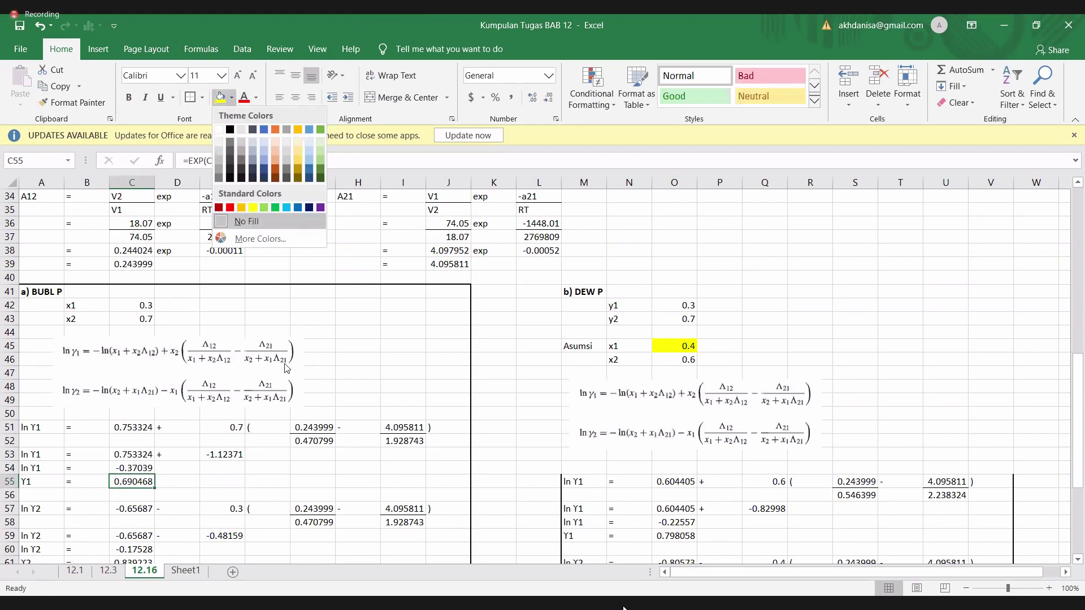
left_click(186, 484)
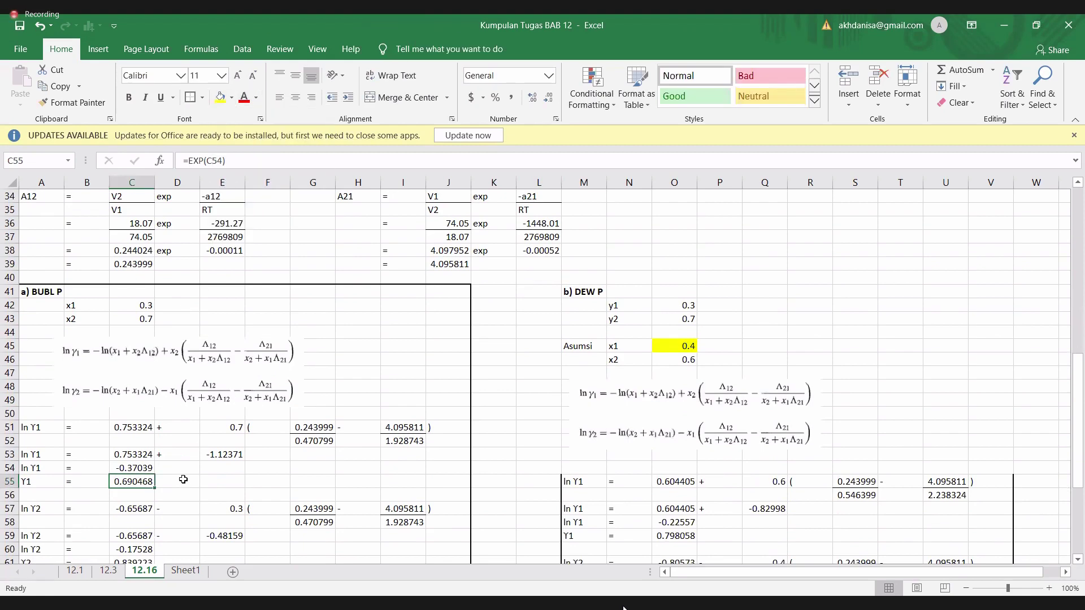
scroll(170, 458, "down", 1)
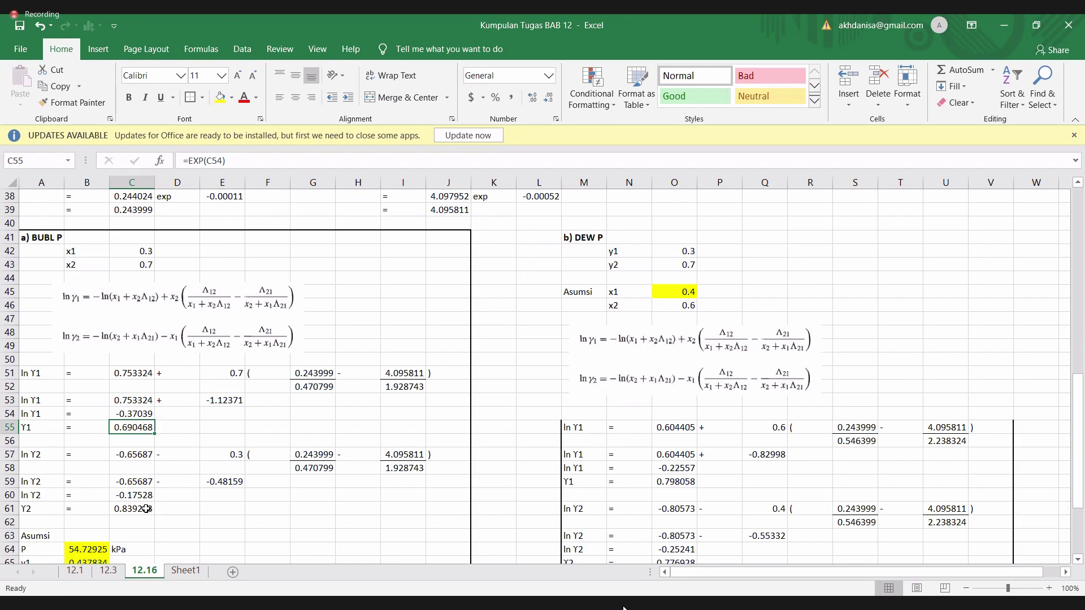
scroll(146, 512, "down", 1)
scroll(146, 511, "down", 2)
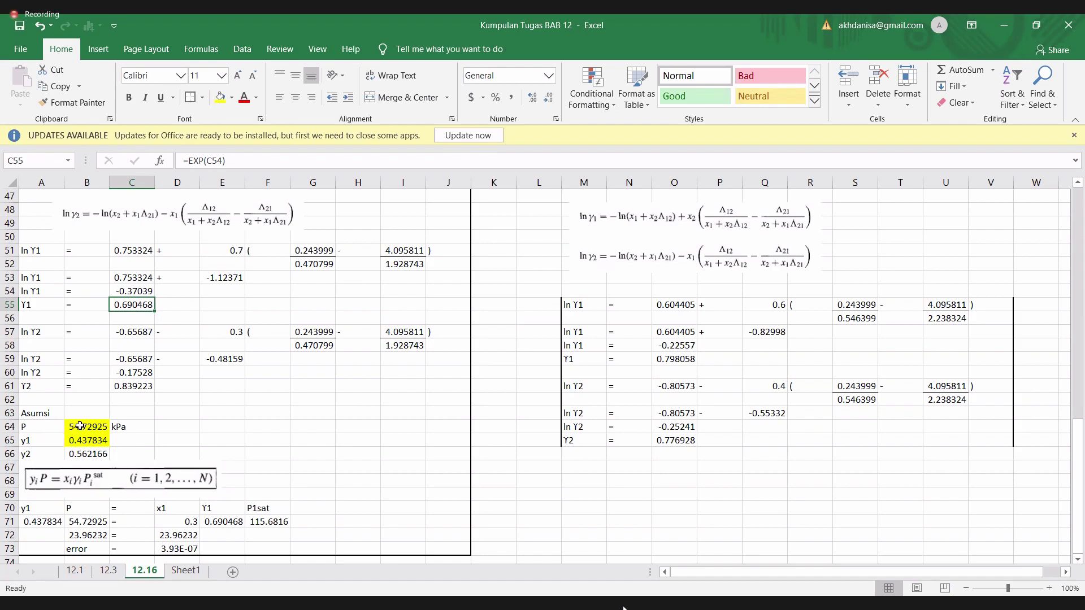
Step: Set the BUBL P initial guesses to P = 50 kPa in B64 and y1 = 0.4 in B65
left_click(95, 426)
double_click(95, 426)
type("50")
key("Return")
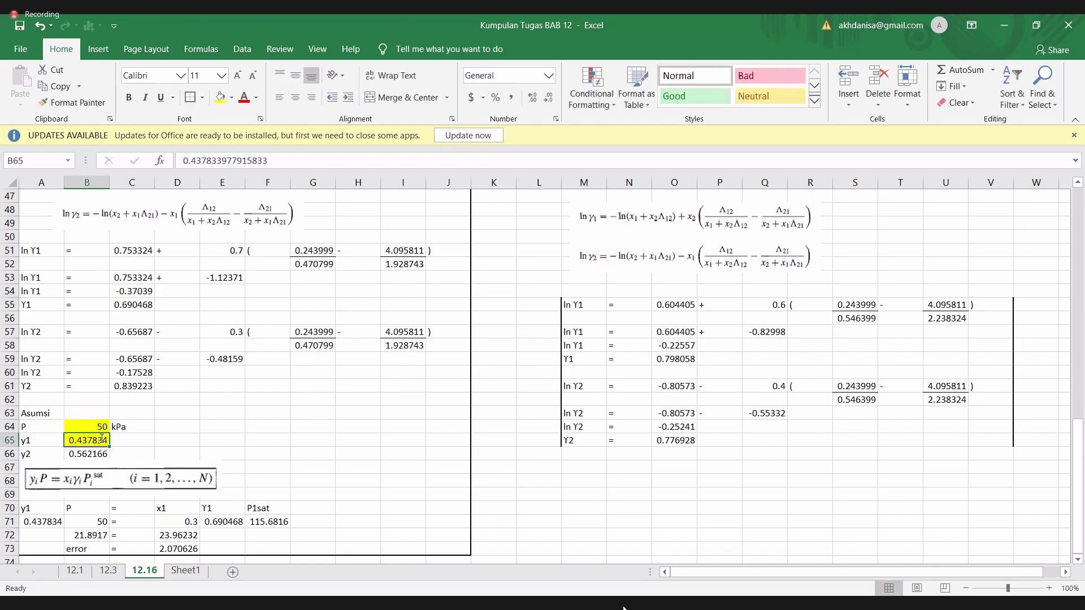
type("0.4")
key("Return")
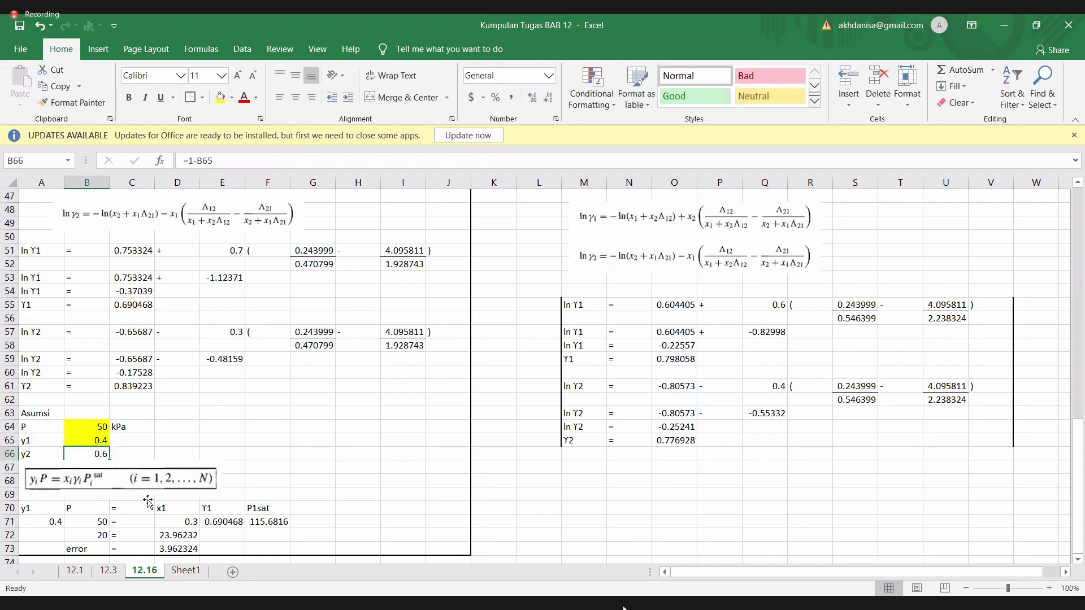
Step: Run Solver to bring the error in D73 to 0 by changing B64:B65 with GRG Nonlinear, and keep the solution
scroll(148, 502, "down", 2)
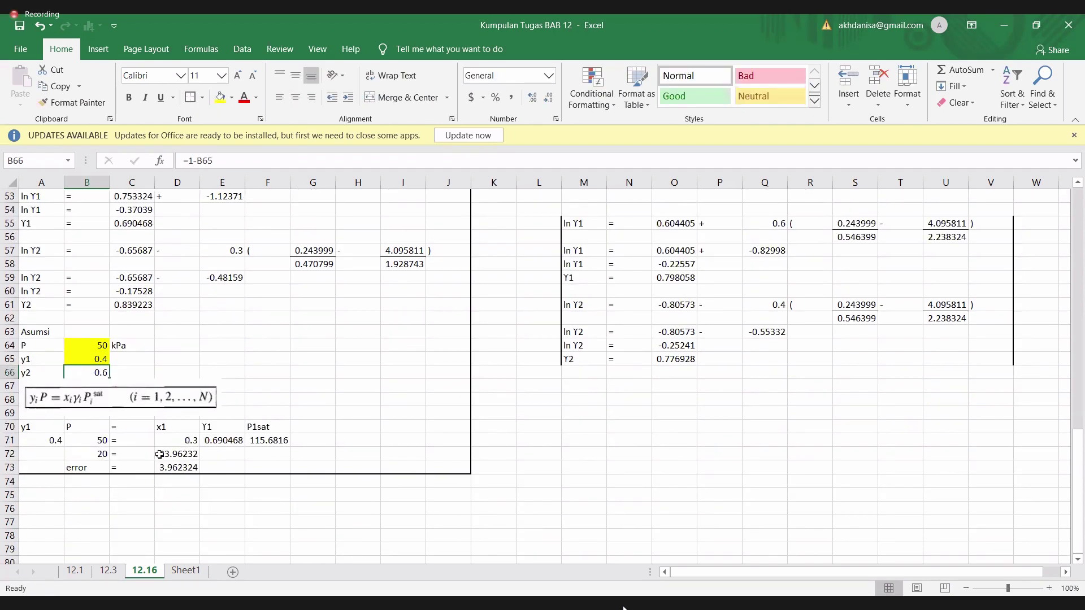
left_click(175, 469)
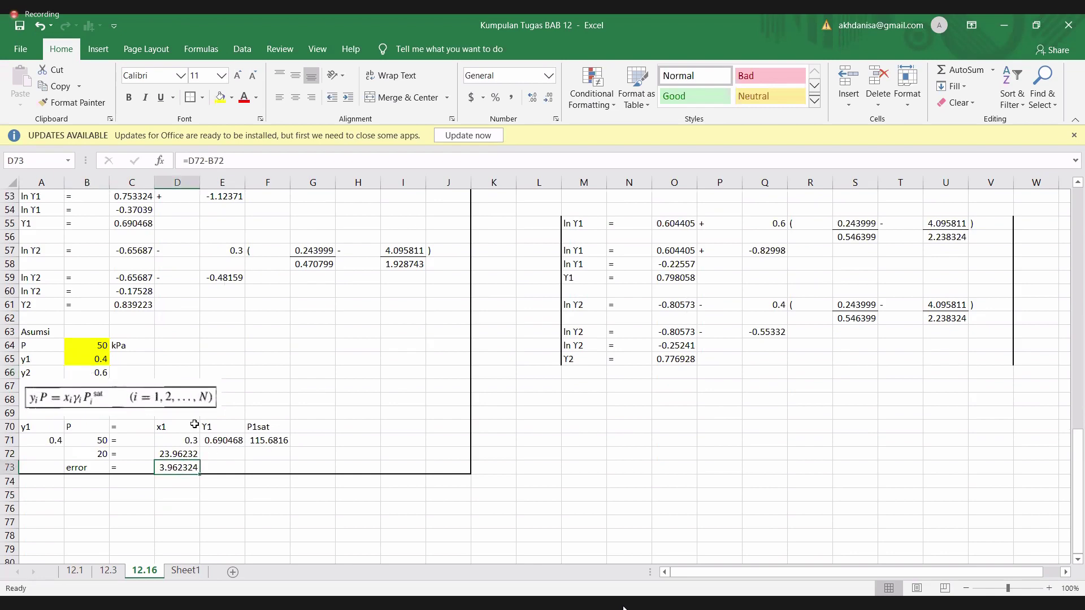
left_click(236, 56)
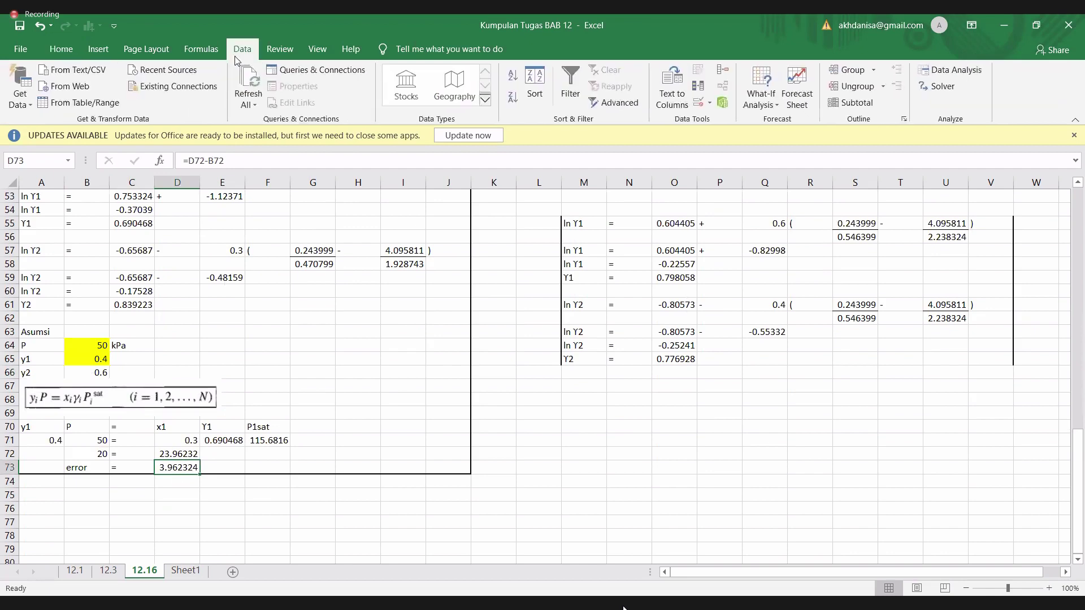
left_click(937, 86)
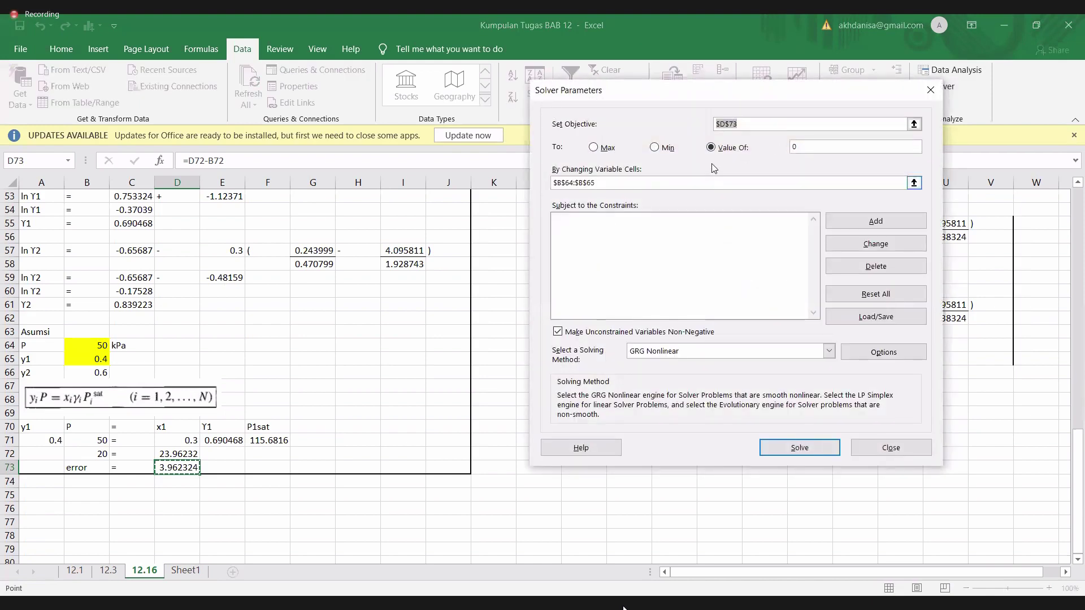
left_click(670, 182)
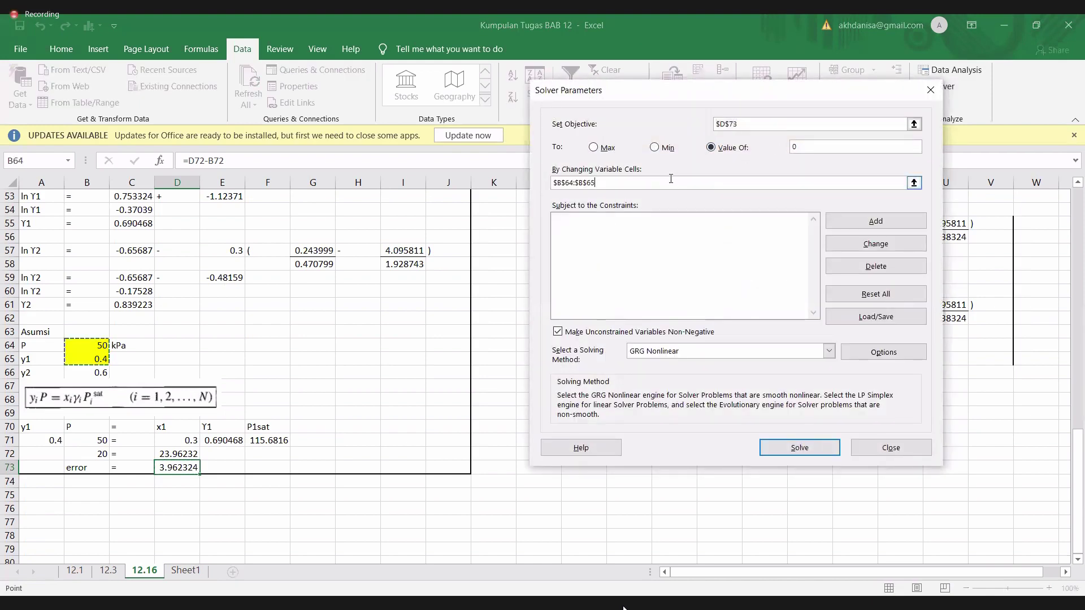
left_click(810, 440)
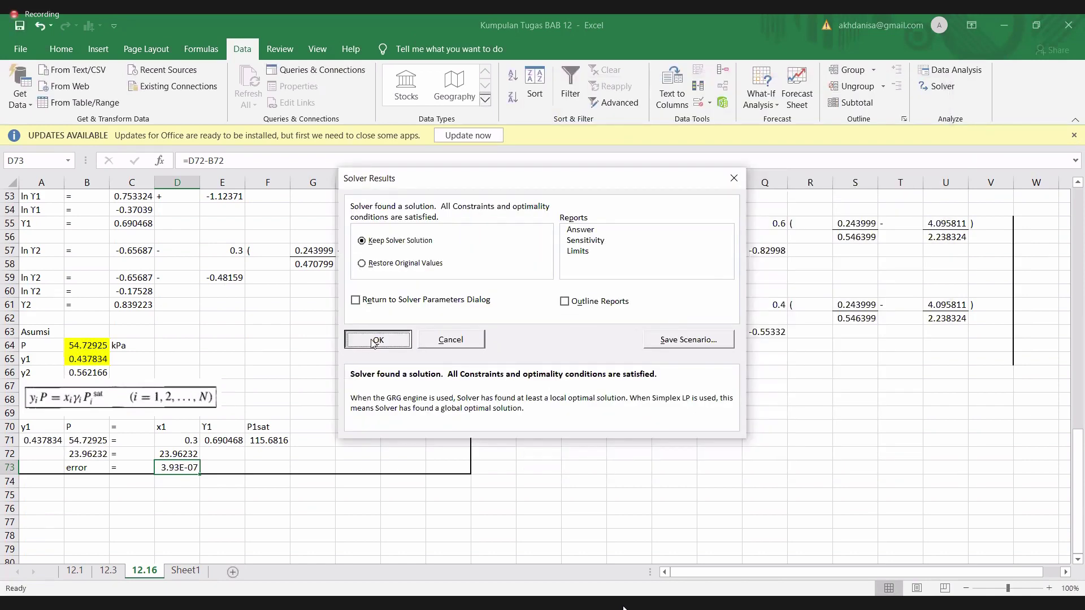
left_click(374, 341)
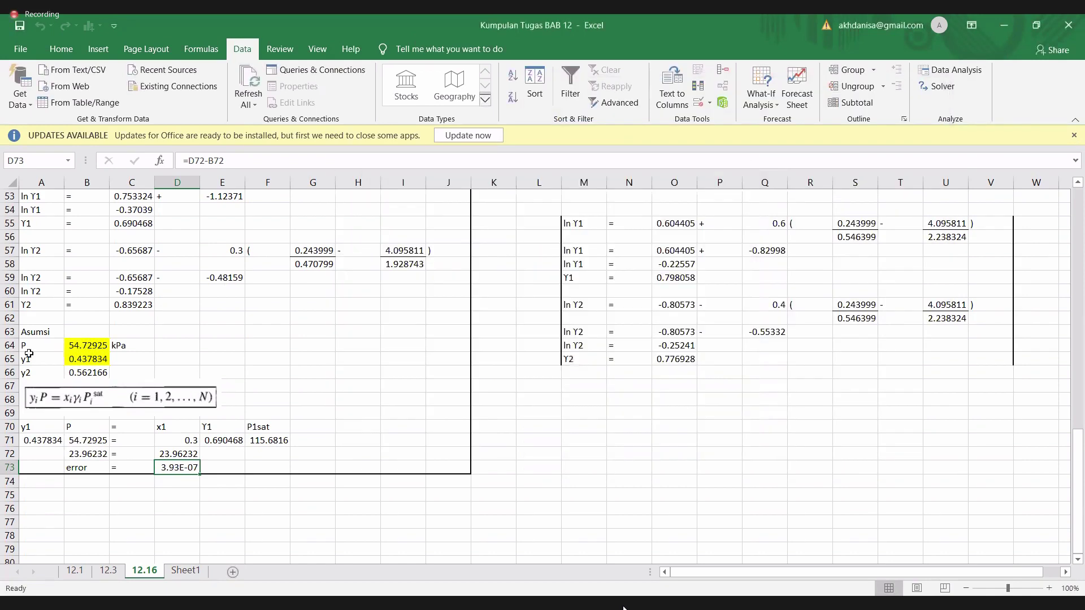
left_click(107, 347)
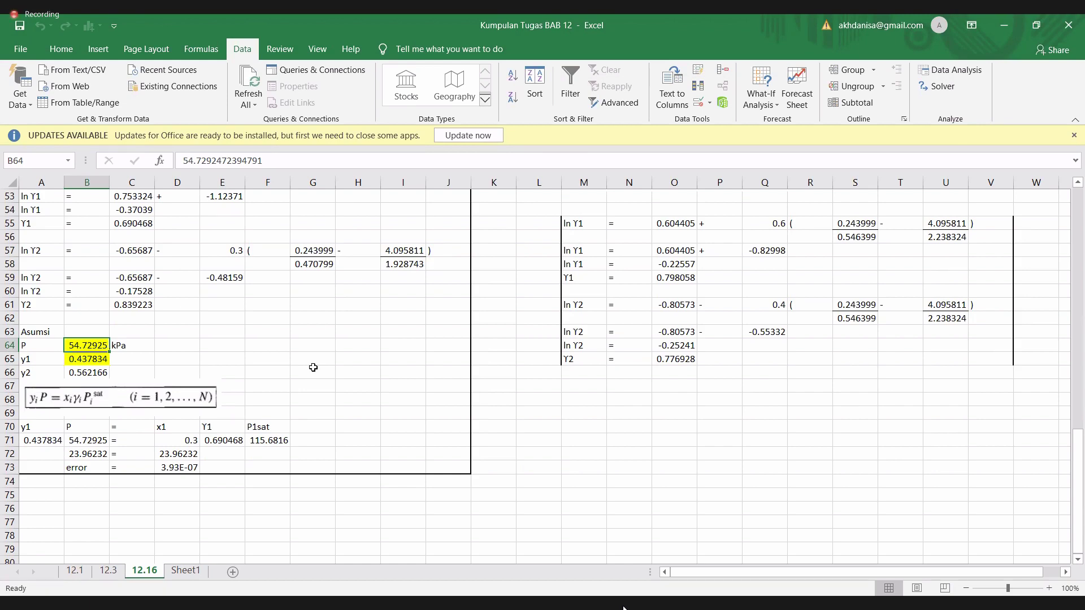
Step: Enter the formula =1-C42 in cell F64, beside the assumed pressure, to calculate x2 from x1
scroll(313, 368, "up", 2)
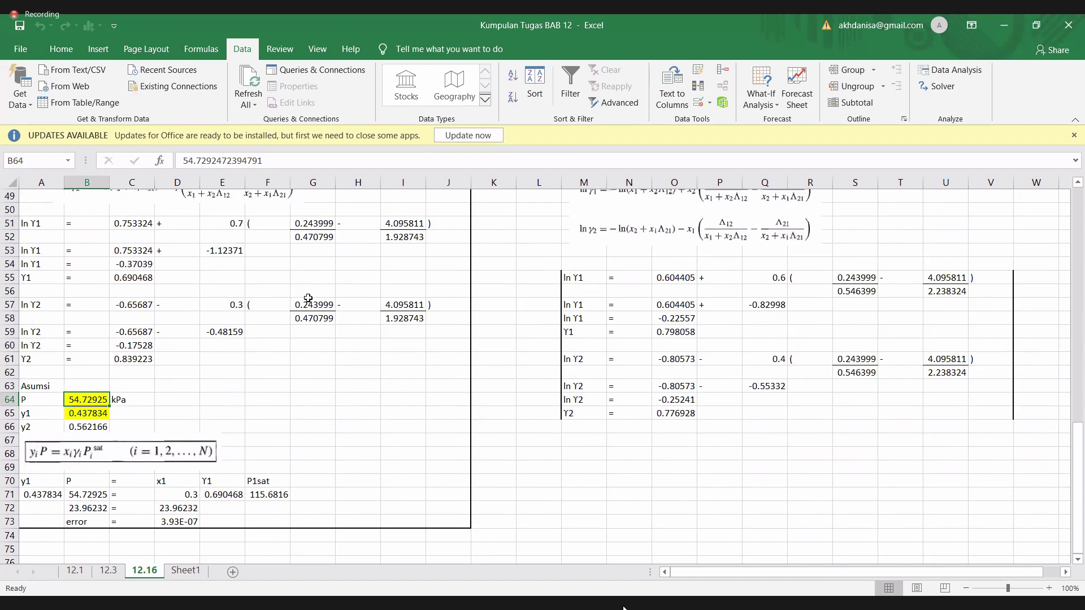
scroll(308, 299, "up", 1)
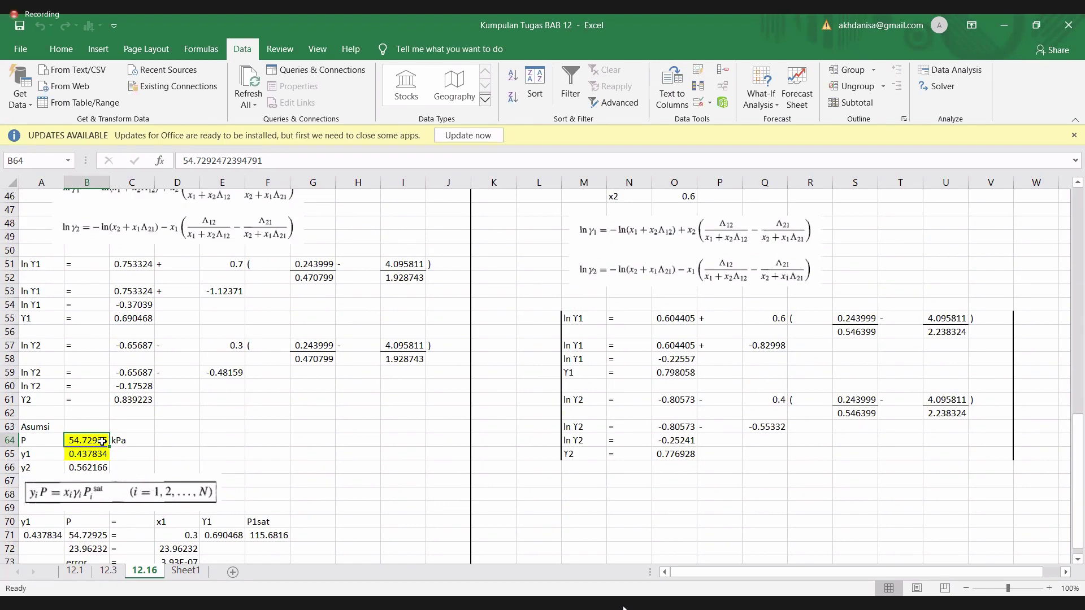
left_click(256, 440)
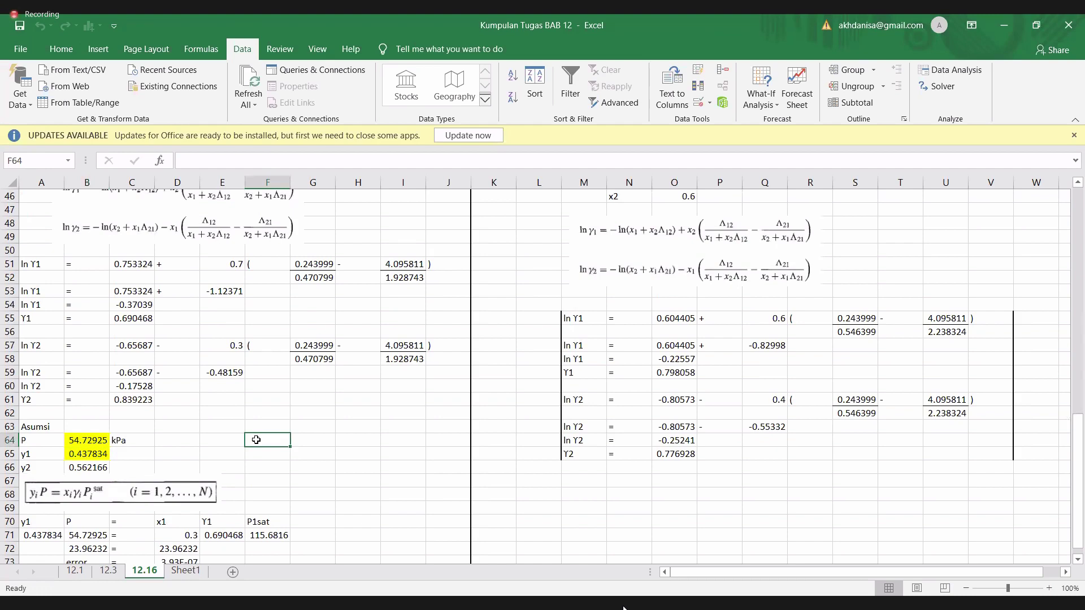
type("=")
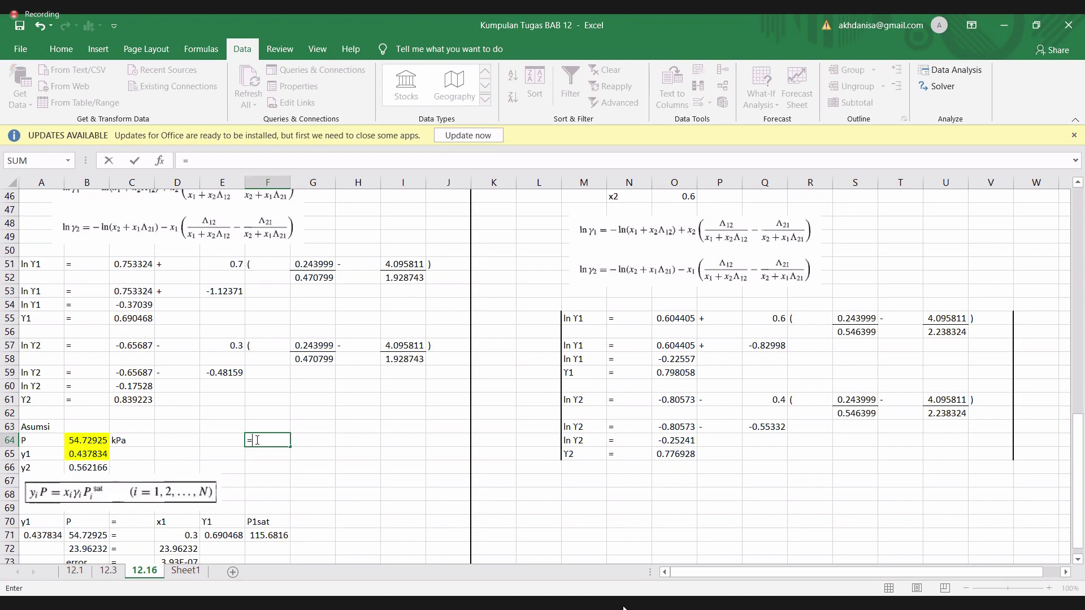
type("1-")
scroll(222, 320, "up", 4)
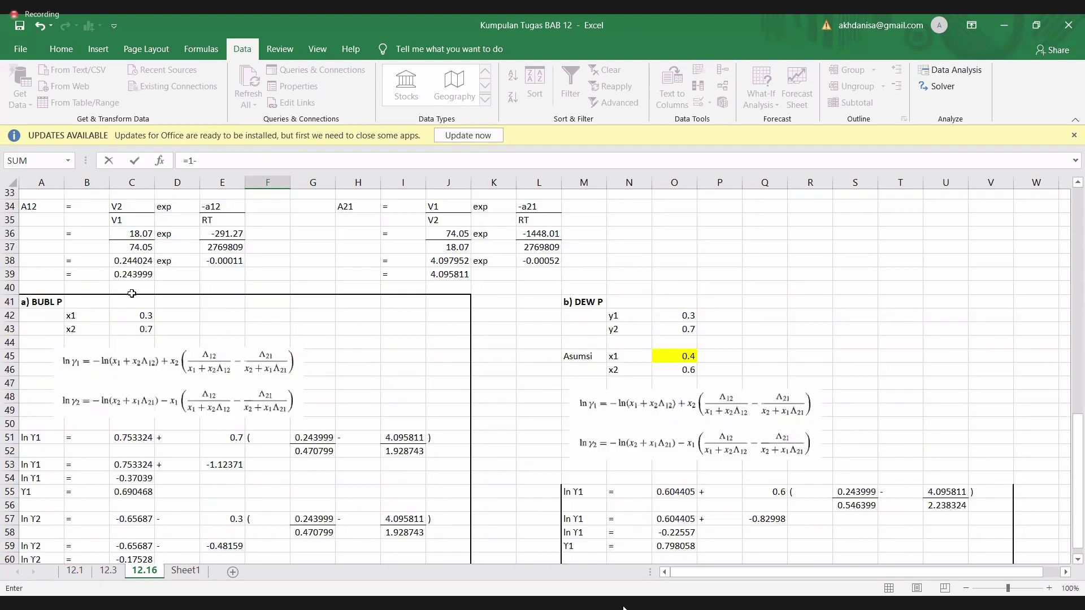
left_click(132, 318)
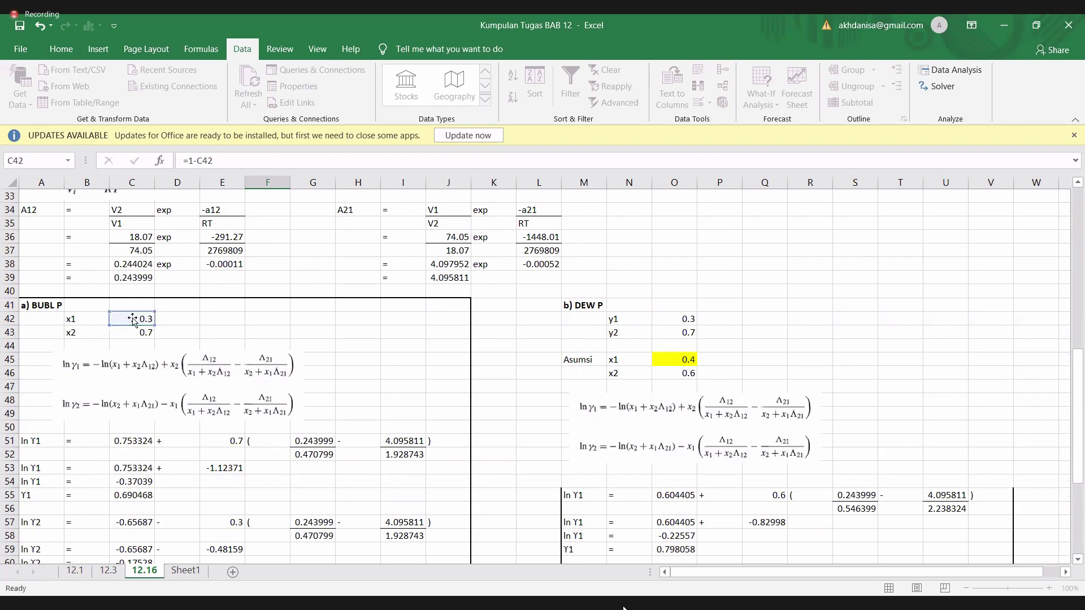
key("Return")
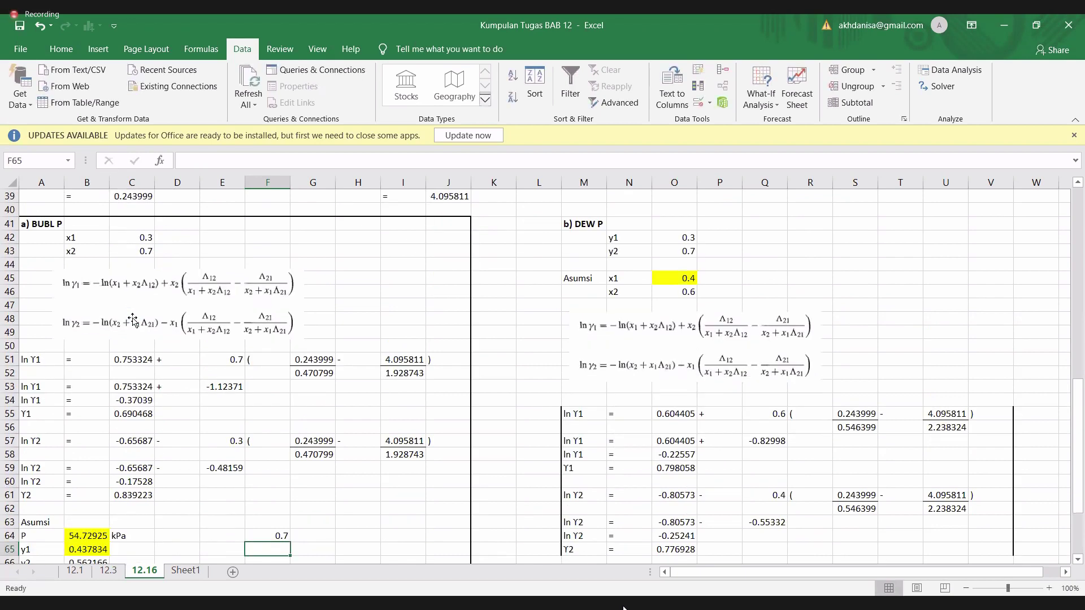
left_click(258, 534)
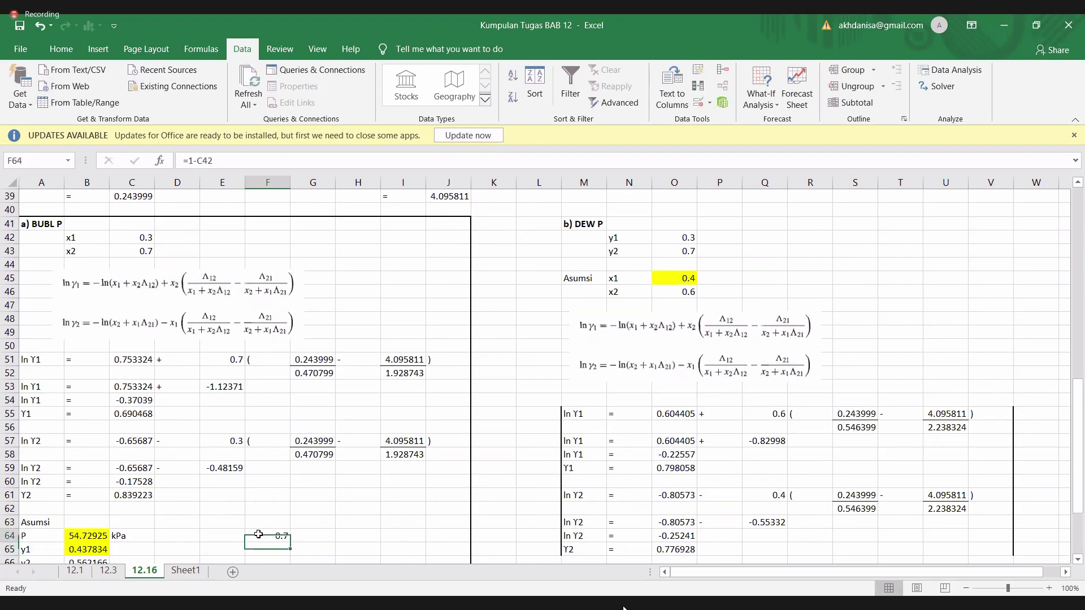
Step: Extend the formula in F64 to =(1-C42)*C55*C20, multiplying the mole fraction by Y1 and P1 sat
left_click(191, 159)
type("(")
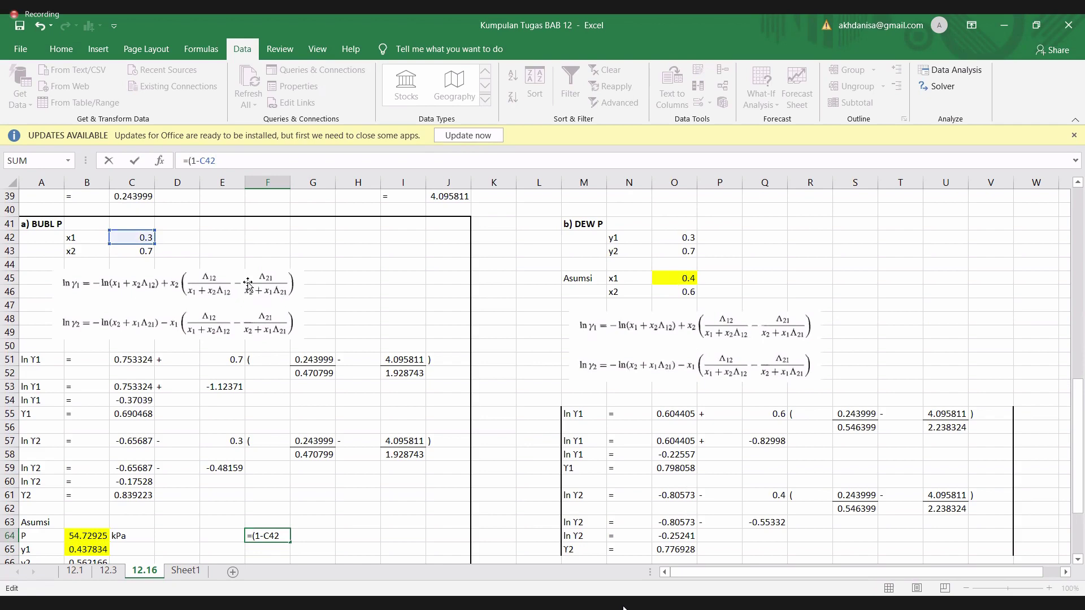
scroll(248, 284, "down", 1)
type(")")
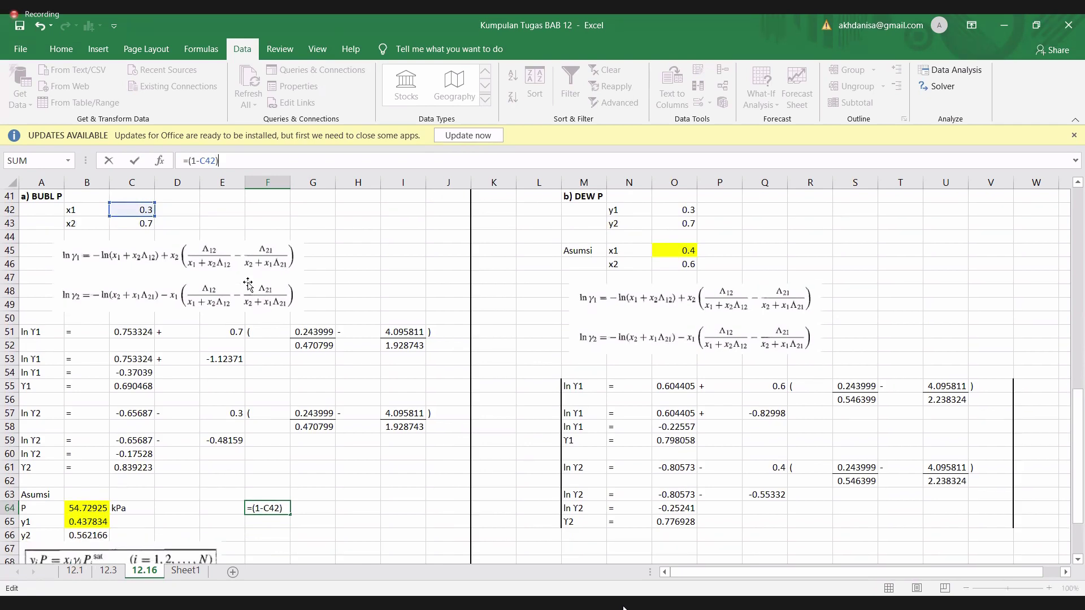
scroll(248, 284, "down", 2)
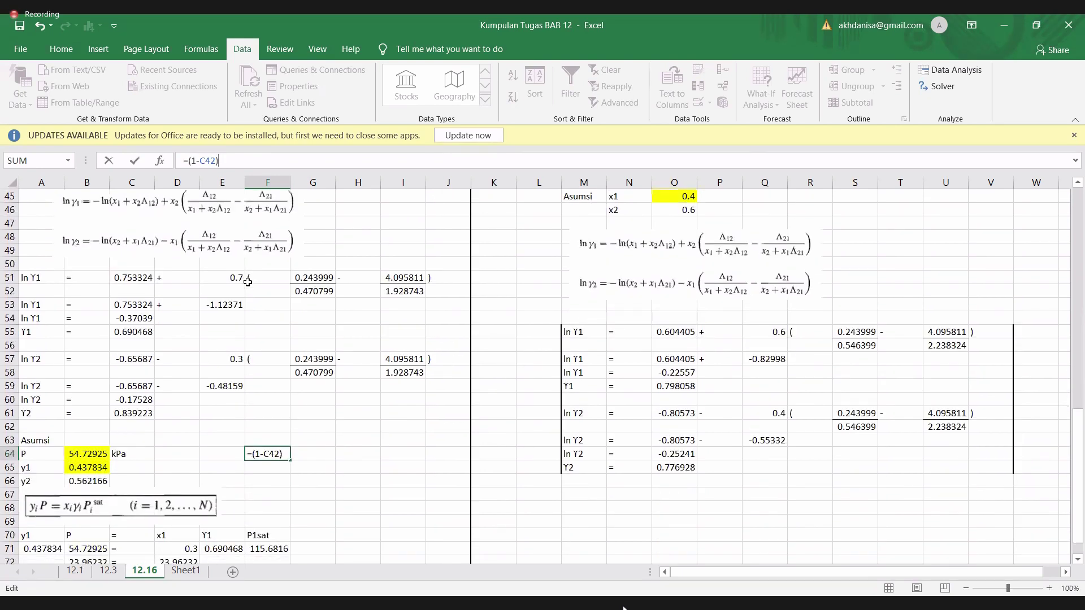
type("*")
left_click(139, 333)
type("*")
scroll(140, 333, "up", 7)
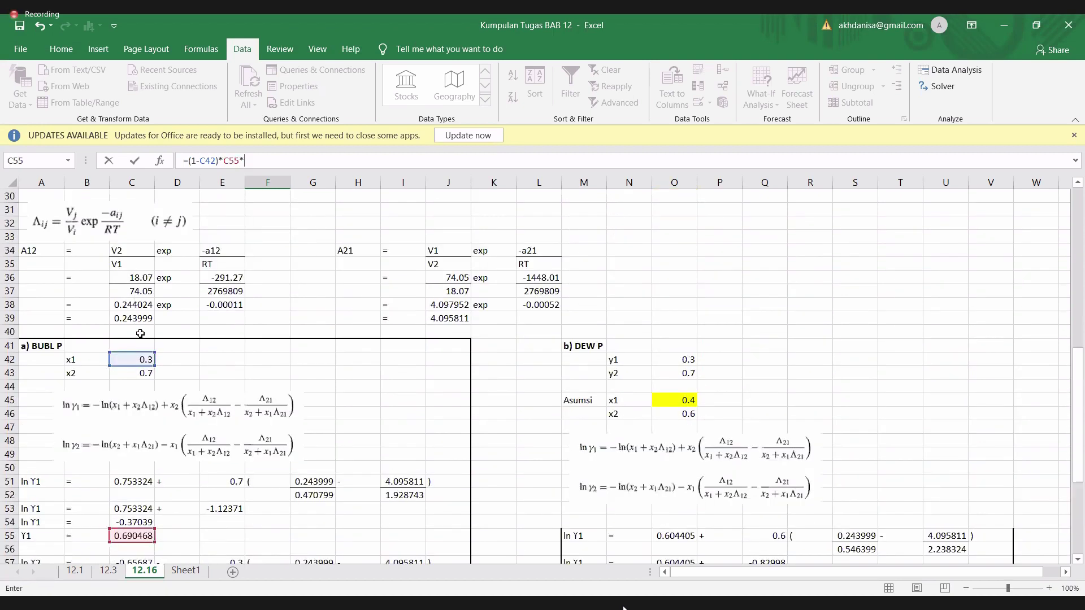
scroll(140, 334, "up", 2)
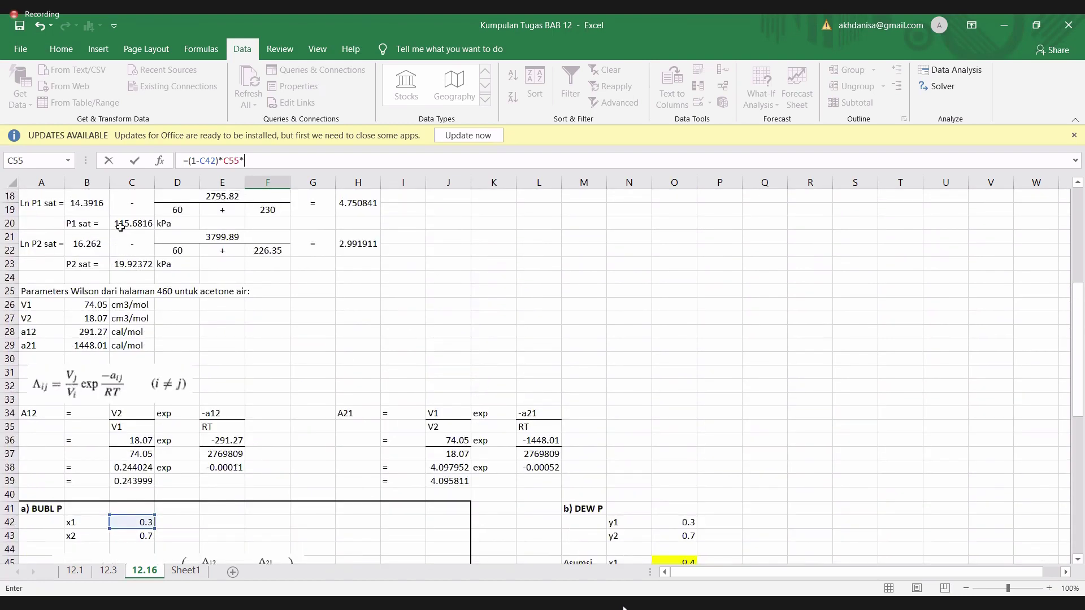
left_click(130, 224)
key("Return")
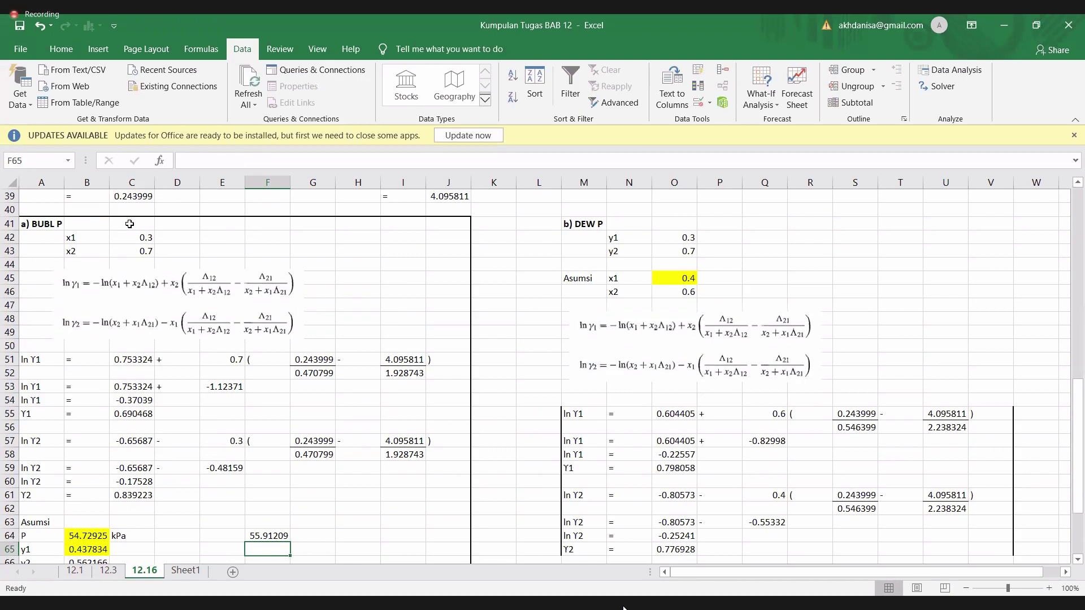
Step: Move the yiP = xiγiPi sat equation picture up to the blank area above F64, beside the Y2 result
left_click(276, 535)
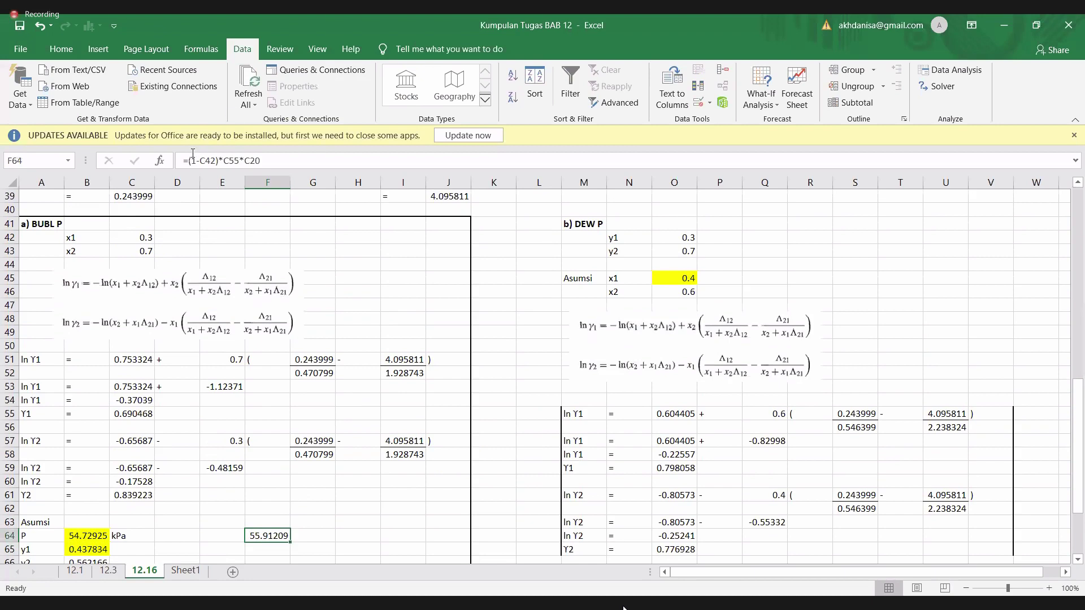
left_click(280, 158)
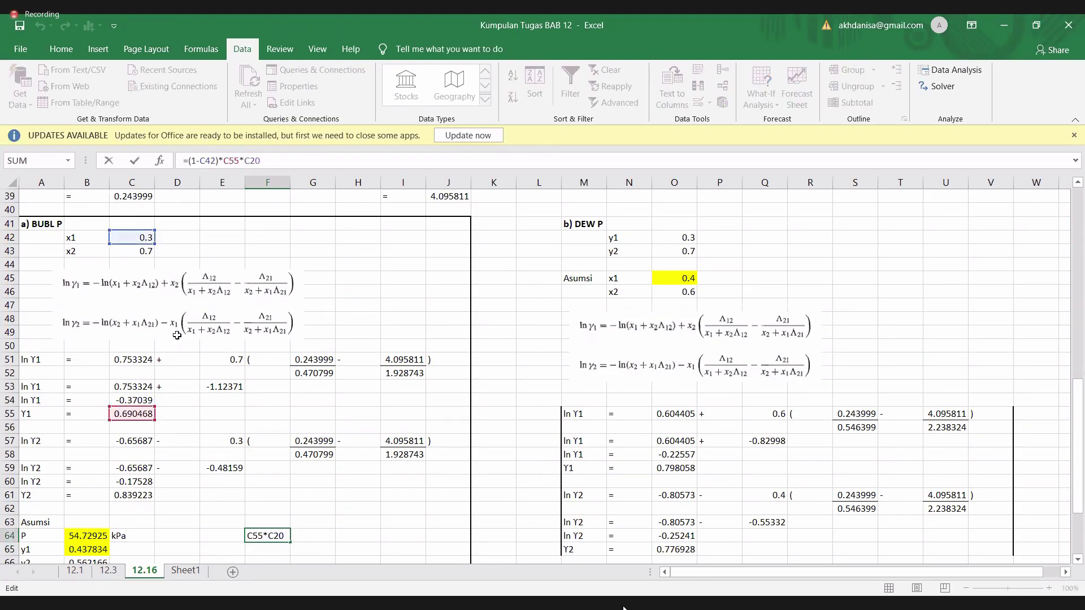
left_click(125, 417)
scroll(127, 416, "down", 3)
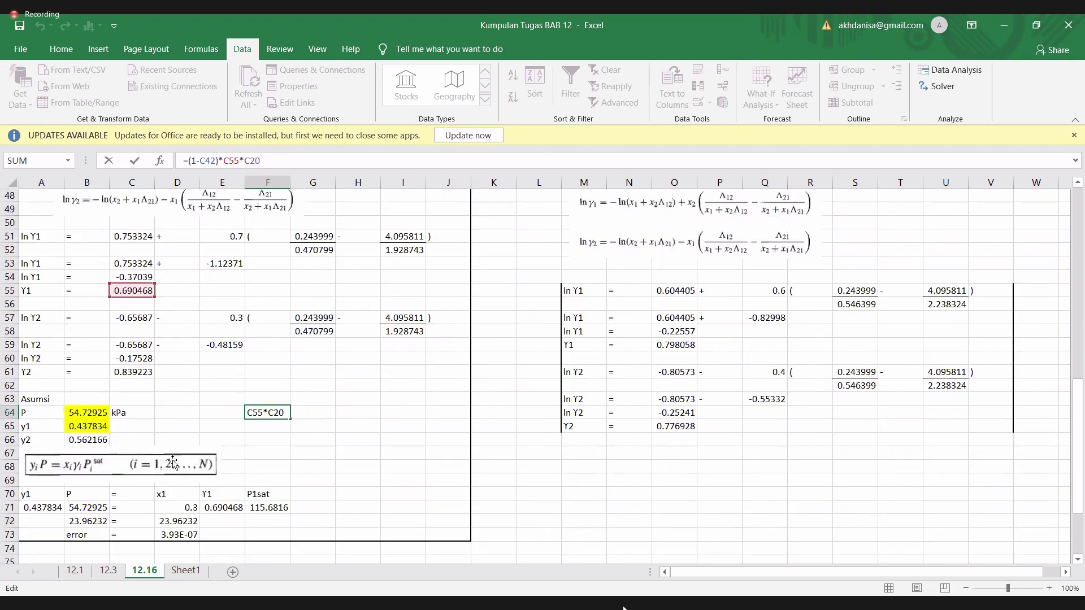
left_click_drag(87, 470, 297, 380)
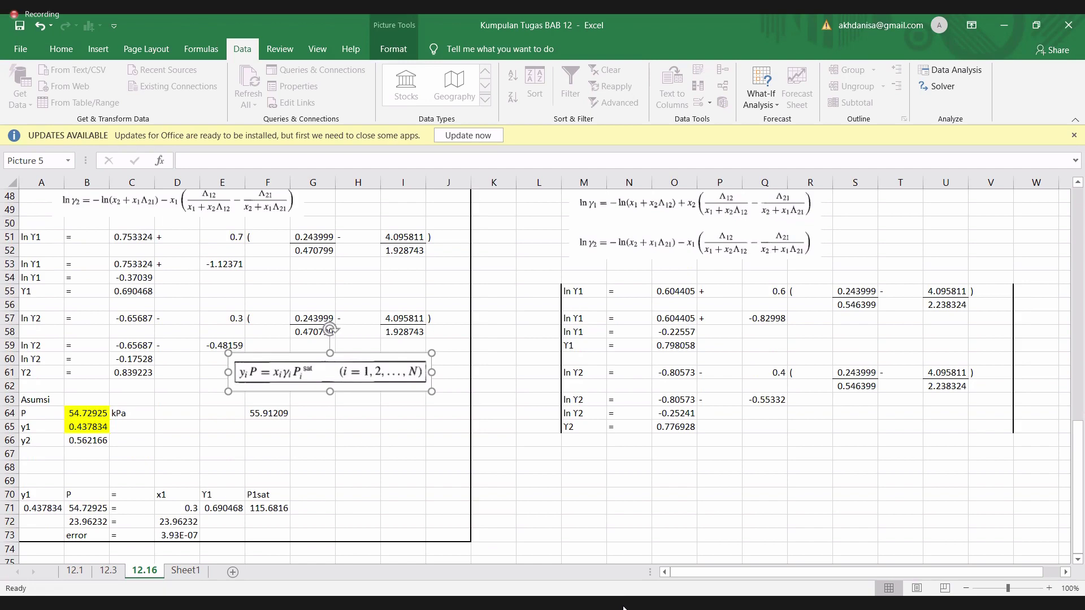
Step: Paste the P = Σ xiγiPi sat (10.6) equation picture just above F64, and return the yiP equation picture to below y2
left_click(623, 608)
left_click(240, 400)
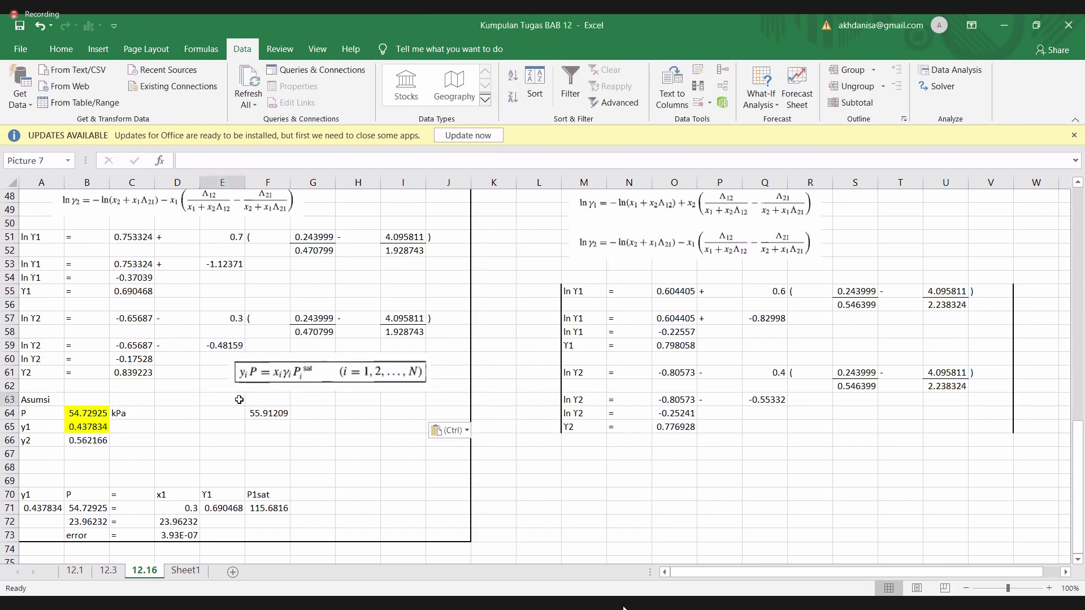
key("ctrl+v")
left_click_drag(320, 400, 325, 395)
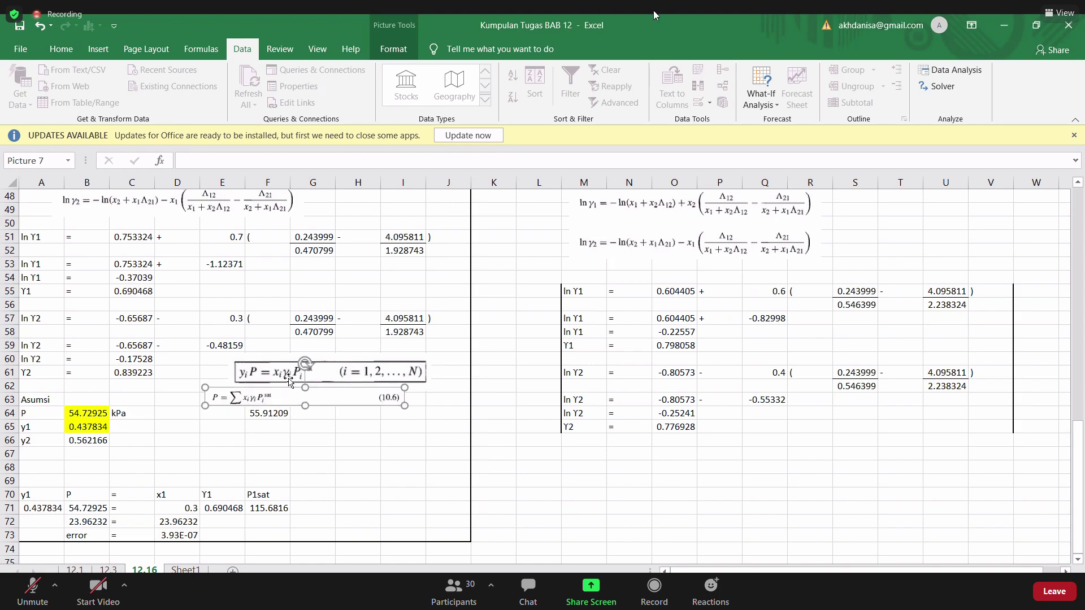
left_click_drag(271, 373, 62, 468)
left_click(305, 399)
left_click_drag(305, 400, 311, 391)
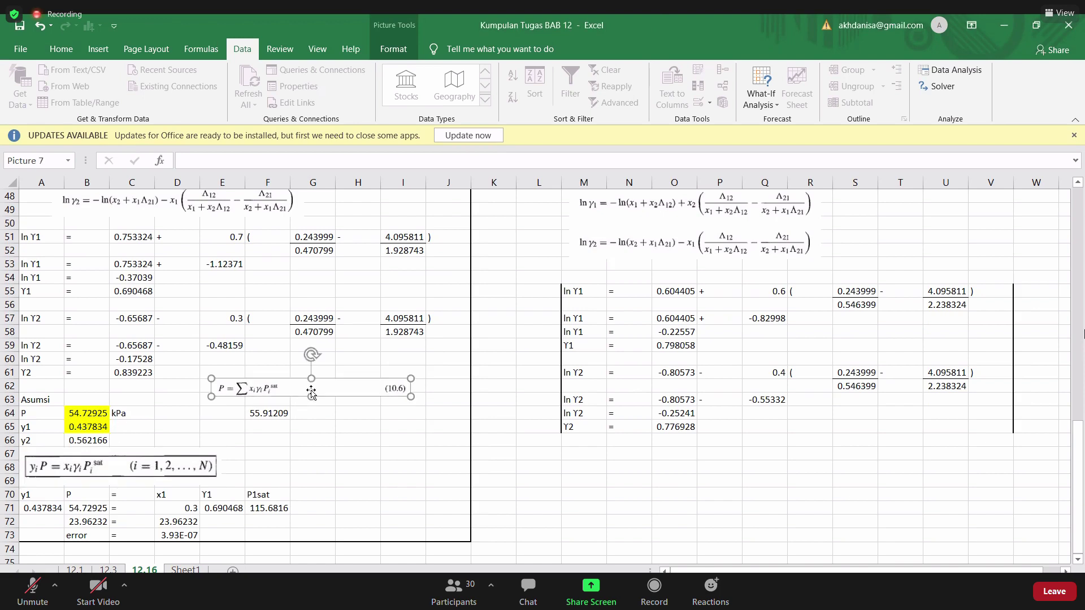
Step: Rewrite the first term of the F64 formula as (C42*C55*C20), followed by a plus sign and an opening parenthesis
left_click(275, 413)
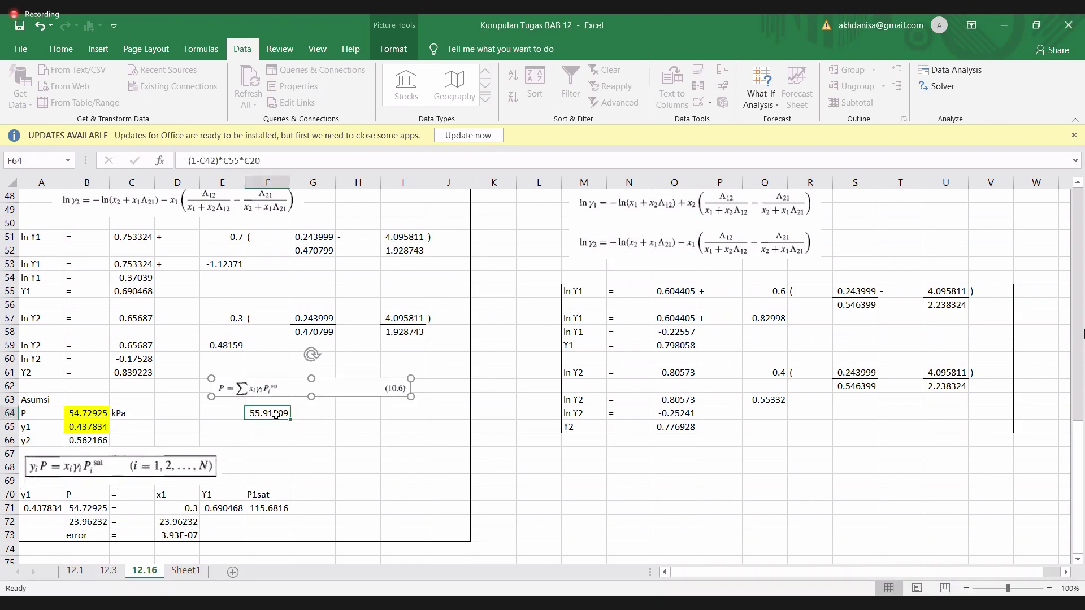
left_click(189, 160)
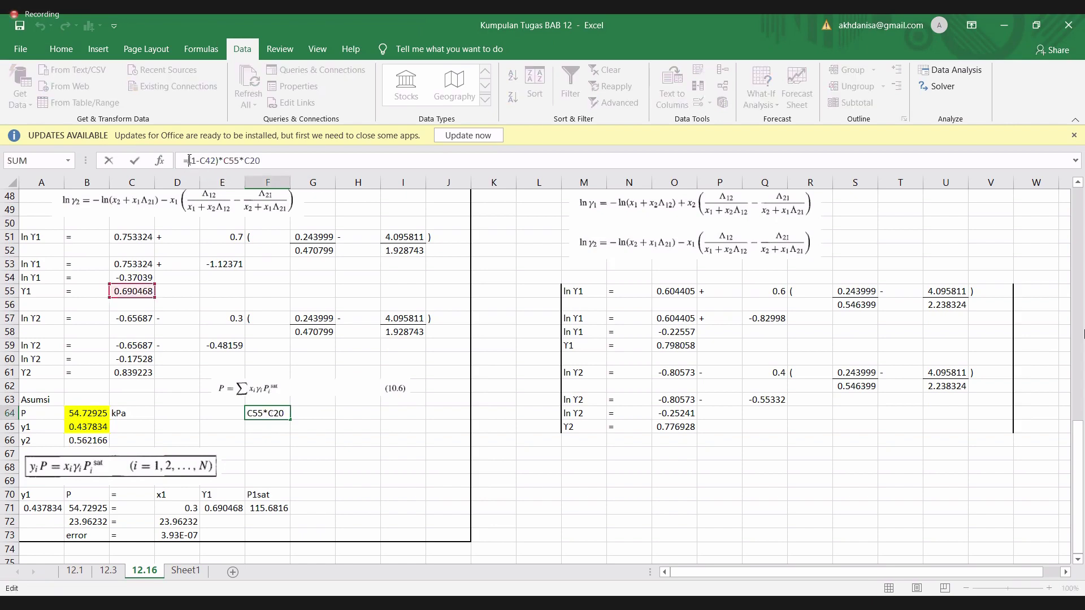
type("(")
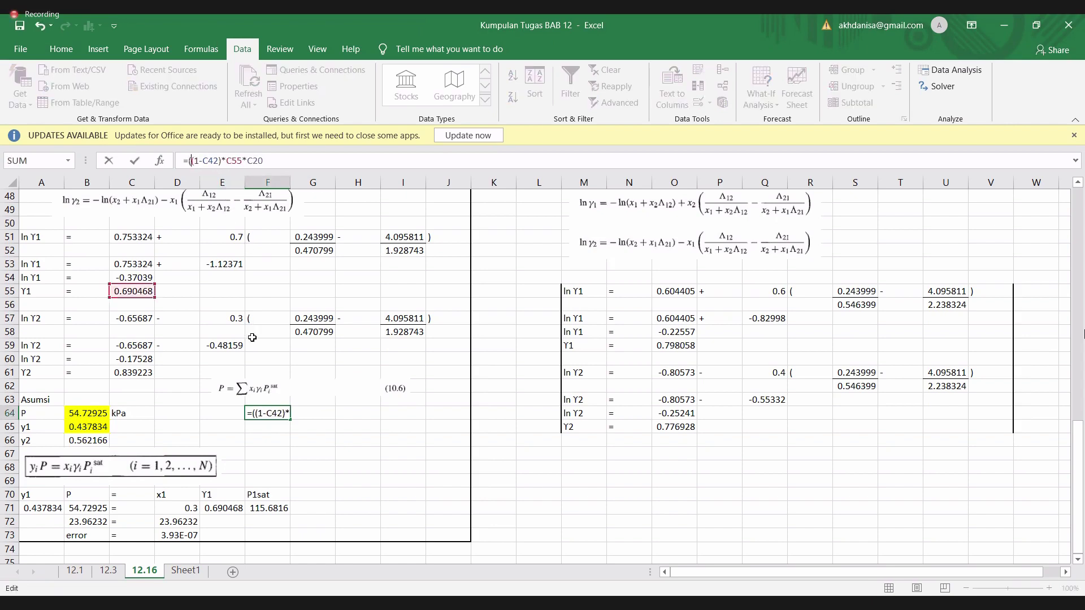
left_click_drag(283, 413, 259, 412)
scroll(186, 321, "up", 4)
left_click(132, 265)
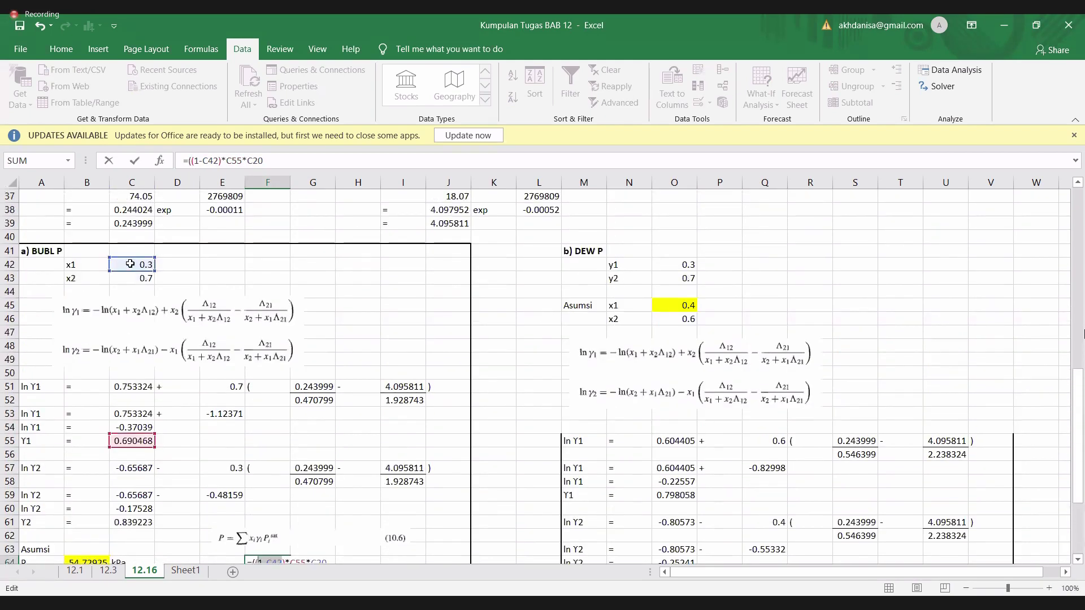
left_click(214, 160)
key("BackSpace")
key("BackSpace")
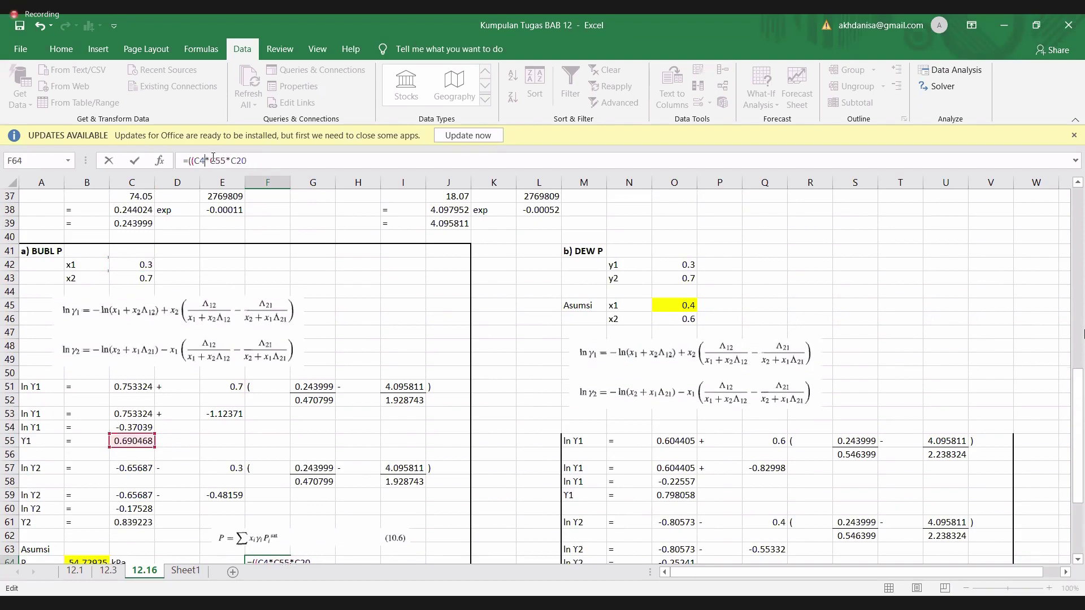
key("BackSpace")
key("BackSpace")
key("BackSpace")
left_click(142, 262)
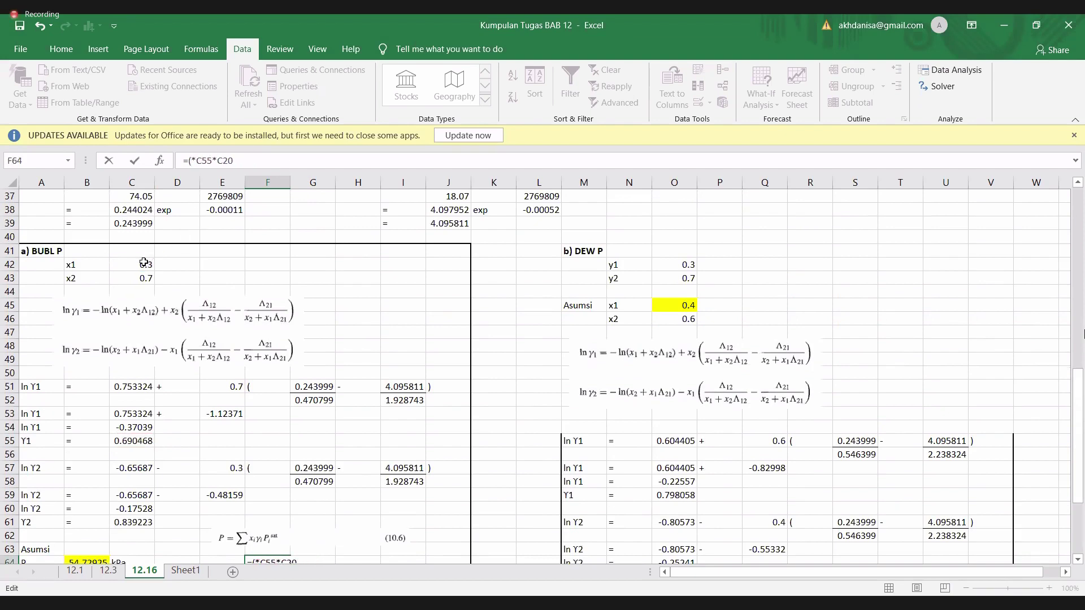
left_click(275, 161)
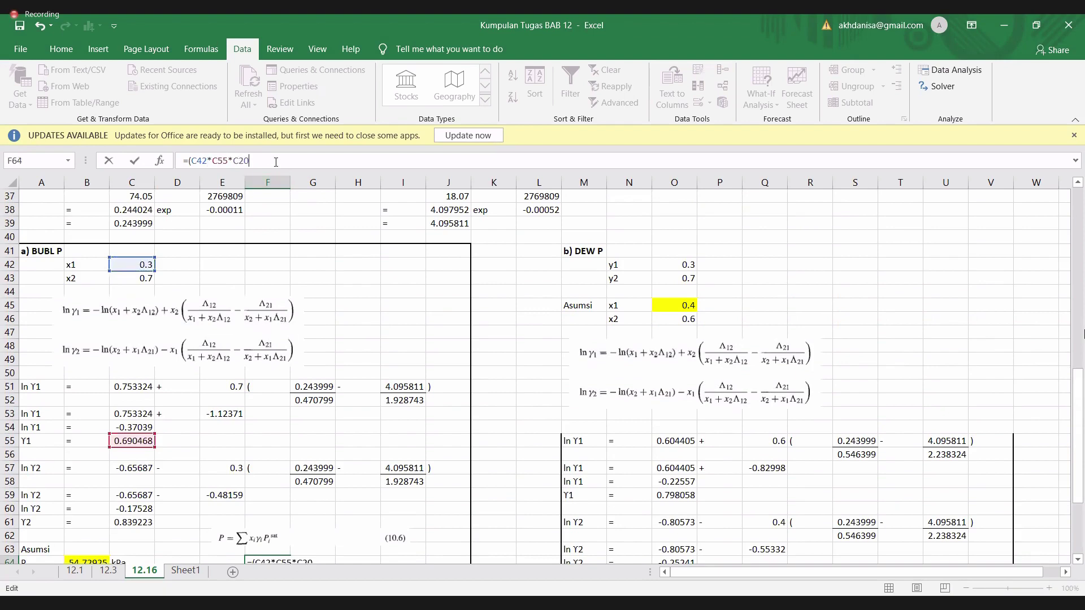
type(")+(")
Step: Complete the F64 formula with x2 times Y2 times P2 sat, as =(C42*C55*C20)+(C43*C61*C23)
scroll(341, 395, "down", 2)
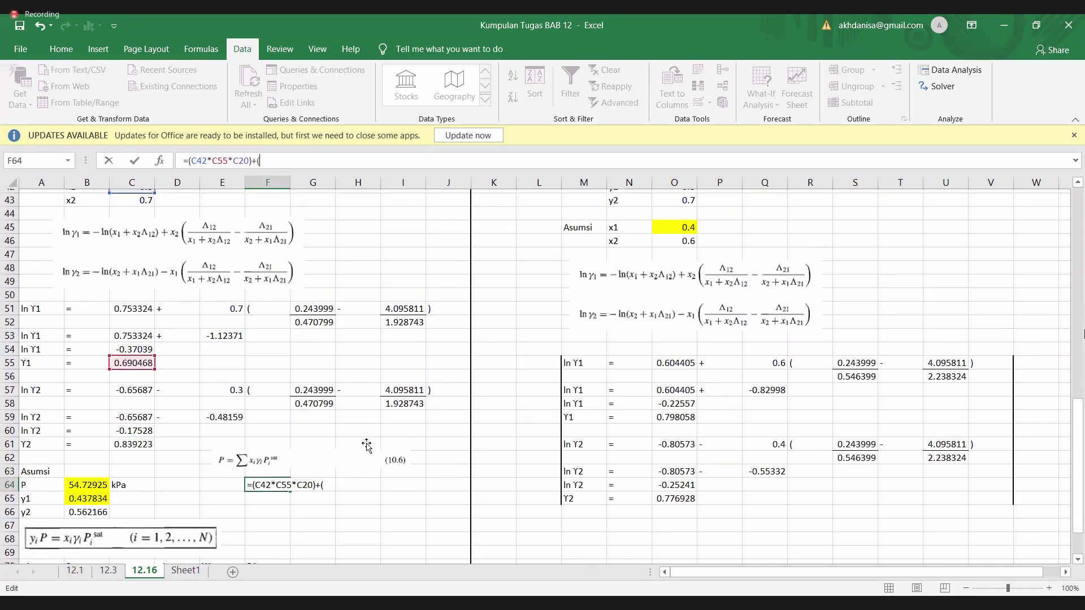
scroll(145, 201, "up", 1)
left_click(144, 225)
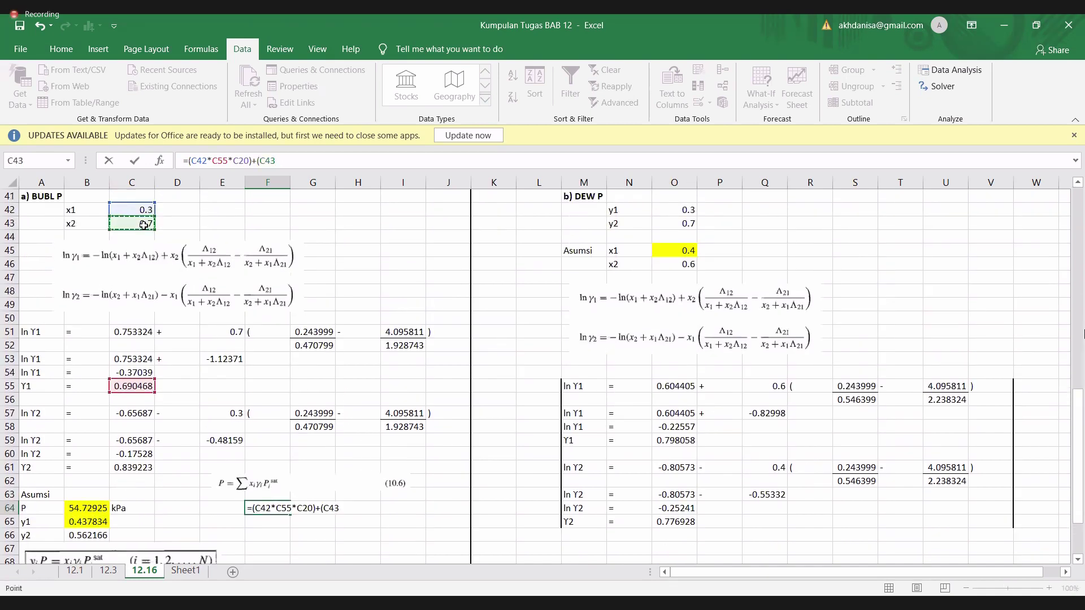
type("*")
left_click(138, 467)
type("*")
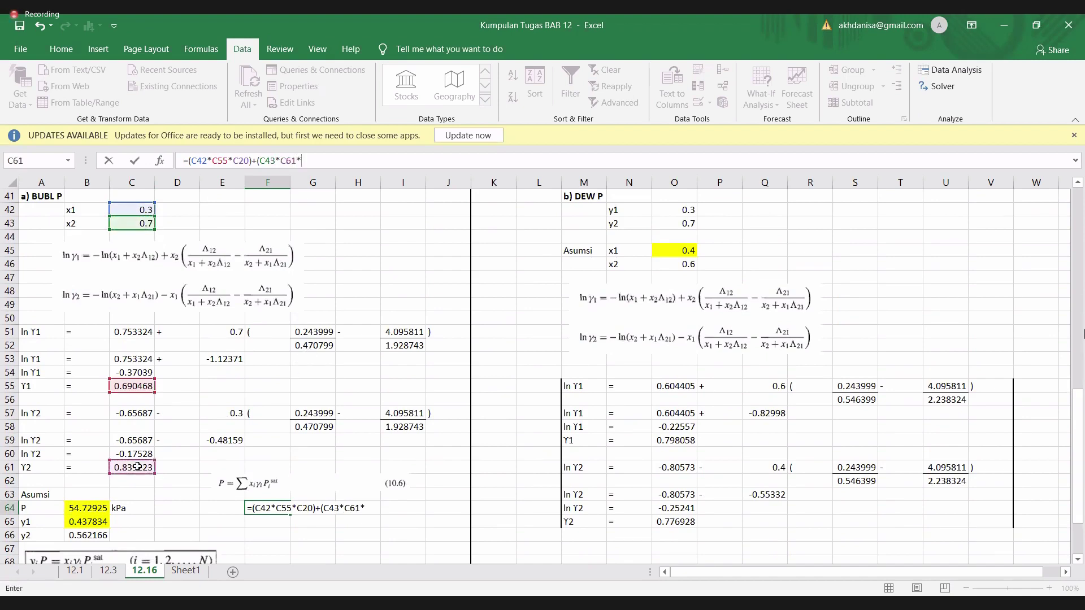
scroll(138, 466, "up", 3)
scroll(137, 467, "up", 4)
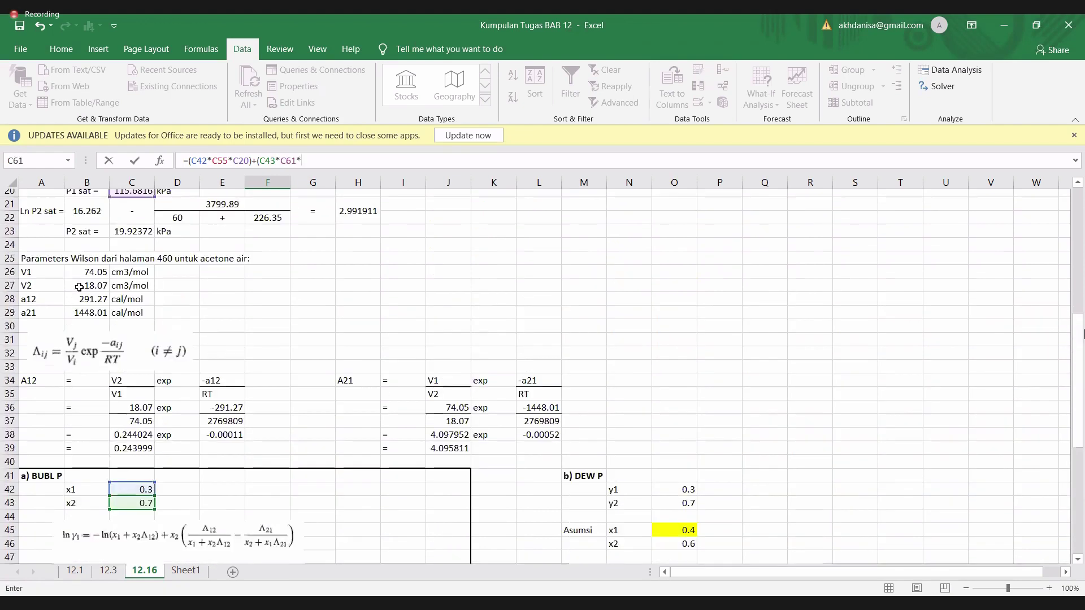
left_click(129, 236)
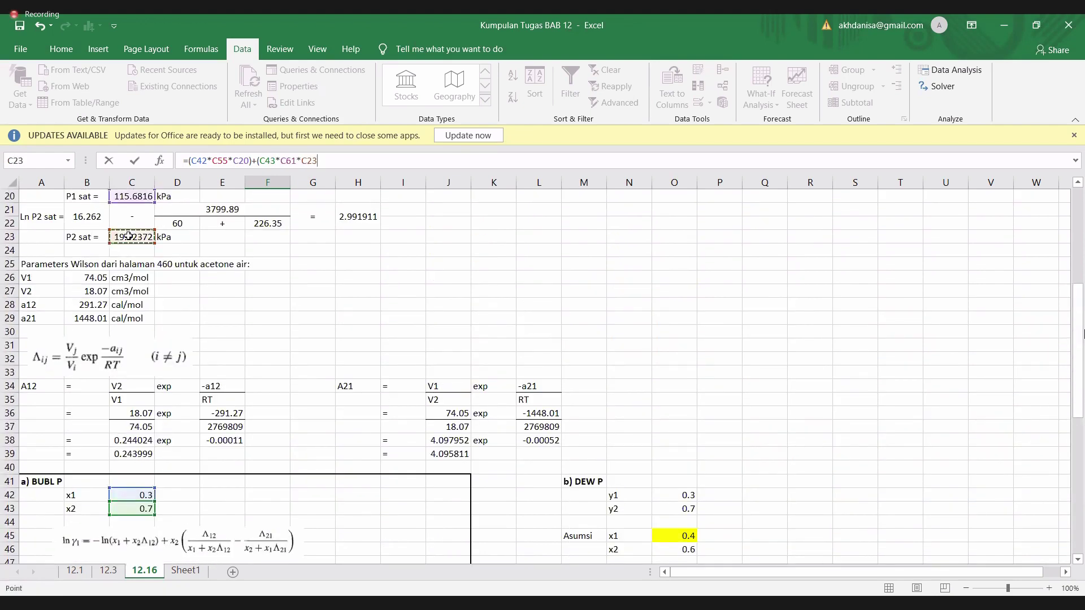
type(")")
scroll(303, 379, "down", 7)
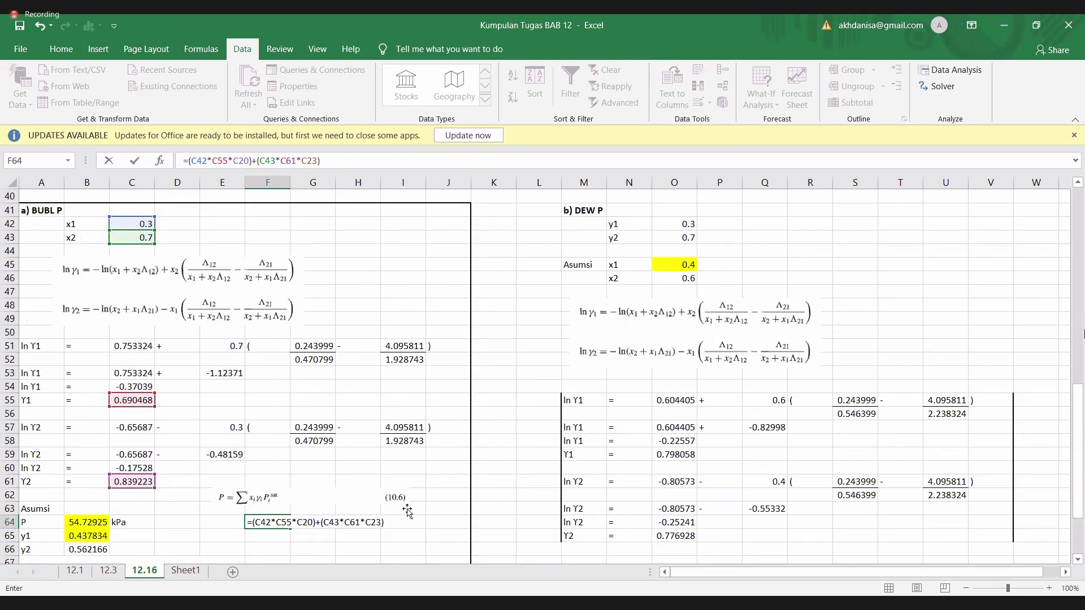
key("Return")
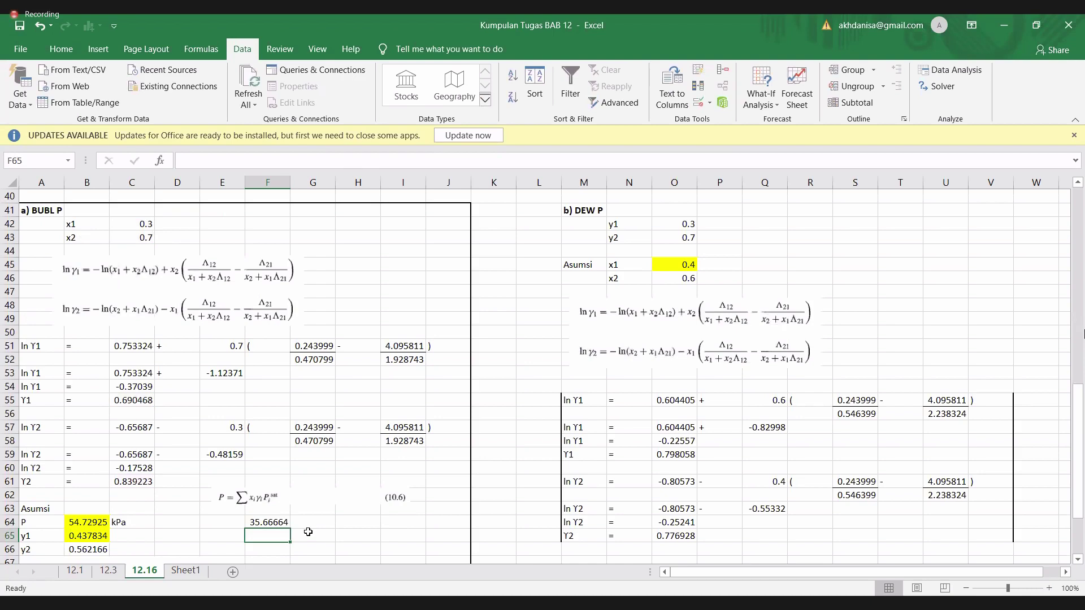
Step: Enter the label x in E64, beside the calculated pressure, and the label y in E65
left_click(283, 524)
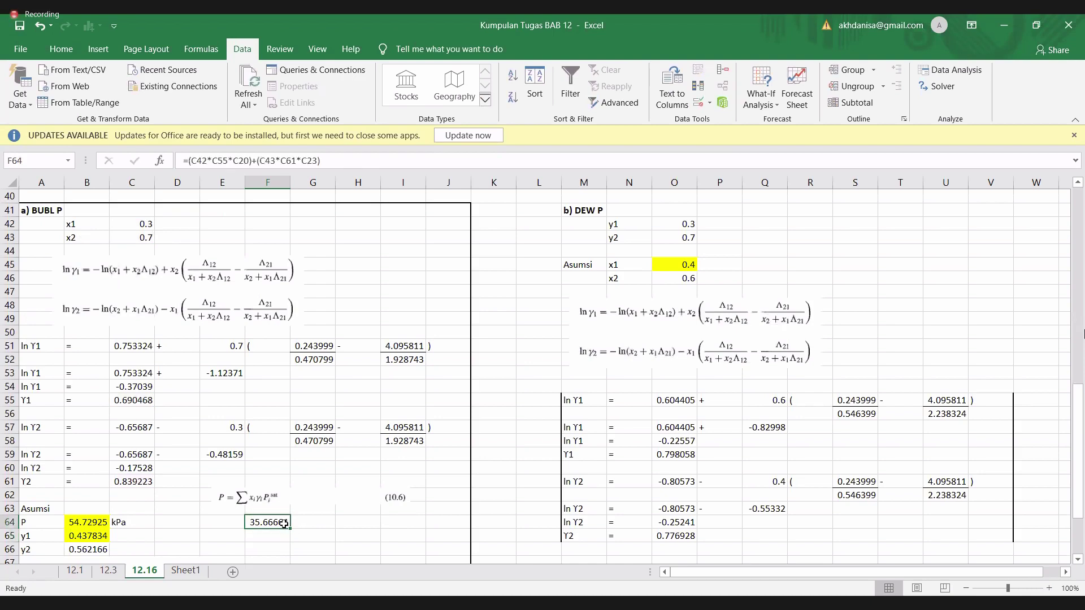
scroll(306, 511, "down", 1)
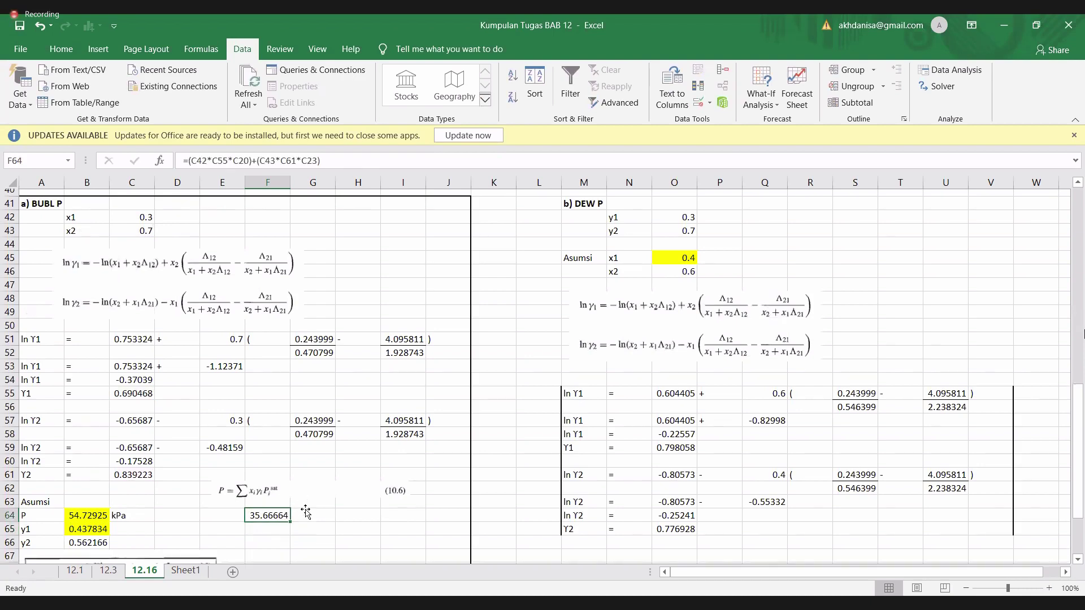
scroll(302, 510, "down", 1)
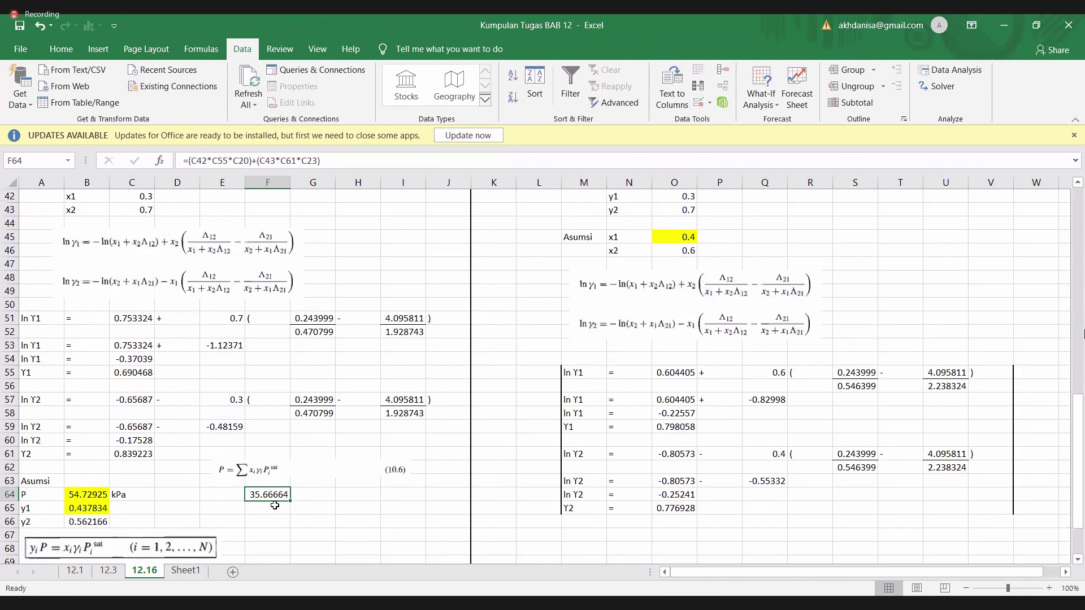
scroll(275, 505, "down", 1)
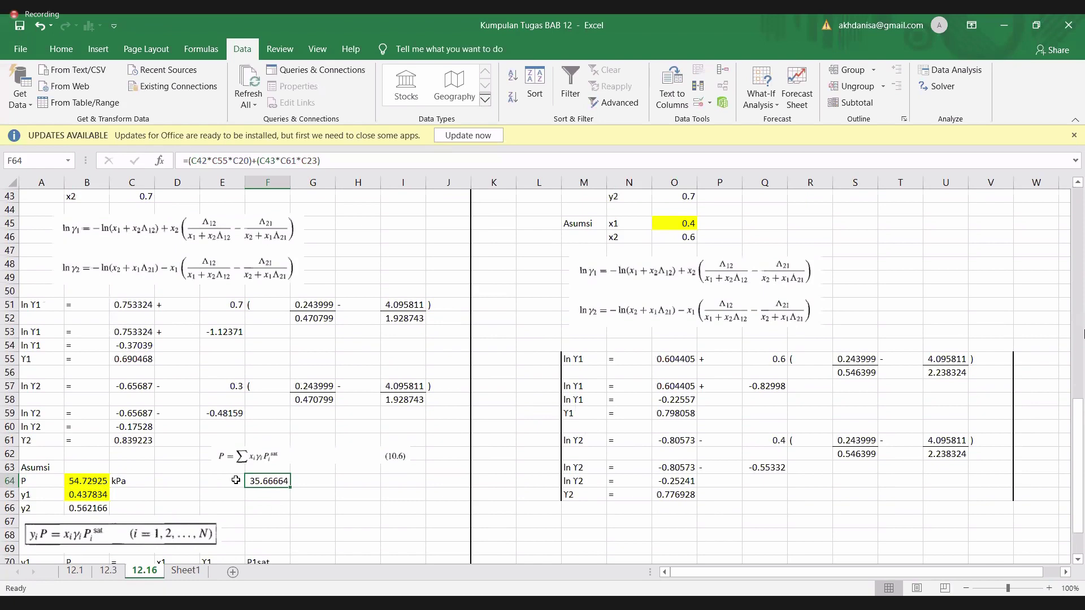
left_click(237, 480)
type("x")
key("Return")
type("y")
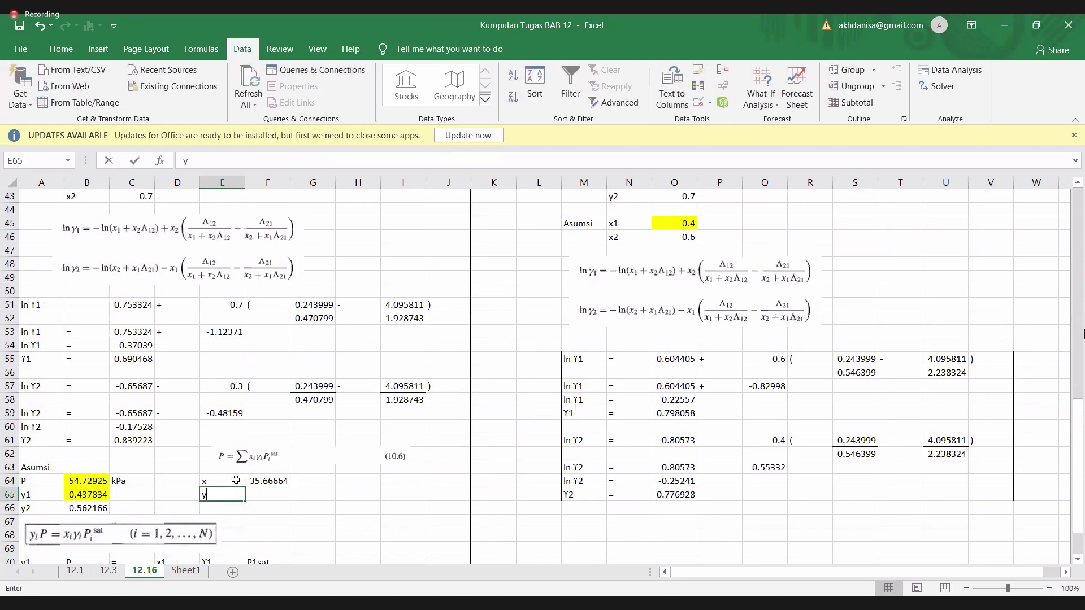
key("Tab")
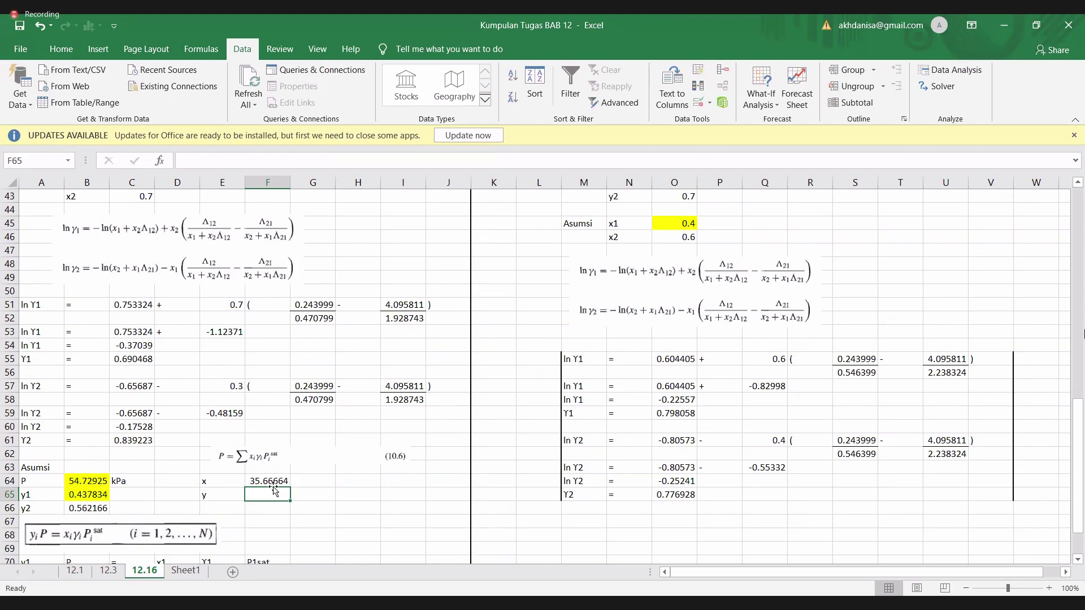
Step: Replace the label in E64 with P, and select the empty cell F65 beside the y label
left_click(234, 481)
type("P")
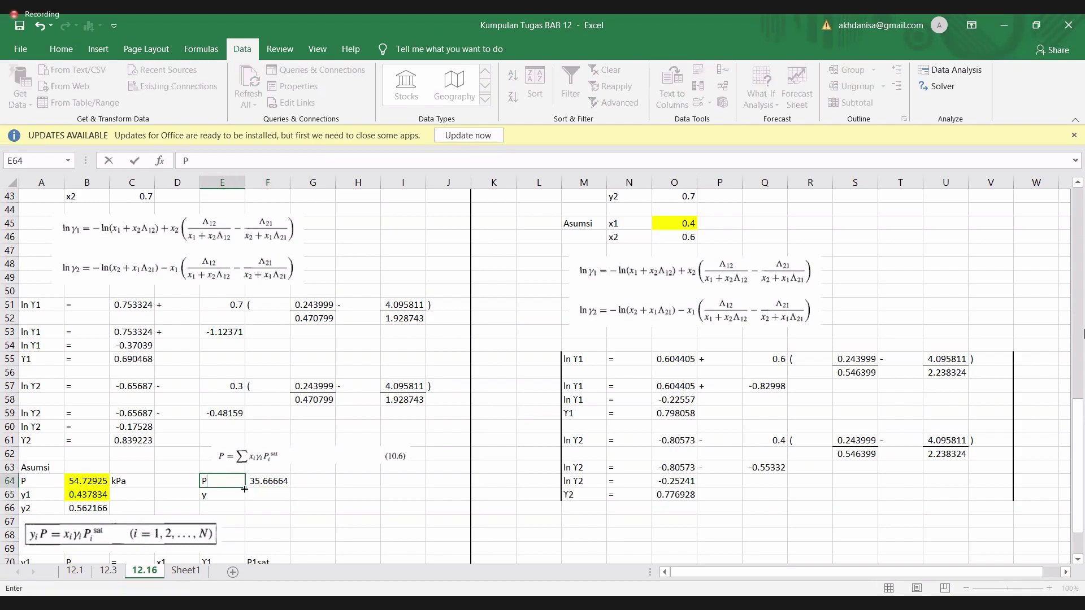
left_click(256, 494)
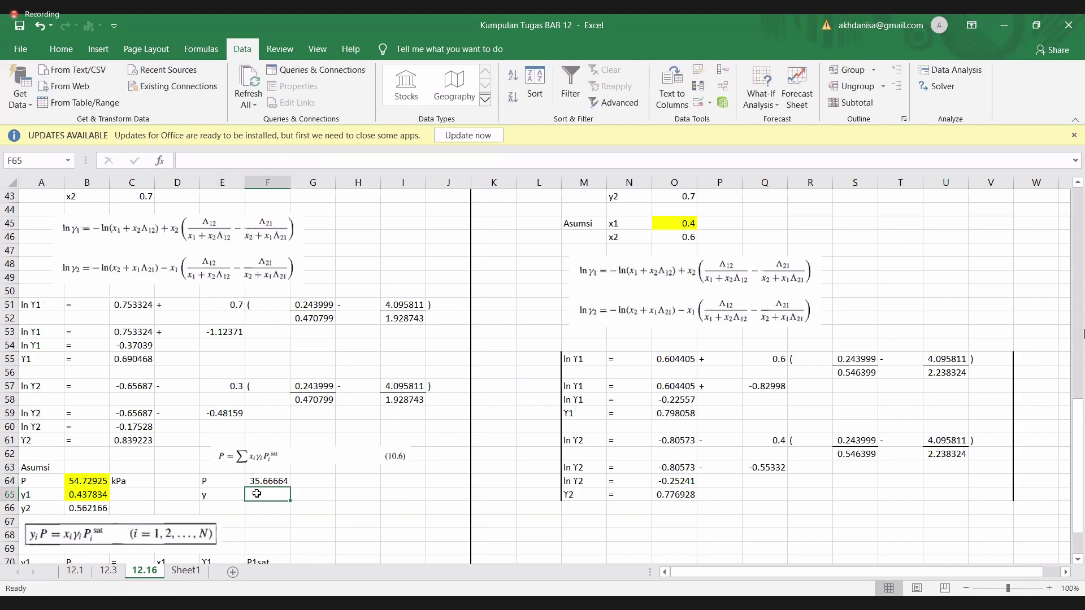
Step: Change the label in E65 to "y1 =" and begin a formula in F65
scroll(257, 494, "down", 1)
scroll(256, 494, "down", 1)
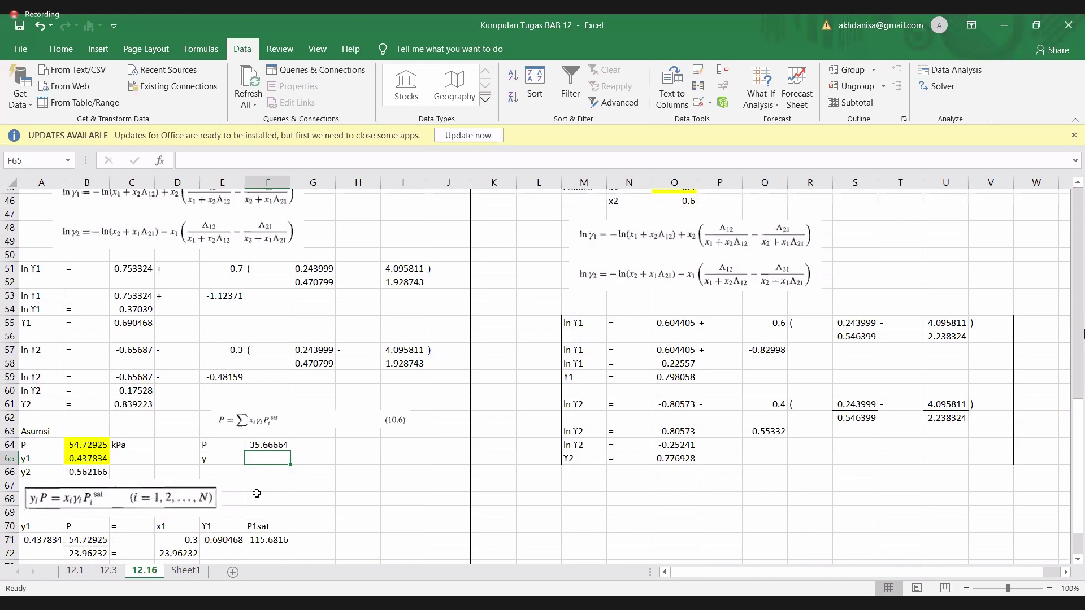
scroll(256, 494, "down", 1)
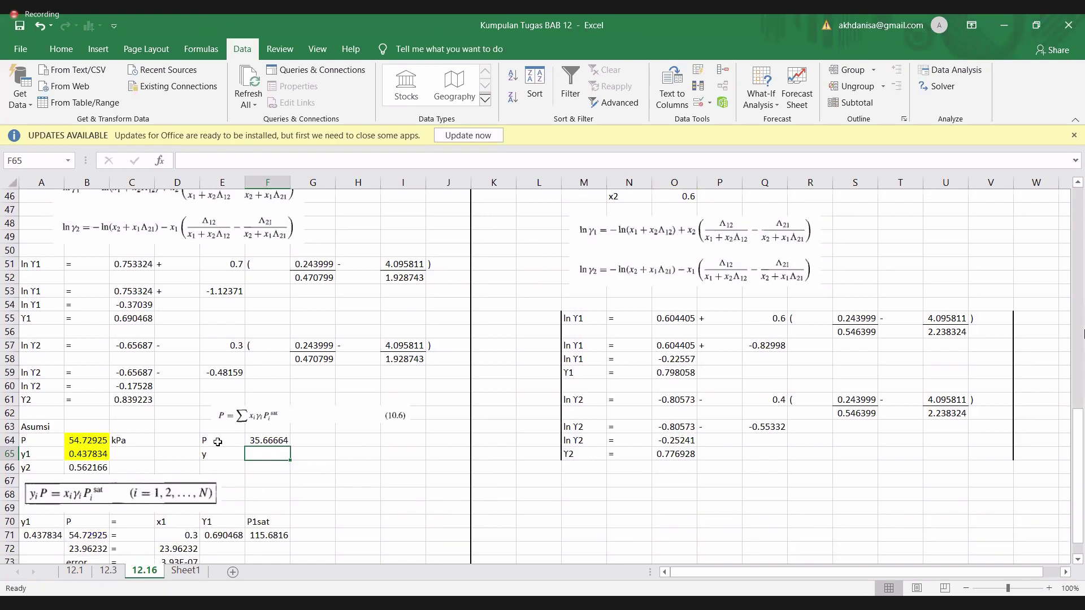
left_click(219, 452)
type("y1 =")
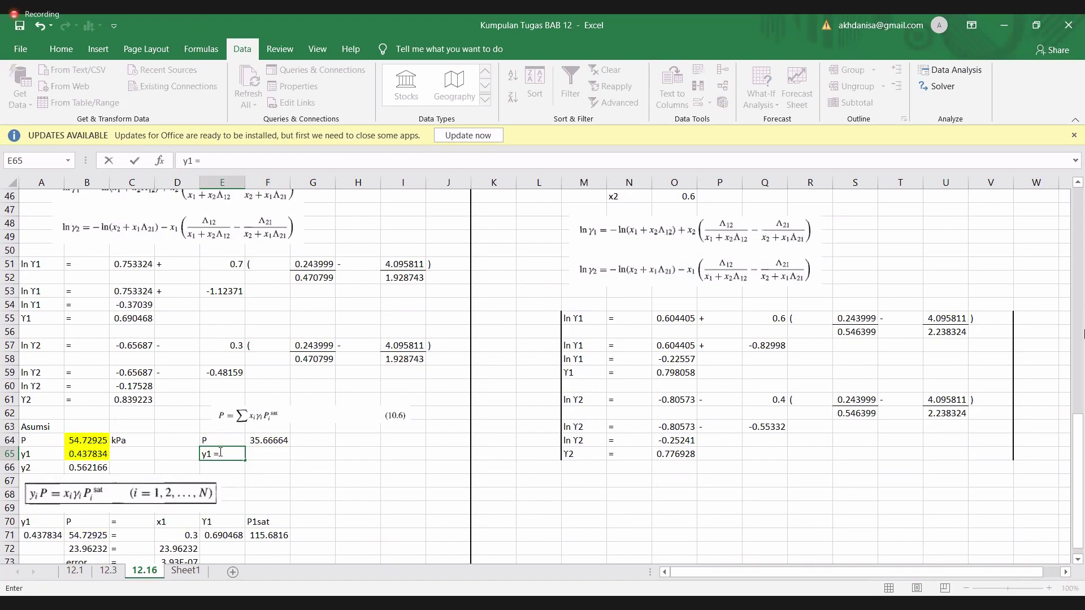
key("Tab")
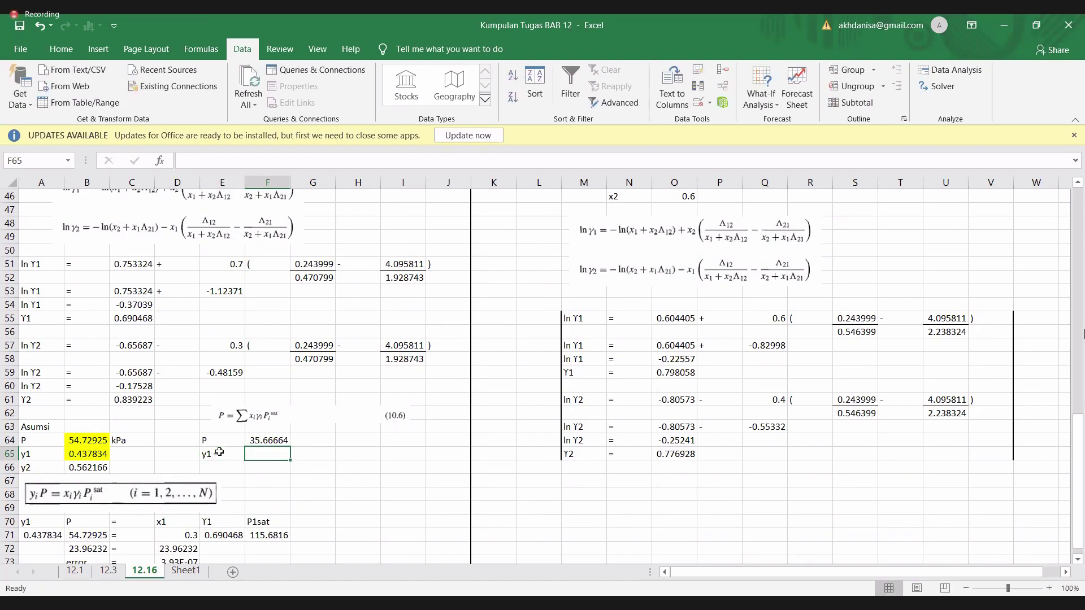
type("=")
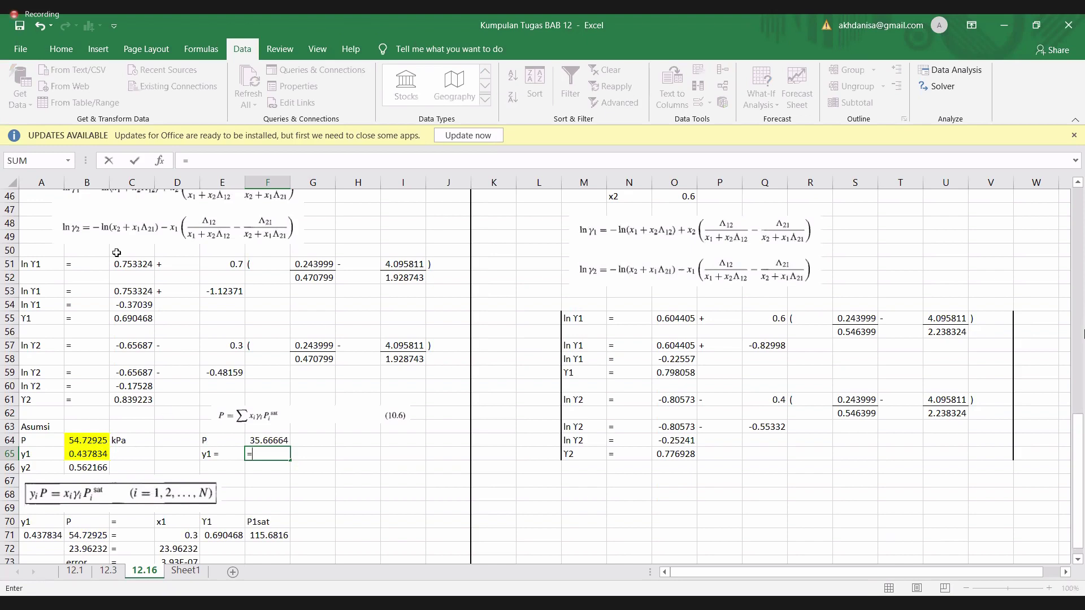
scroll(119, 253, "up", 3)
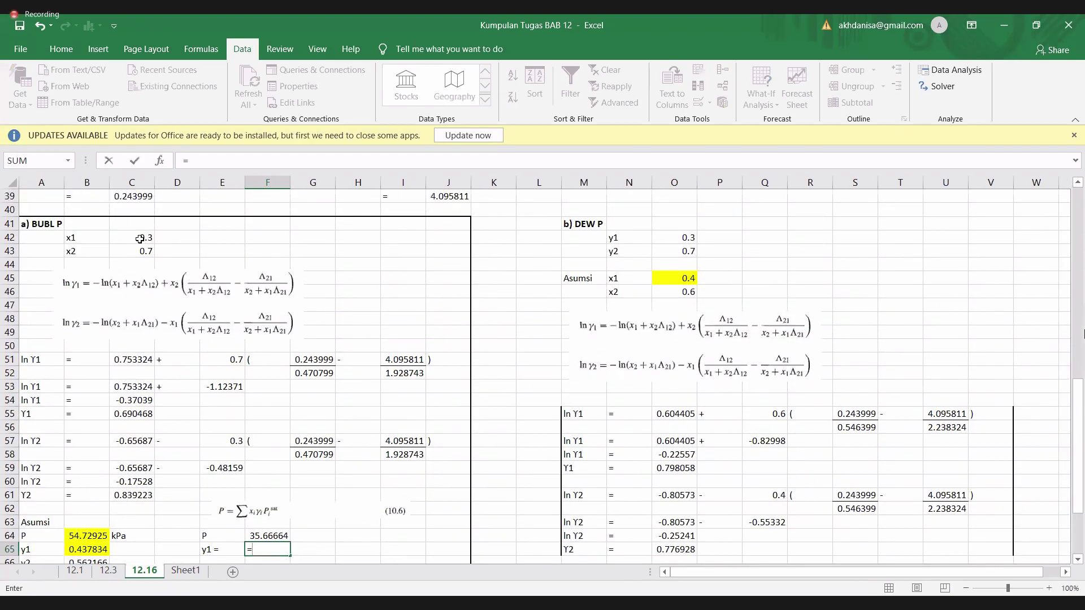
left_click(139, 239)
key("BackSpace")
key("BackSpace")
key("BackSpace")
type("(")
left_click(141, 238)
type("*")
key("BackSpace")
key("BackSpace")
key("BackSpace")
key("BackSpace")
key("BackSpace")
Step: Calculate y1 in F65 as x1 times Y1 times P1 sat divided by P, with =C42*C55*C20/F64
left_click(141, 238)
type("*")
left_click(136, 414)
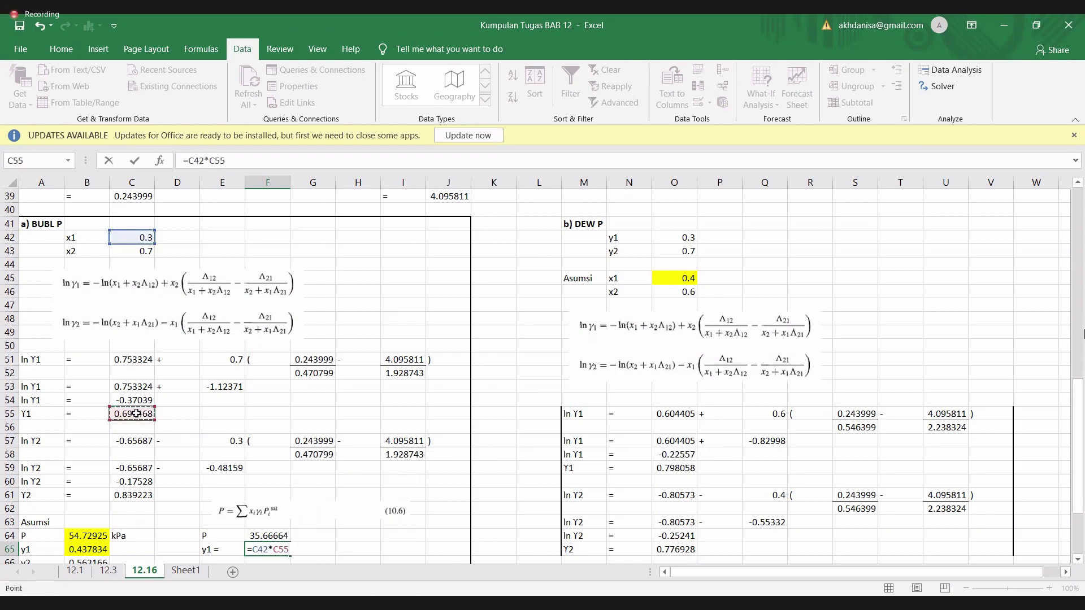
type("*")
scroll(151, 291, "up", 9)
left_click(151, 291)
scroll(145, 292, "down", 2)
scroll(145, 292, "down", 11)
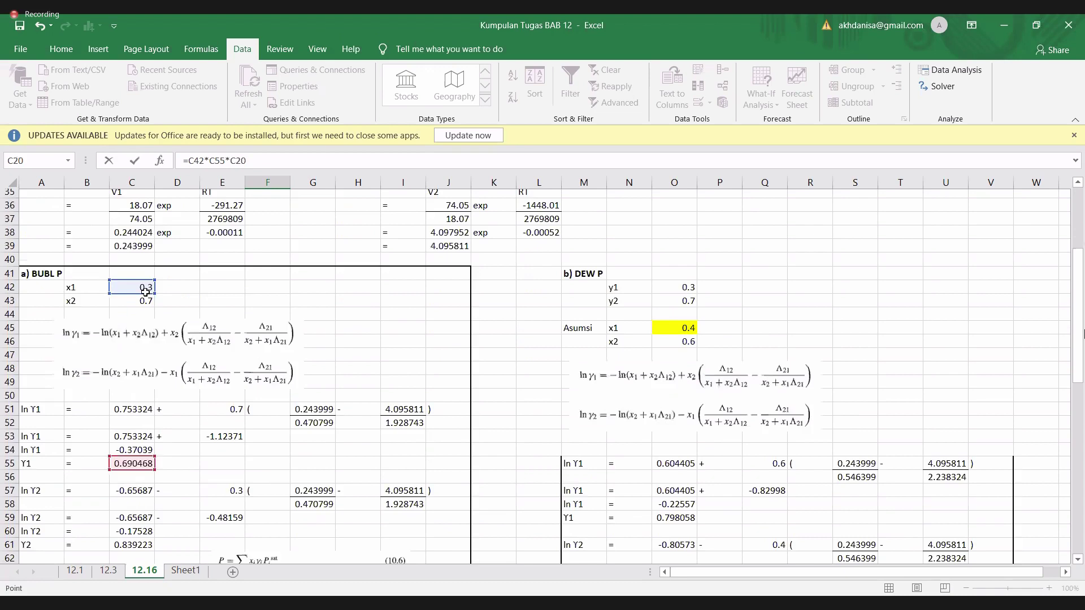
type("/")
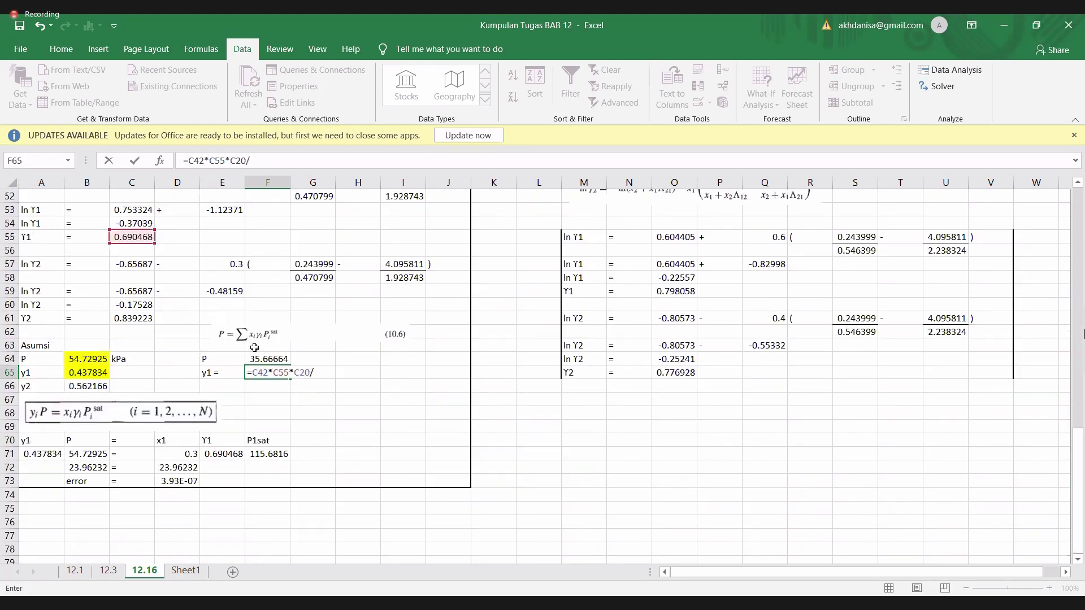
left_click(278, 360)
key("Return")
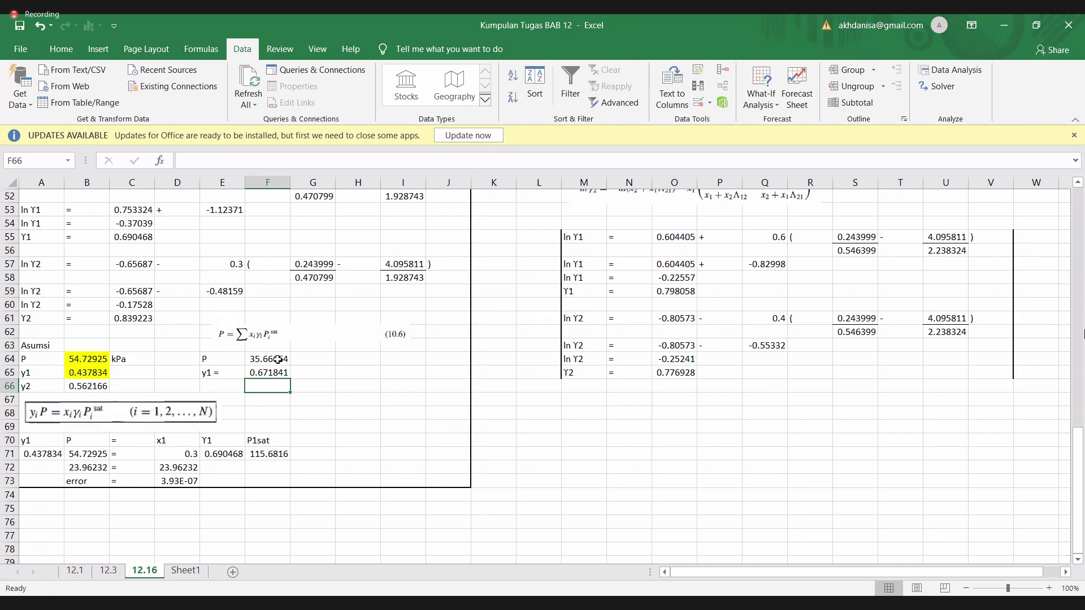
Step: Check the a12 parameter in B28, and set the gas constant R in C13 to 1.987
scroll(277, 359, "up", 2)
scroll(277, 359, "up", 7)
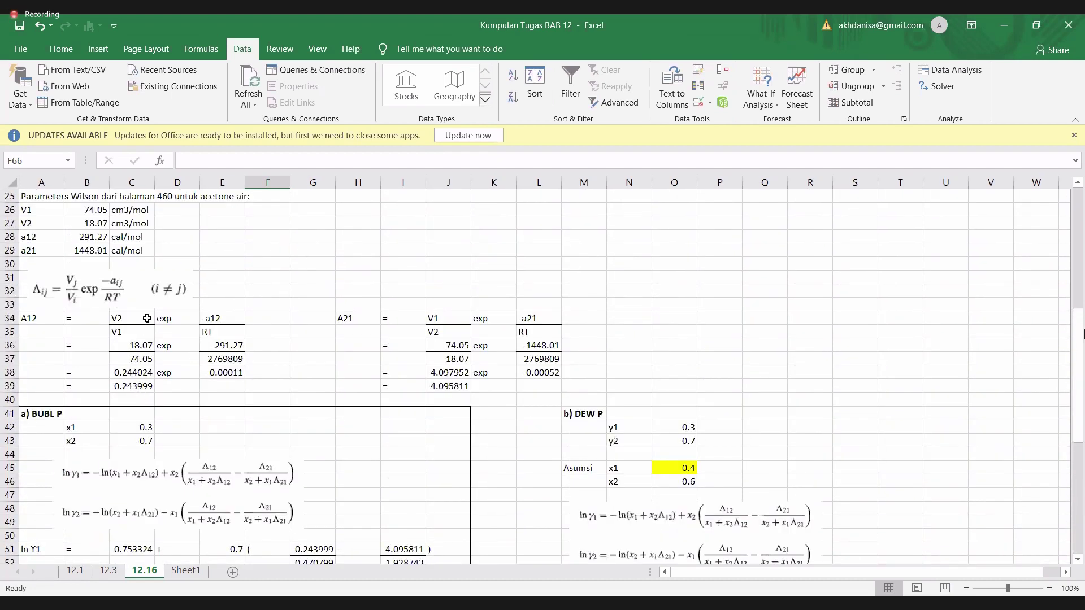
scroll(148, 321, "up", 1)
left_click(99, 253)
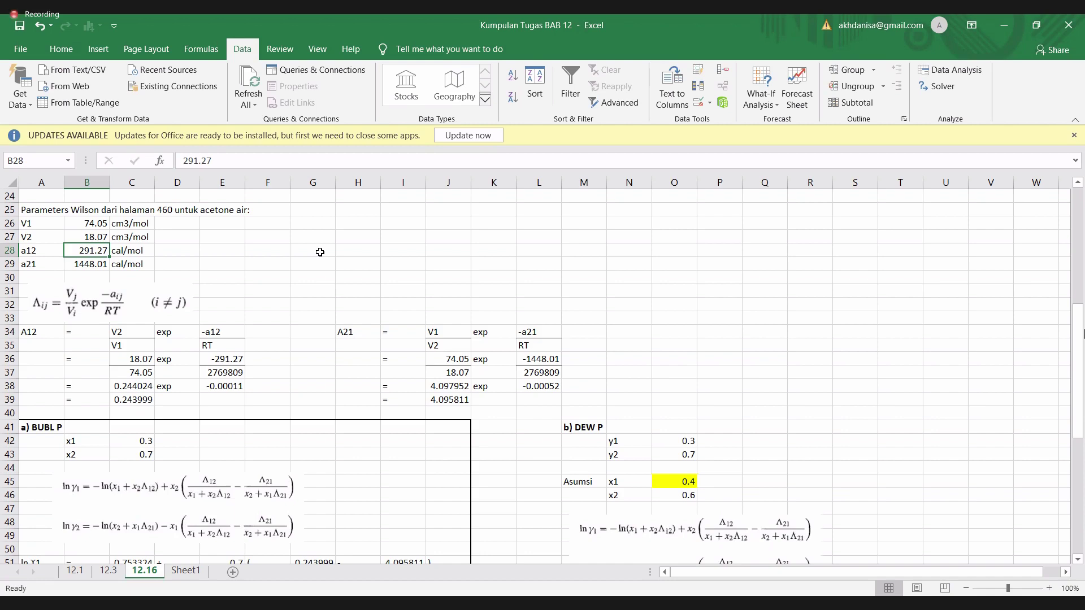
scroll(320, 252, "up", 8)
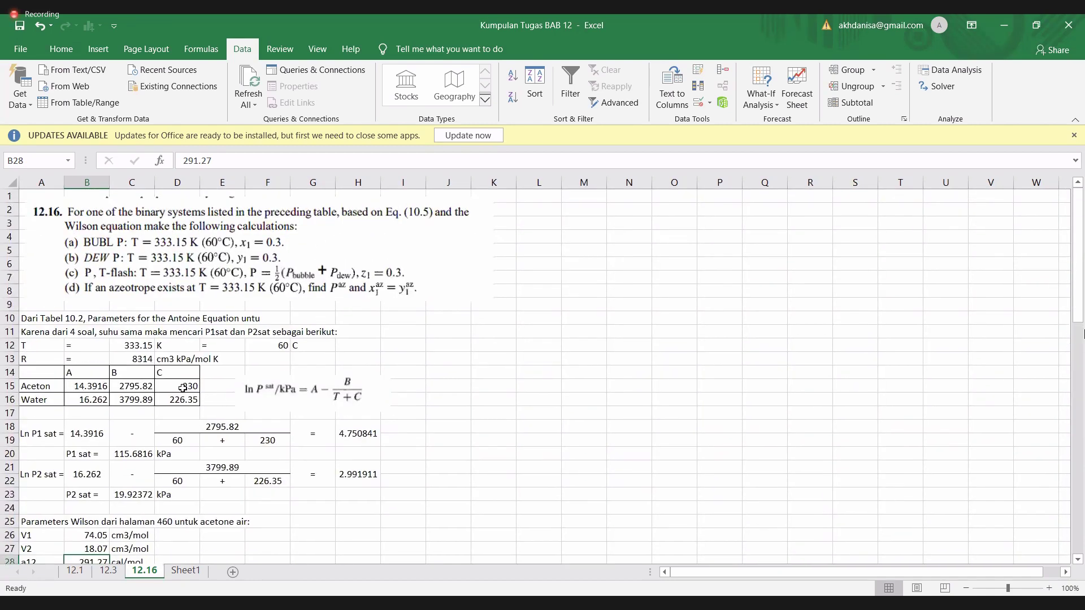
left_click(125, 355)
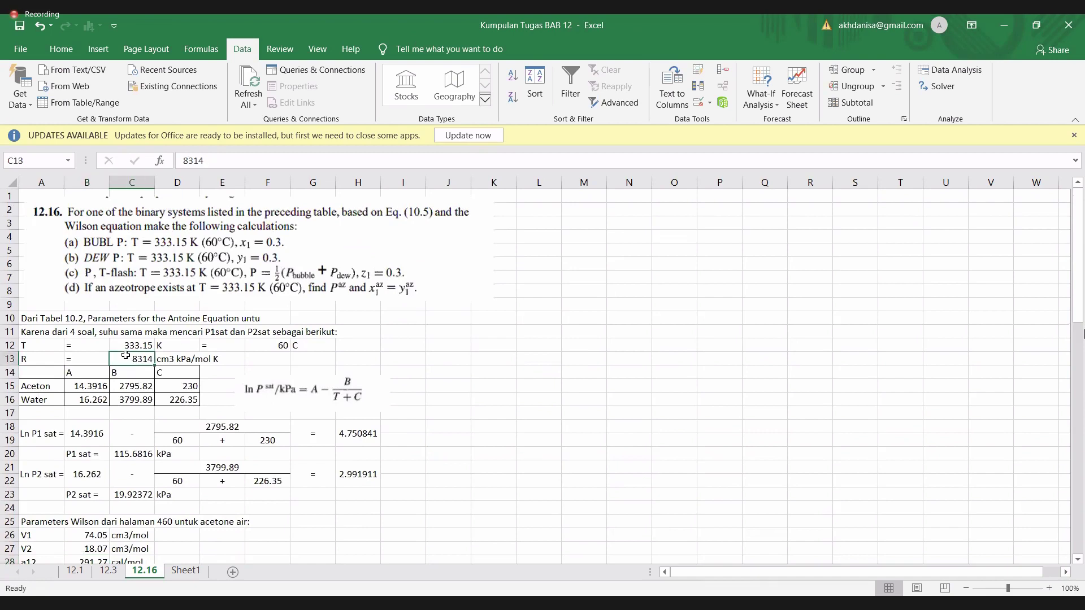
type("1.")
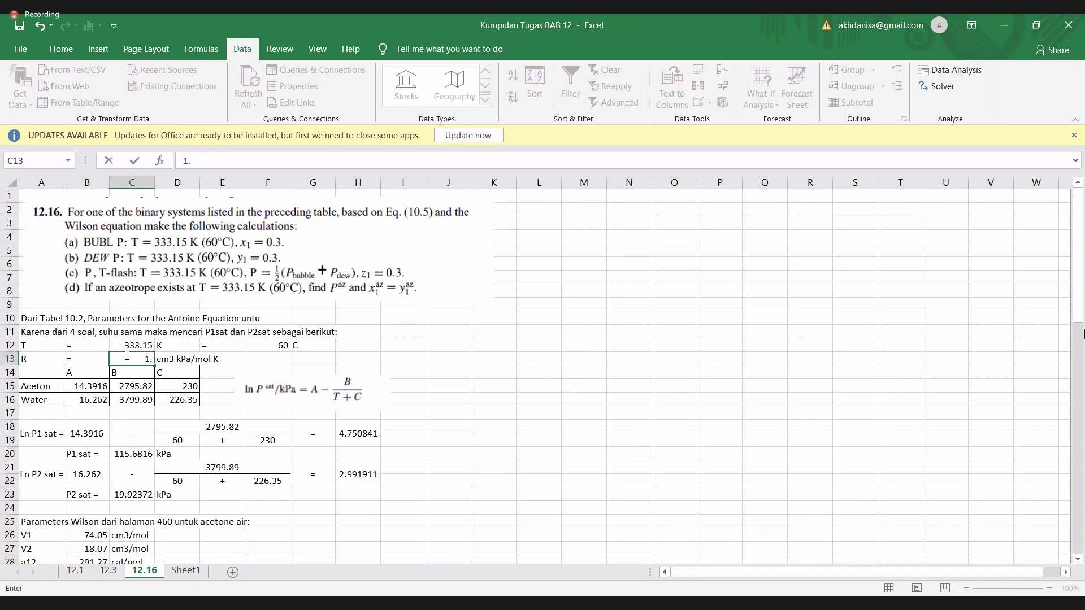
type("987")
key("Tab")
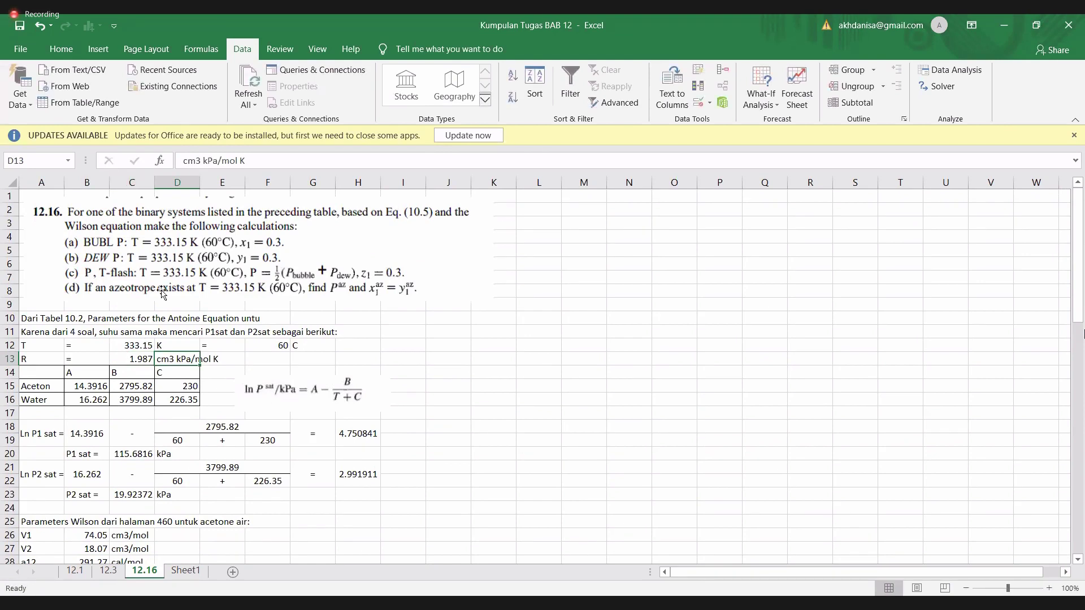
Step: Replace the unit of R in D13 with cal/mol K
left_click_drag(245, 161, 174, 162)
type("cal/mol K")
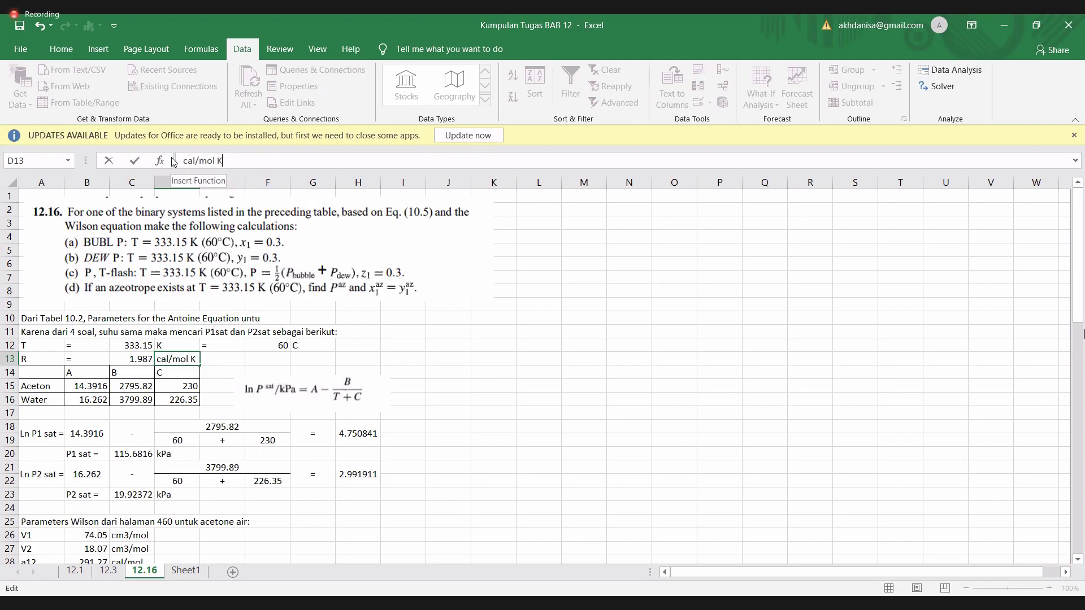
key("Return")
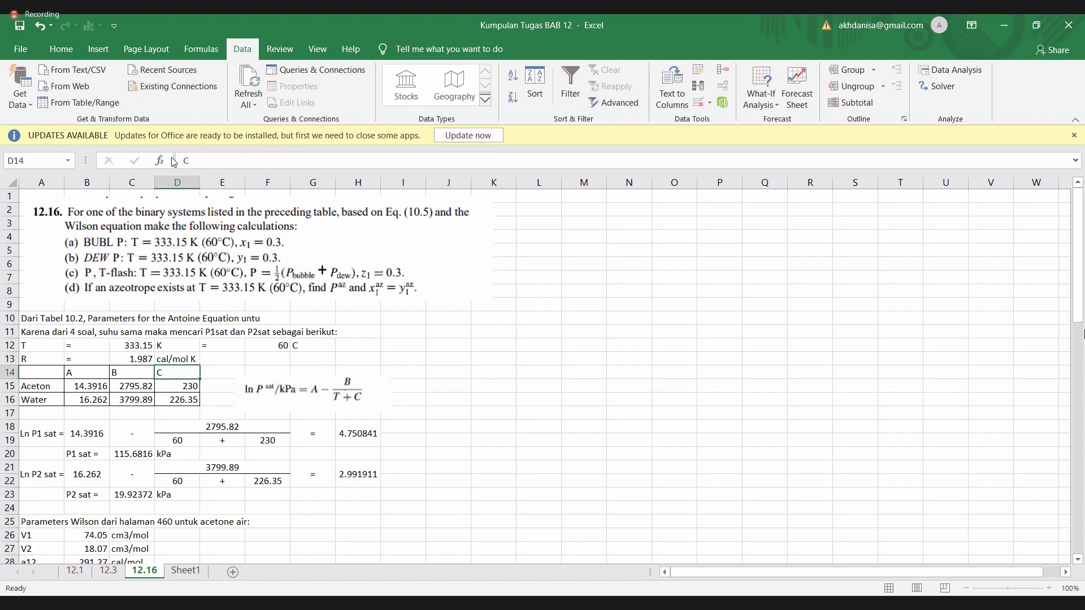
Step: Examine the recalculated Wilson parameters, activity coefficients and bubble-point results for the new gas constant
scroll(174, 161, "down", 12)
scroll(174, 162, "down", 3)
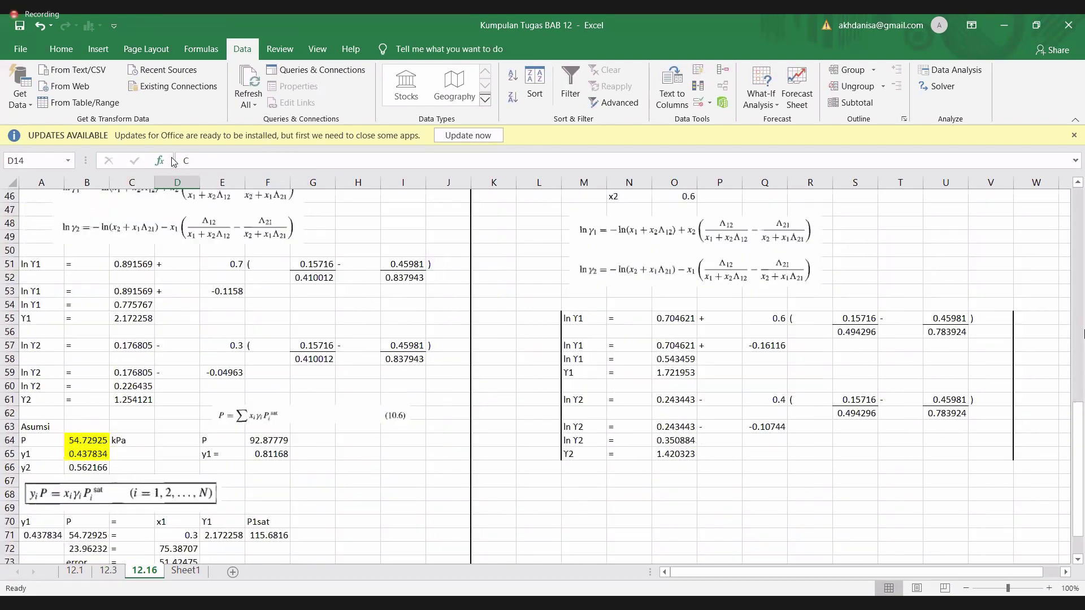
scroll(174, 161, "down", 3)
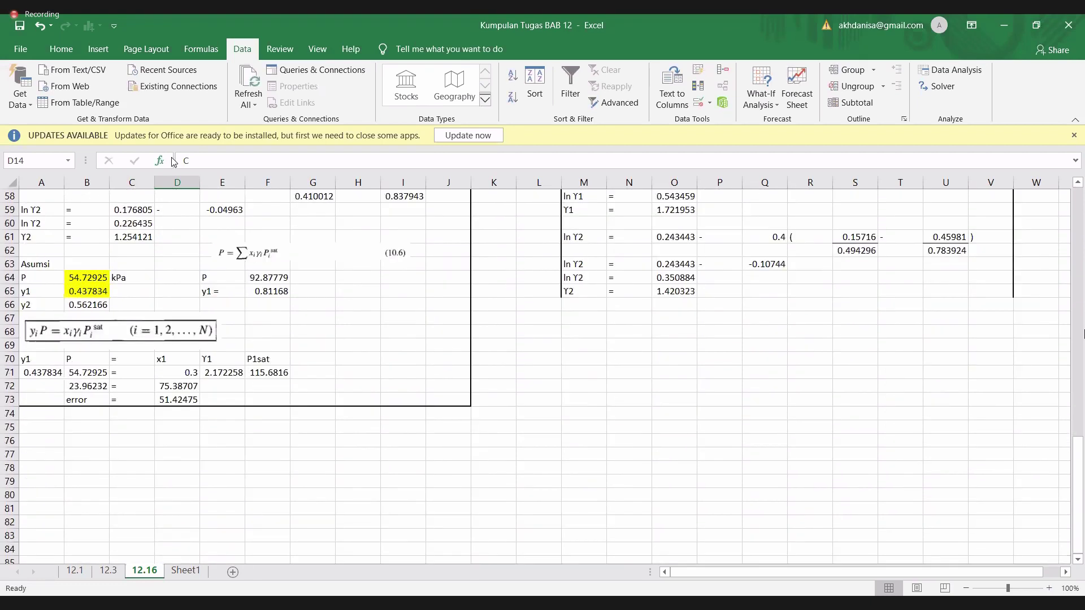
scroll(191, 265, "up", 6)
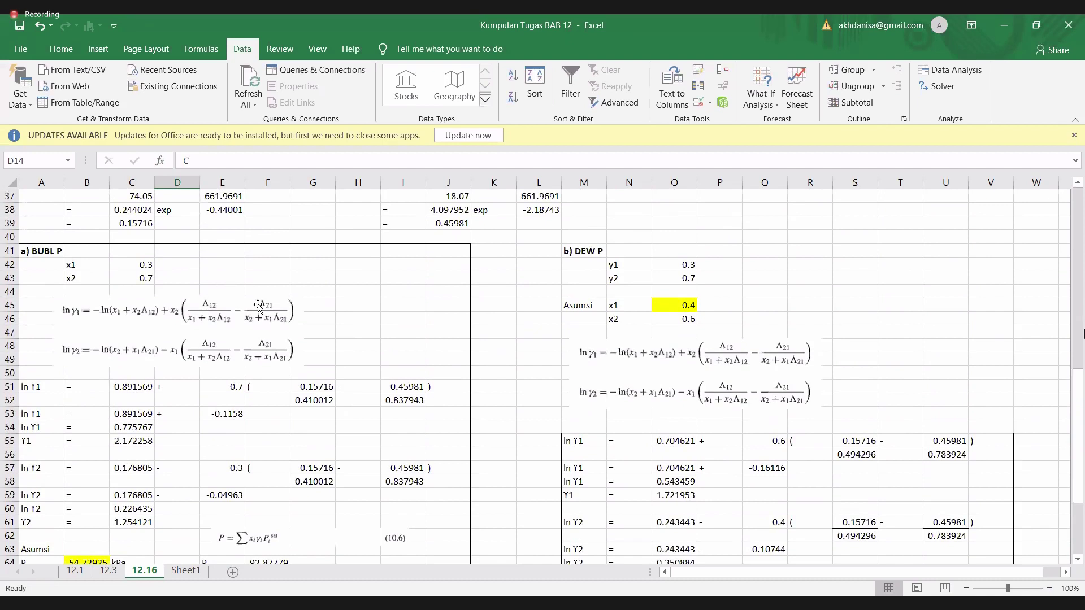
scroll(258, 305, "up", 4)
scroll(258, 305, "down", 4)
scroll(258, 305, "up", 5)
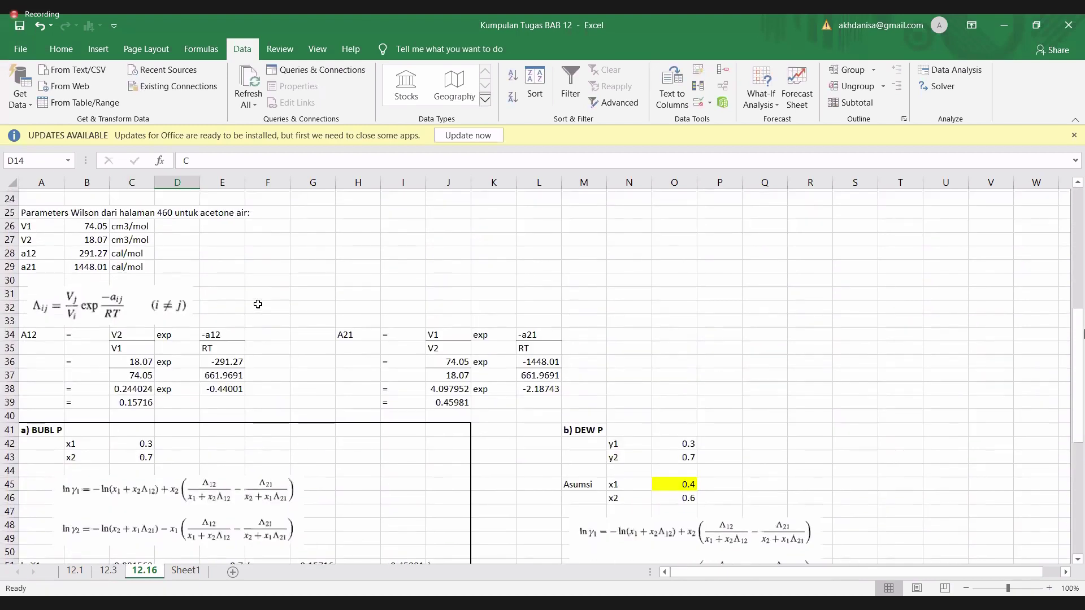
scroll(258, 304, "up", 1)
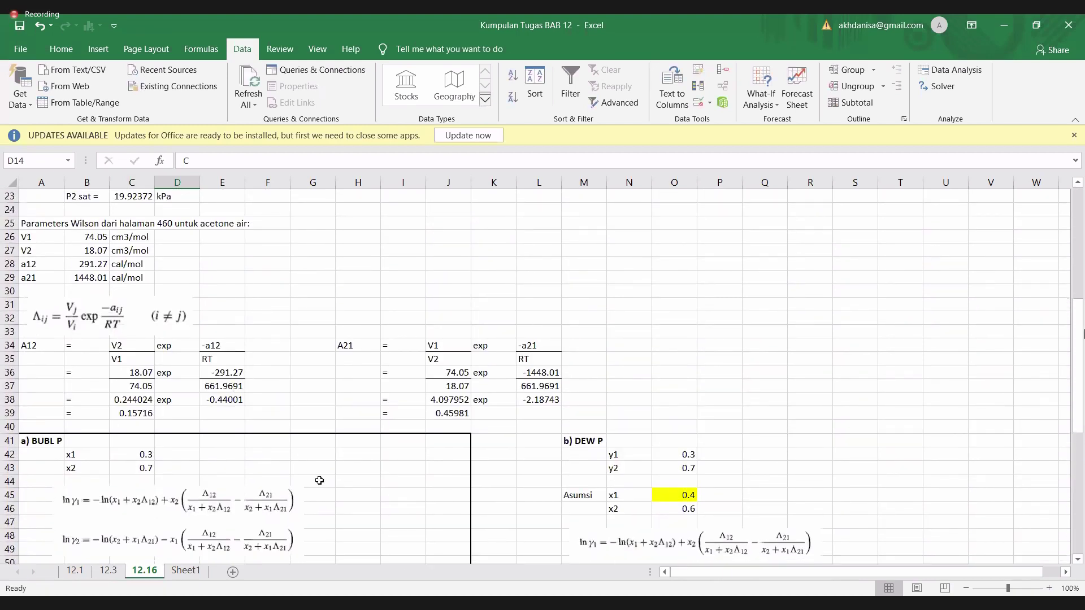
scroll(319, 480, "down", 2)
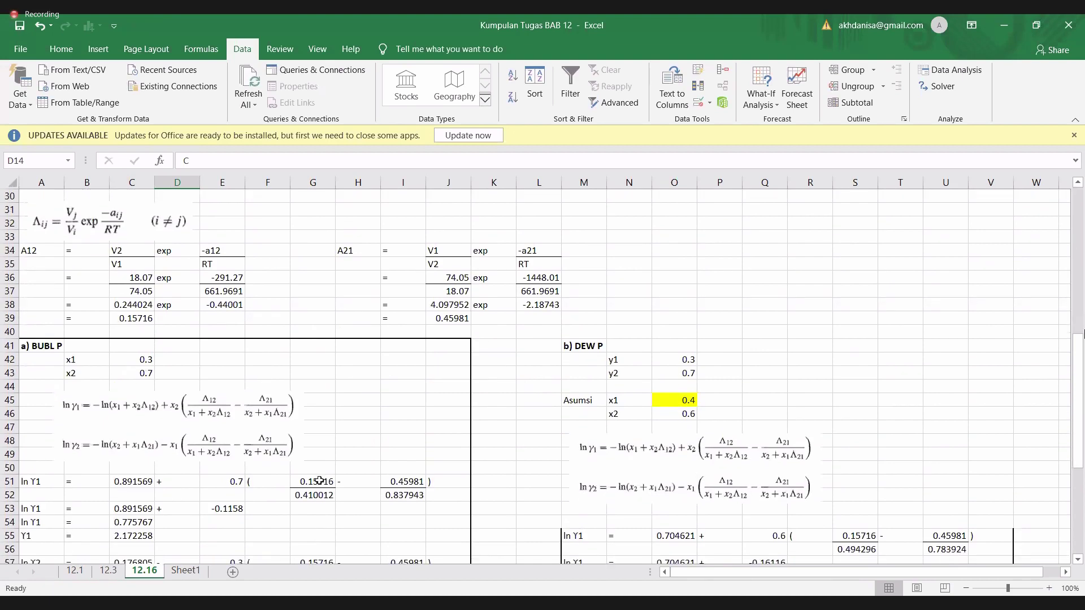
scroll(319, 480, "down", 5)
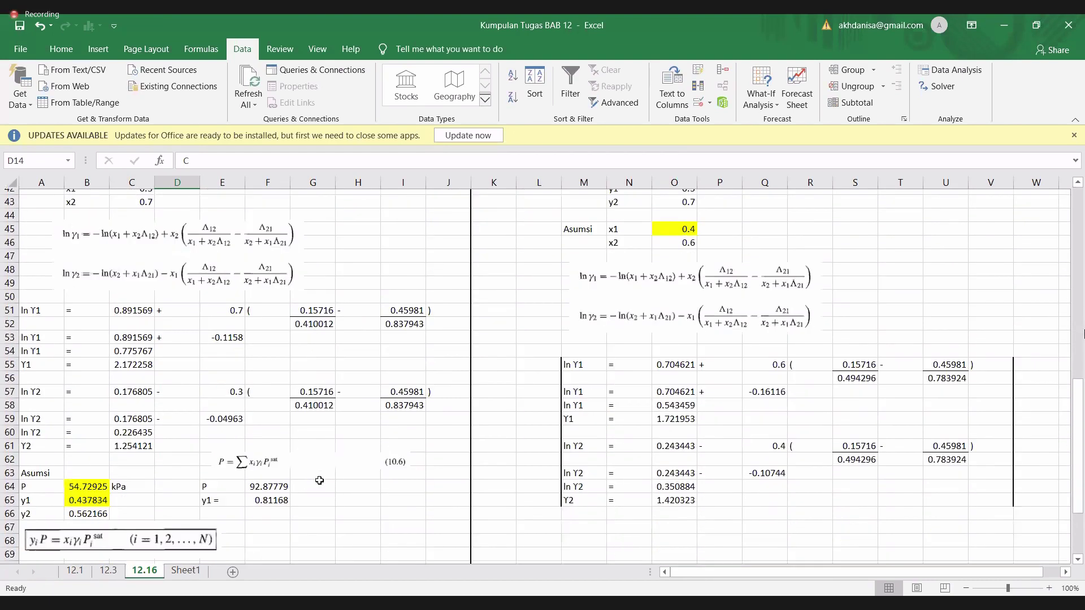
Step: Run Solver to bring the error in D73 to a value of 0 by changing B64:B65, and keep the solution
scroll(320, 481, "down", 2)
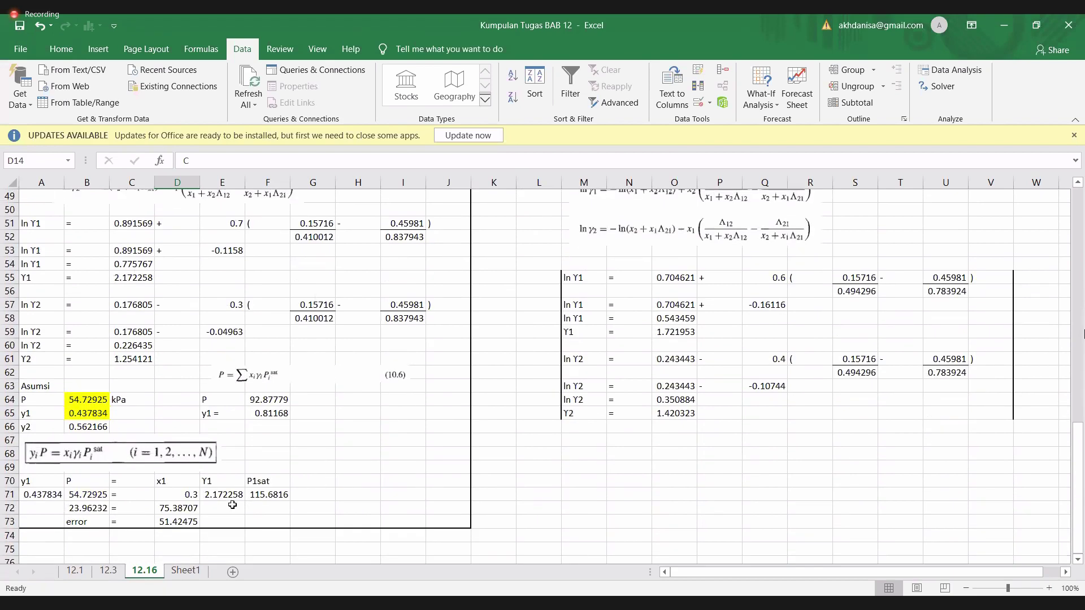
left_click(180, 523)
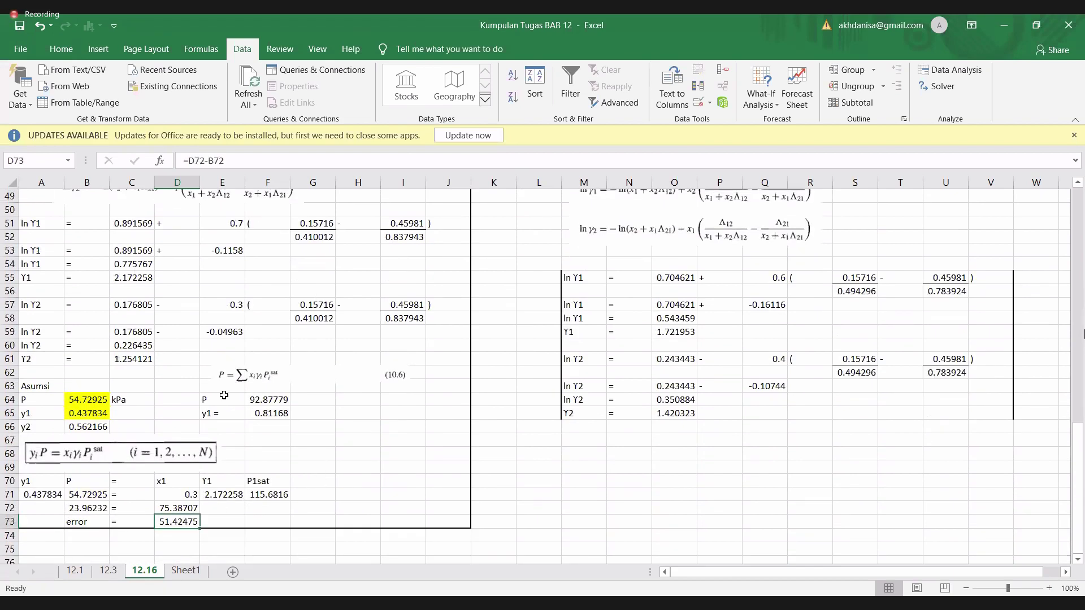
left_click(942, 86)
left_click(667, 181)
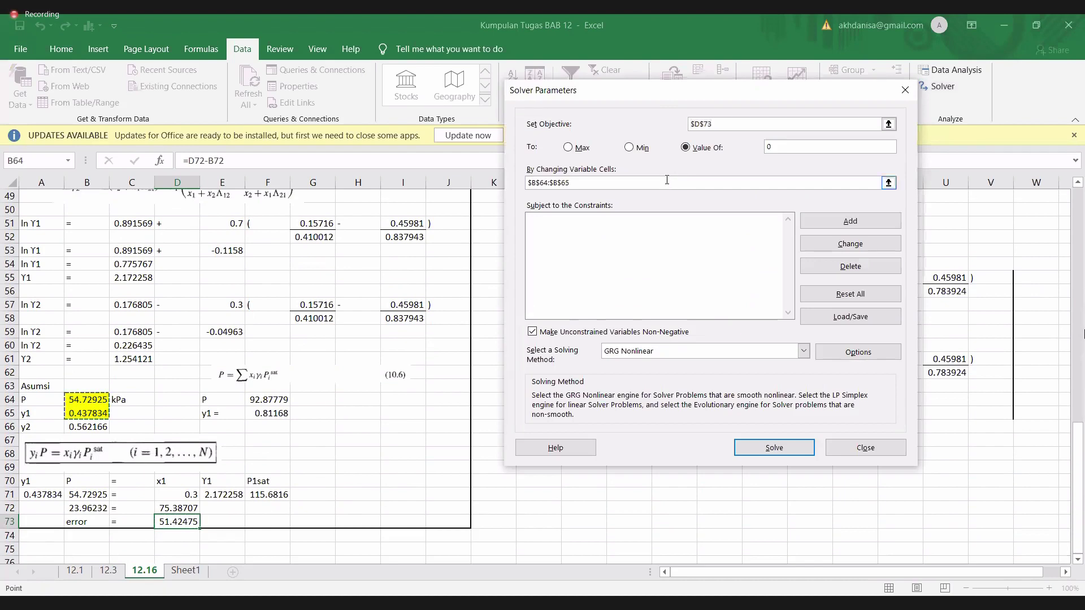
left_click(796, 447)
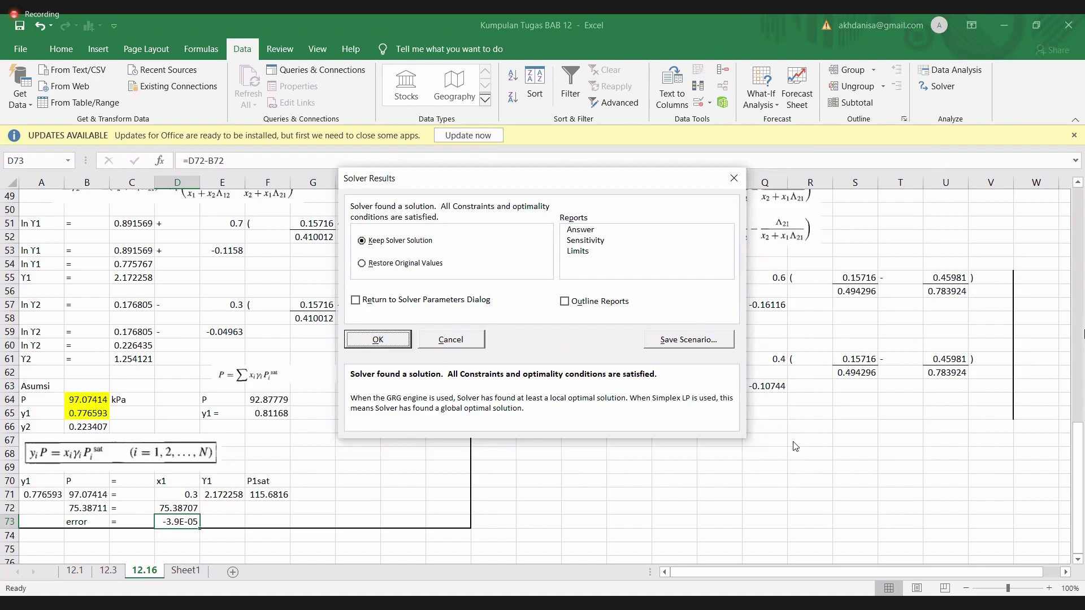
left_click(369, 339)
left_click(368, 339)
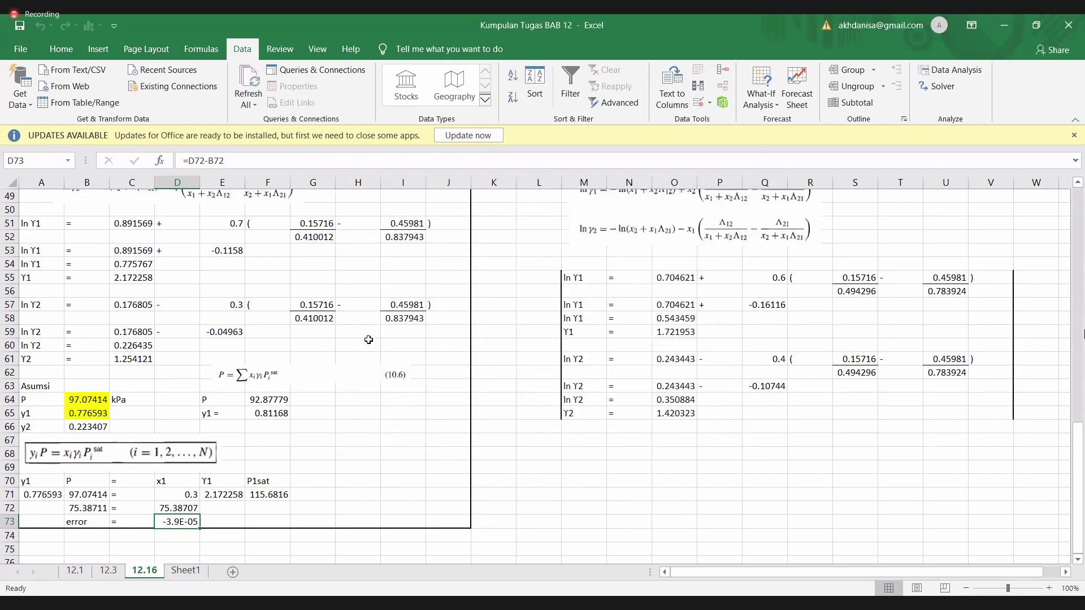
Step: Inspect the formula for the first ln Y1 term in C51 and the cells it refers to, leaving it as is
scroll(369, 339, "up", 2)
scroll(377, 394, "up", 1)
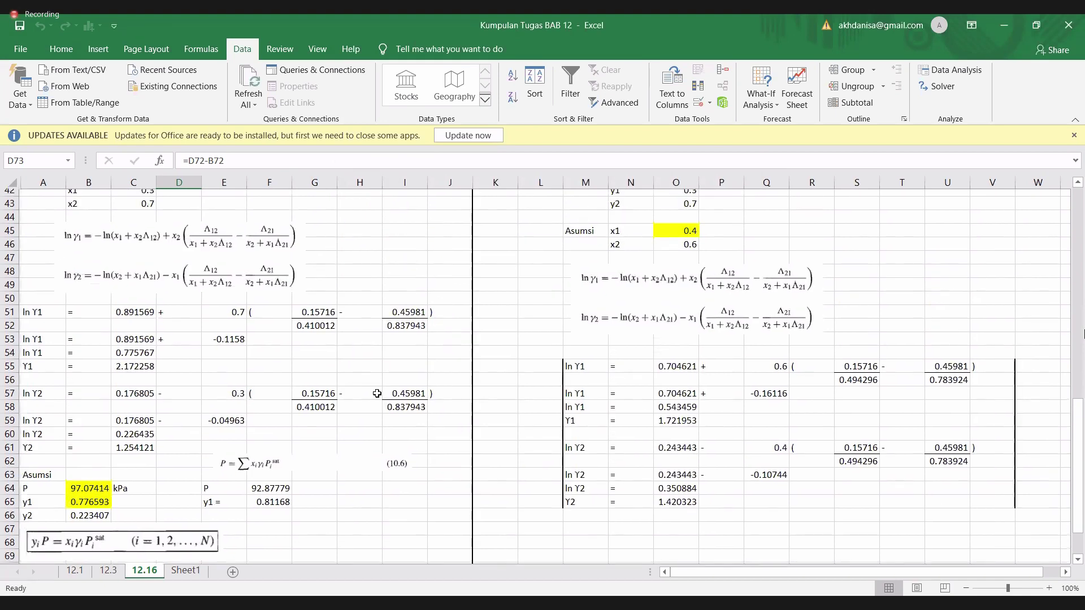
scroll(377, 393, "up", 2)
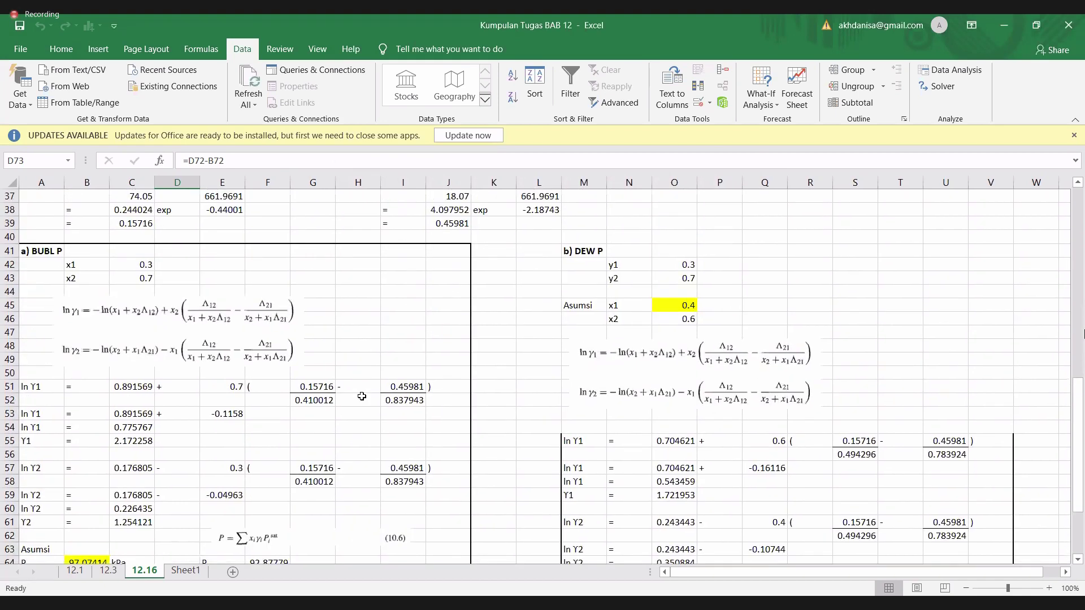
left_click(131, 388)
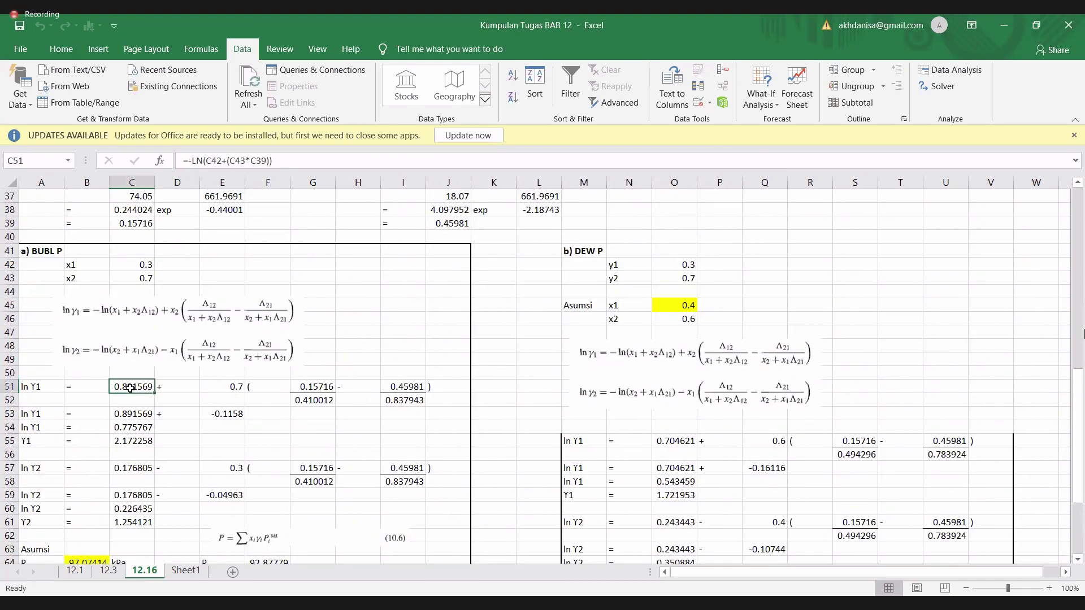
left_click(231, 161)
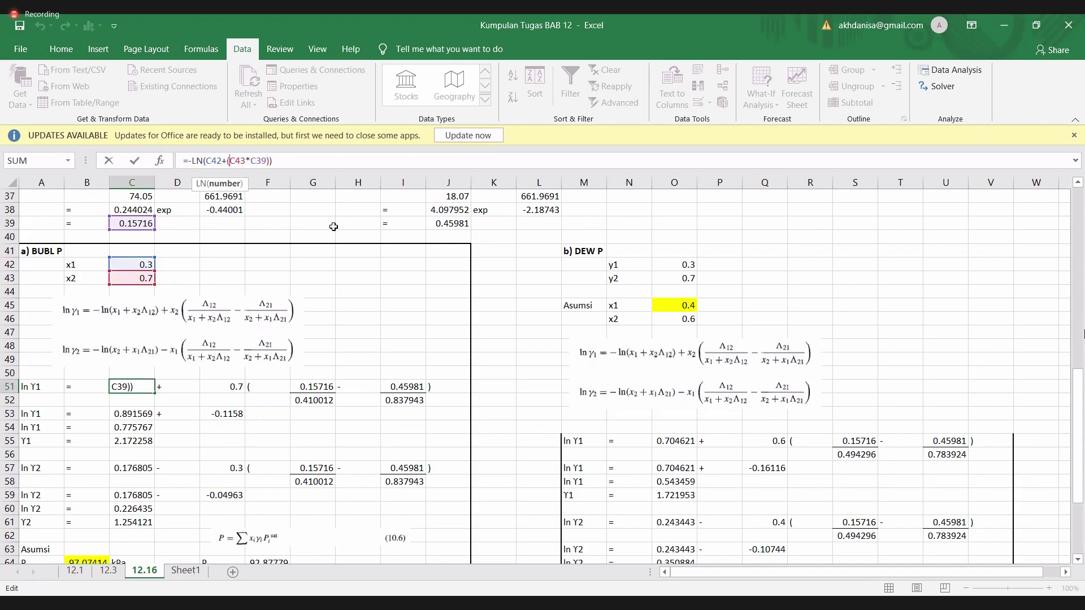
key("Return")
scroll(333, 227, "up", 11)
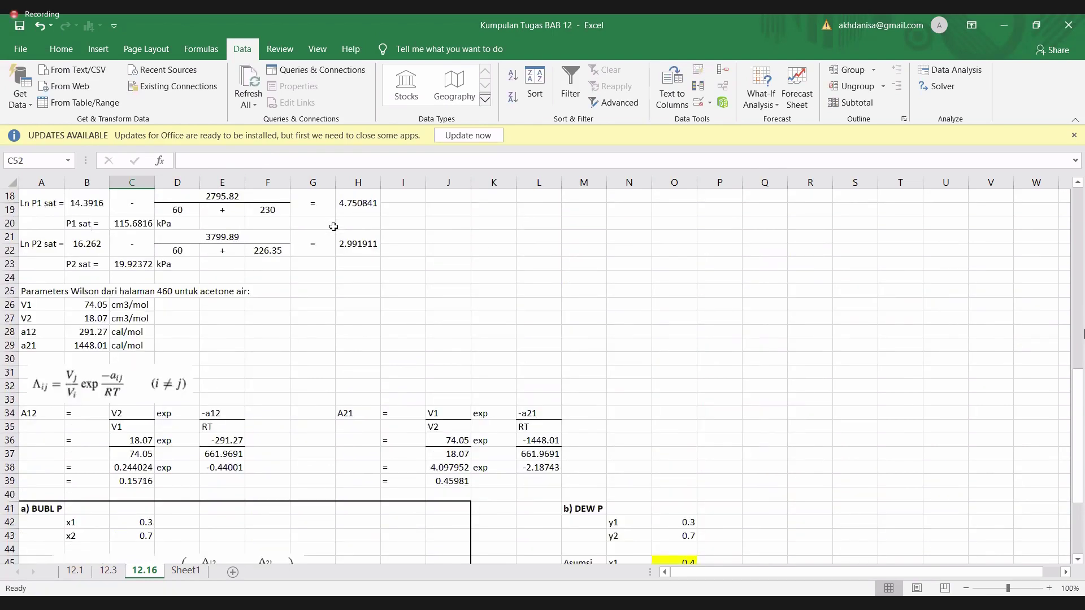
Step: Review the problem statement, Antoine constants, P1 sat and P2 sat calculations, and the Wilson parameters A12 and A21 for acetone–water
scroll(333, 227, "up", 1)
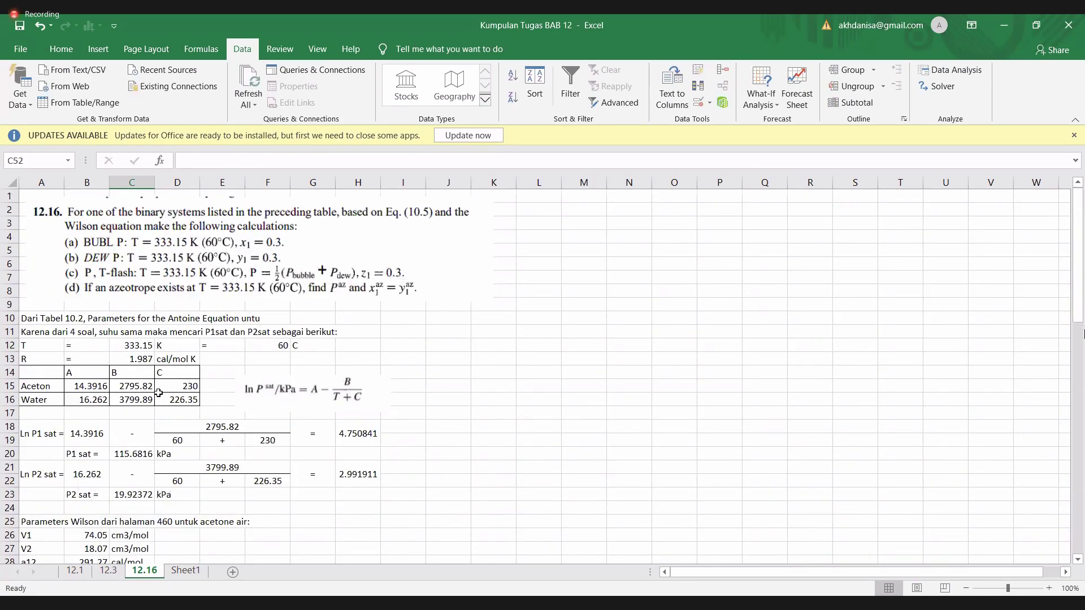
left_click(101, 391)
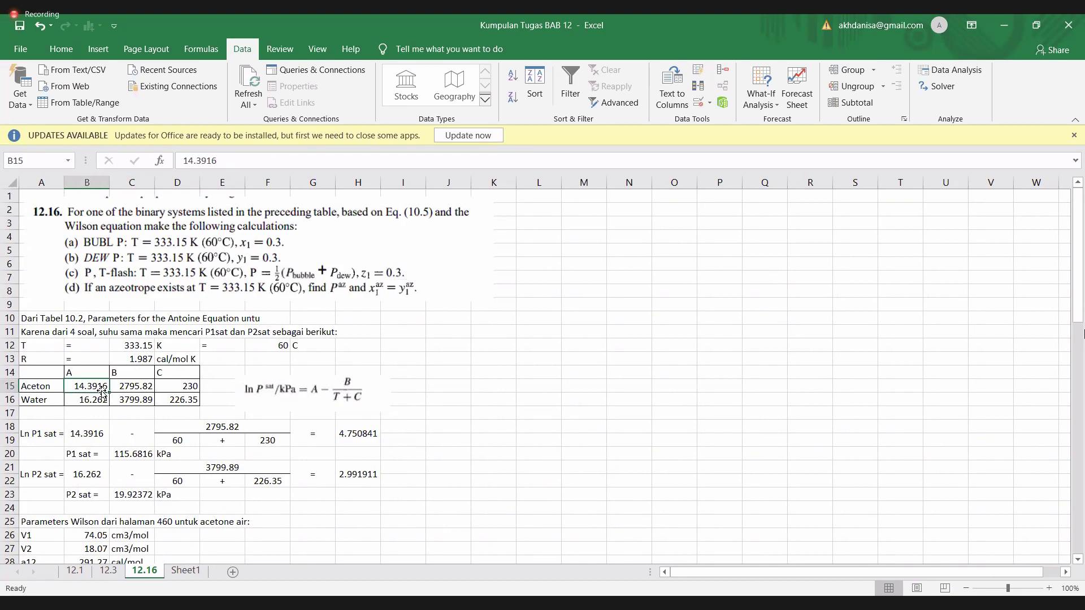
left_click(133, 455)
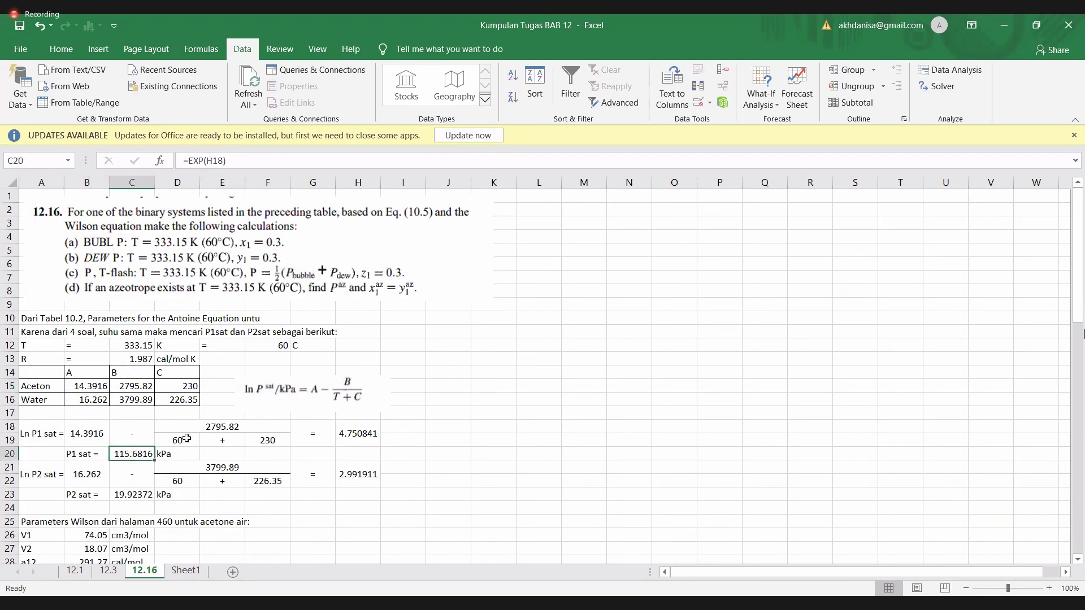
key("Down")
key("Down")
key("Down")
key("Down")
key("Down")
key("Down")
key("Down")
key("Down")
key("Down")
key("Down")
key("Down")
key("Down")
key("Down")
key("Down")
key("Down")
key("Down")
key("Down")
key("Down")
key("Down")
key("Down")
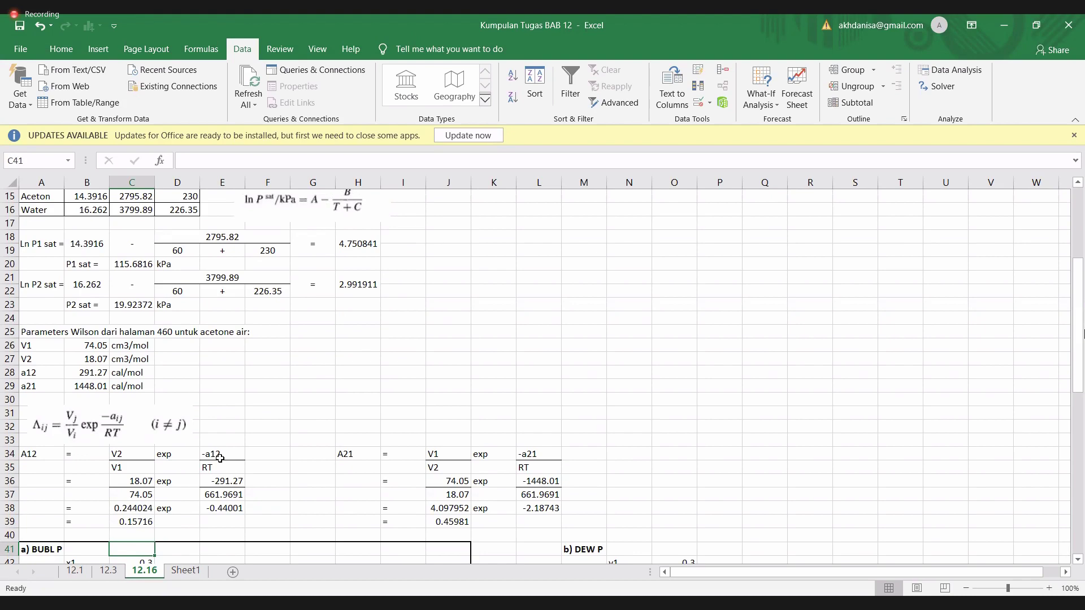
Step: Examine the BUBL P calculations of ln Y1, Y1, ln Y2 and Y2 down to row 61
key("Down")
key("Down")
key("Down")
key("Down")
key("Down")
key("Down")
key("Down")
key("Down")
key("Down")
key("Down")
key("Down")
key("Down")
key("Down")
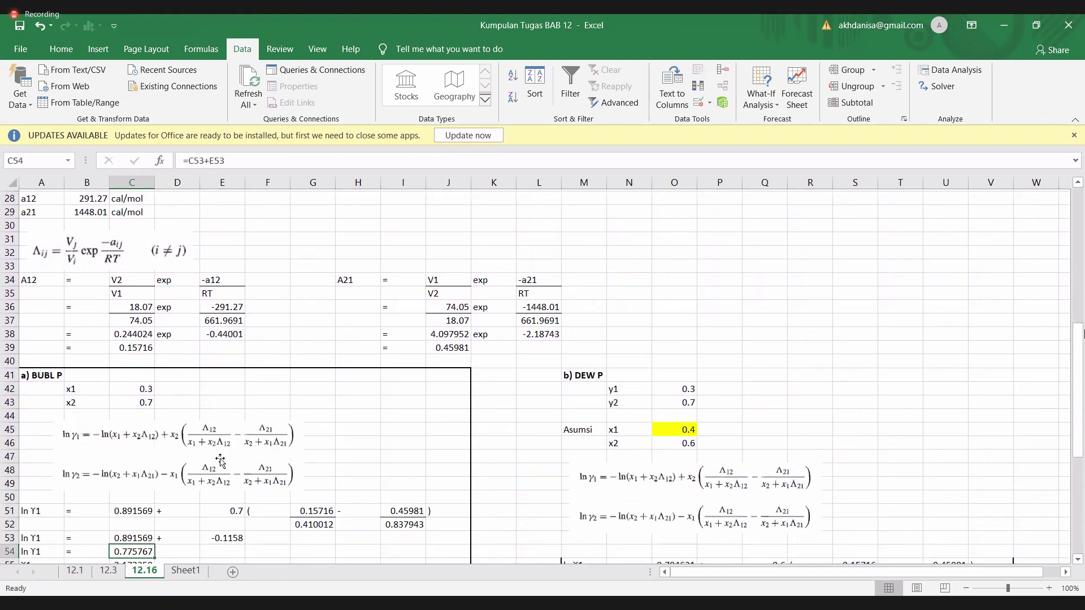
key("Down")
key("Down")
key("Down")
key("Down")
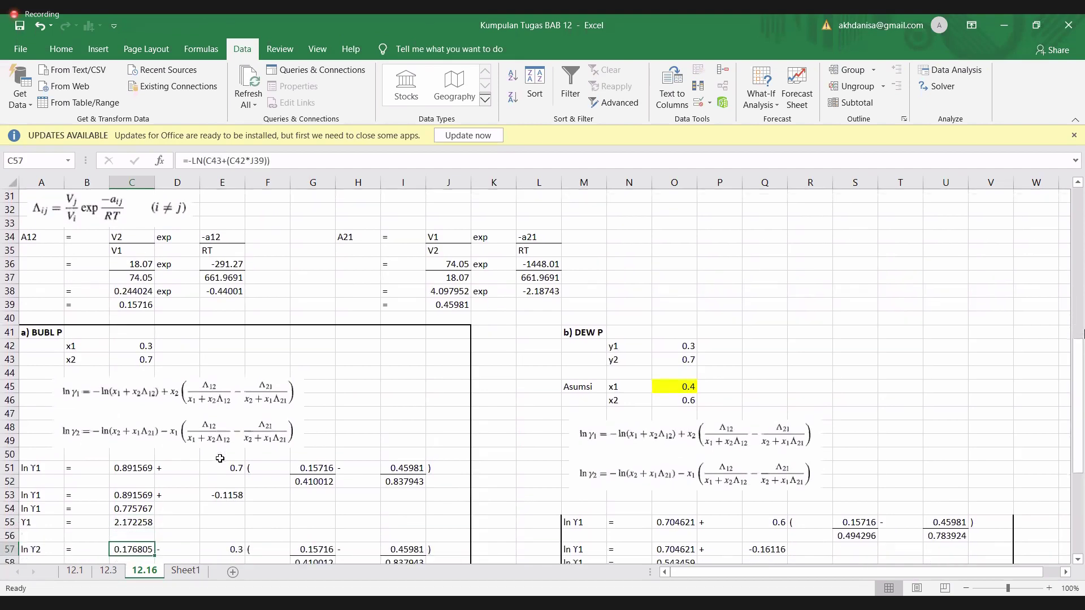
key("Down")
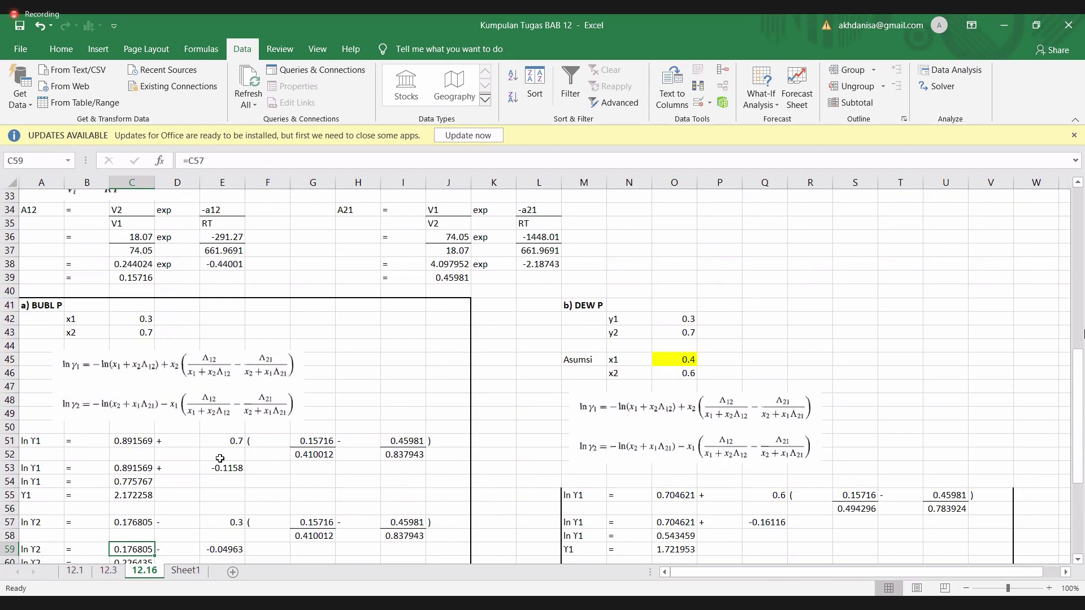
key("Down")
key("Down")
key("Down")
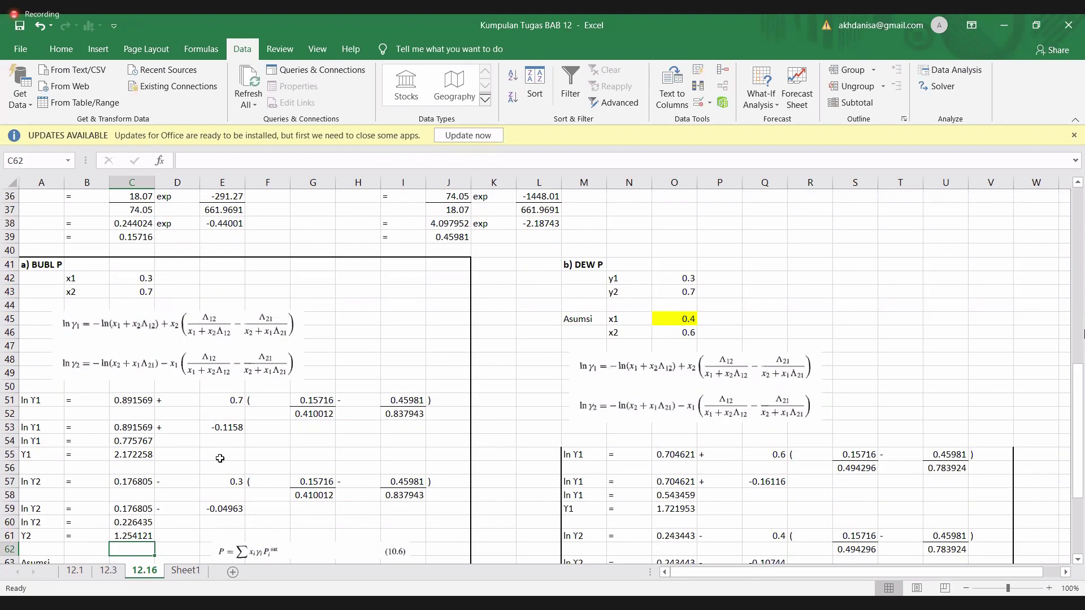
Step: Compare the assumed P and y1 and the error check in rows 63 to 73 with the direct P formula in F64
key("Down")
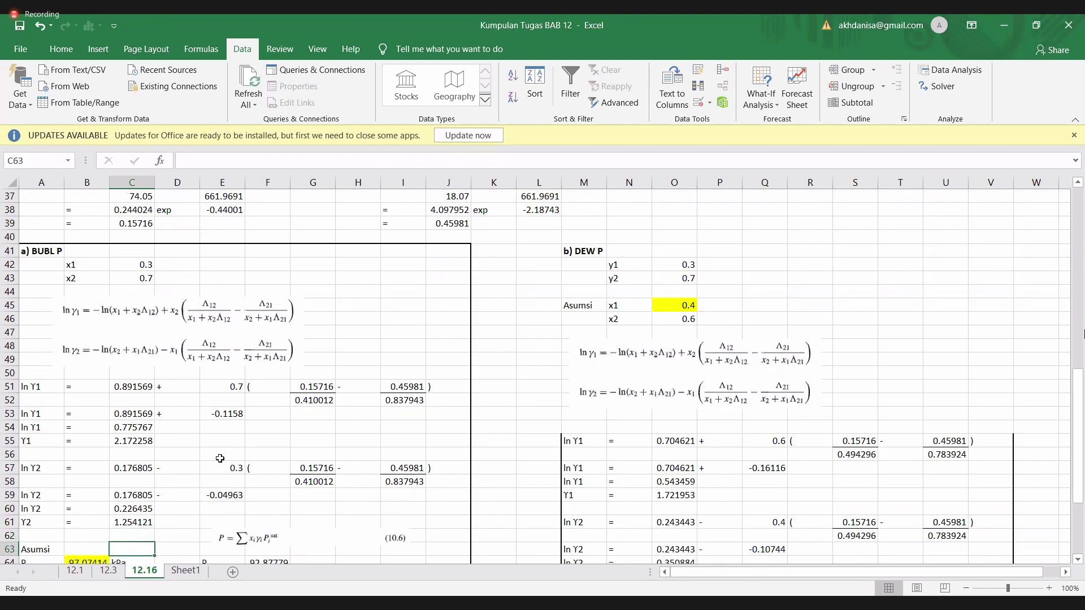
key("Down")
key("Down")
key("Down")
key("Down")
key("Down")
key("Down")
key("Down")
key("Down")
key("Down")
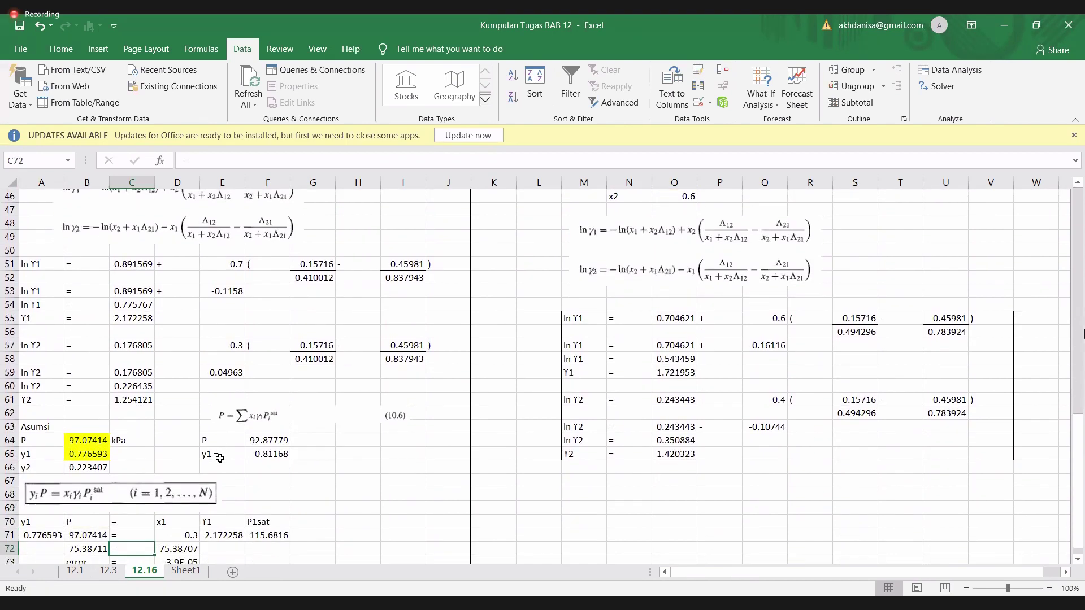
key("Down")
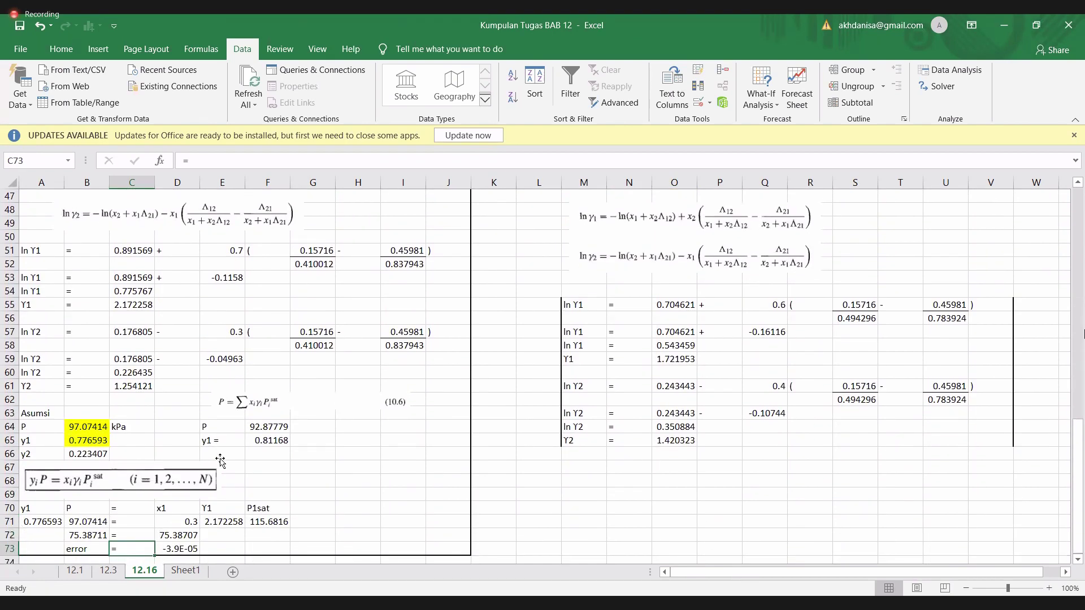
key("Down")
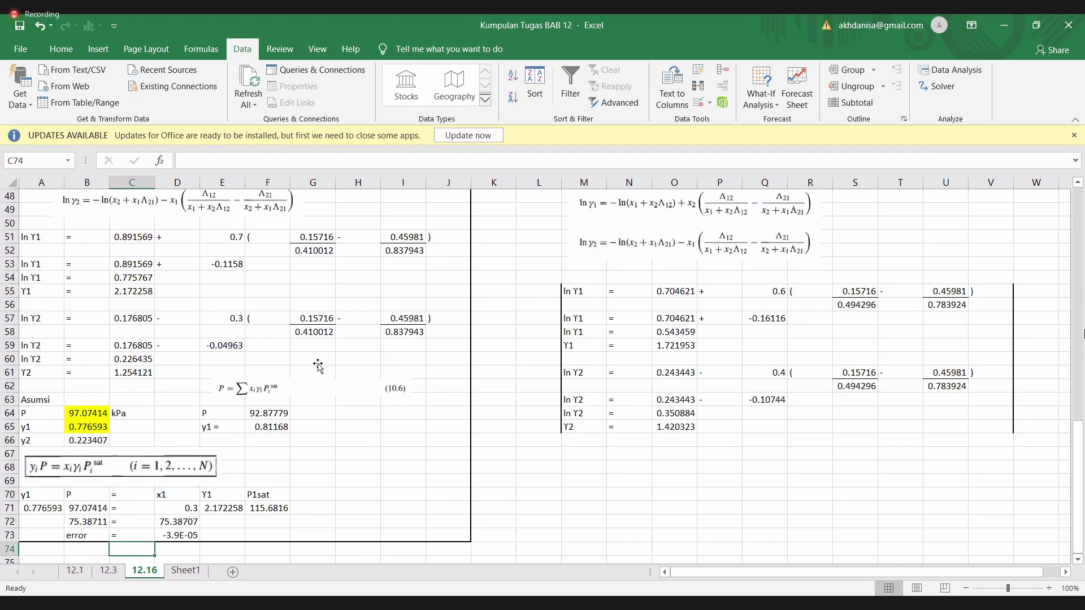
left_click(262, 413)
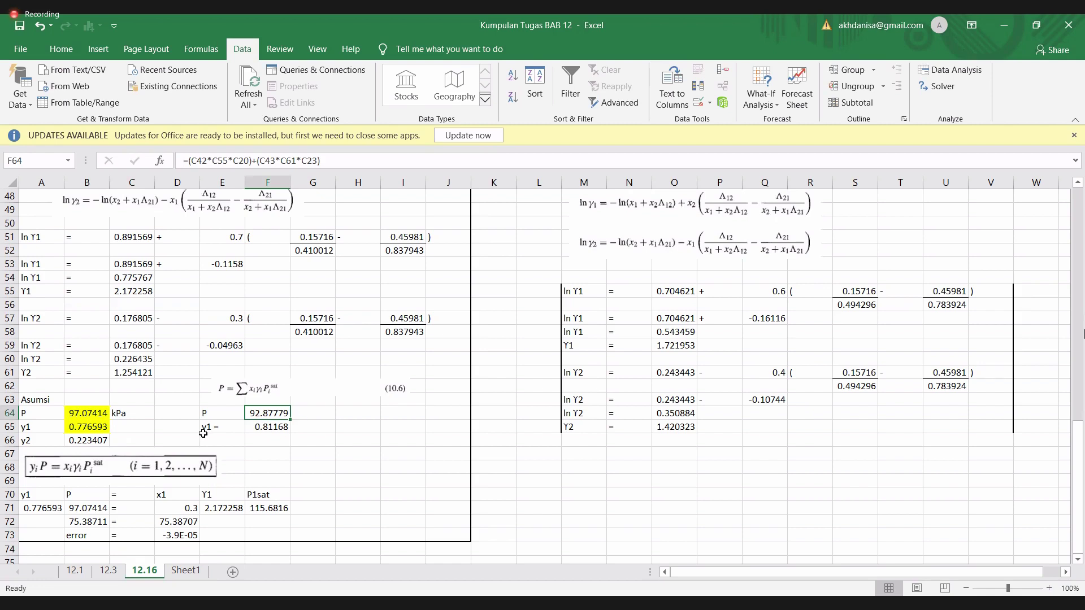
Step: Replace the assumed y1 in B65 with the formula =C42*C55*C20/B64
left_click(82, 427)
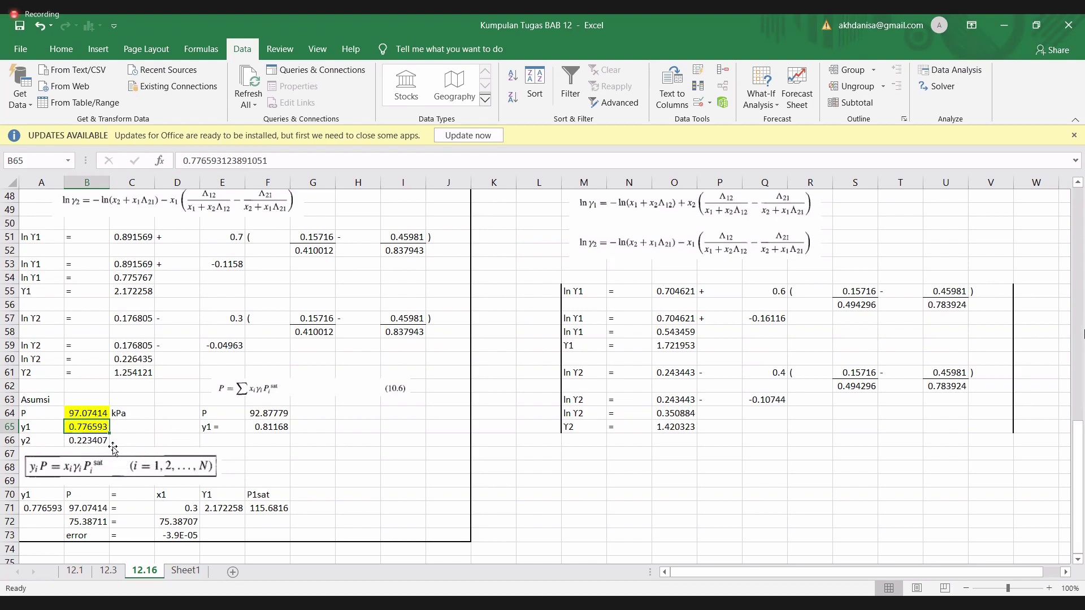
double_click(93, 429)
key("Escape")
key("Delete")
type("=")
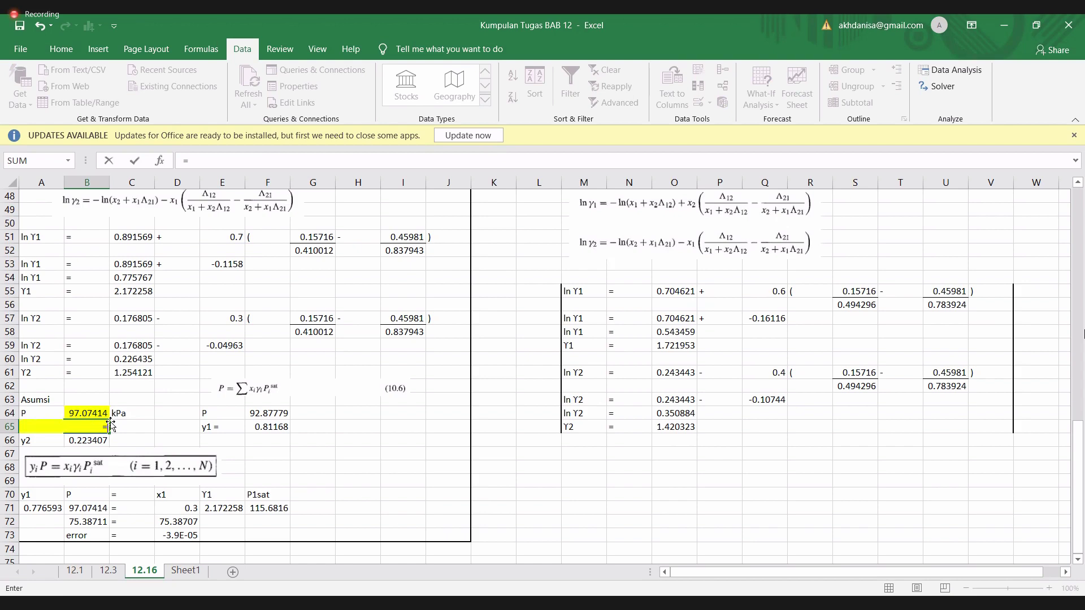
scroll(136, 359, "up", 3)
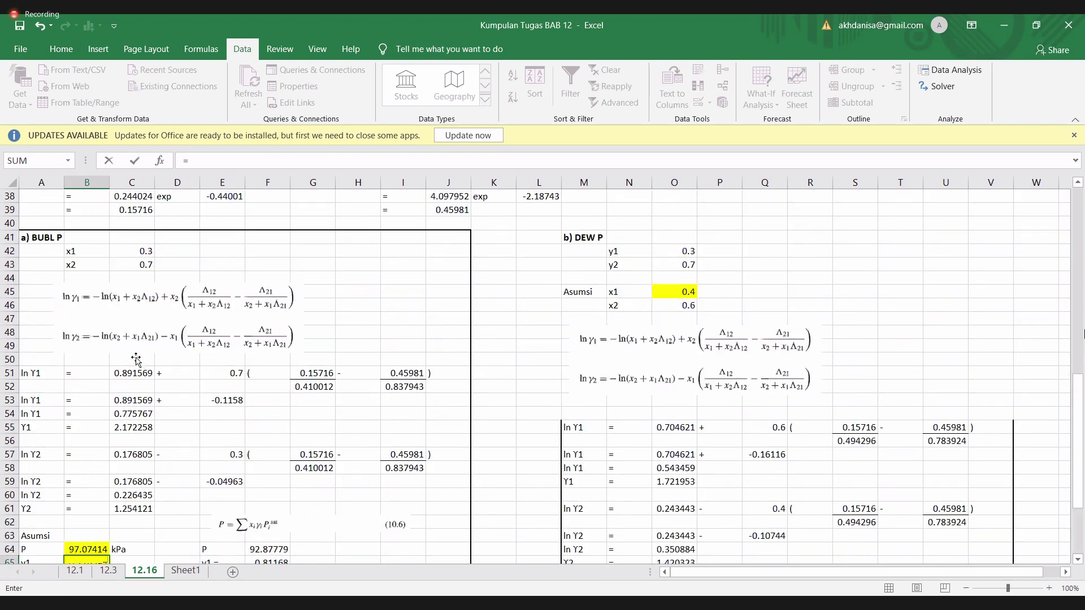
left_click(146, 253)
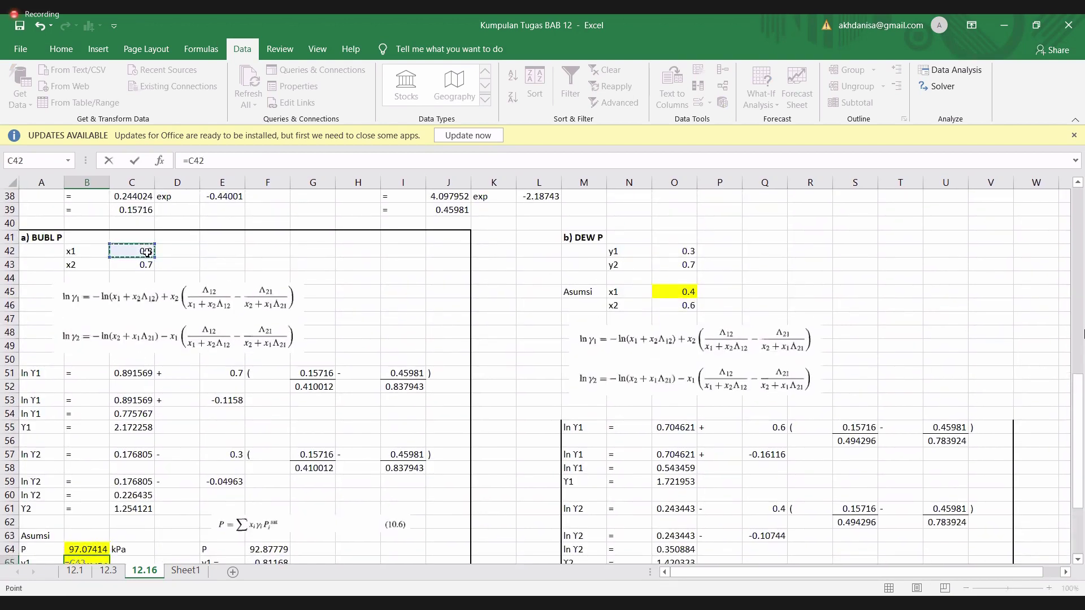
type("*")
scroll(146, 253, "down", 1)
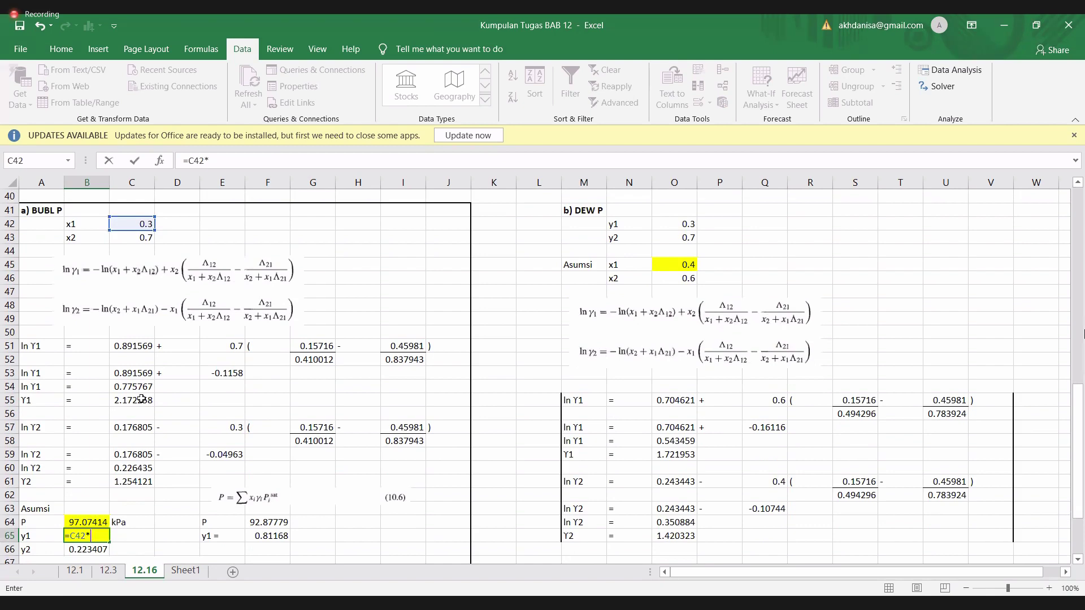
scroll(141, 399, "down", 1)
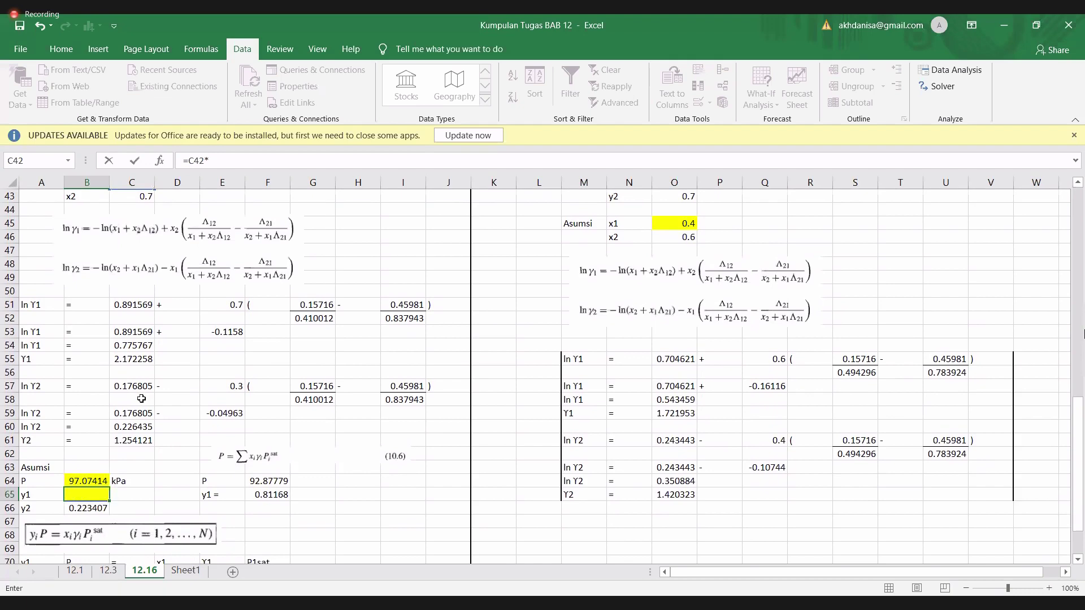
scroll(141, 400, "down", 1)
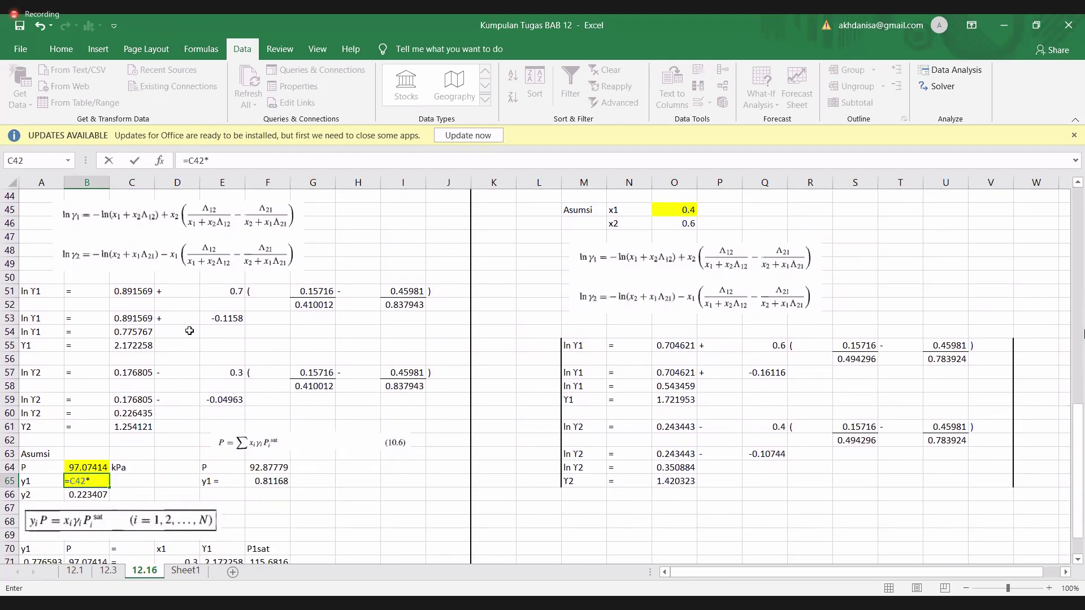
scroll(190, 331, "up", 2)
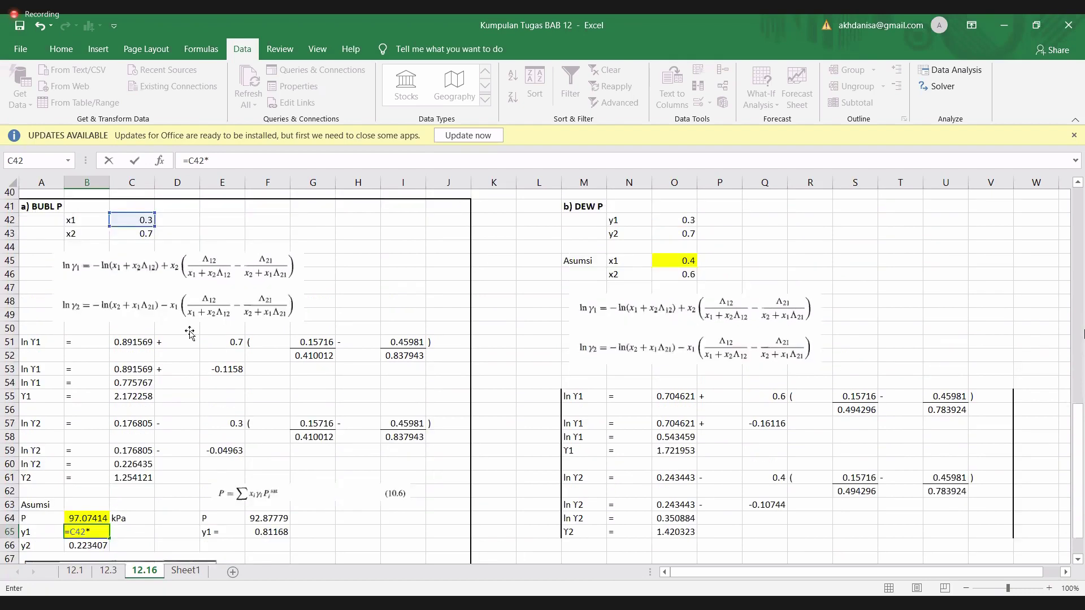
left_click(138, 419)
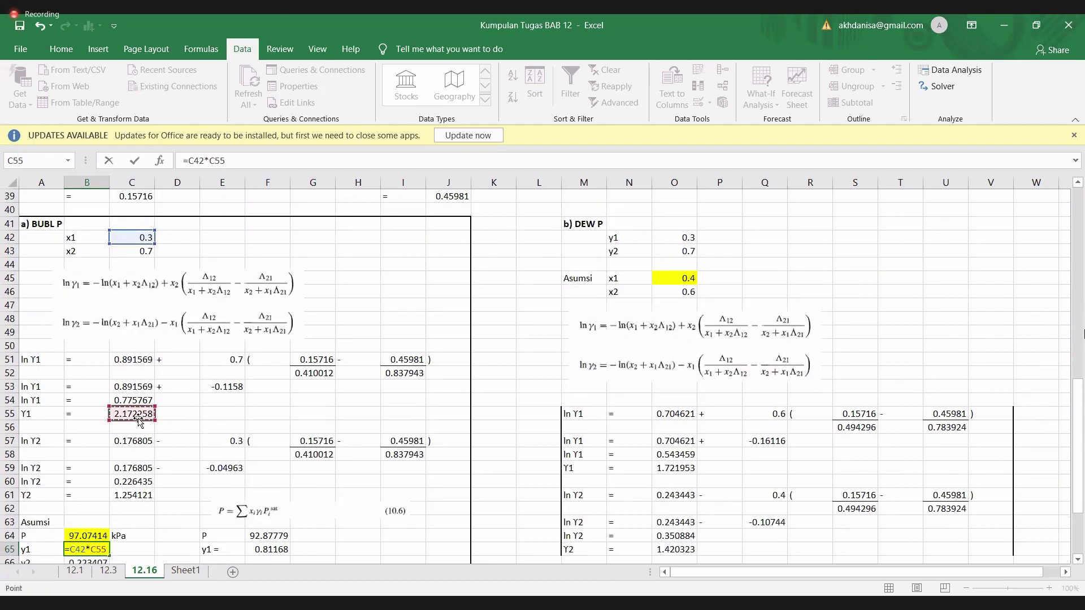
type("*")
scroll(132, 261, "up", 6)
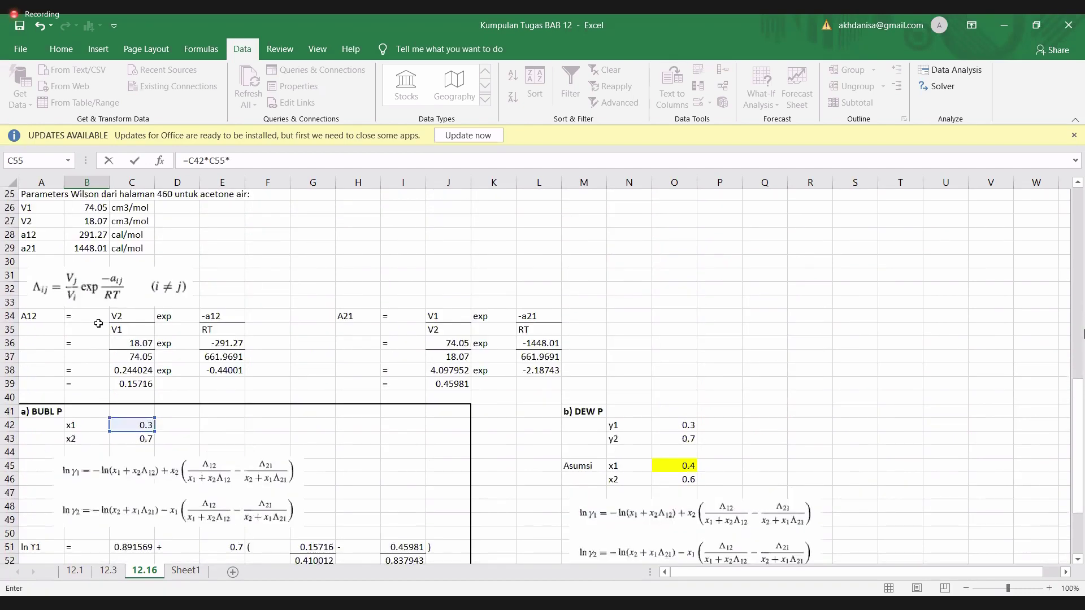
scroll(131, 261, "up", 2)
left_click(145, 250)
type("/")
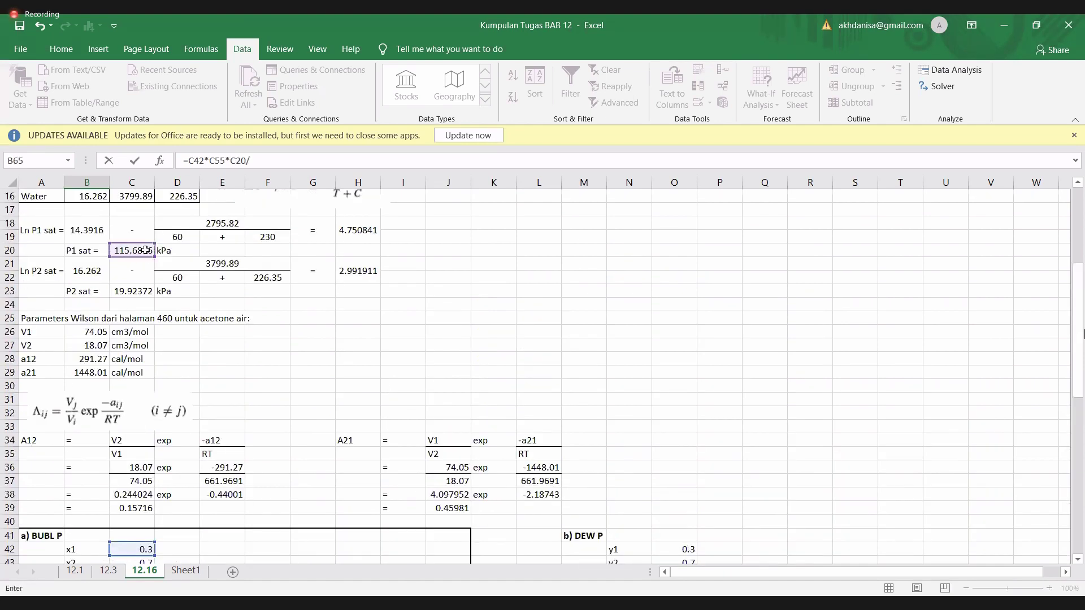
scroll(146, 250, "down", 9)
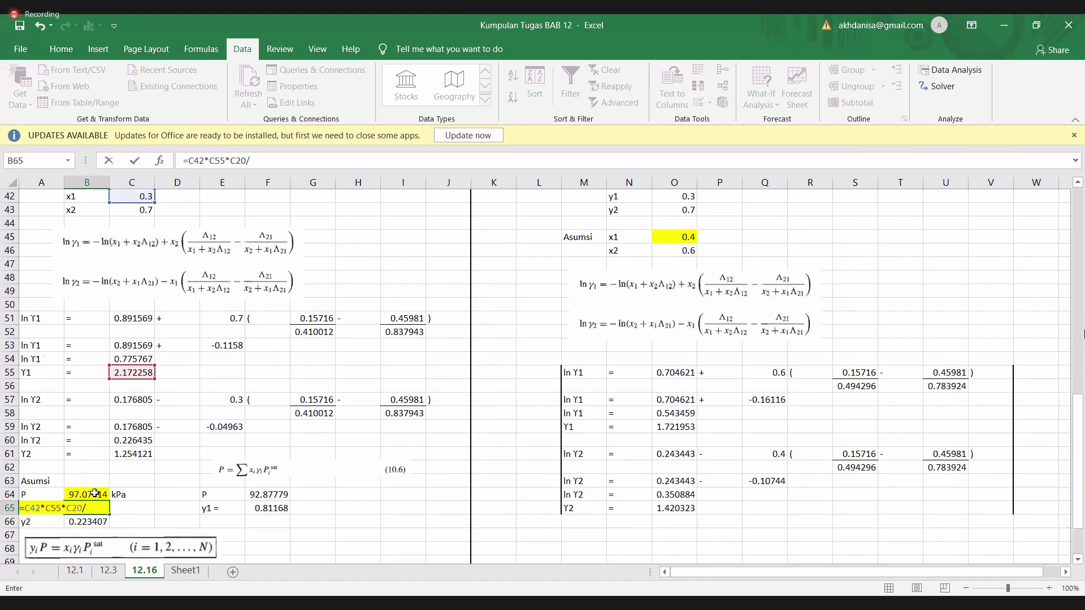
left_click(94, 494)
key("Return")
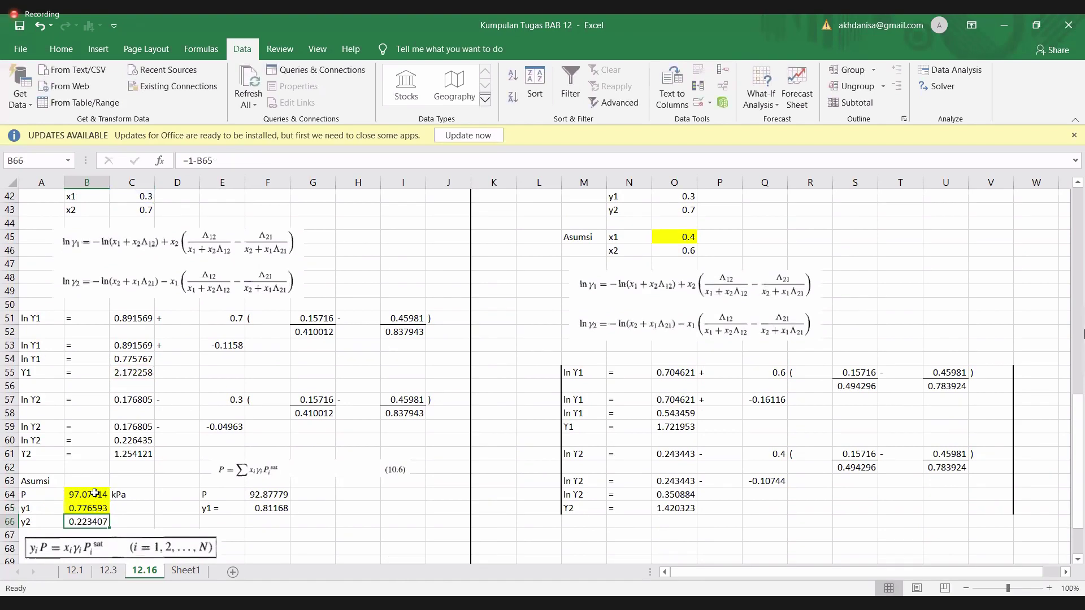
Step: Check the error and the y1 formula against the yiP equation, and remove the yellow fill from B65
scroll(94, 493, "down", 2)
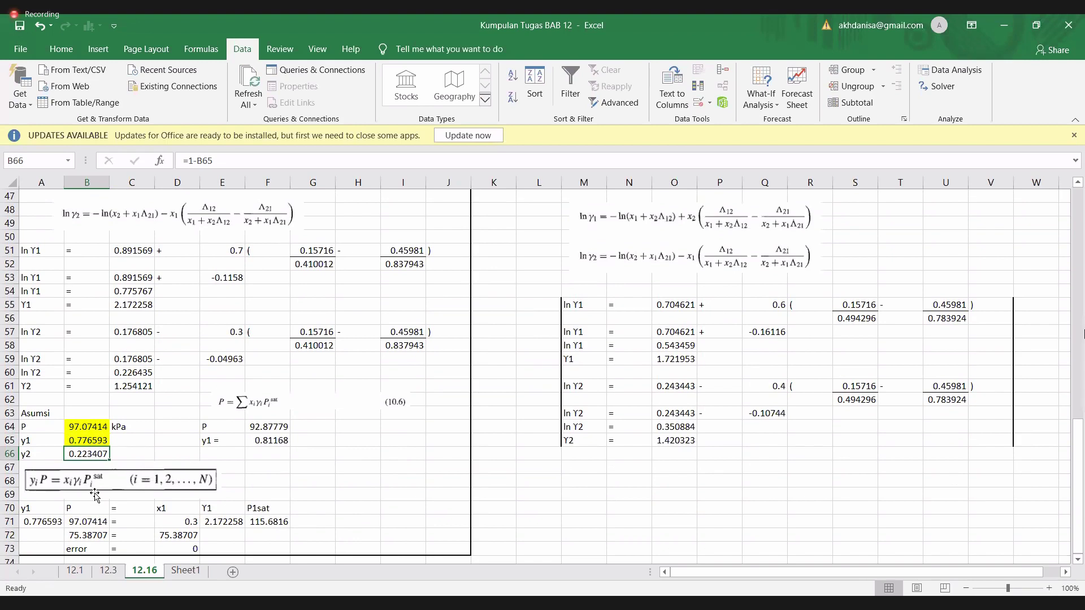
left_click(86, 440)
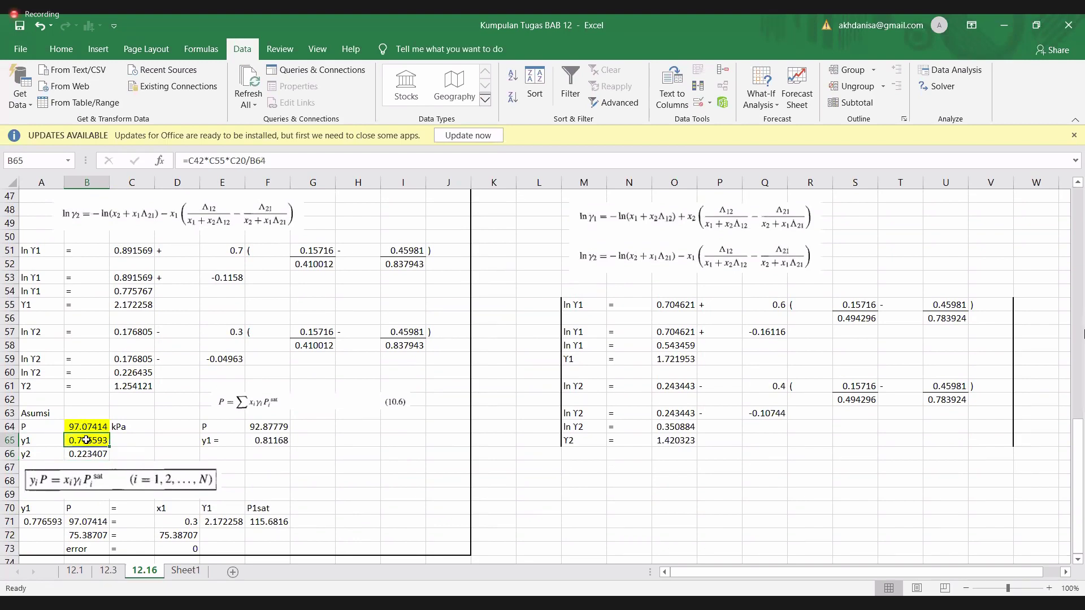
left_click(67, 479)
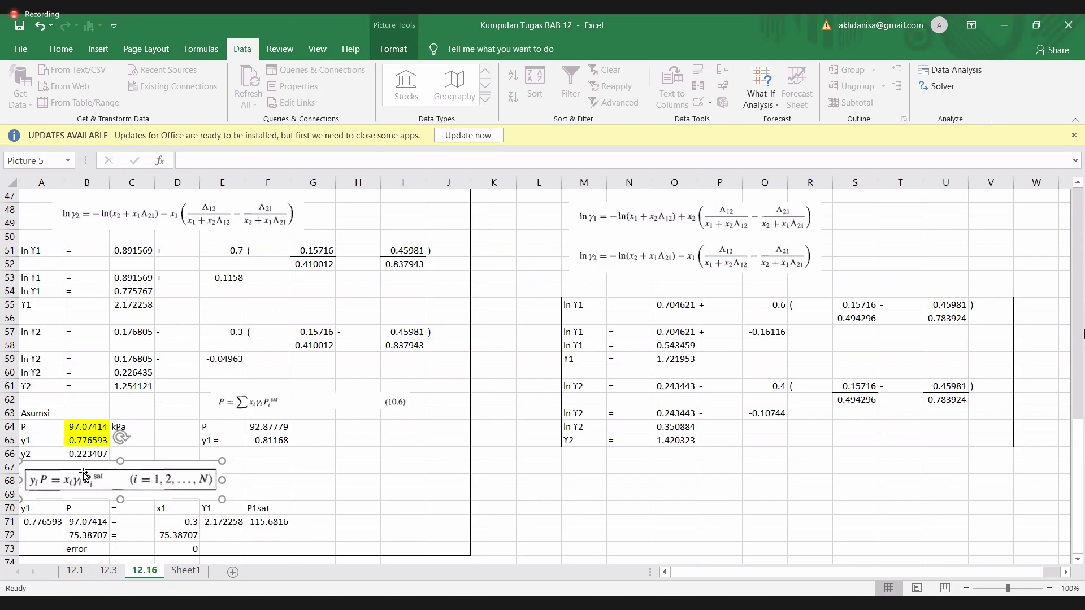
left_click(85, 441)
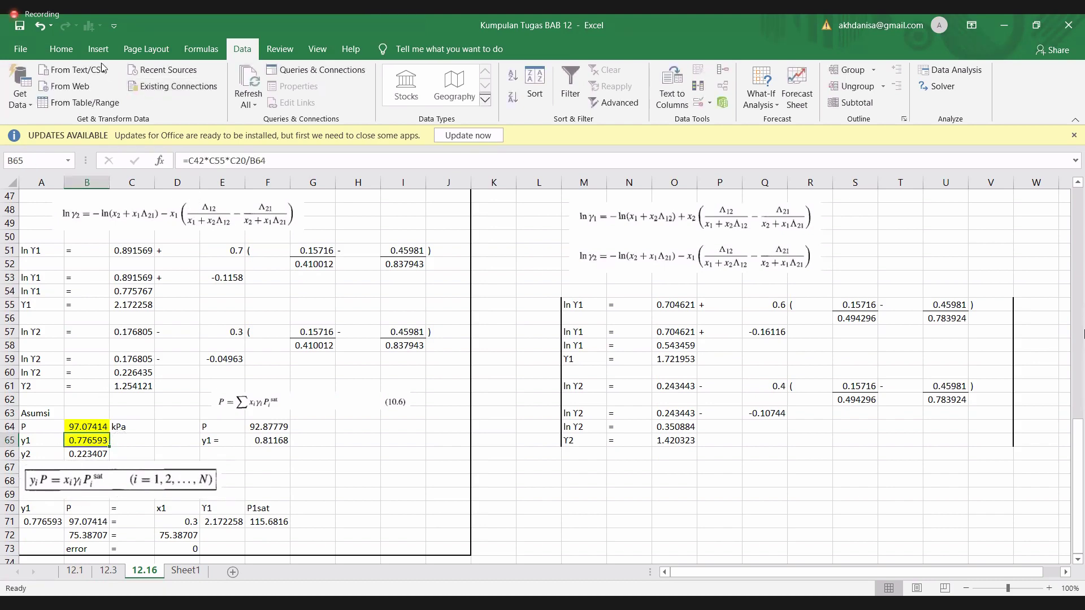
left_click(62, 50)
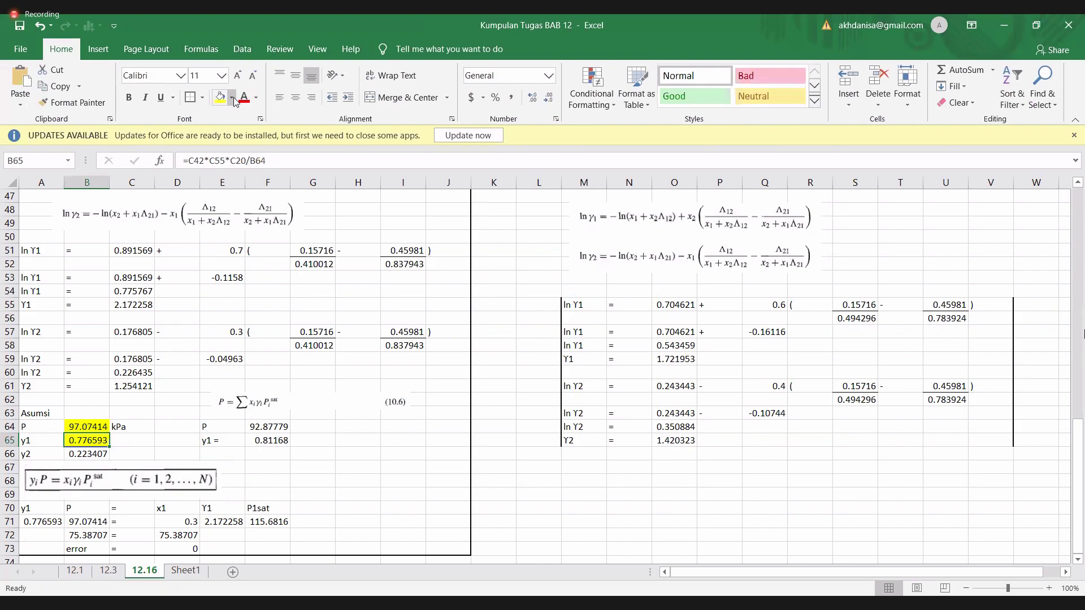
left_click(232, 97)
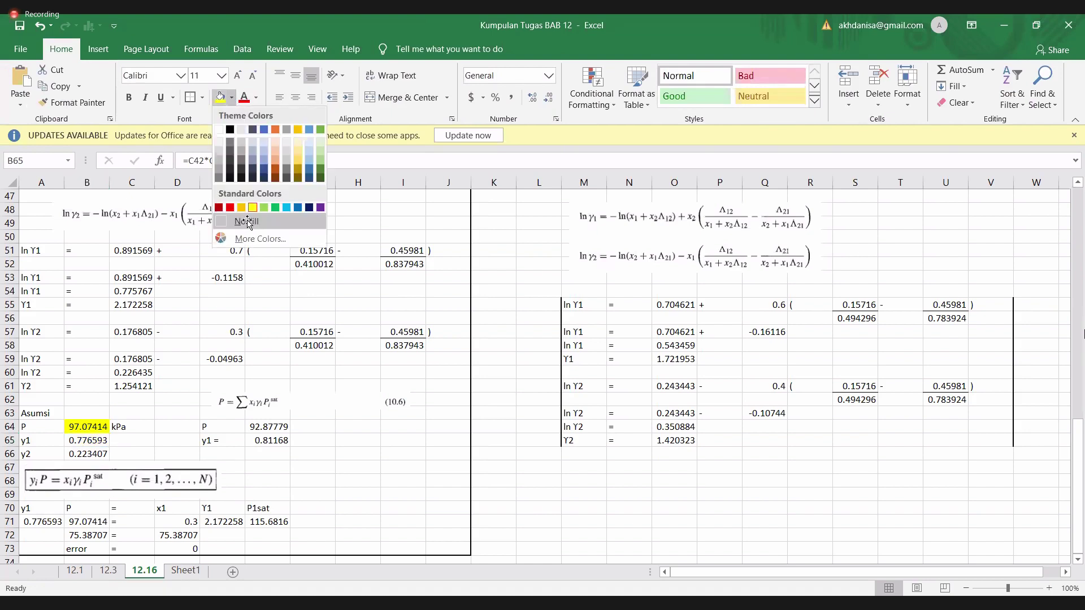
left_click(246, 219)
left_click(319, 480)
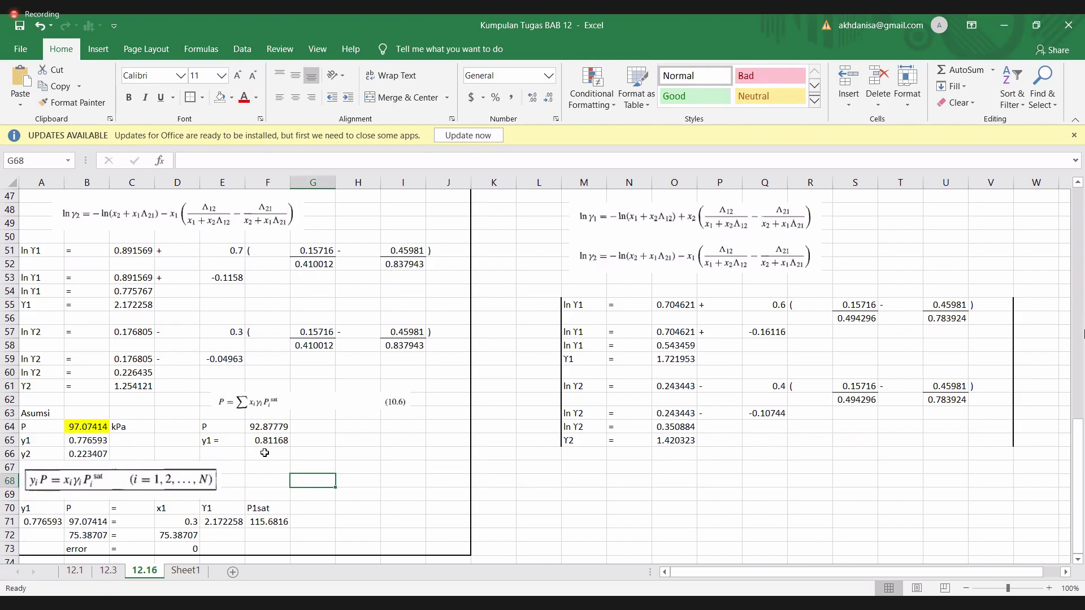
scroll(265, 453, "up", 1)
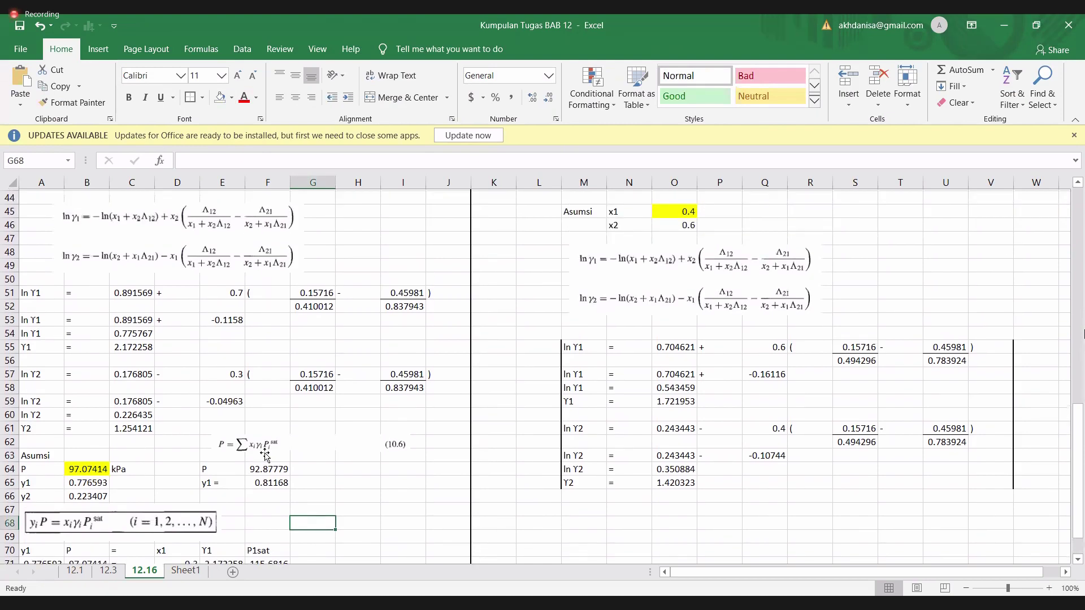
scroll(266, 455, "up", 1)
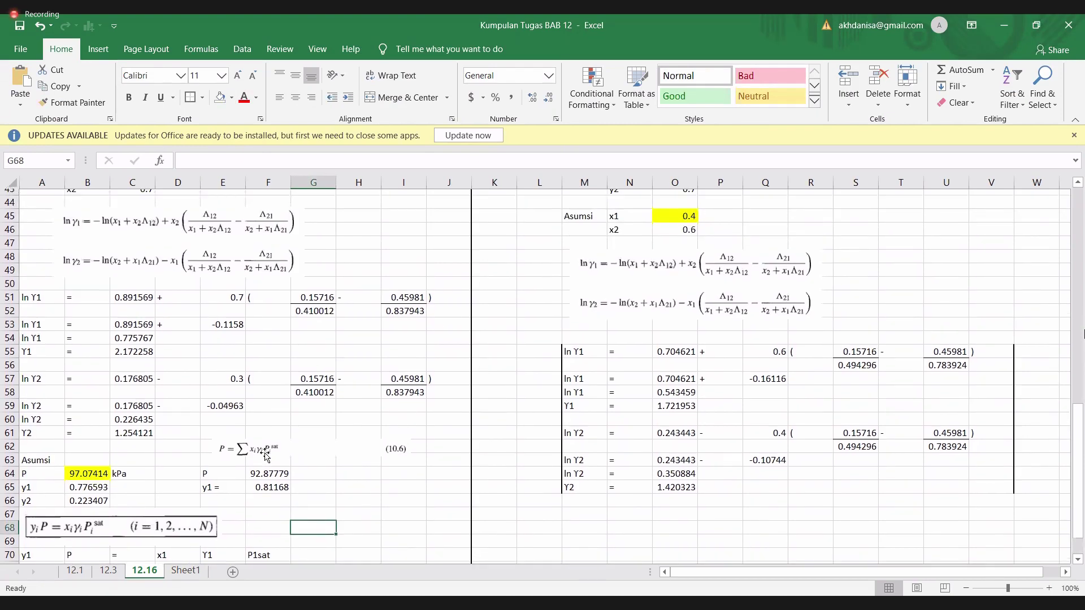
Step: Check the BUBL P formula for the first ln Y2 term in C57 and its cell references
scroll(265, 454, "up", 1)
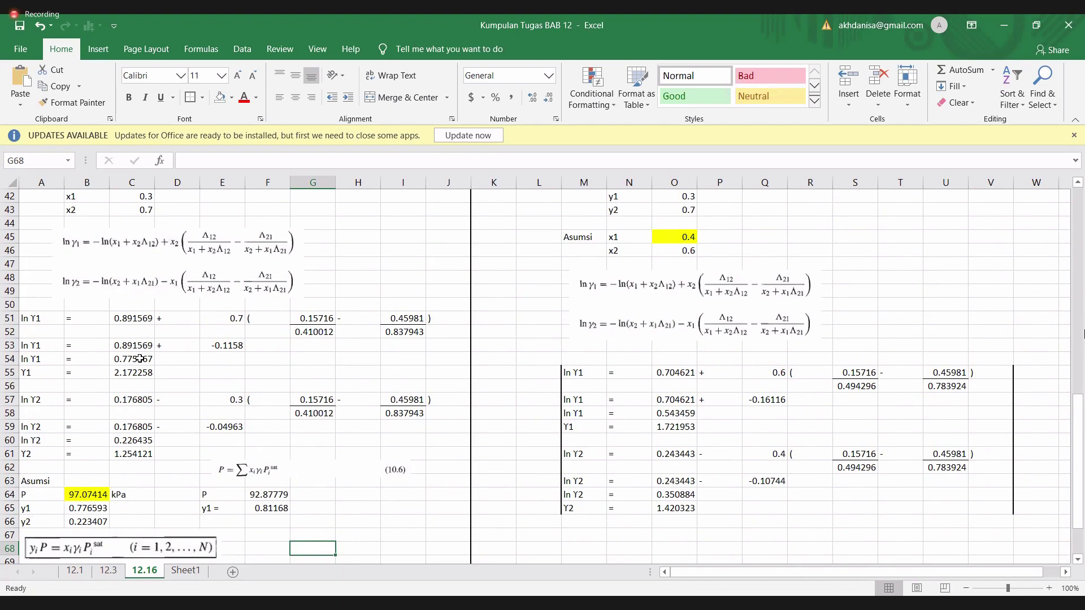
left_click(142, 455)
left_click(132, 401)
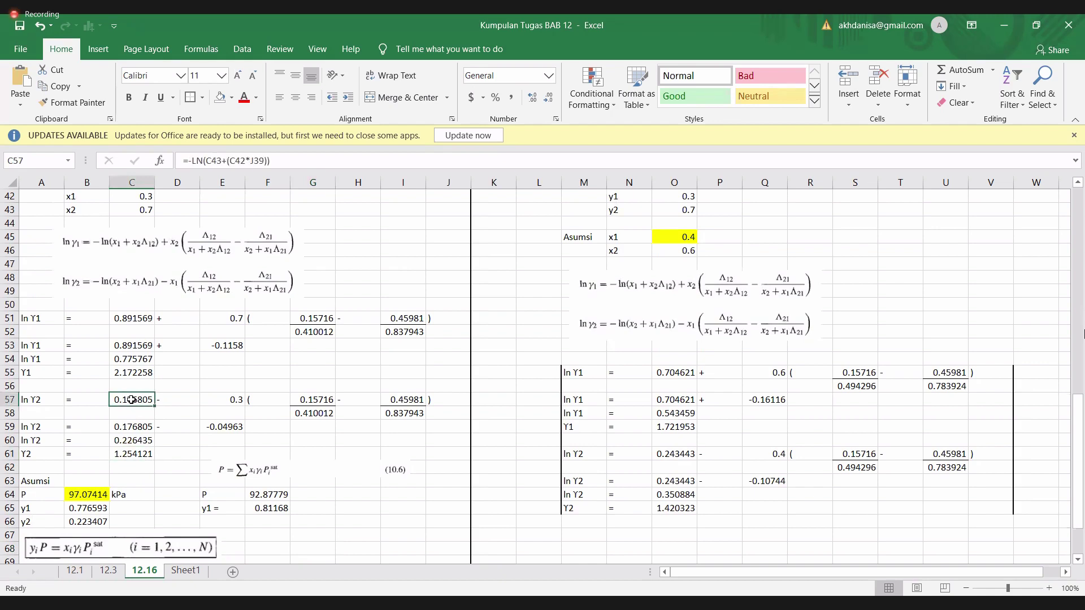
double_click(131, 400)
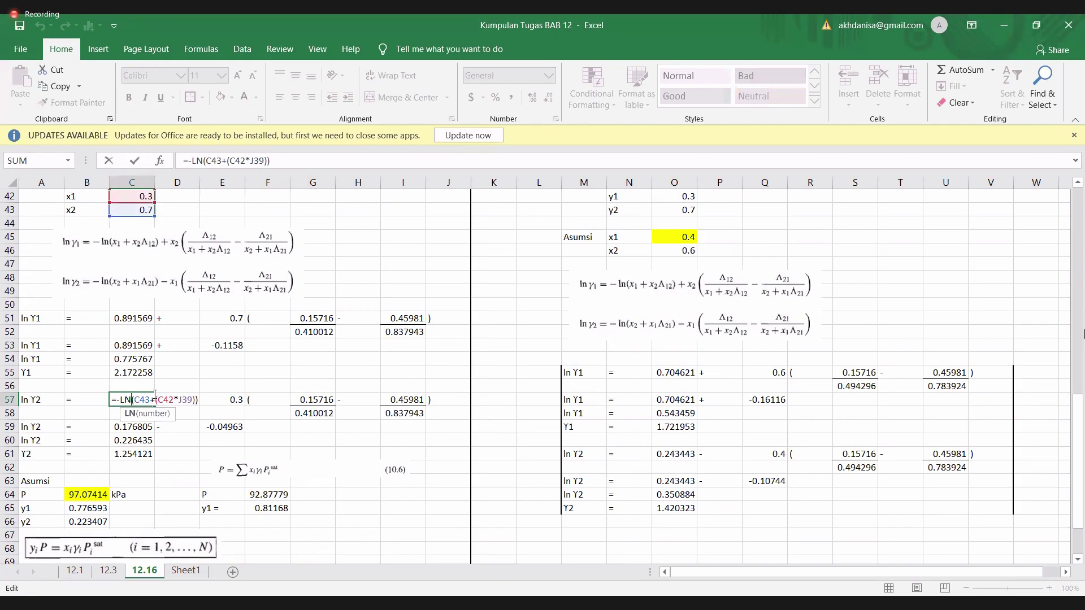
key("Return")
Step: Trace the A21 calculation through J36, L36, L37 and J39, including the R and T references in the RT formula
scroll(154, 395, "up", 3)
scroll(155, 397, "up", 2)
scroll(413, 265, "up", 2)
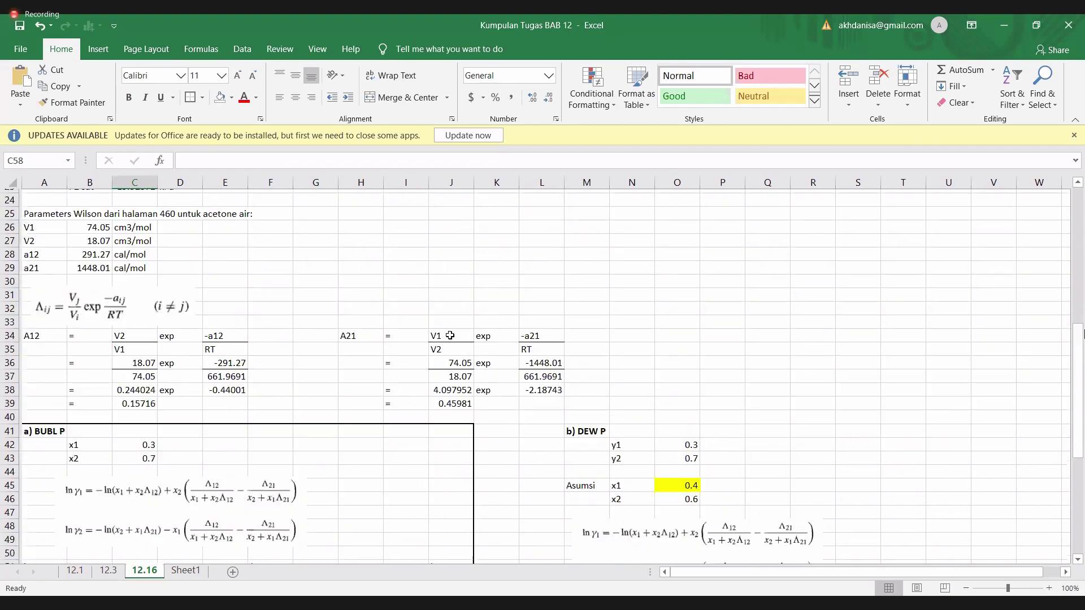
scroll(493, 366, "up", 1)
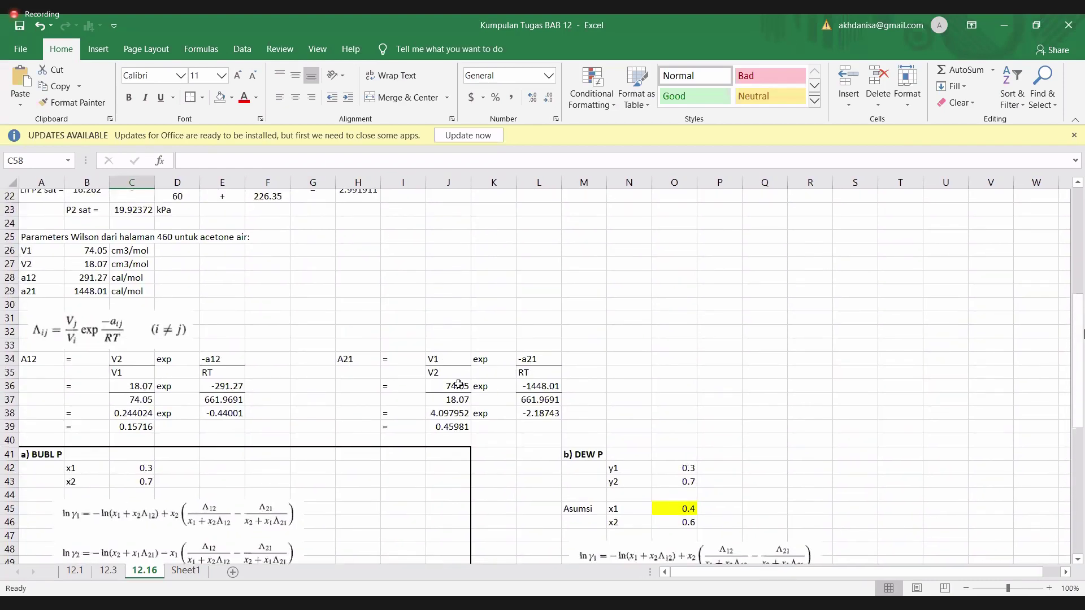
left_click(456, 385)
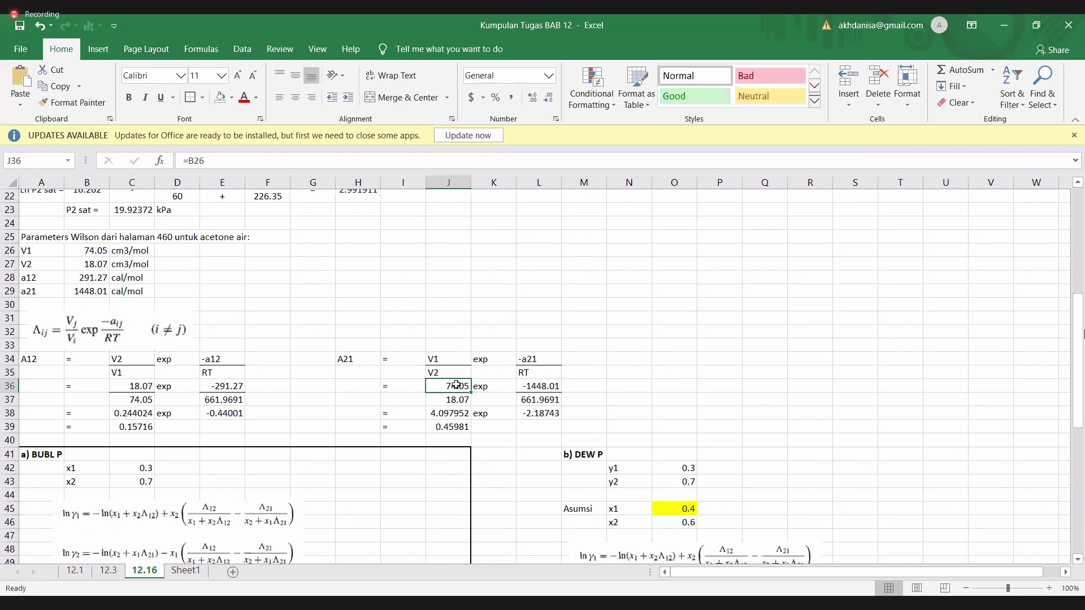
left_click(553, 385)
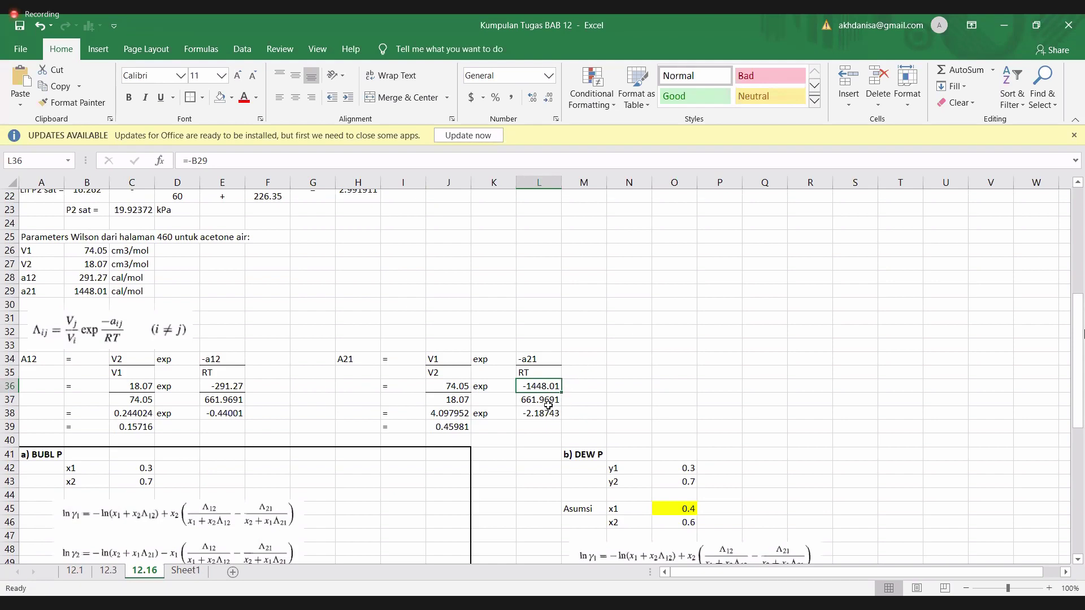
left_click(548, 400)
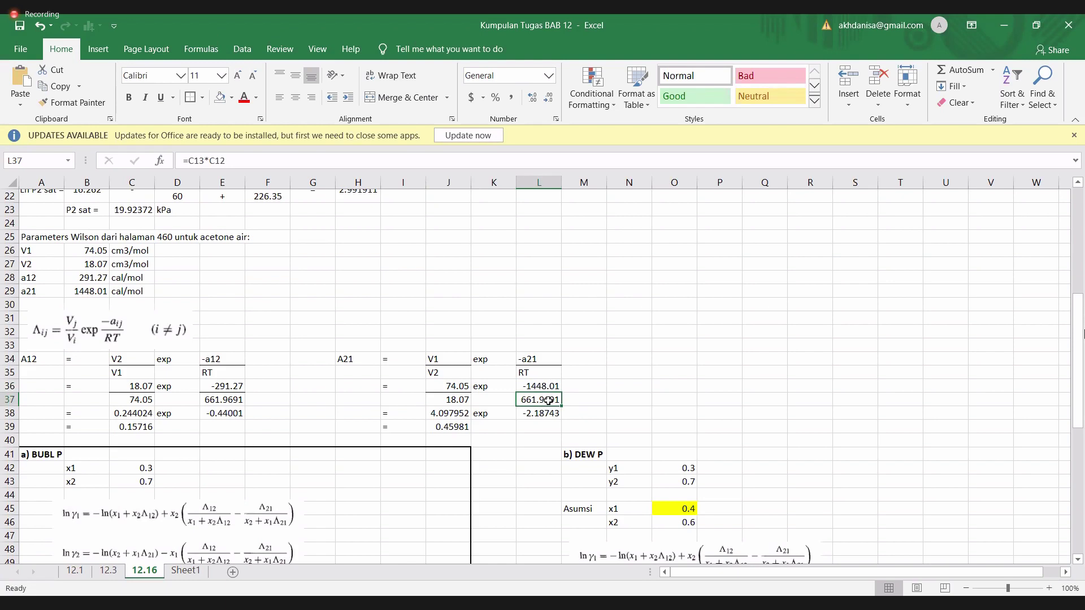
double_click(548, 400)
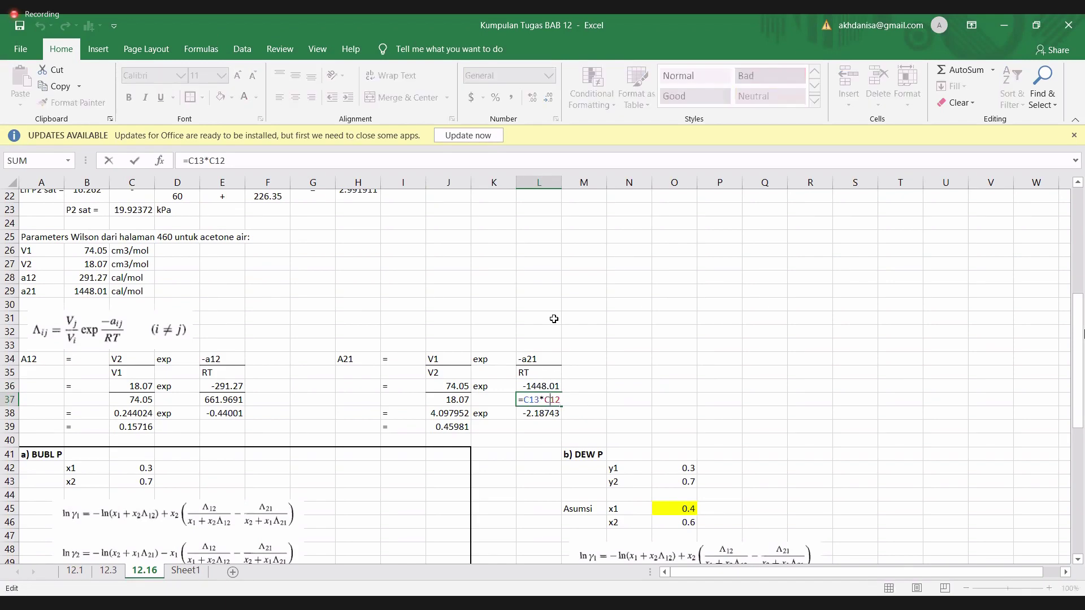
scroll(553, 319, "up", 6)
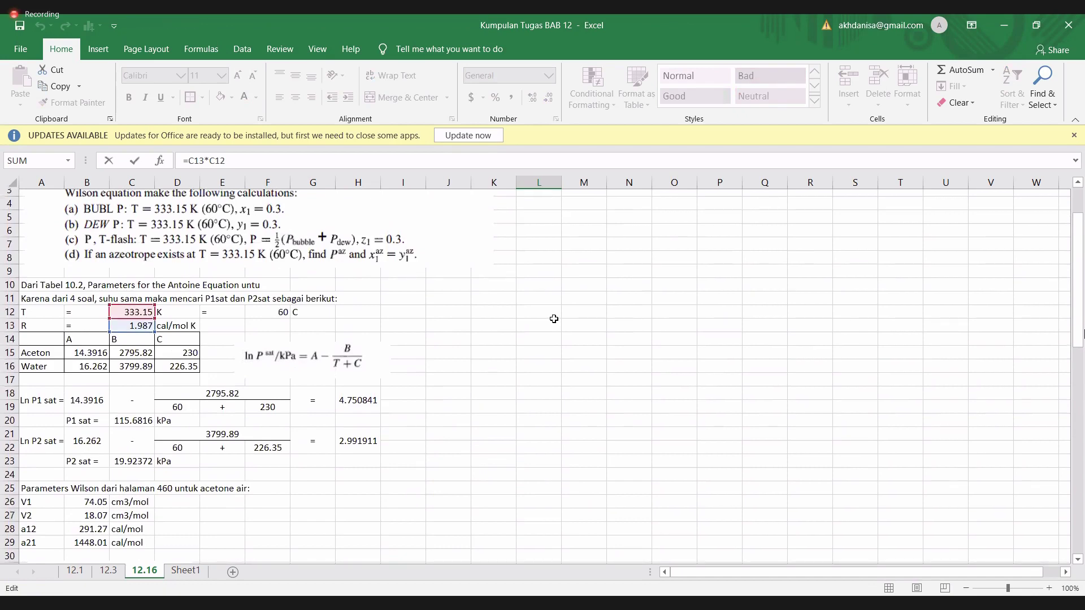
key("Return")
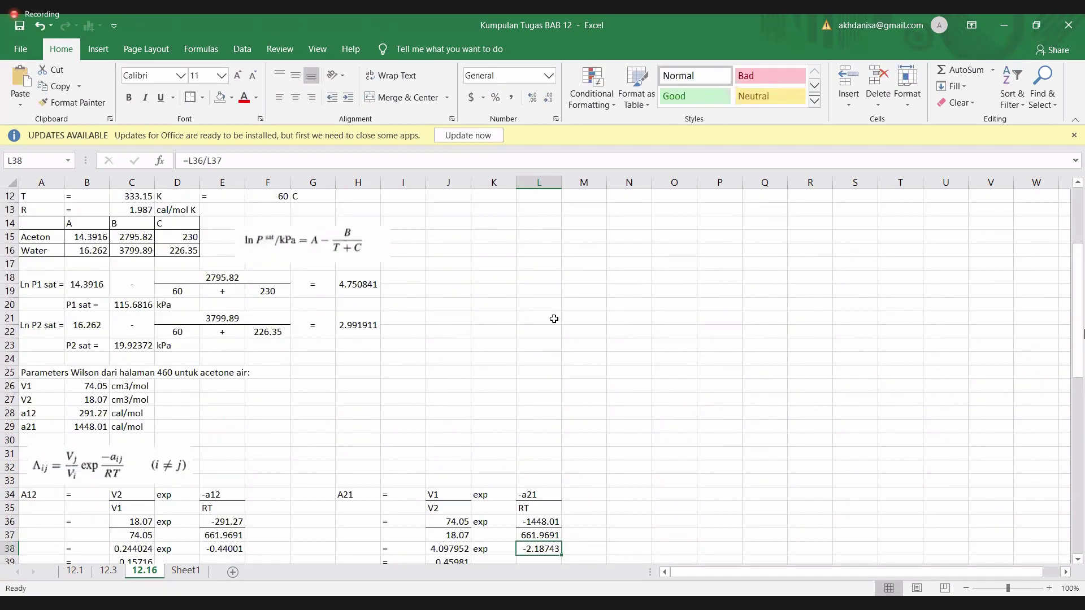
scroll(554, 319, "down", 1)
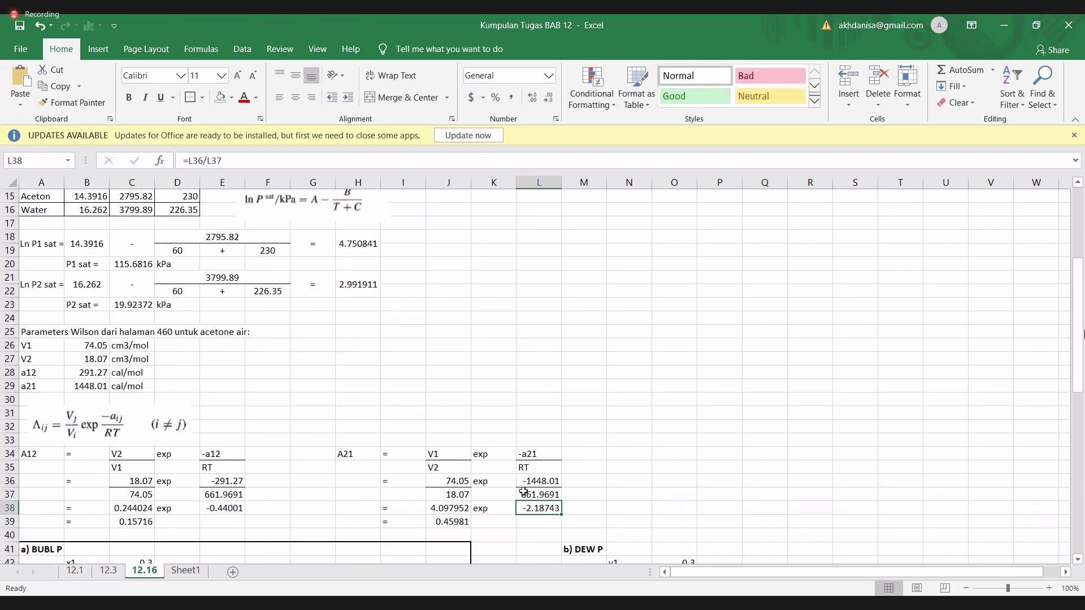
left_click(445, 523)
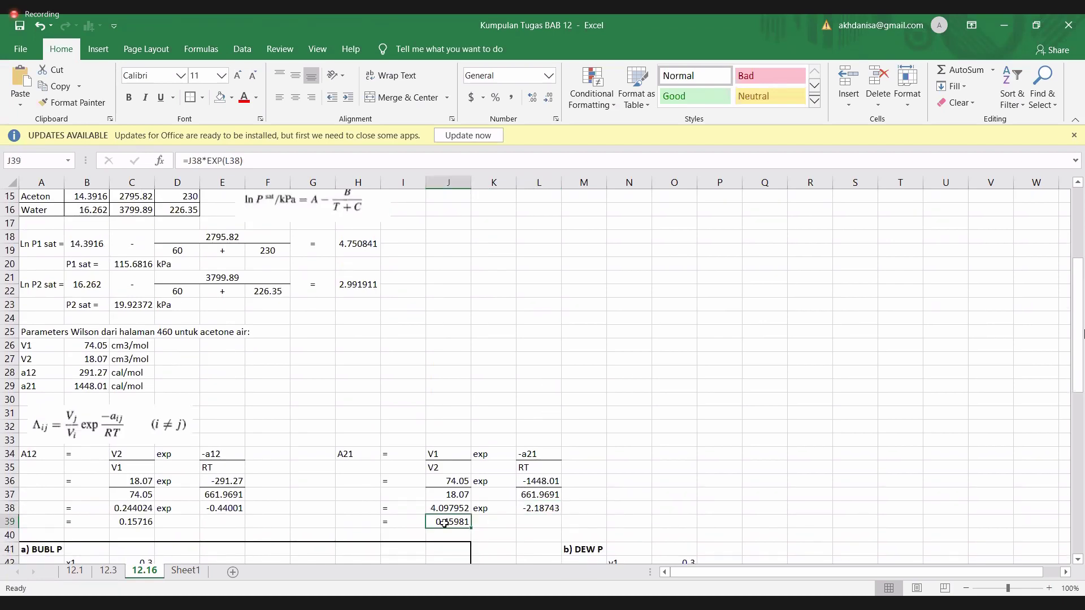
Step: Check the ln Y1 formula in C51 and the error formula in D73 of the BUBL P section
scroll(445, 522, "down", 1)
scroll(445, 523, "down", 1)
scroll(445, 523, "down", 5)
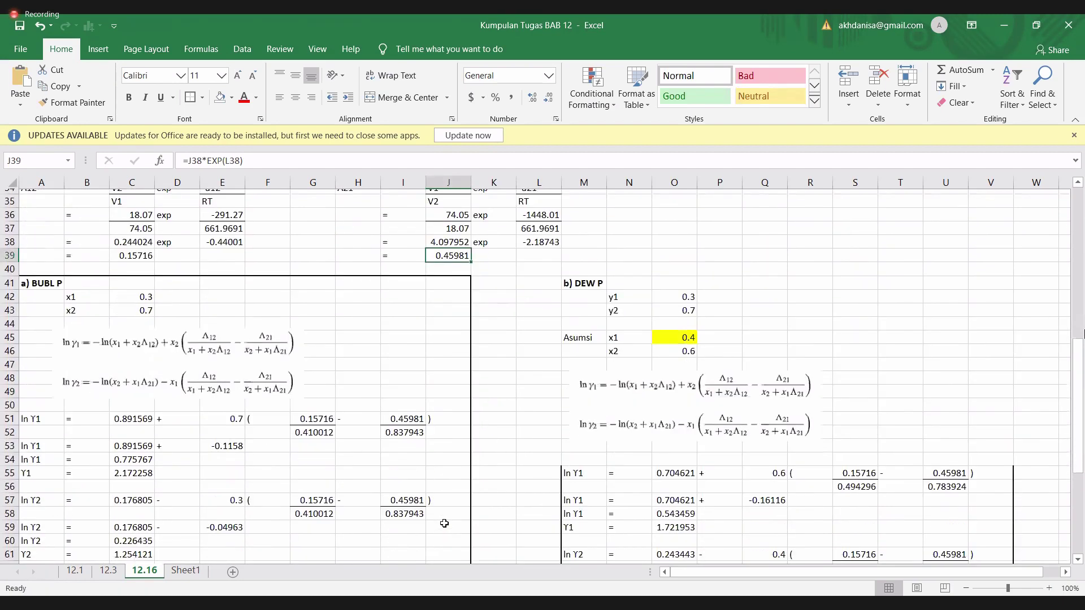
scroll(445, 522, "down", 1)
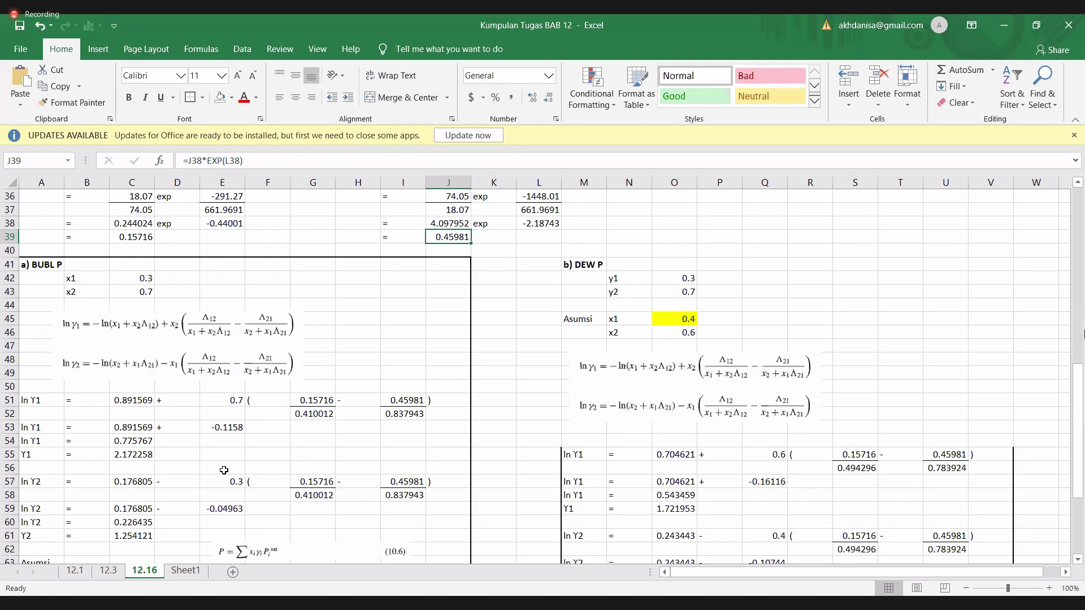
scroll(224, 470, "down", 1)
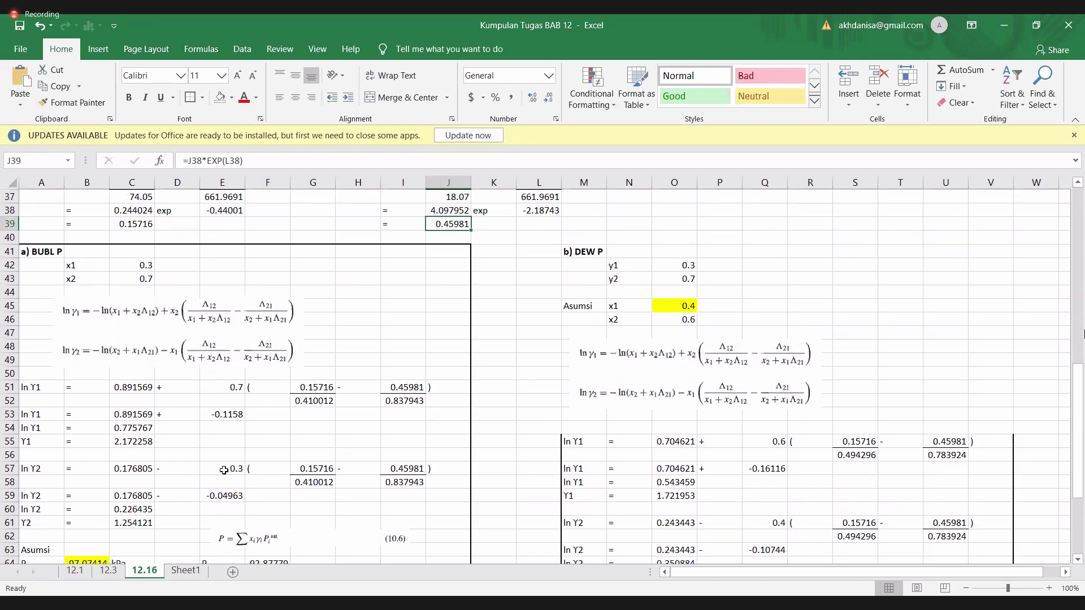
left_click(140, 392)
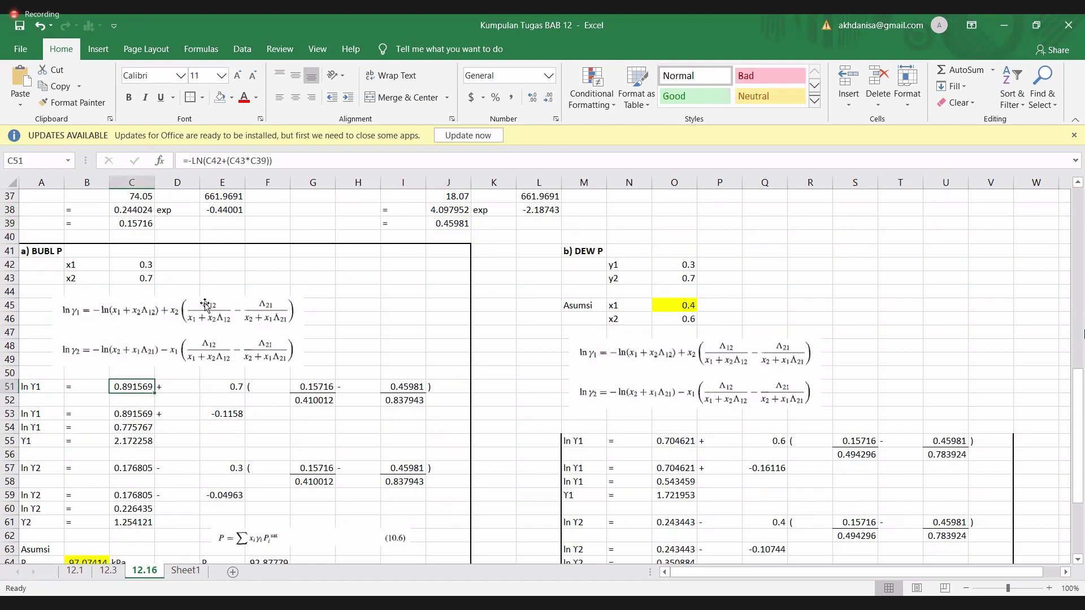
scroll(188, 478, "down", 3)
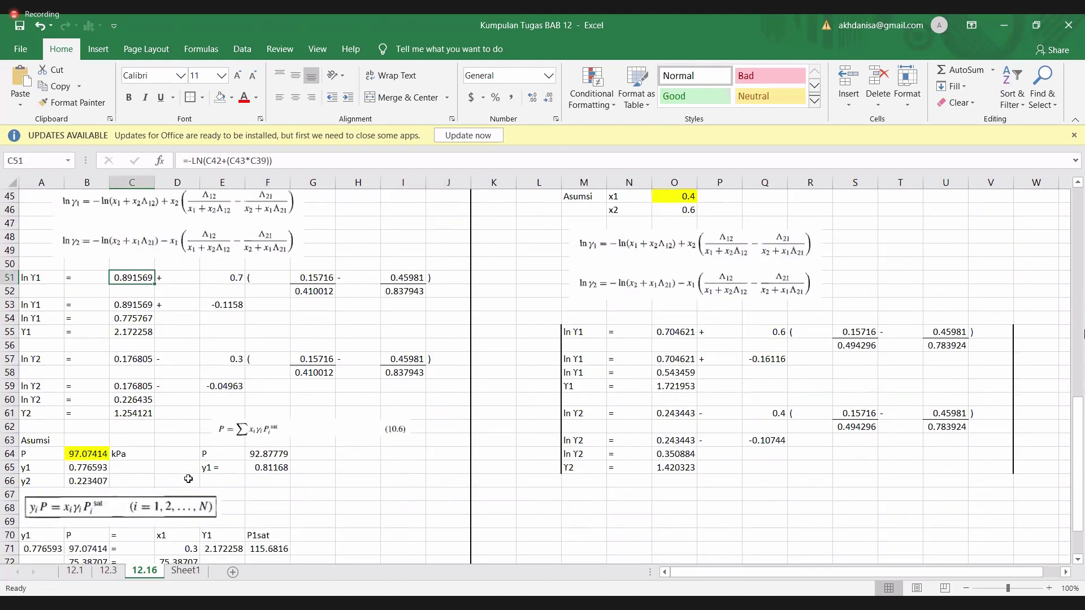
scroll(189, 479, "down", 2)
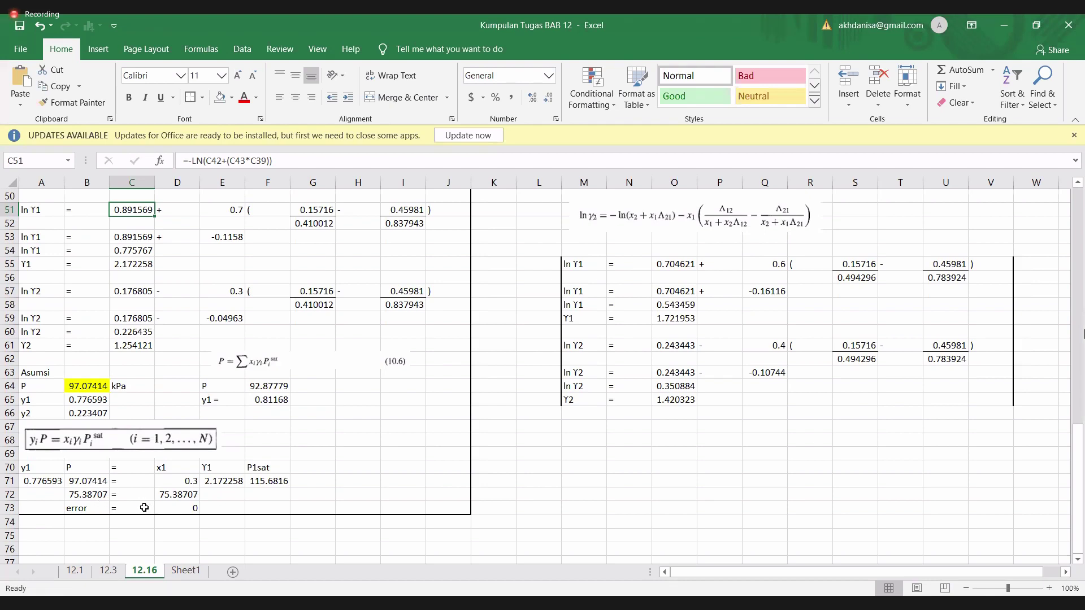
left_click(166, 507)
double_click(168, 508)
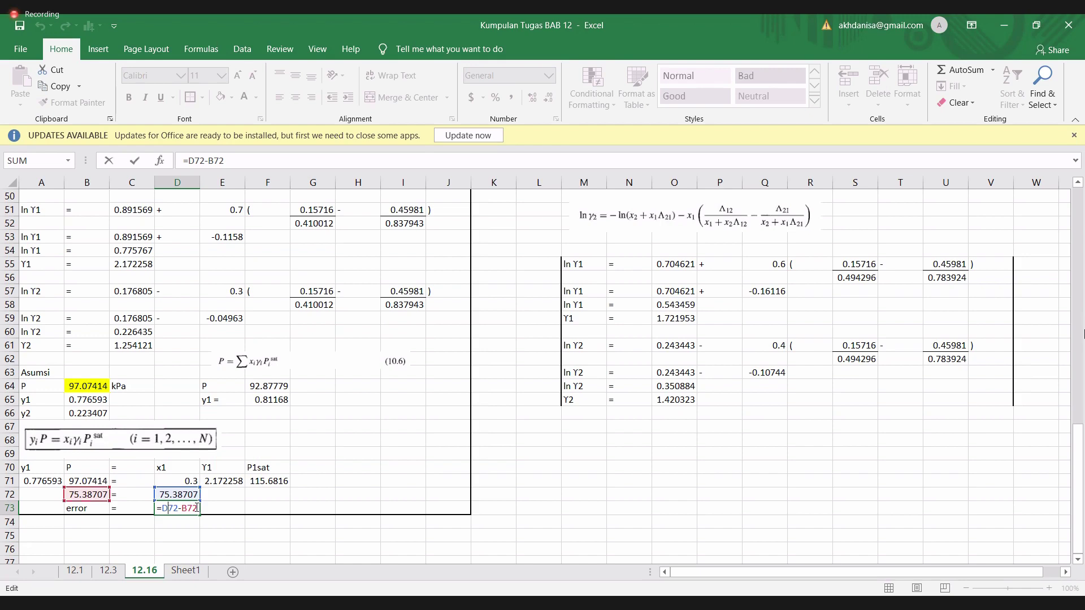
key("Return")
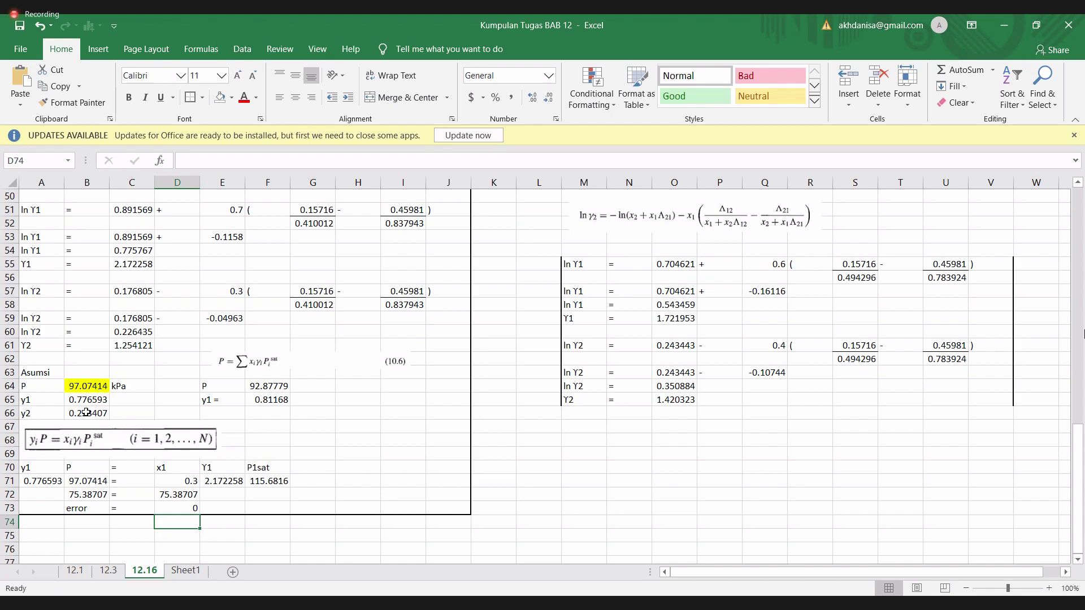
Step: Replace the y2 formula in B66 with =C43*C61*C23/B64, following the form of the y1 formula
left_click(85, 400)
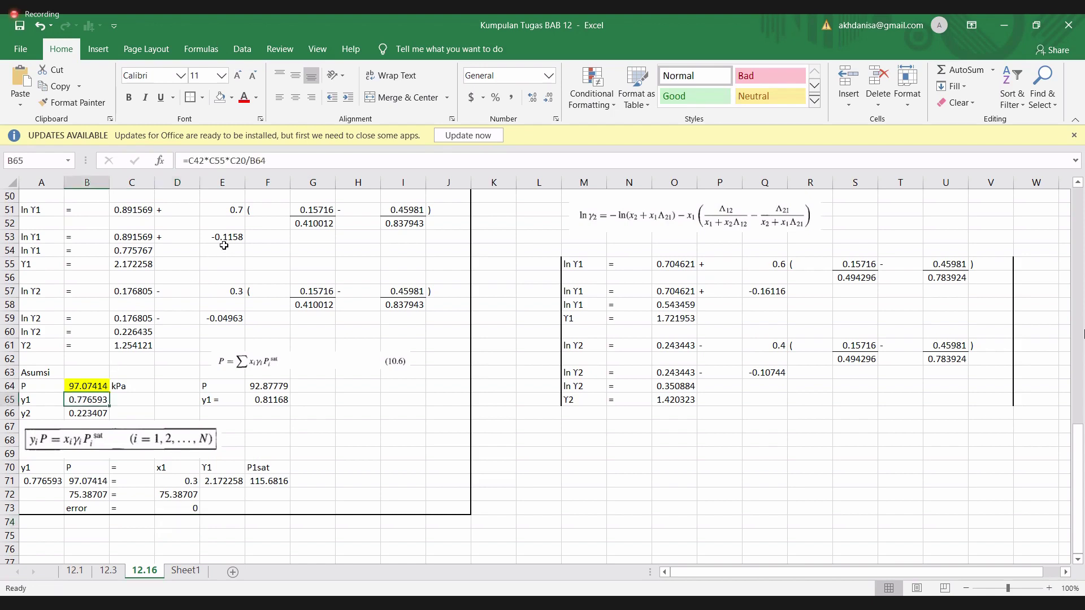
left_click(93, 411)
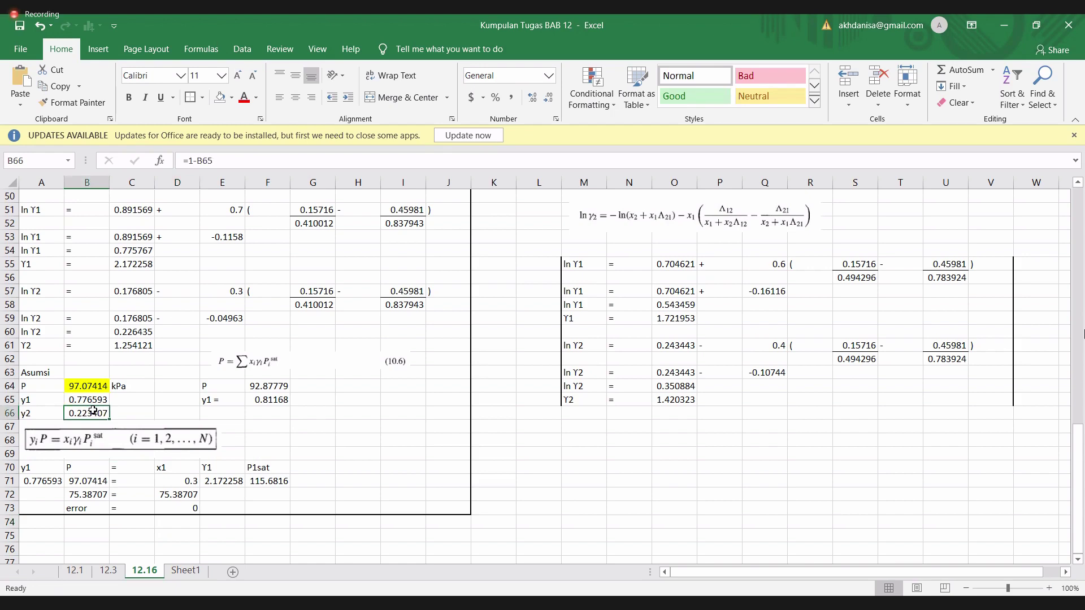
type("=")
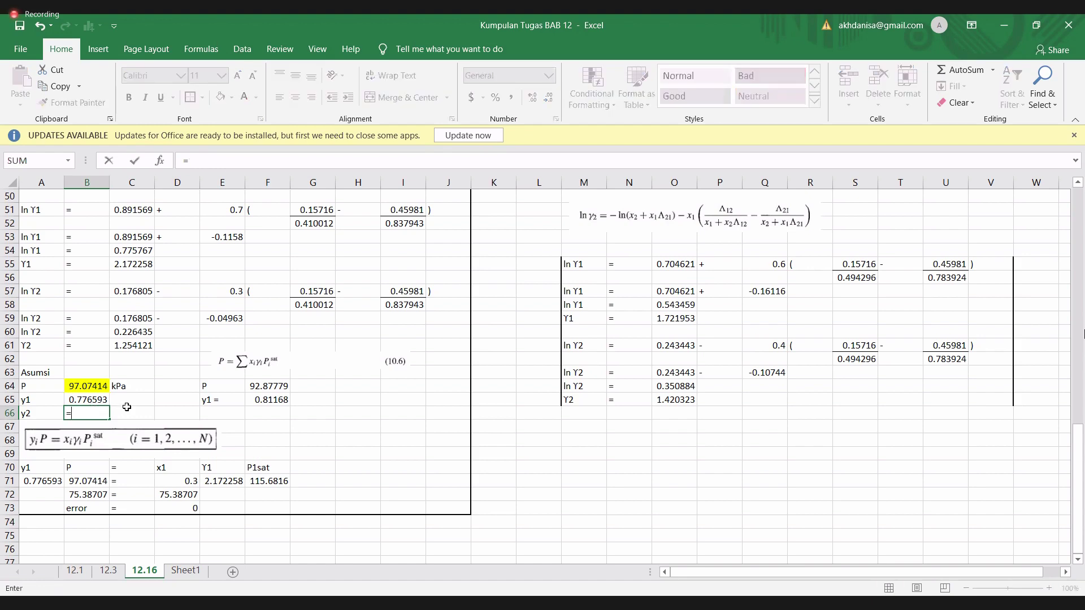
scroll(135, 282, "up", 2)
scroll(142, 289, "up", 3)
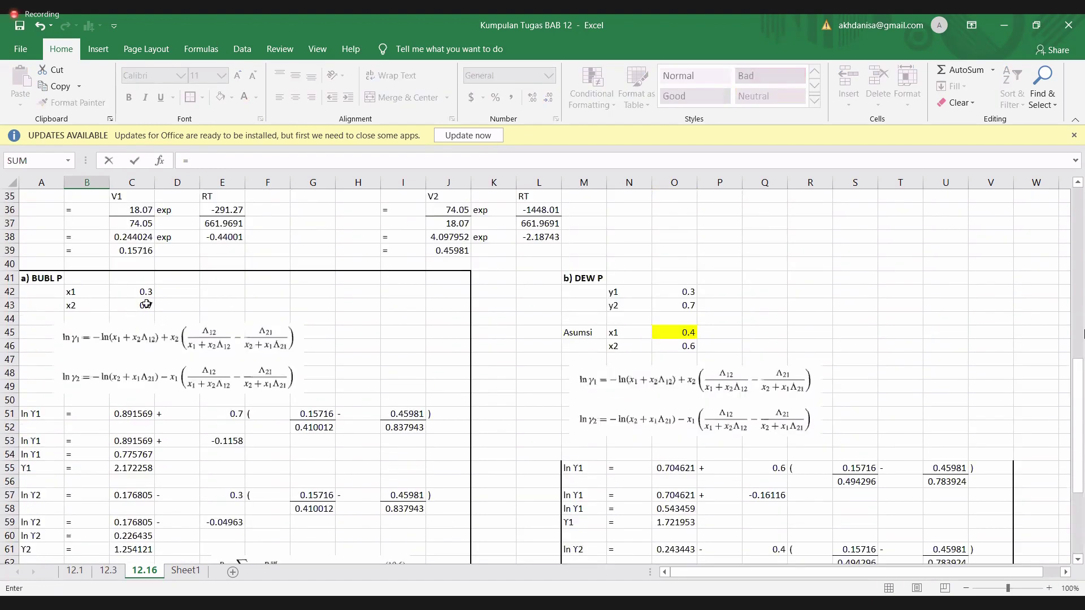
left_click(146, 305)
type("*")
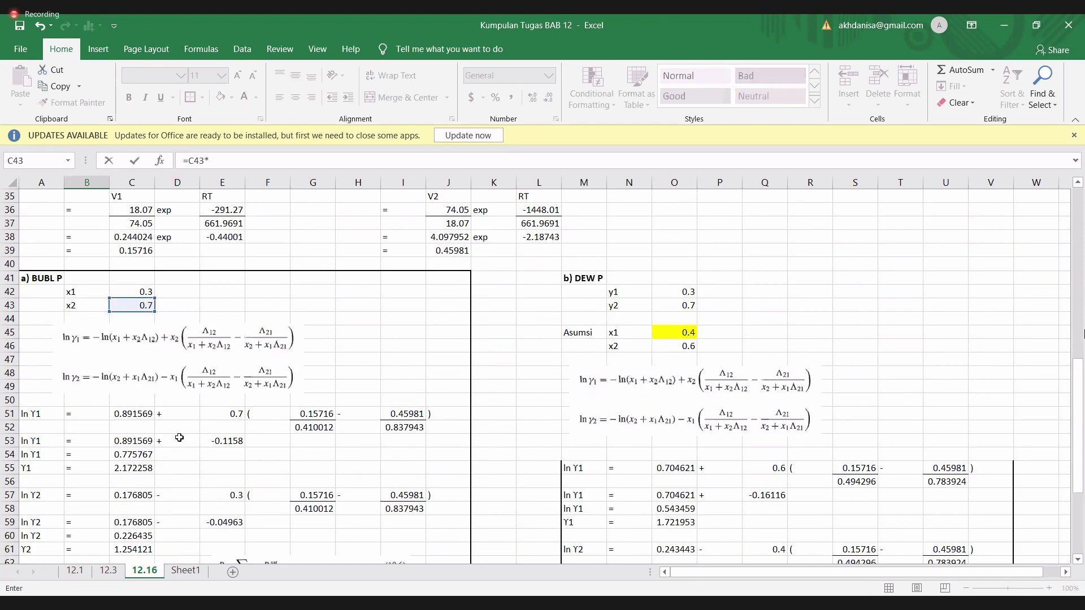
scroll(180, 437, "down", 1)
left_click(139, 493)
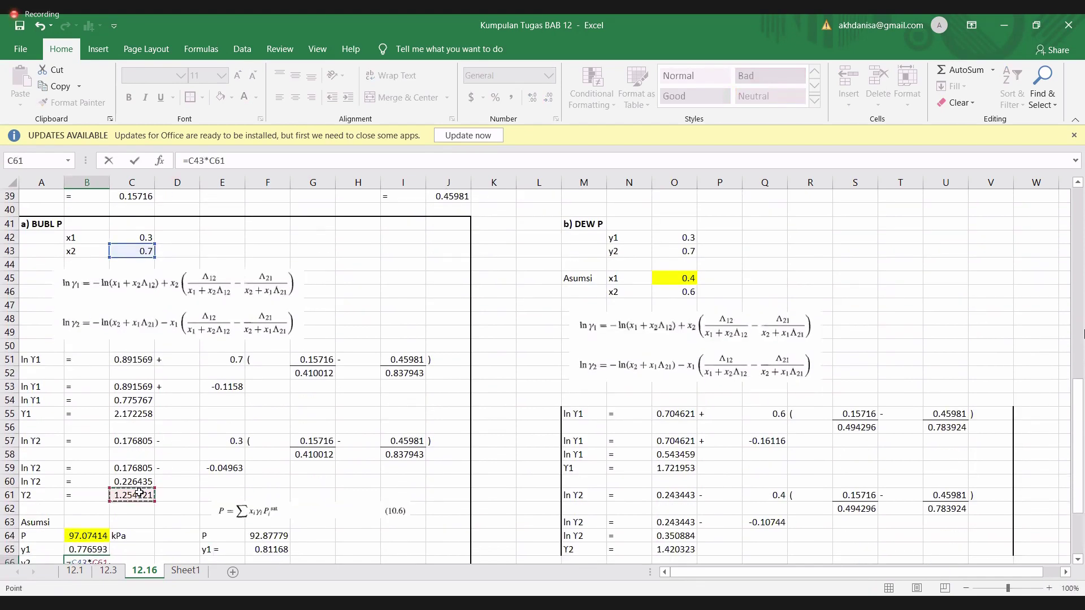
type("*")
scroll(139, 493, "up", 9)
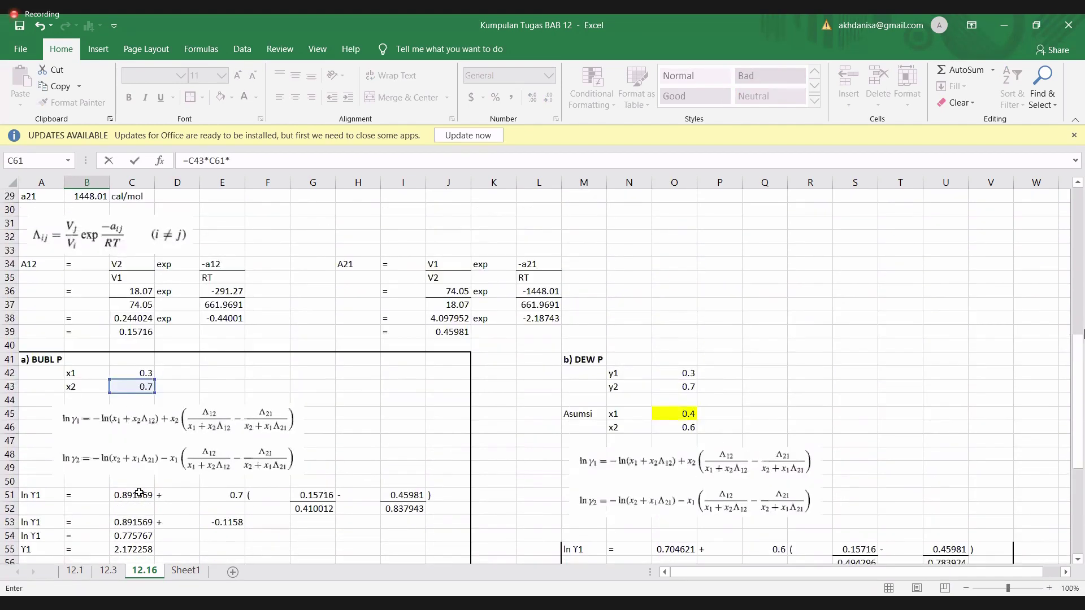
left_click(147, 360)
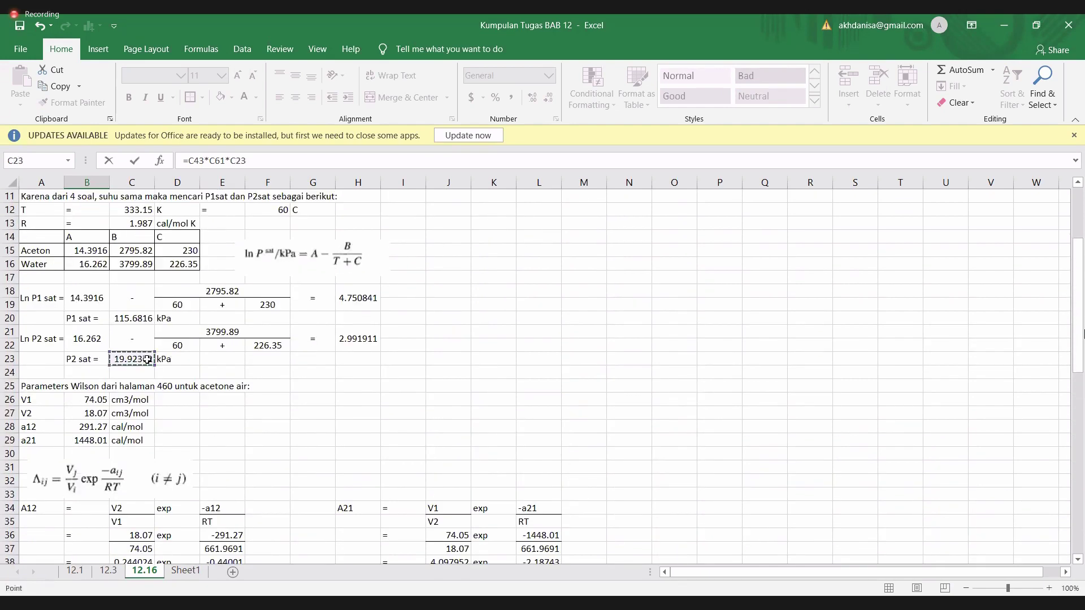
type("/")
scroll(147, 360, "down", 12)
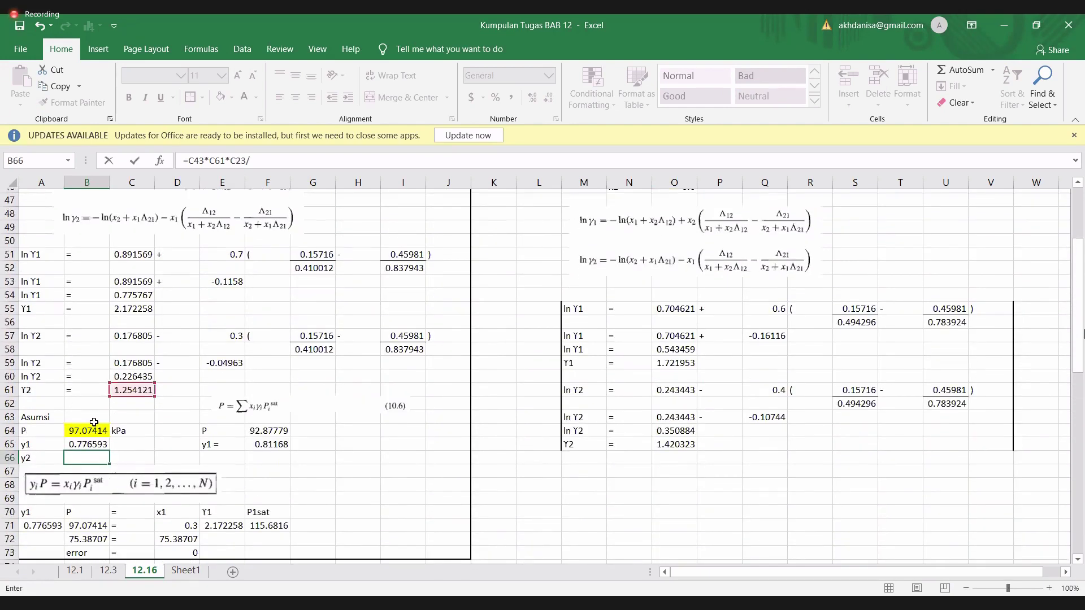
left_click(94, 426)
key("Return")
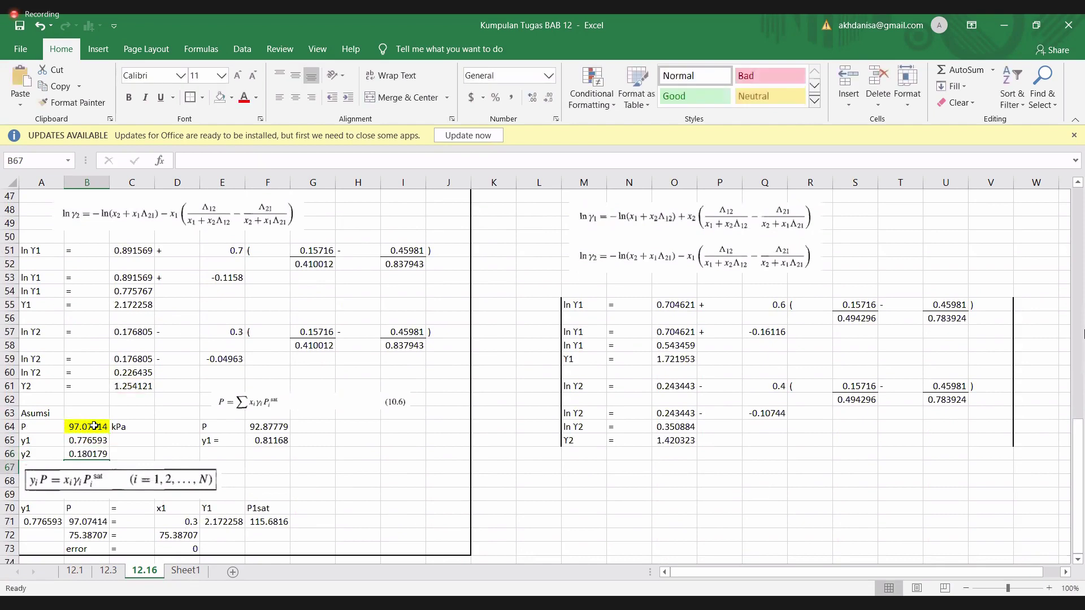
Step: Enter the label y1+y2 in F67 and an equals sign in G67
scroll(113, 473, "down", 2)
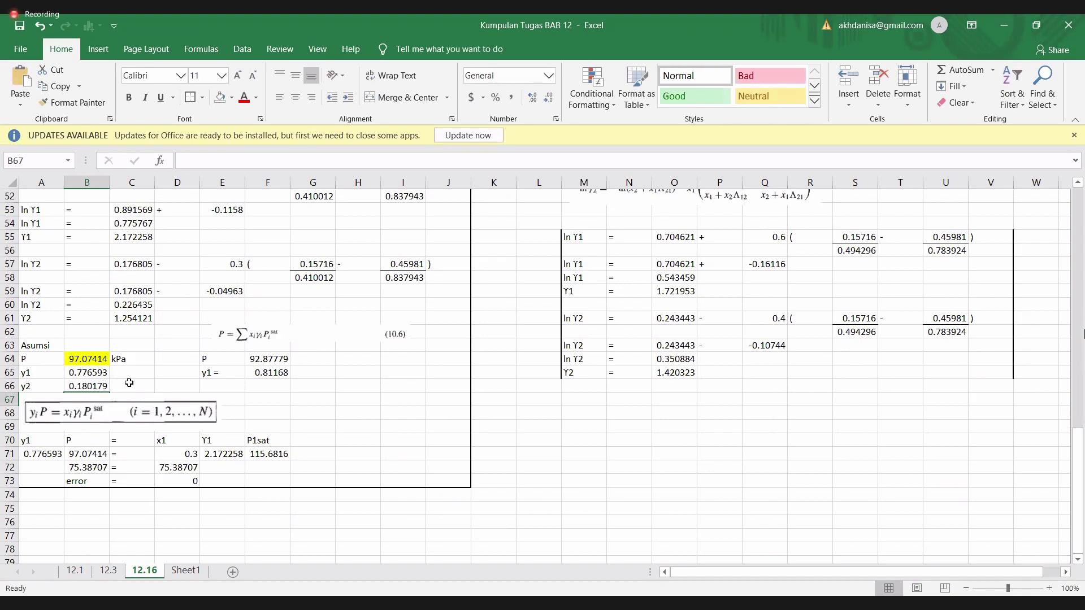
left_click(277, 399)
type("y1")
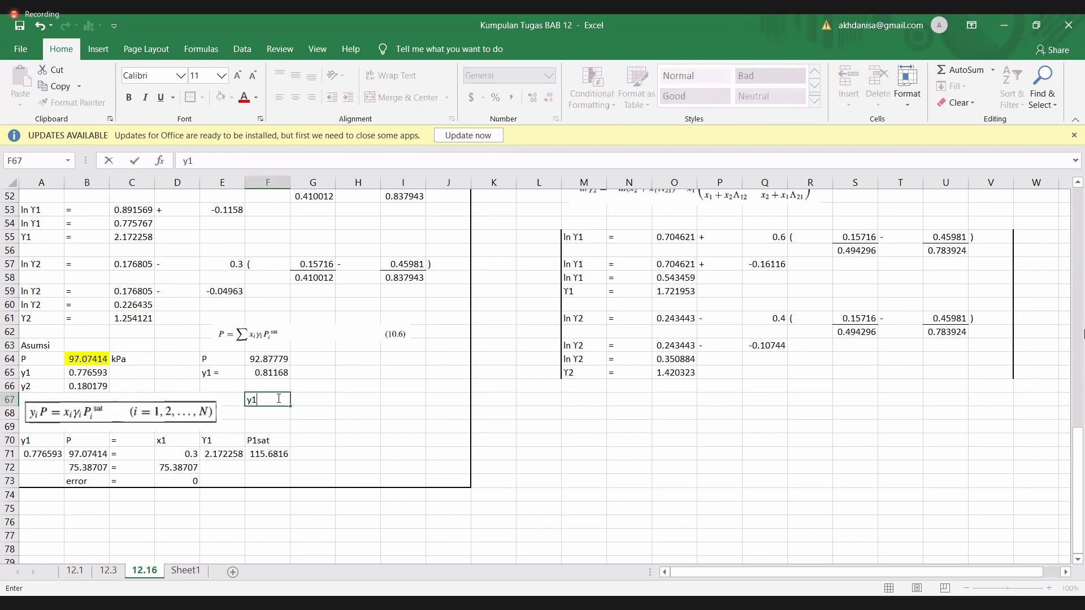
type("+y2")
key("Tab")
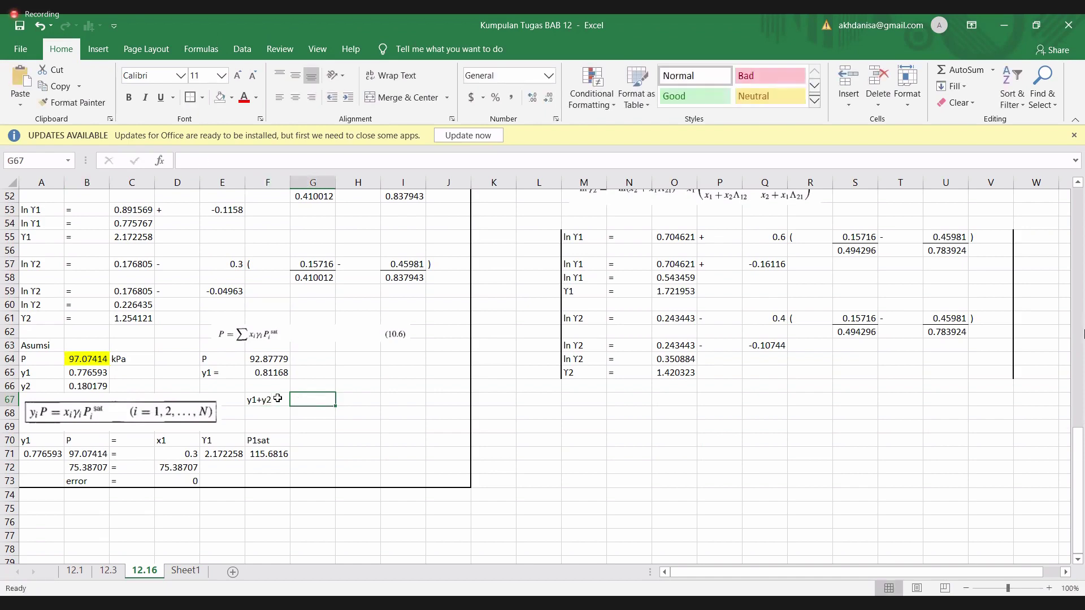
type("=")
key("Return")
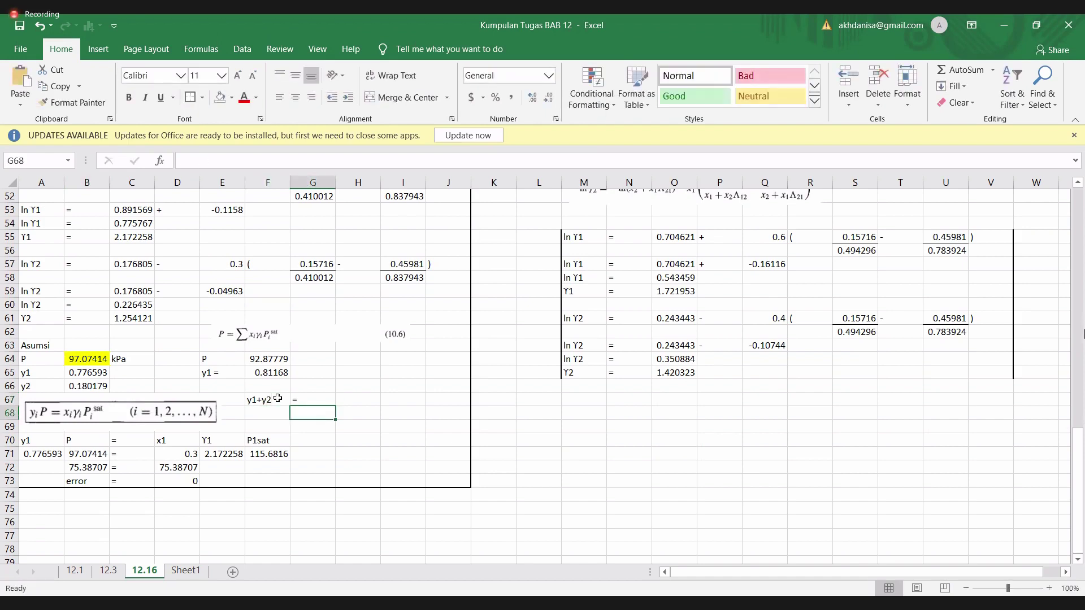
Step: Enter 1 in H67 to complete the y1+y2 line
left_click(355, 397)
type("1")
key("Return")
Step: Calculate the sum of y1 and y2 in F68 with the formula =B65+B66
left_click(266, 413)
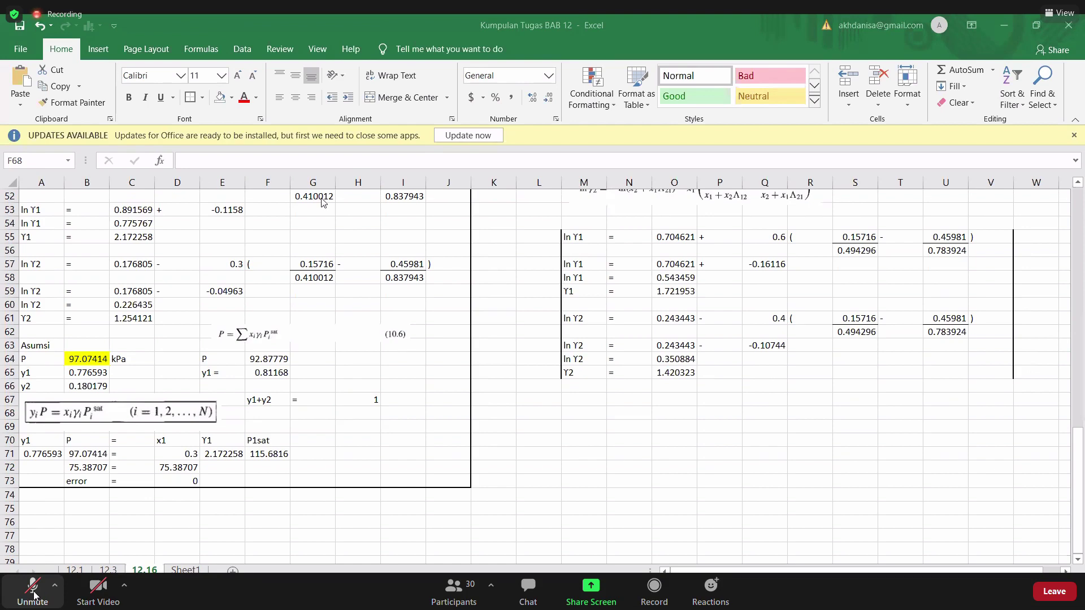
left_click(267, 412)
type("=")
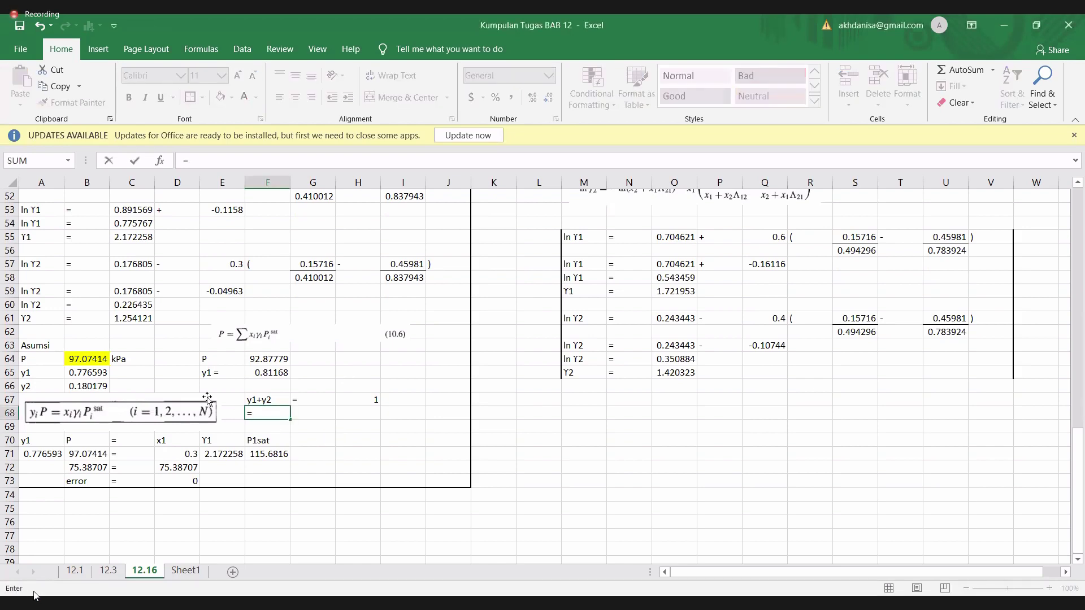
left_click(72, 373)
type("+")
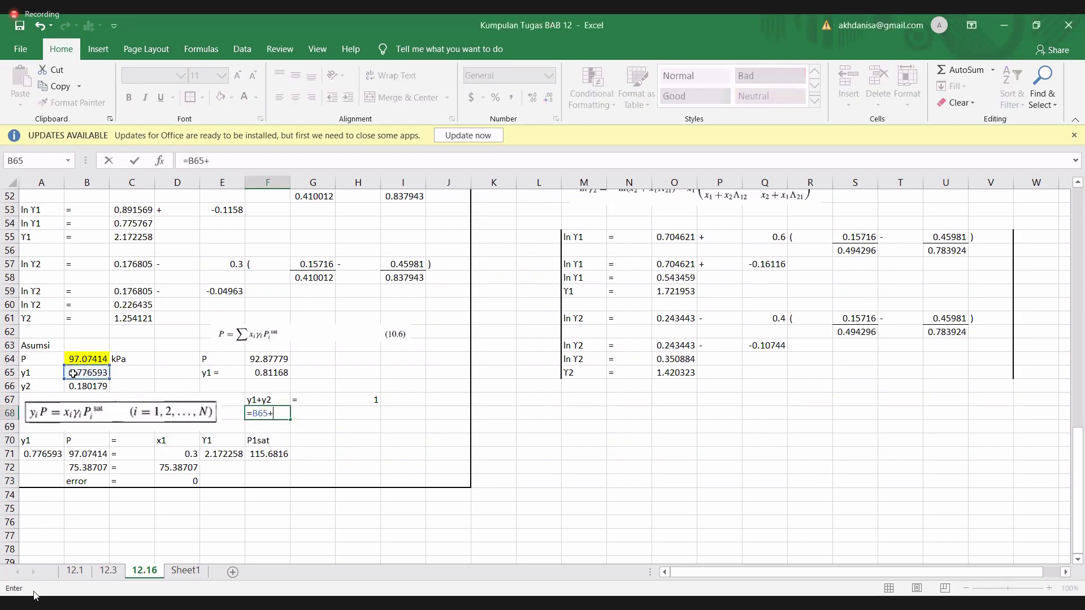
left_click(79, 387)
key("Return")
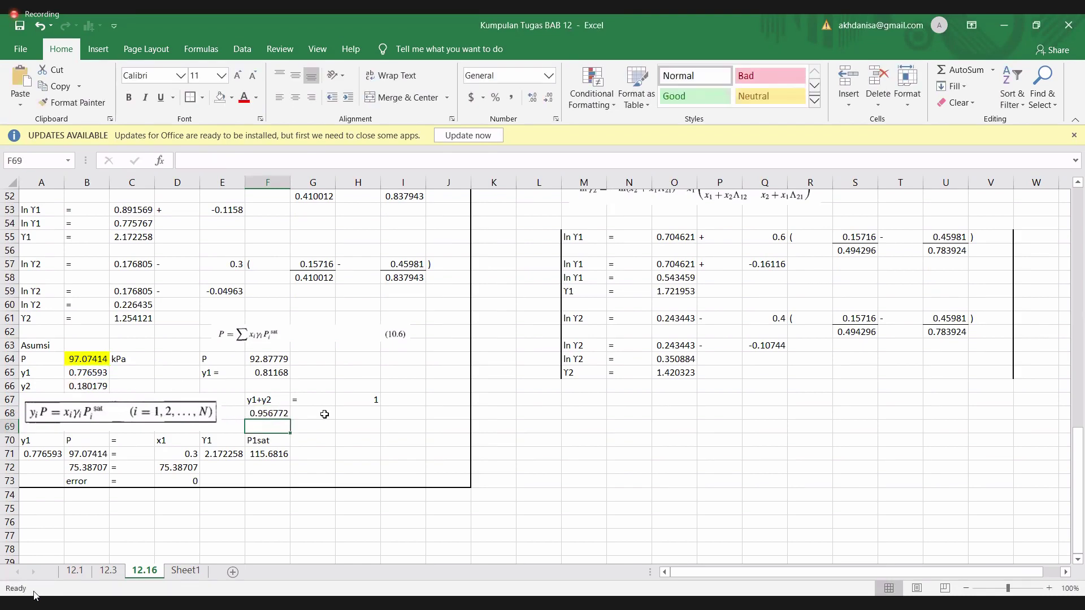
Step: Enter an equals sign in G68 and the value 1 in H68 beside the calculated sum
left_click(310, 411)
type("=")
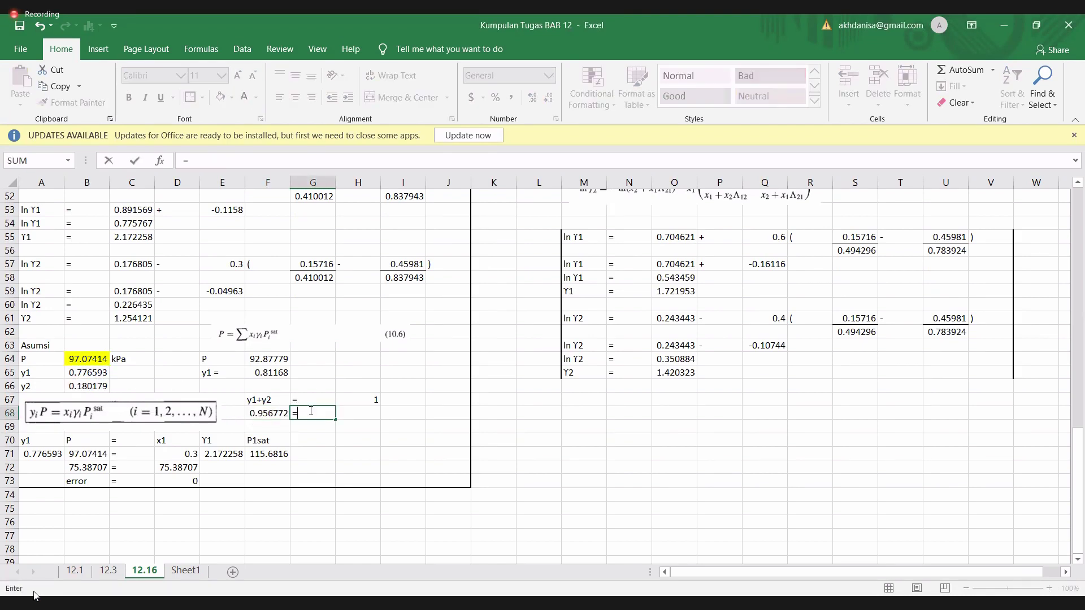
key("Return")
left_click(362, 414)
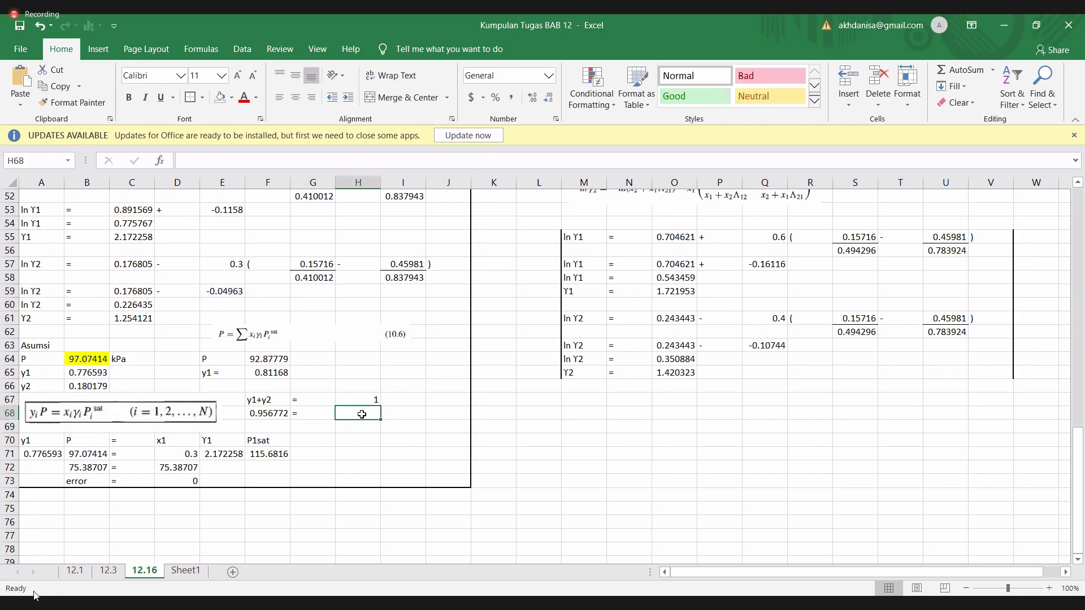
type("1")
key("Return")
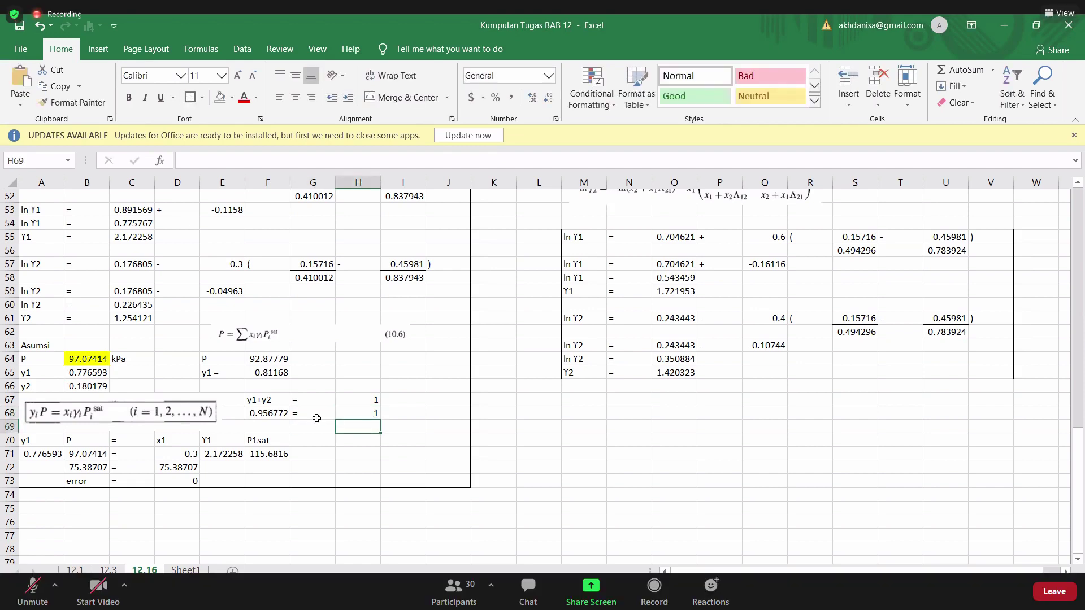
left_click(34, 591)
left_click(276, 427)
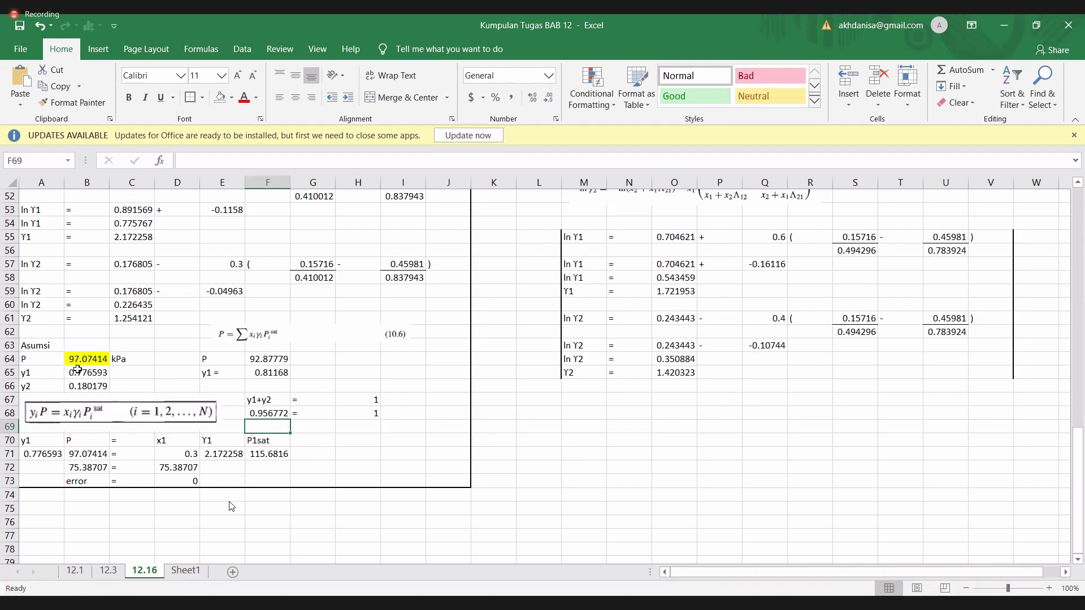
left_click(80, 370)
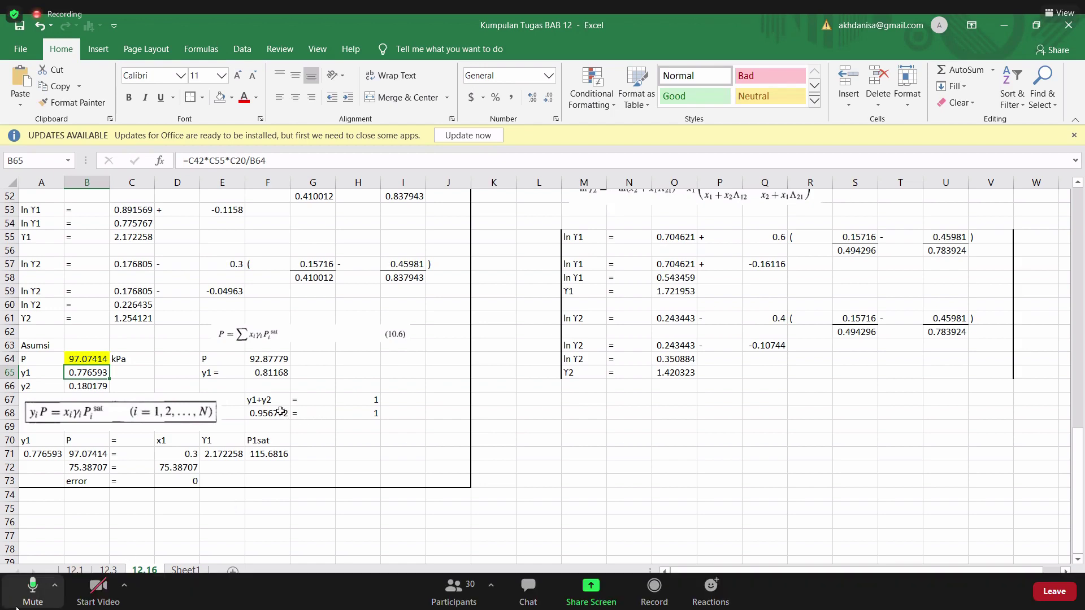
left_click(33, 594)
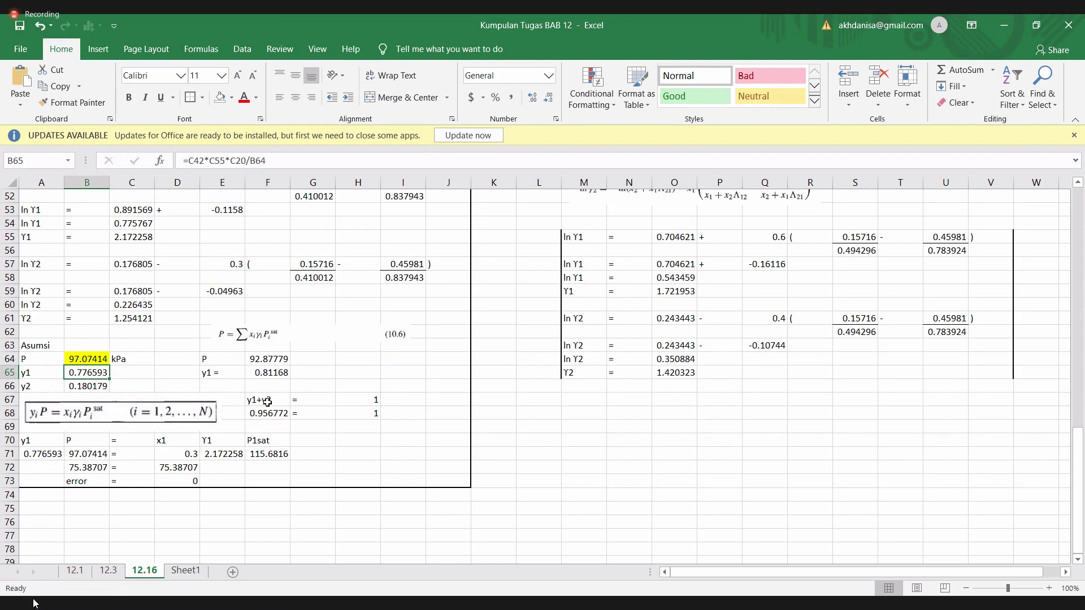
left_click_drag(267, 401, 367, 400)
left_click(139, 390)
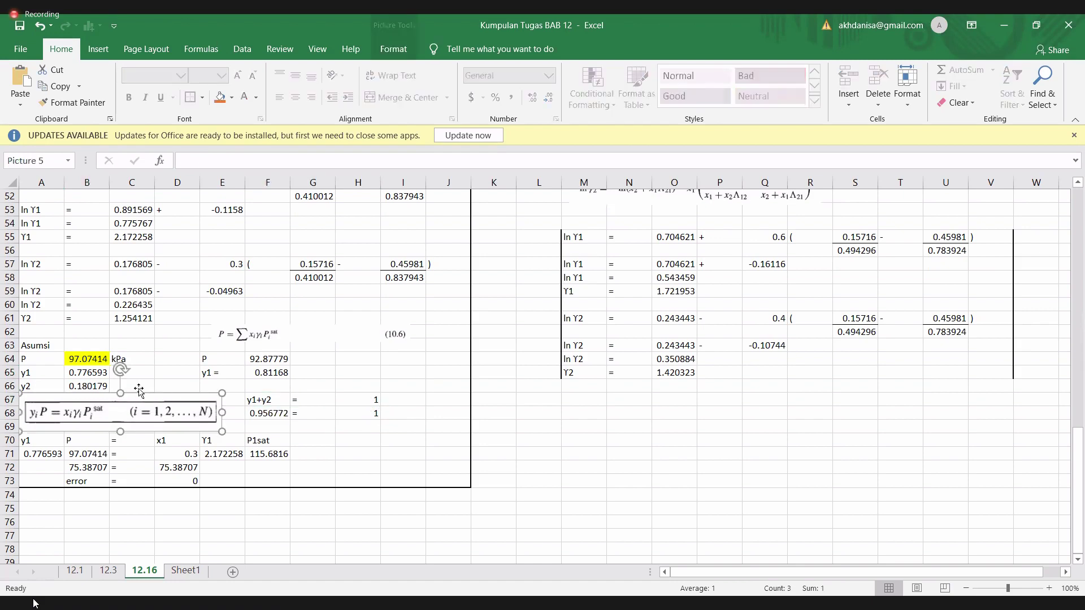
left_click(139, 383)
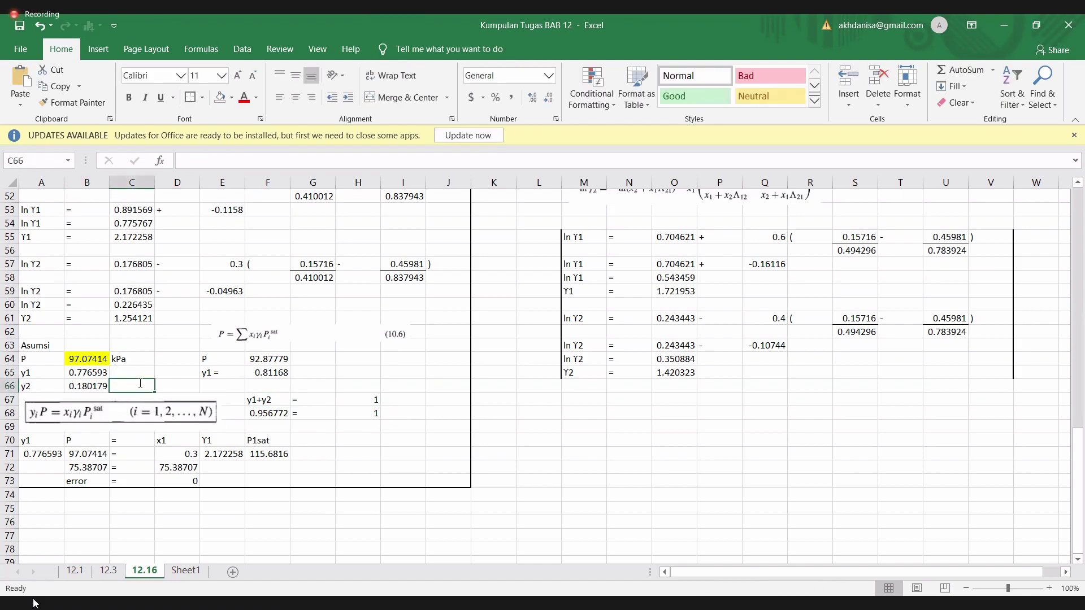
type("error")
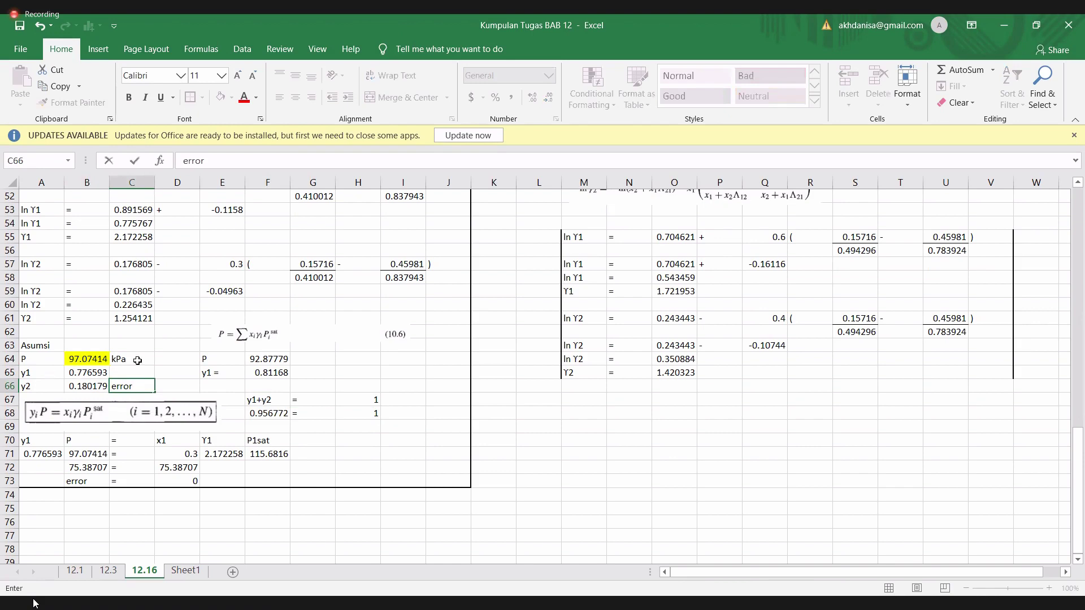
key("BackSpace")
key("BackSpace")
key("BackSpace")
key("BackSpace")
key("BackSpace")
Step: Insert two blank rows at row 67 and start an error line there, with the label error in A67 and a formula in B67
left_click(10, 400)
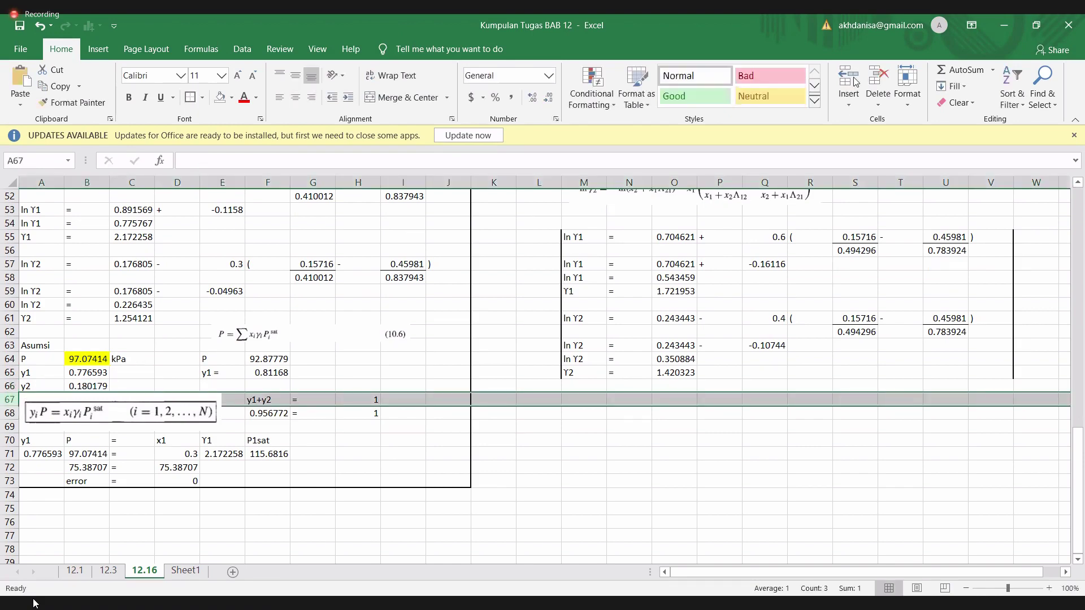
left_click(855, 81)
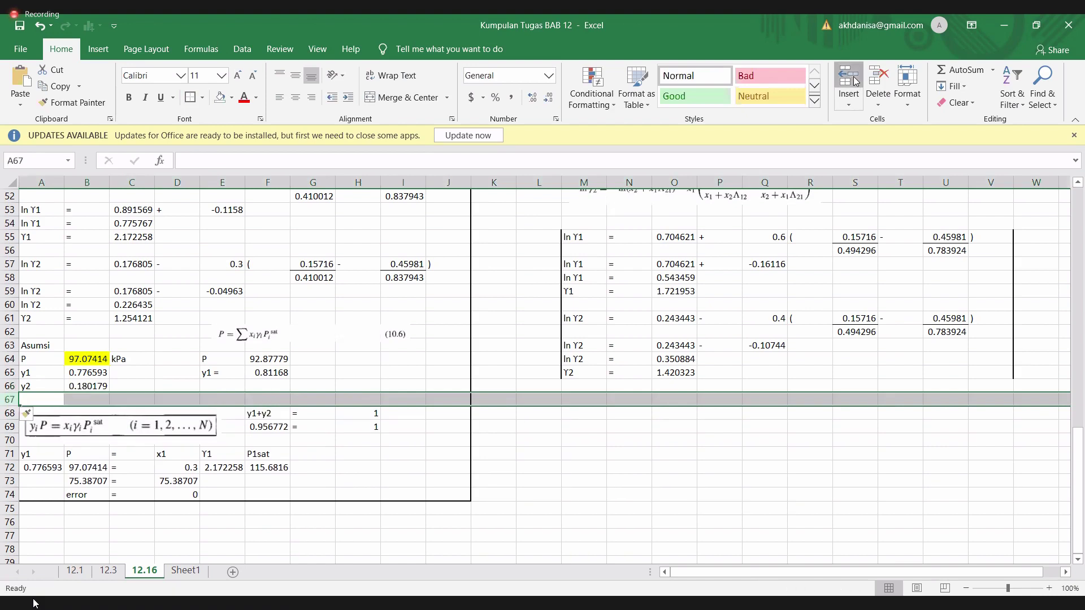
left_click(43, 403)
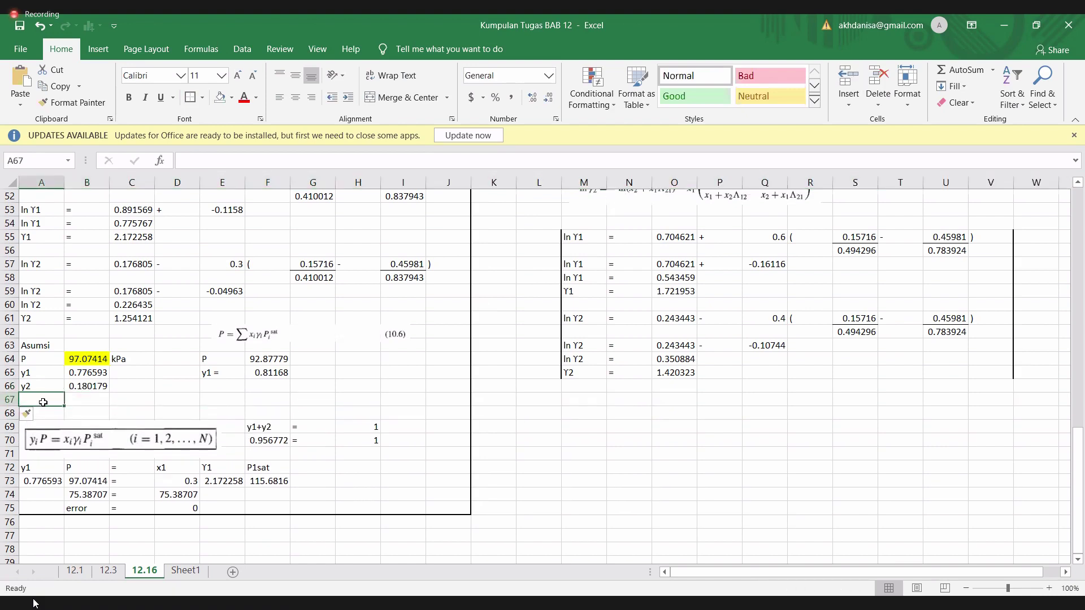
type("error")
key("Tab")
type("=")
left_click(80, 384)
type("-")
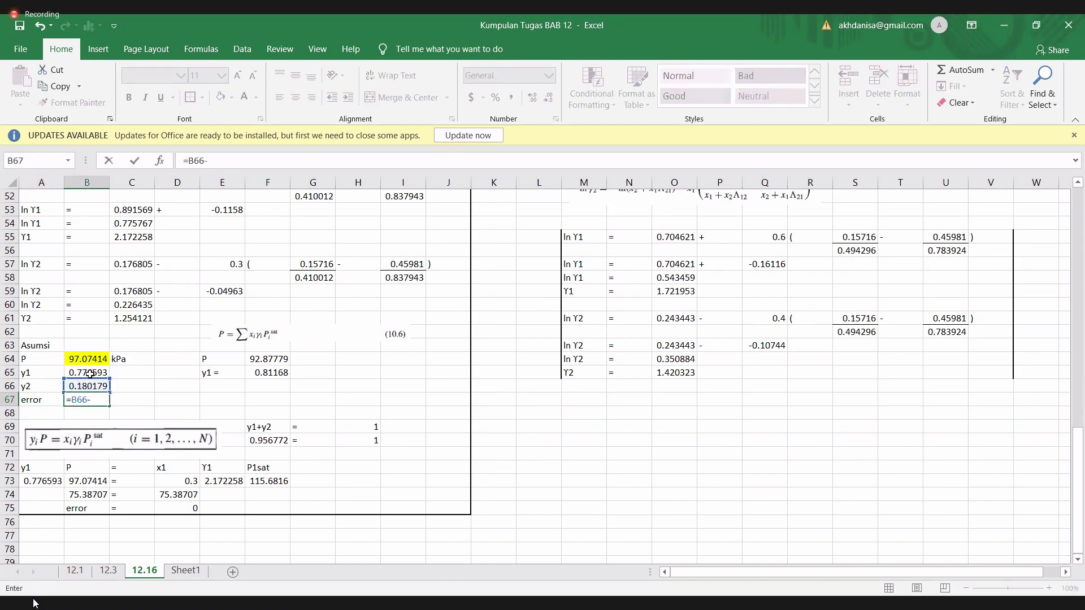
key("BackSpace")
key("BackSpace")
left_click(90, 374)
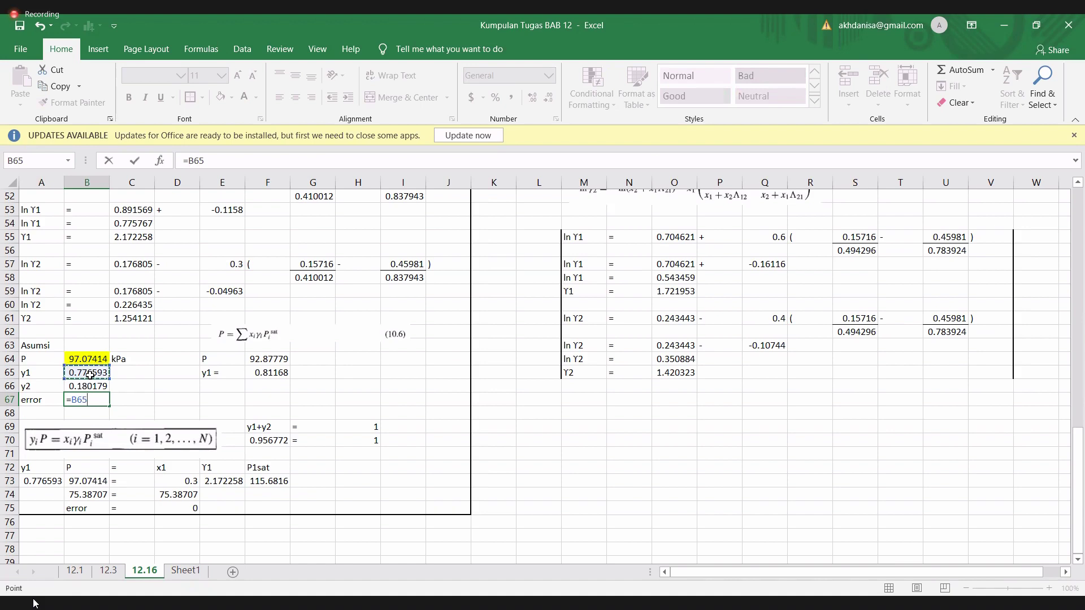
key("BackSpace")
key("BackSpace")
key("BackSpace")
Step: Complete the error formula in B67 as =1-(B65+B66)
type("1")
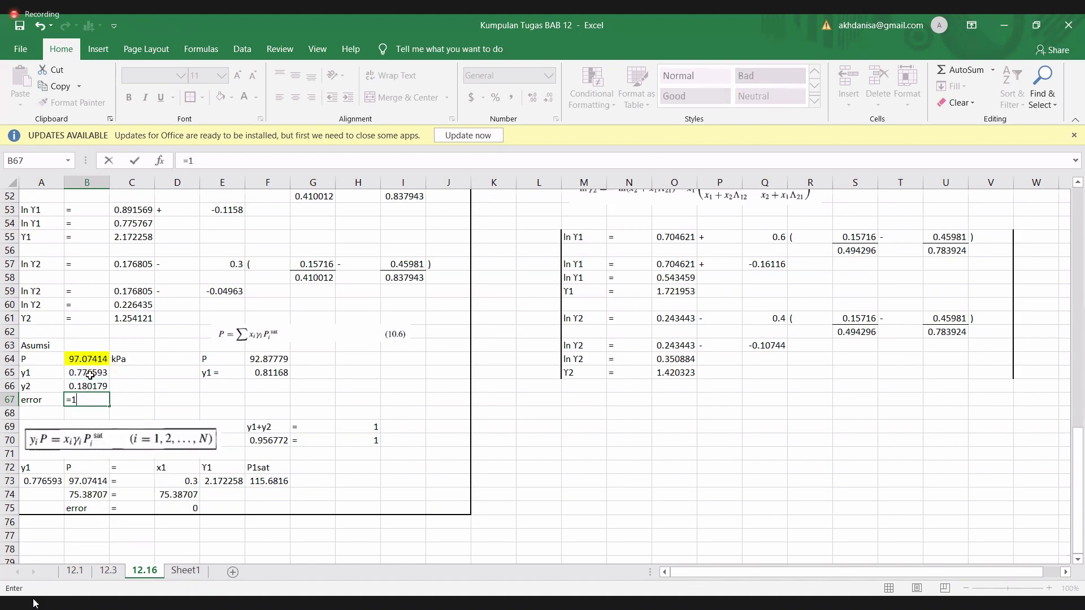
type("-(")
left_click(92, 374)
type("-")
left_click(98, 384)
key("BackSpace")
key("BackSpace")
key("BackSpace")
key("BackSpace")
type("+")
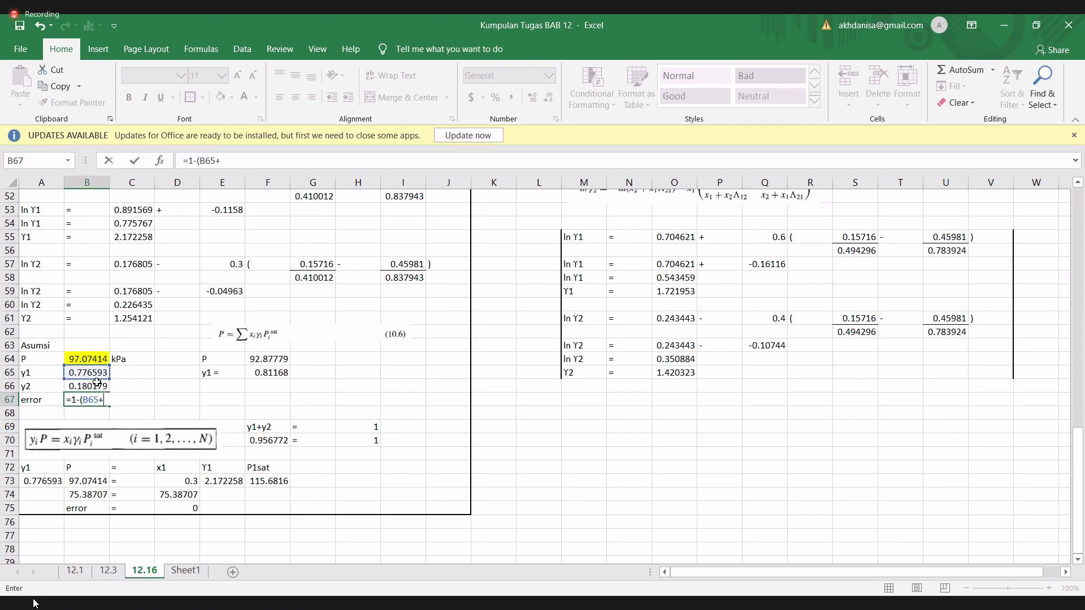
left_click(99, 388)
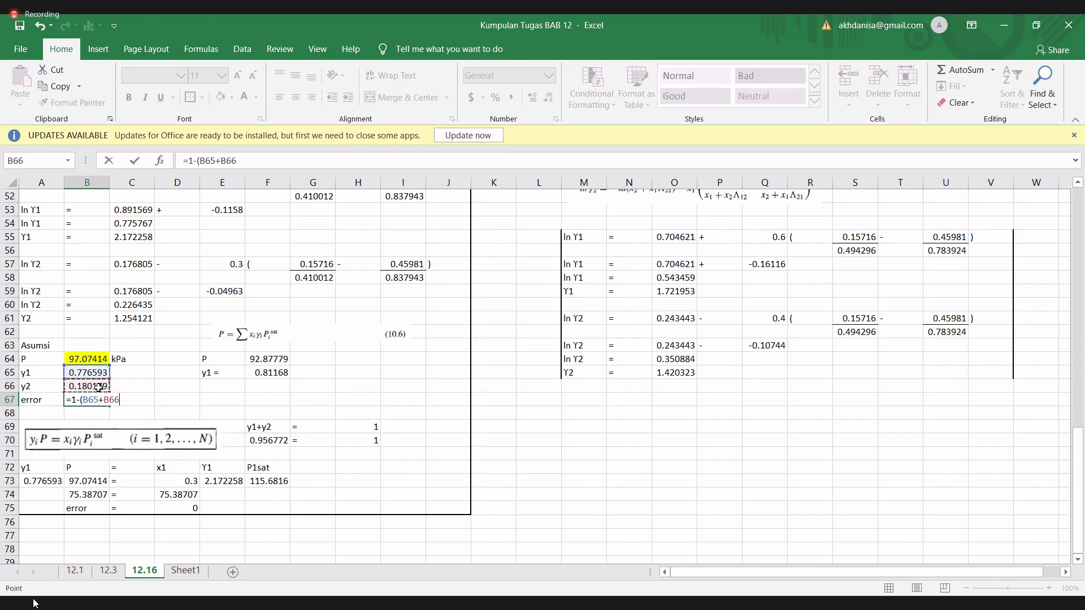
type(")")
key("Return")
Step: Run Goal Seek to set the error in B67 to 0 by changing the assumed pressure in B64, and accept the solution
left_click(96, 396)
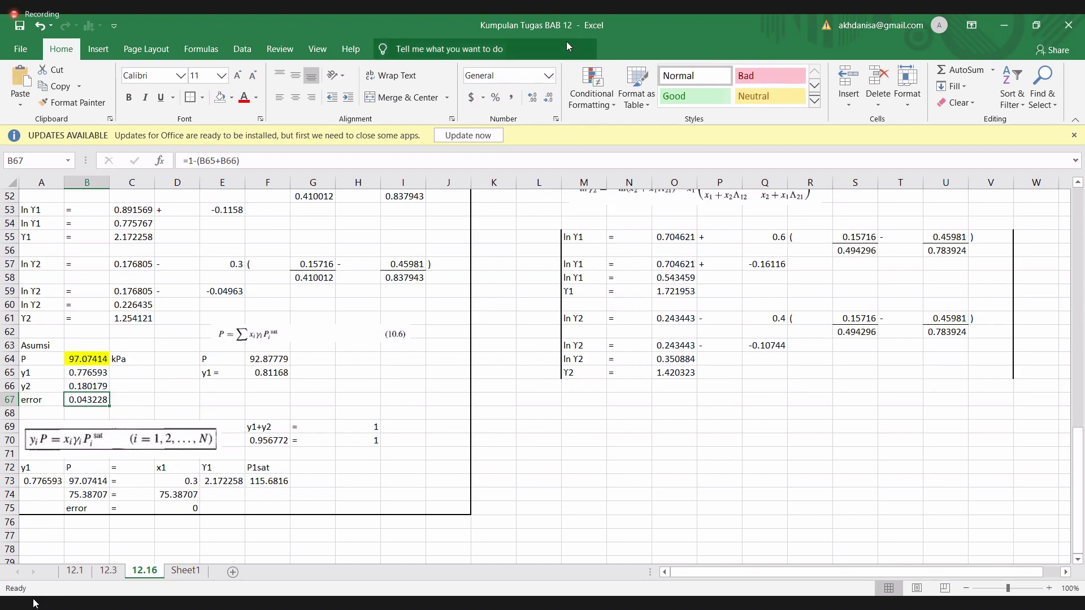
left_click(242, 48)
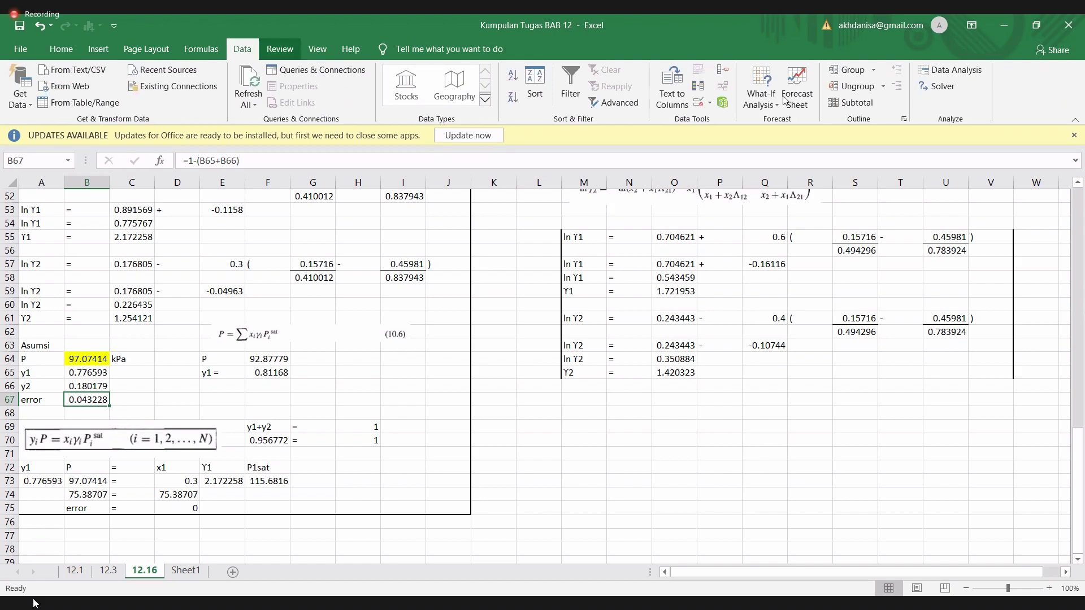
left_click(798, 138)
left_click(727, 273)
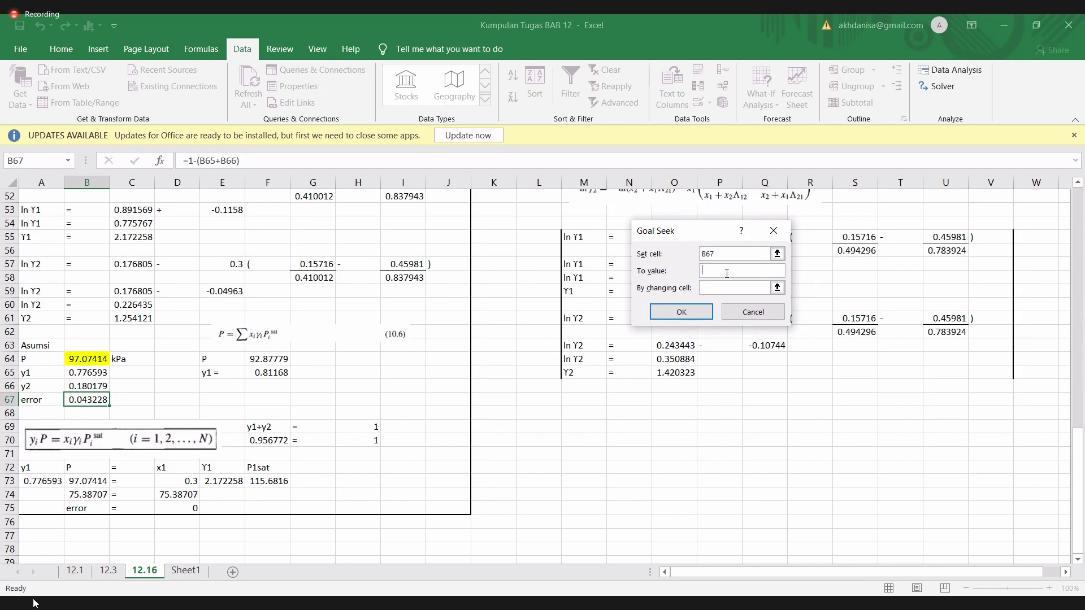
type("1")
left_click(733, 288)
left_click(87, 358)
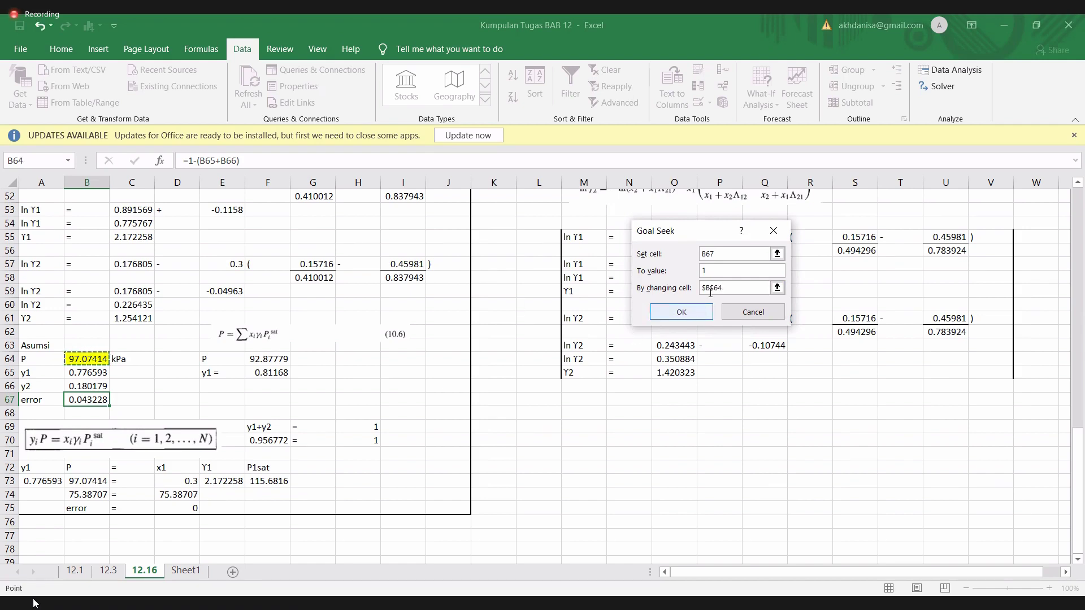
left_click(718, 270)
key("BackSpace")
type("0")
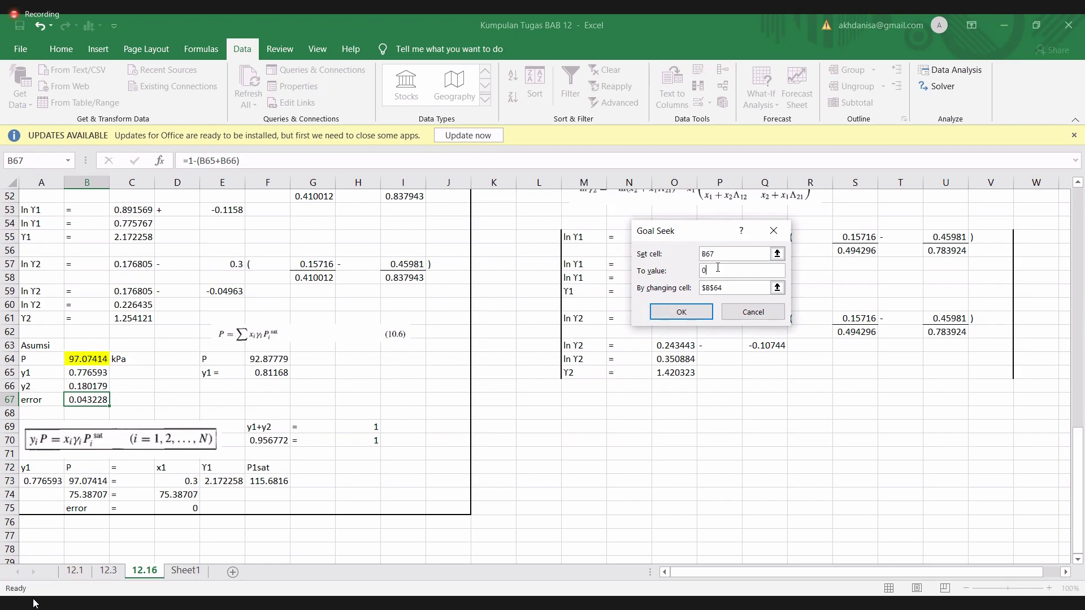
left_click(702, 310)
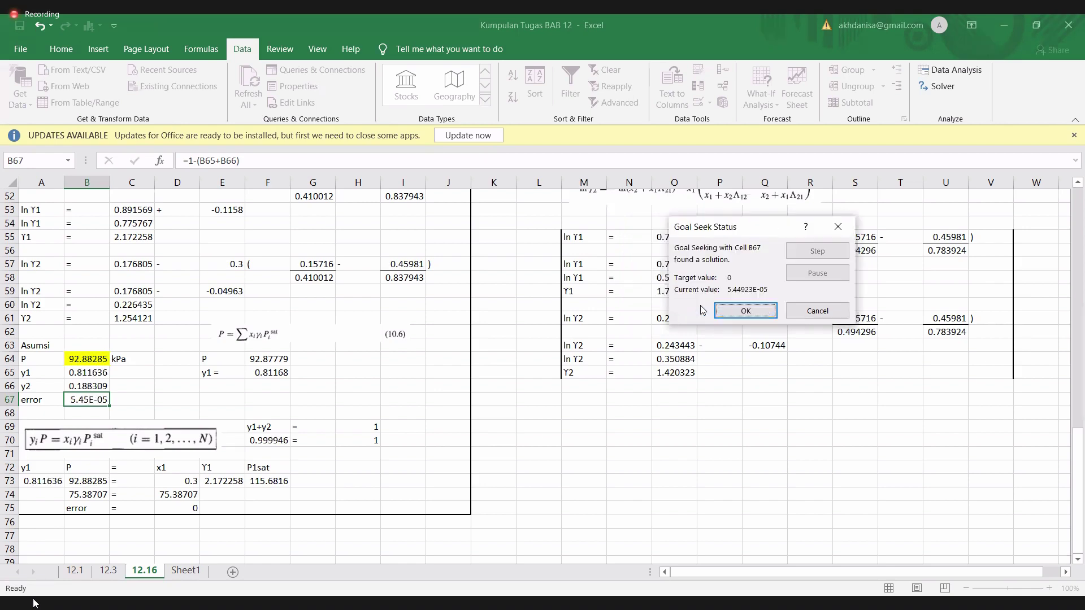
left_click(745, 311)
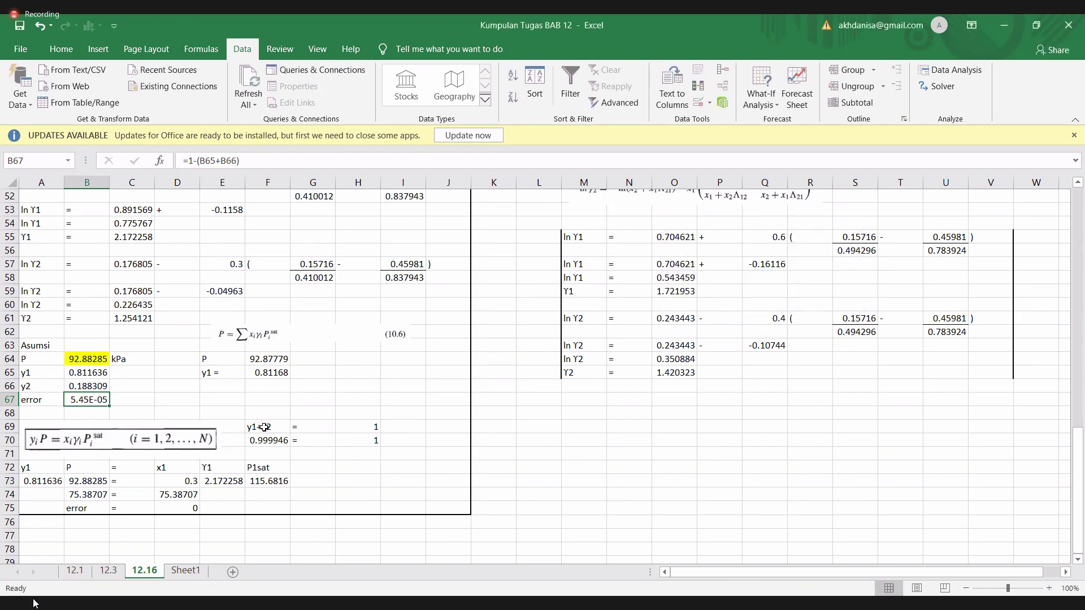
Step: Clear the y1+y2 check cells F69:H70
left_click_drag(264, 428, 357, 440)
key("Delete")
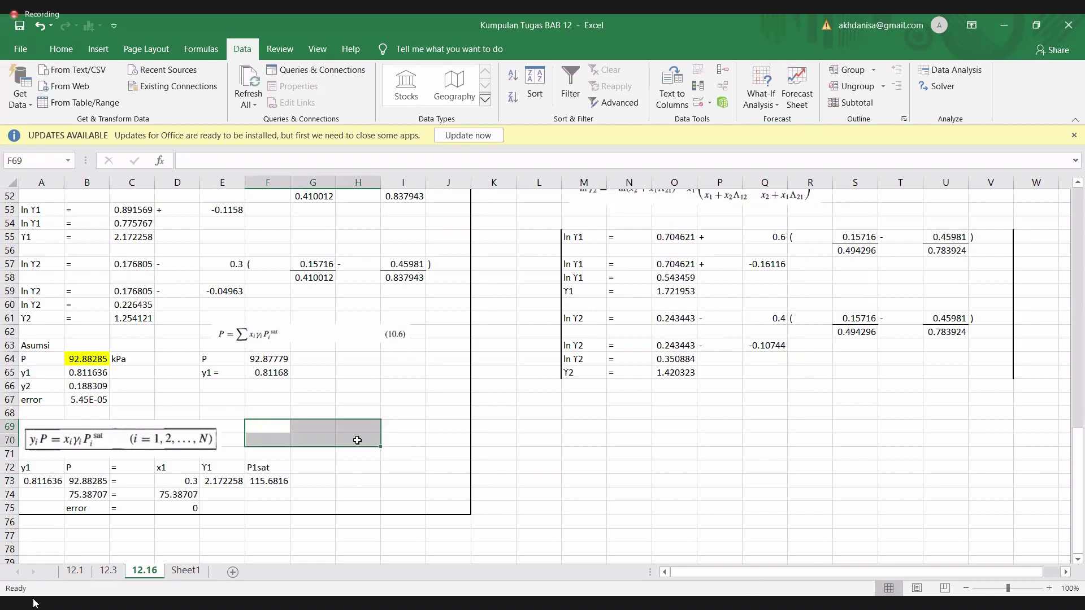
left_click(427, 503)
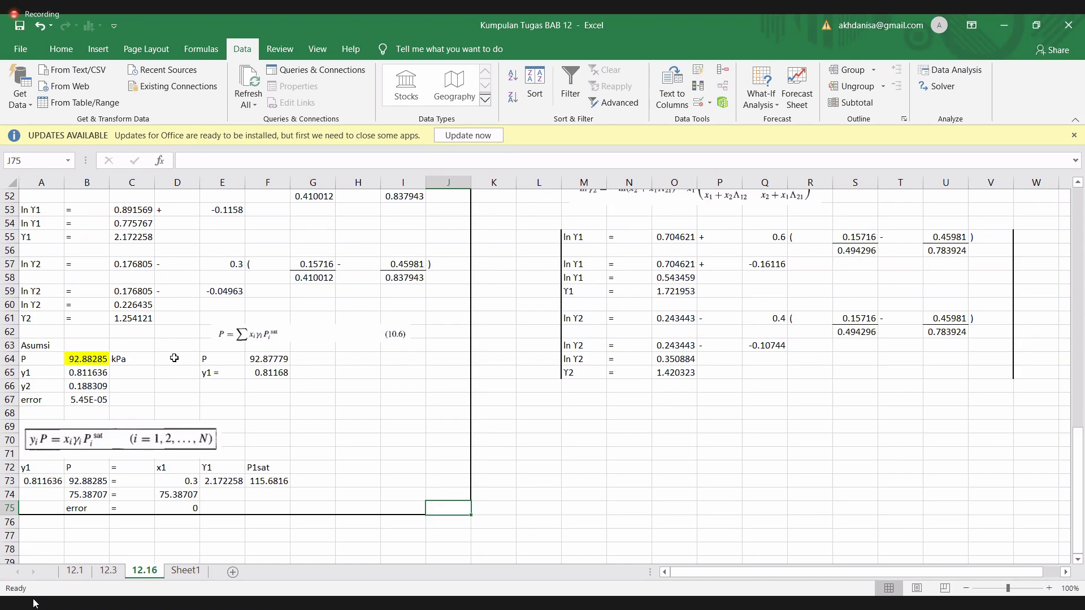
Step: Merge and center the empty cells D64:D67 between the assumed-pressure results and the direct summation results
left_click_drag(174, 358, 187, 403)
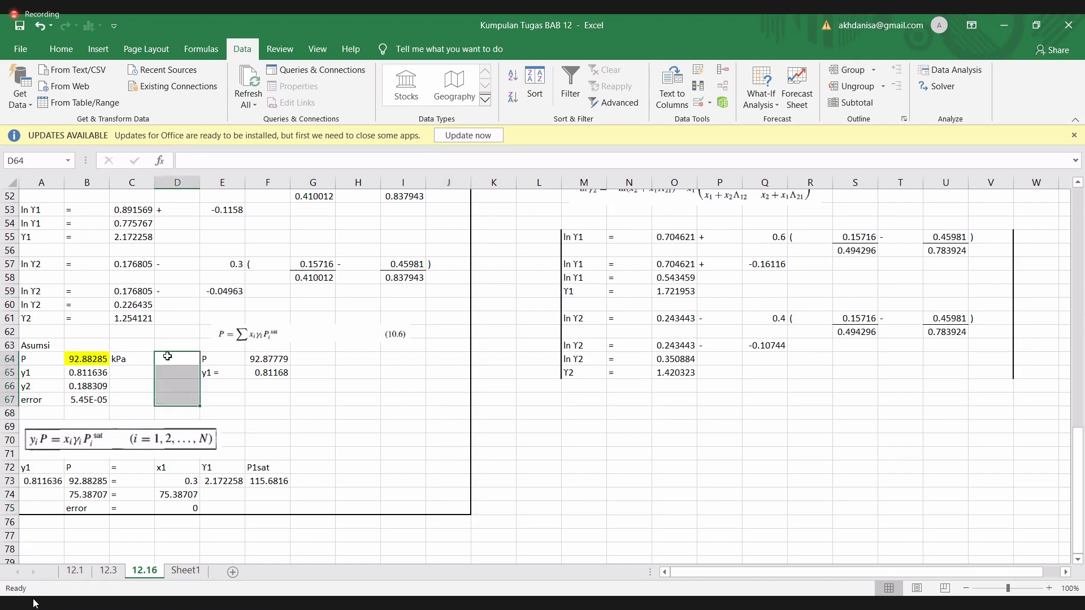
left_click(61, 48)
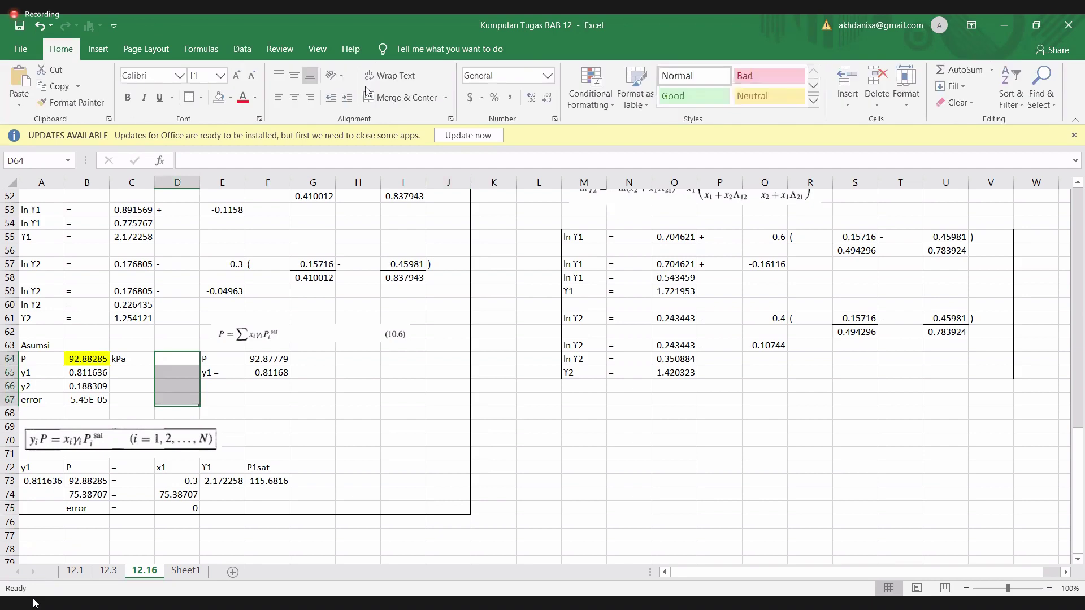
left_click(381, 97)
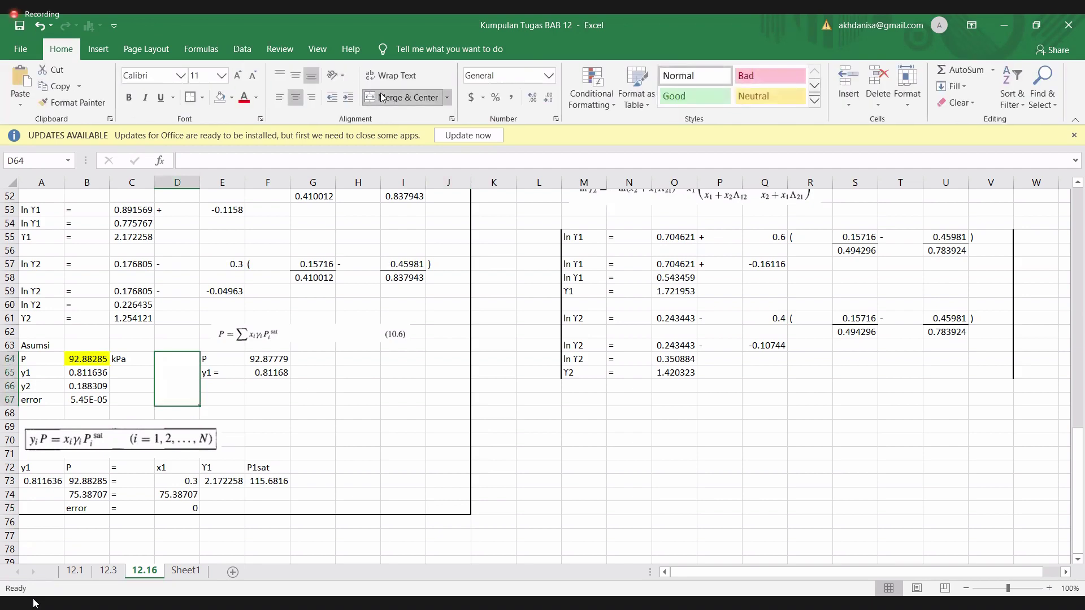
key("alt")
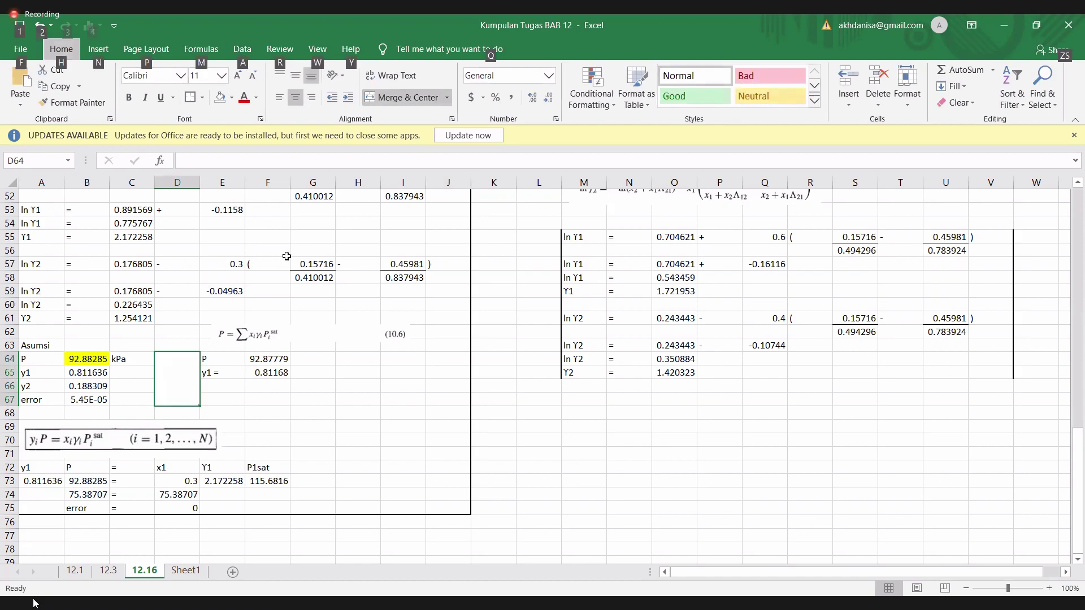
Step: Enter a slash (/) in the merged cell D64 and center it vertically
double_click(183, 370)
type("/")
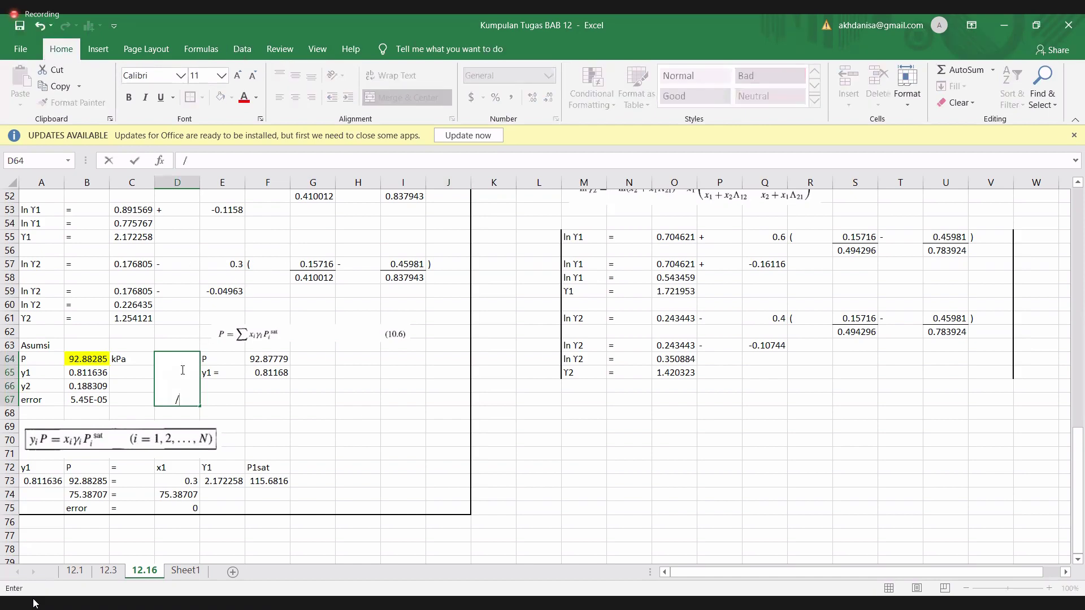
key("Return")
left_click(182, 369)
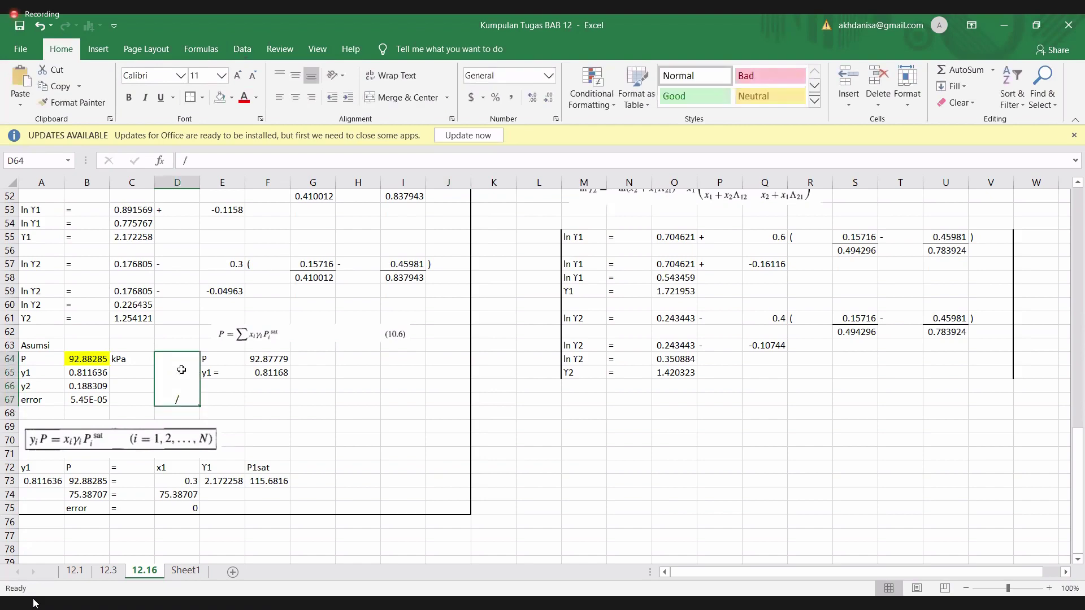
left_click(297, 81)
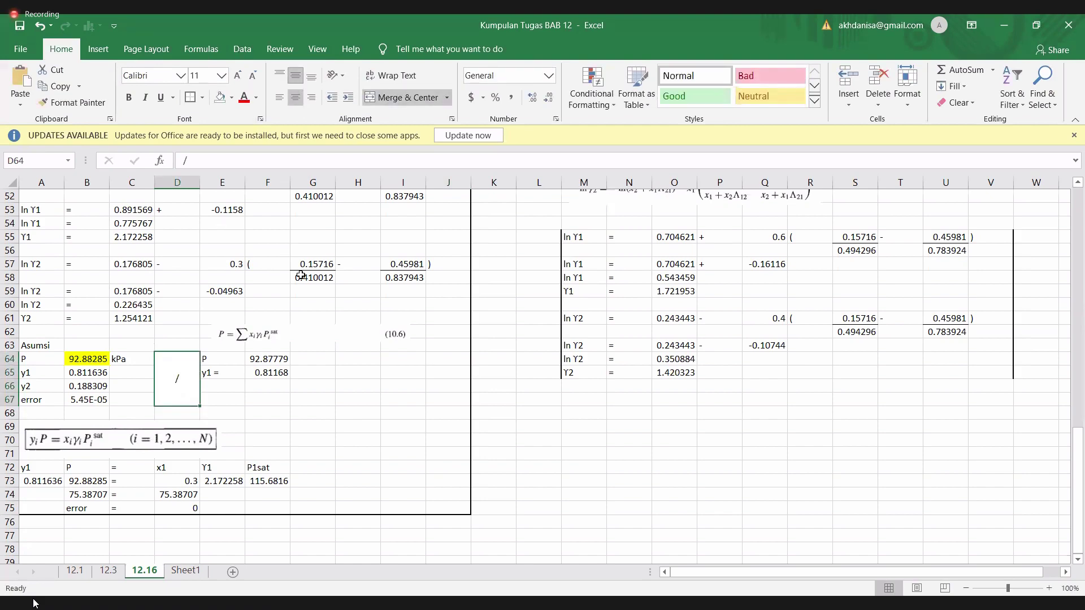
left_click(353, 391)
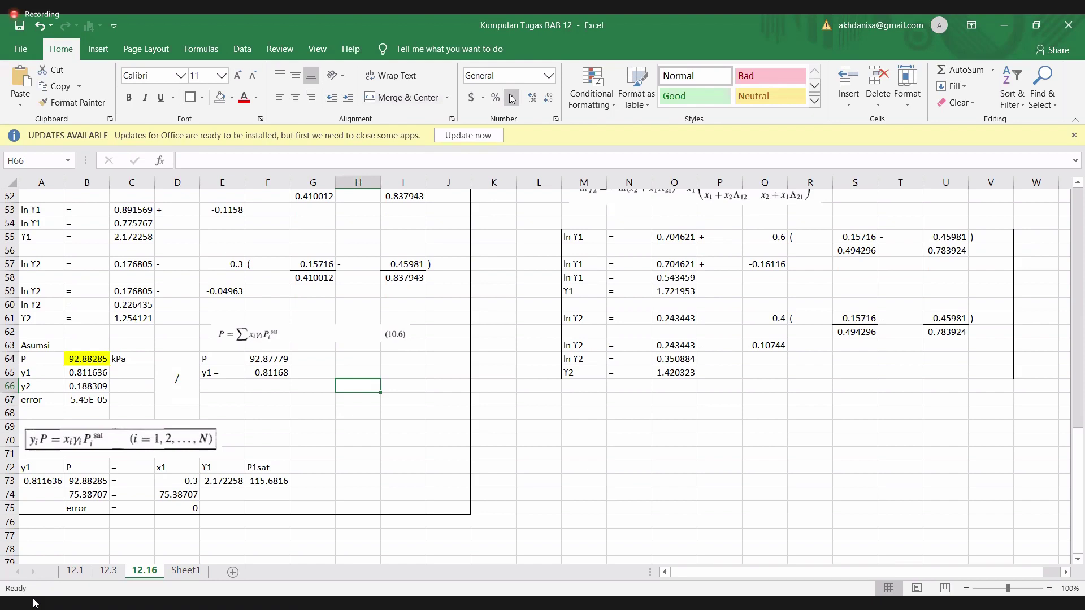
Step: Switch to the Chapter 12.1 & 12.3 workbook, collapse the ribbon, and look over Problem 12.16 for ethanol/toluene
left_click(34, 603)
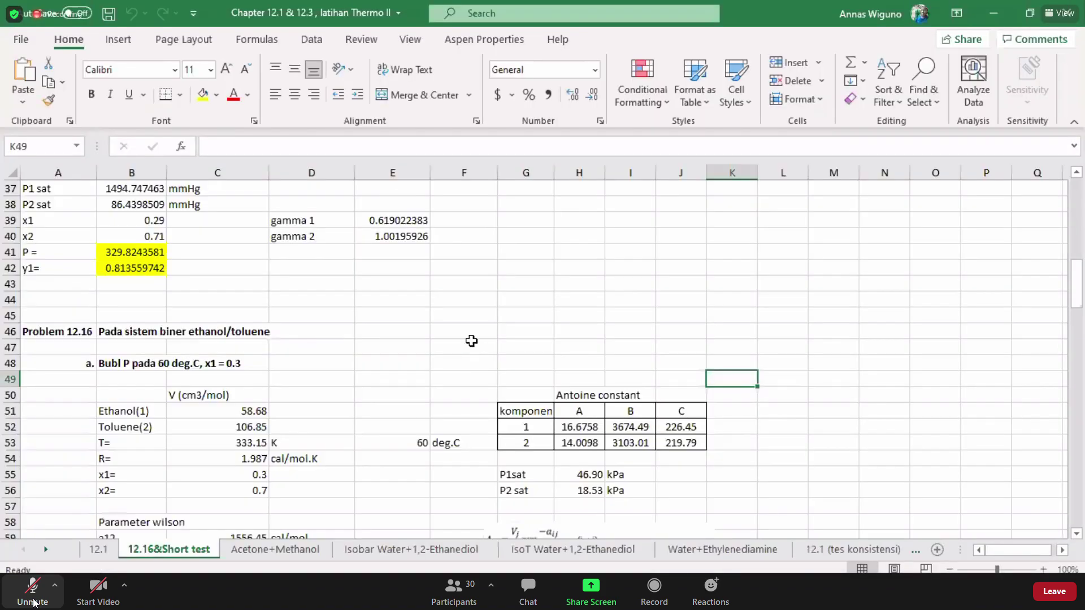
left_click(415, 333)
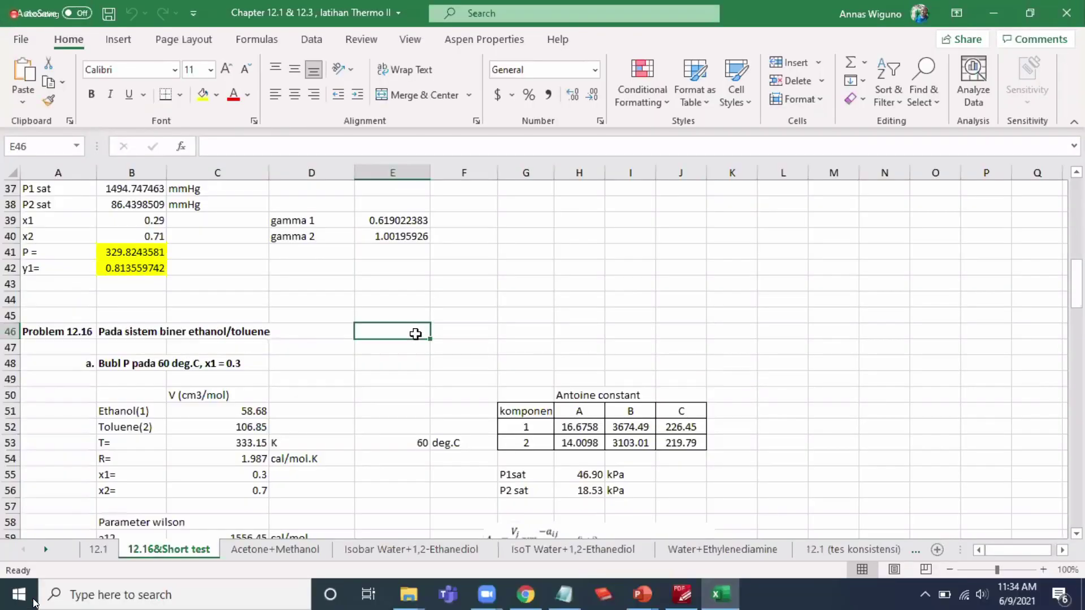
scroll(415, 334, "down", 2)
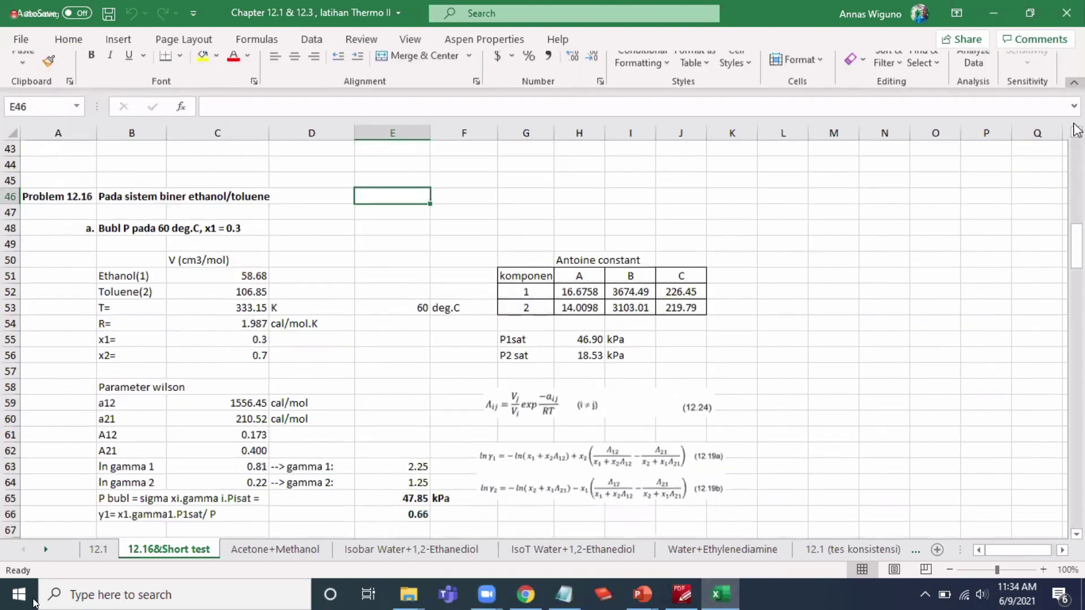
left_click(1073, 82)
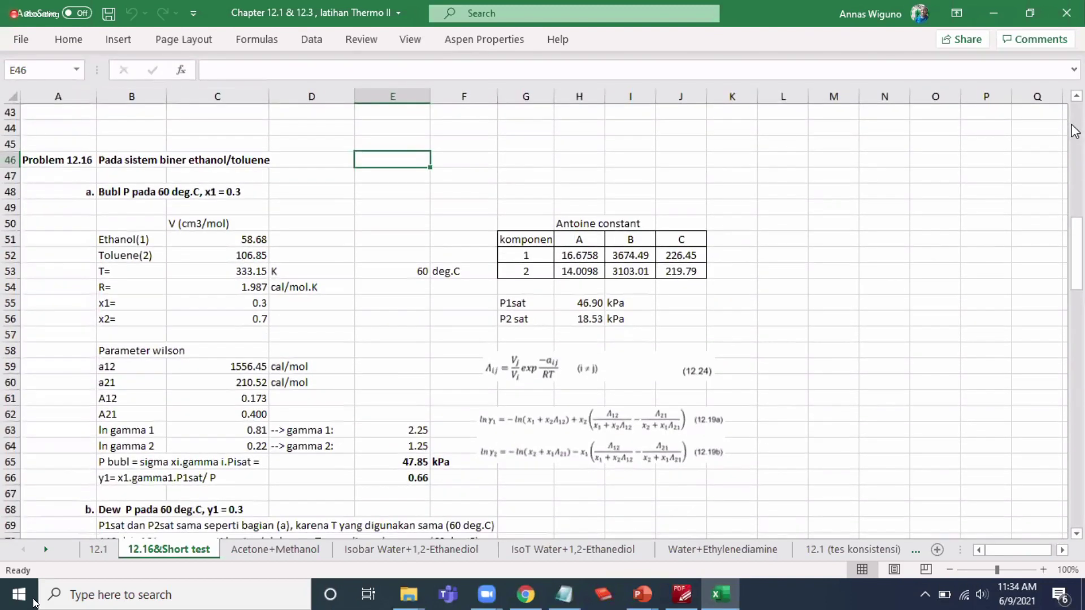
left_click(425, 236)
scroll(425, 236, "down", 1)
scroll(425, 237, "up", 1)
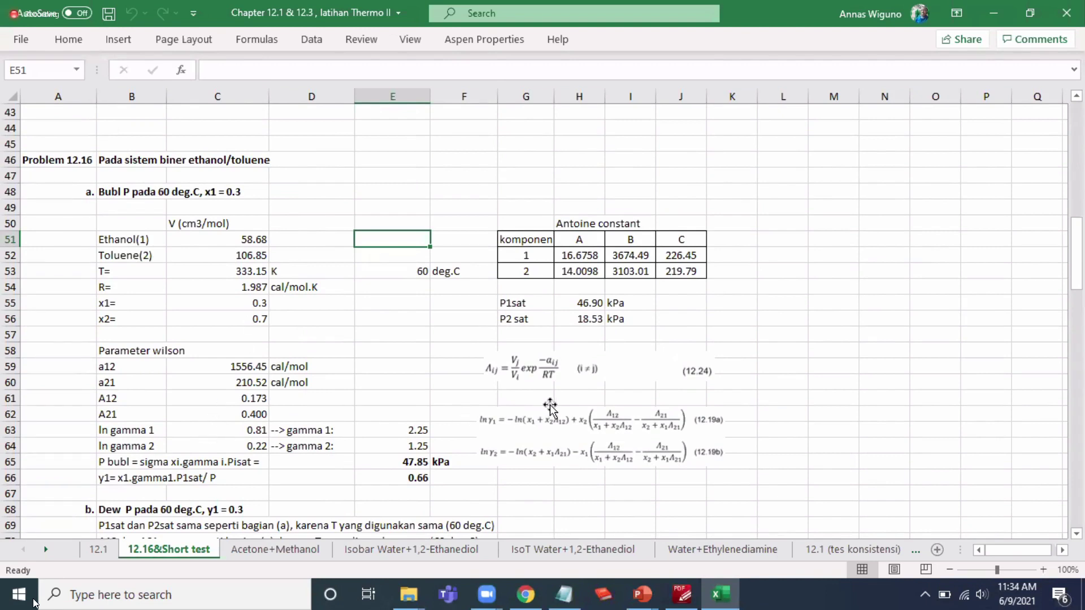
scroll(551, 407, "down", 1)
scroll(551, 407, "down", 3)
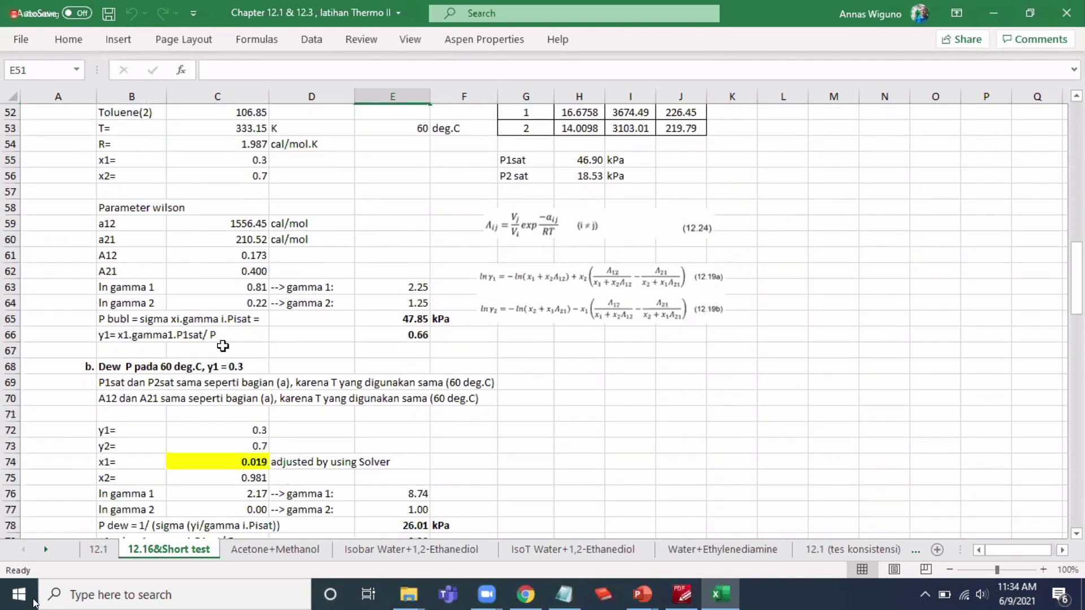
scroll(223, 347, "down", 1)
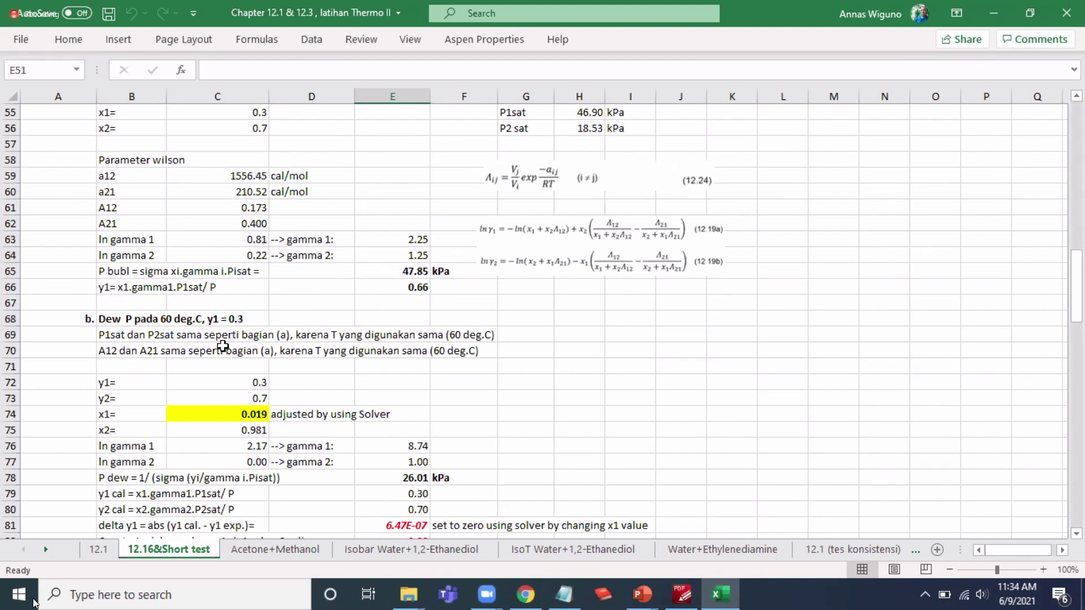
Step: Examine the bubble-pressure formula in E65 and the y1 formula in E66 of part a, leaving both unchanged
scroll(223, 347, "up", 2)
double_click(413, 367)
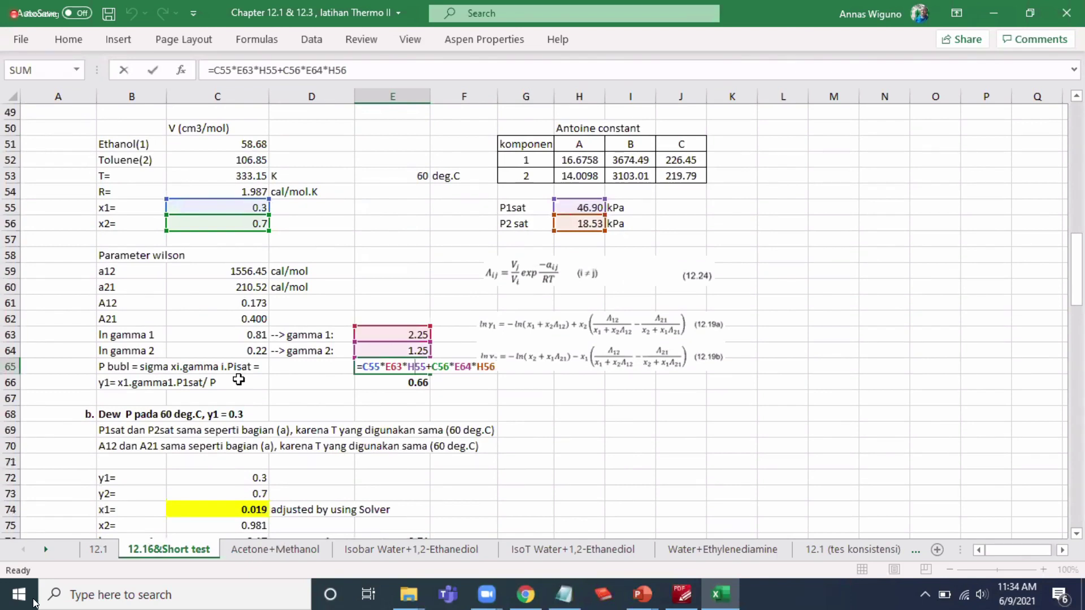
key("Return")
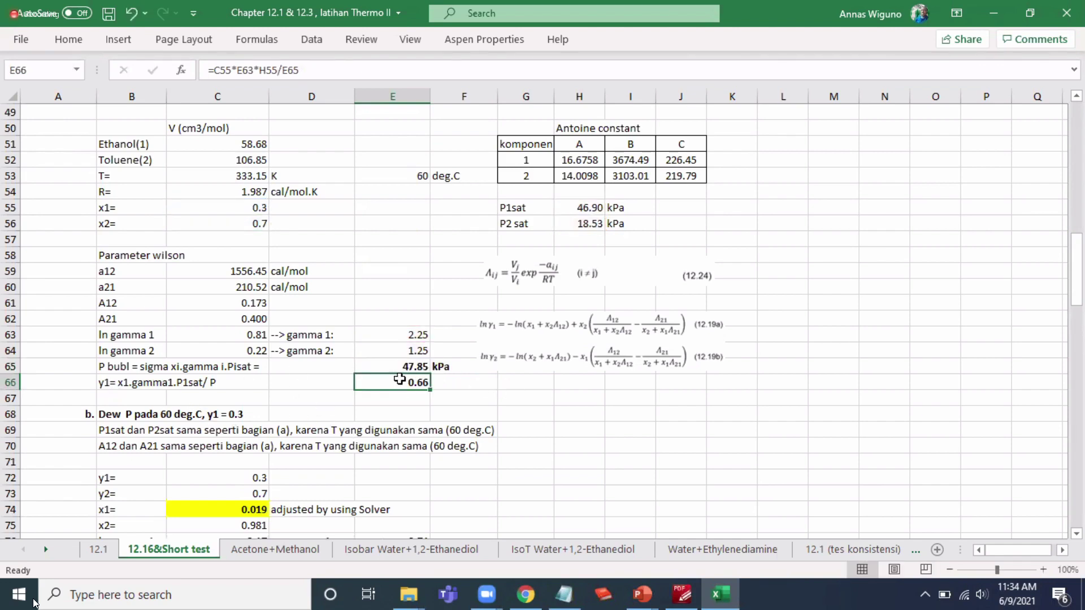
scroll(486, 377, "down", 2)
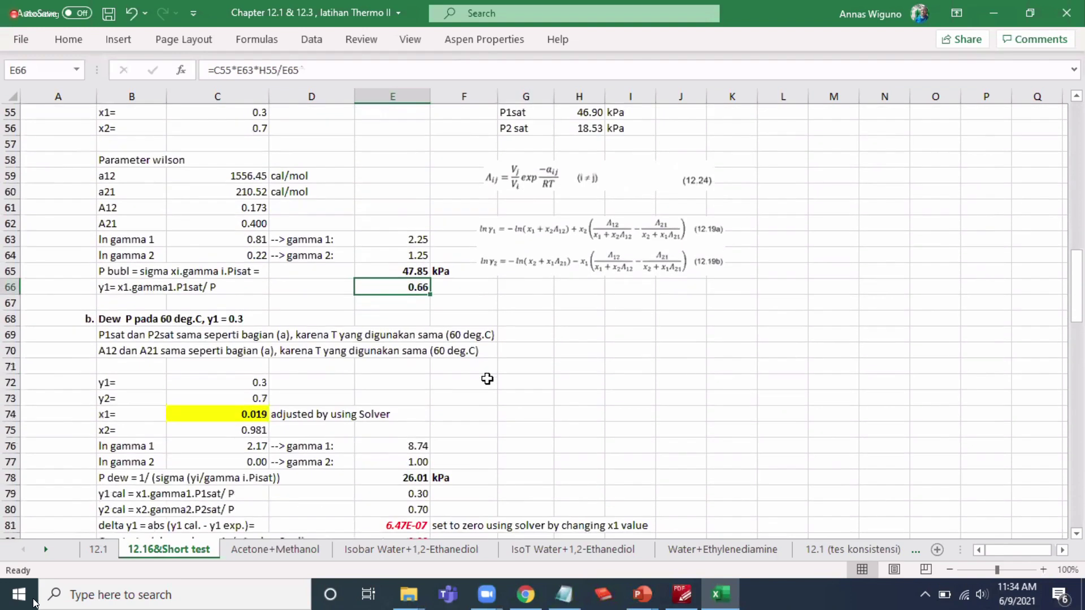
scroll(488, 378, "down", 1)
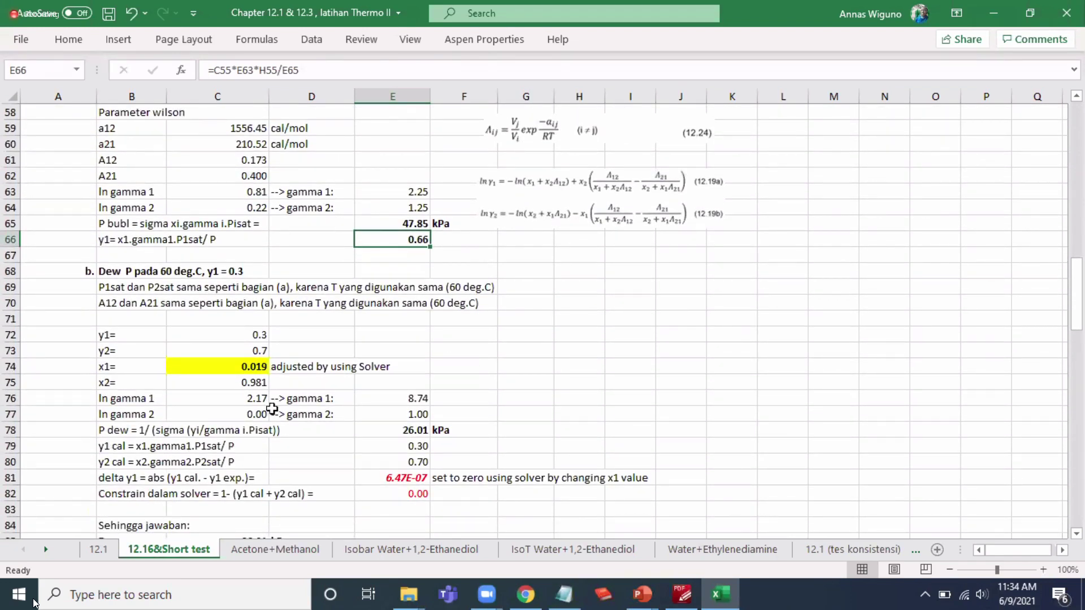
Step: Enlarge the picture of equations 12.19a and 12.19b to span about columns G to P and compare it with part a
scroll(599, 283, "up", 3)
left_click(633, 342)
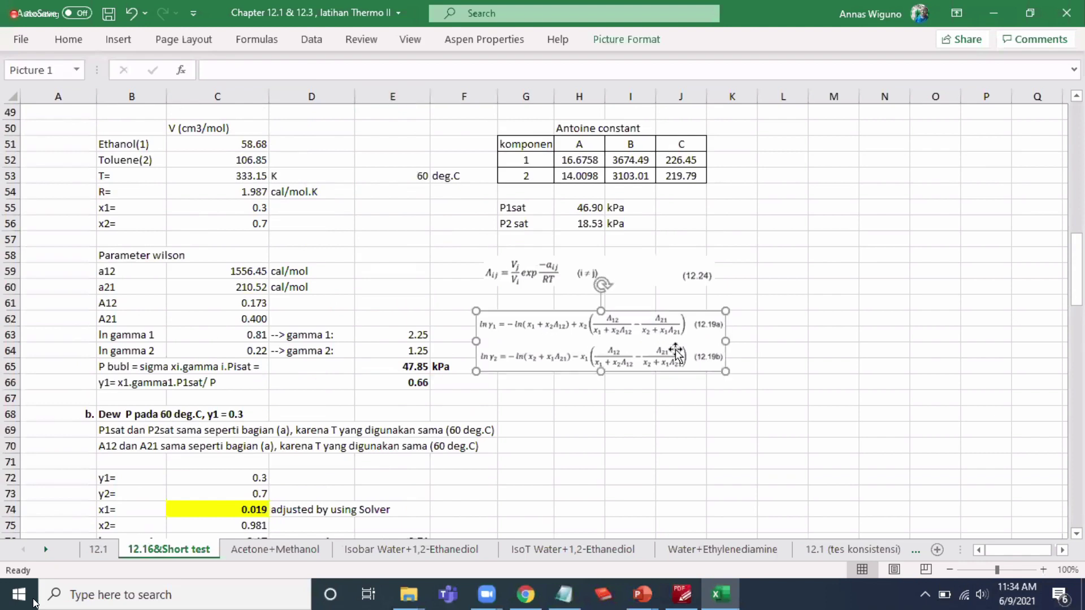
left_click_drag(723, 371, 824, 423)
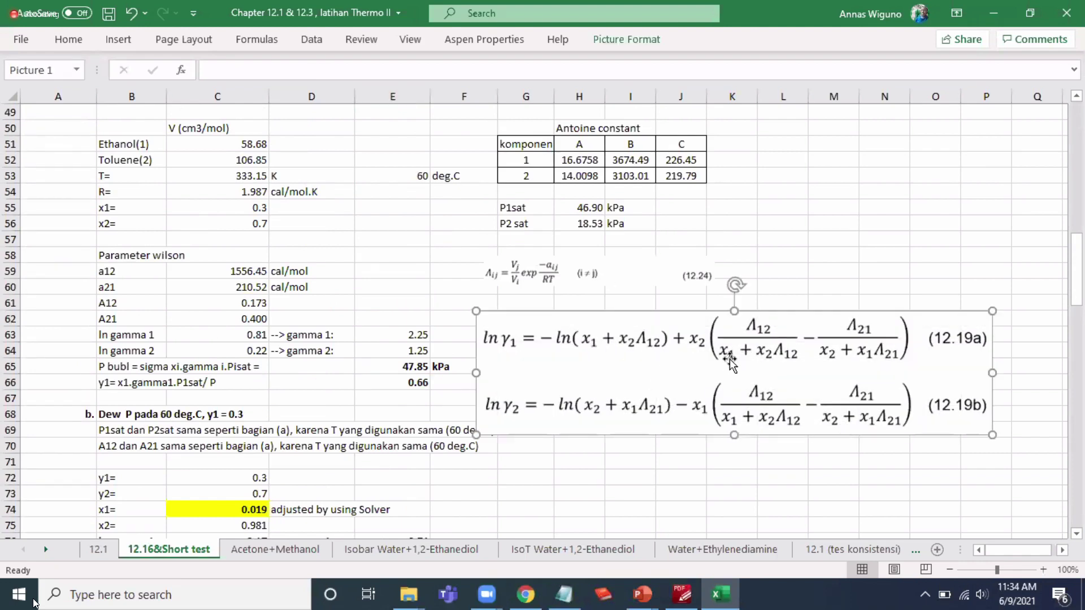
scroll(729, 362, "down", 1)
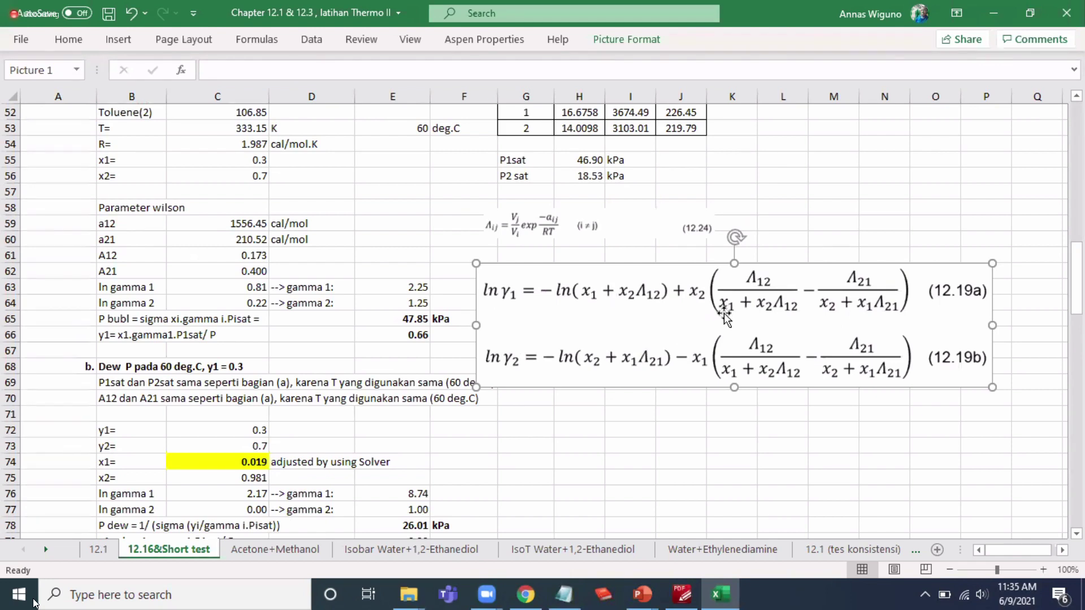
scroll(476, 359, "up", 2)
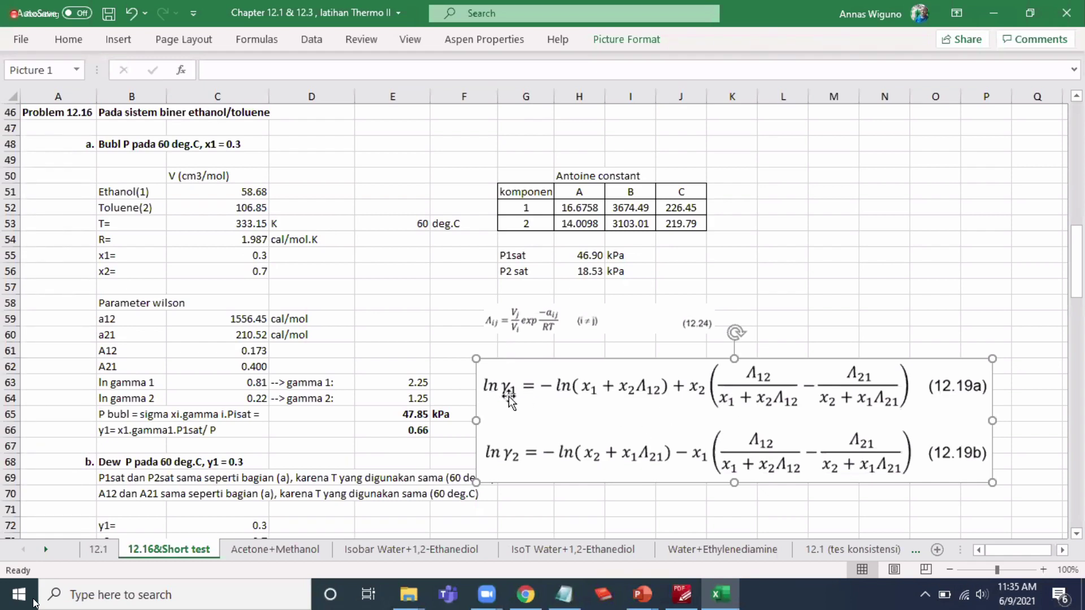
scroll(509, 396, "down", 1)
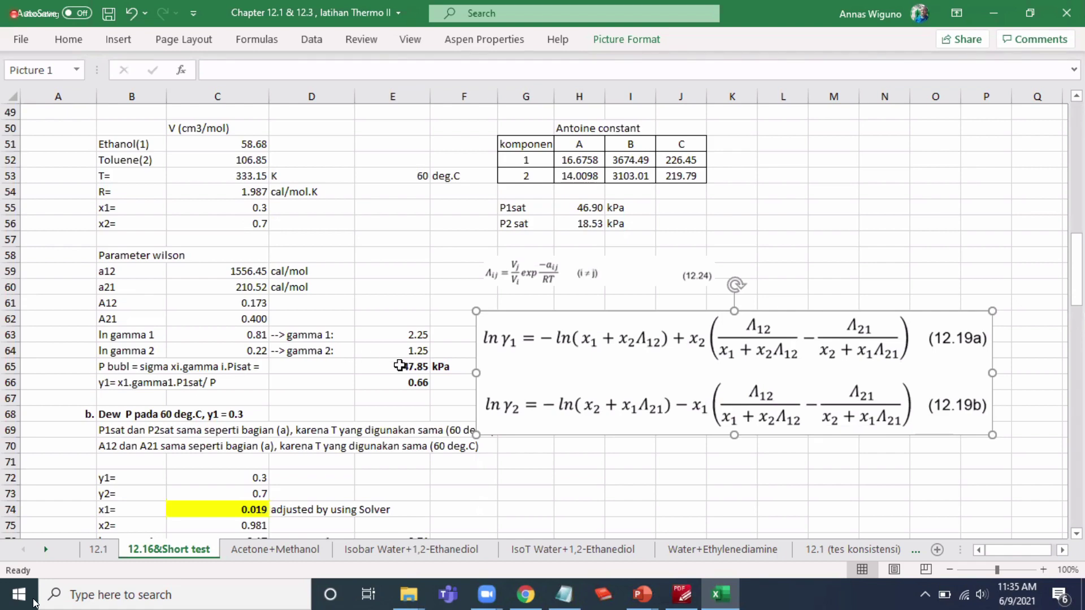
Step: Examine the part b dew-pressure cells: x1 in C74, x2 in C75, ln gamma 1 in C76 and P dew in E78
scroll(400, 366, "down", 3)
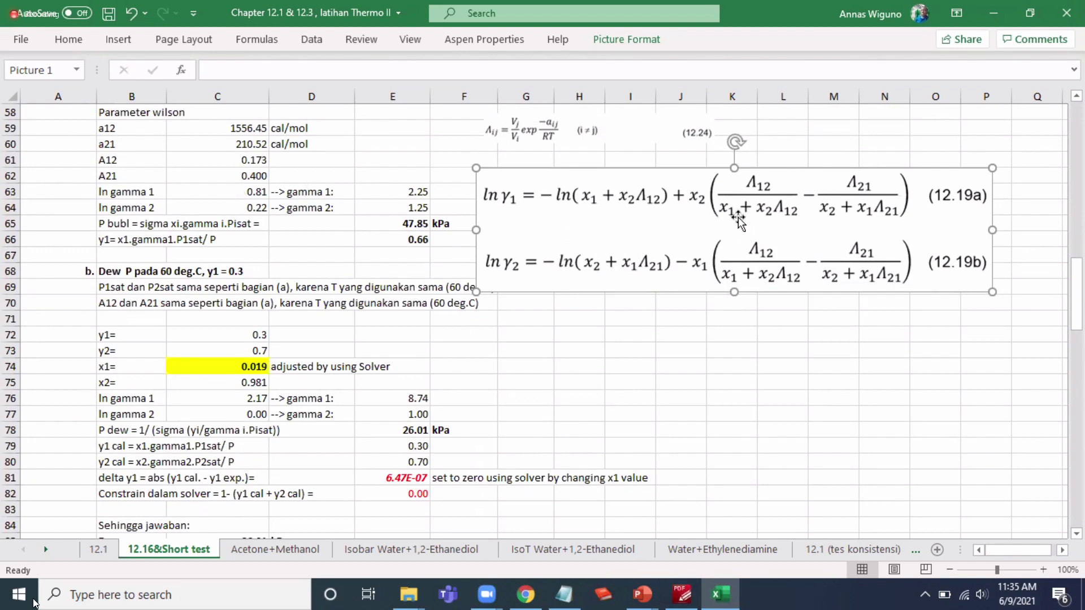
left_click(258, 368)
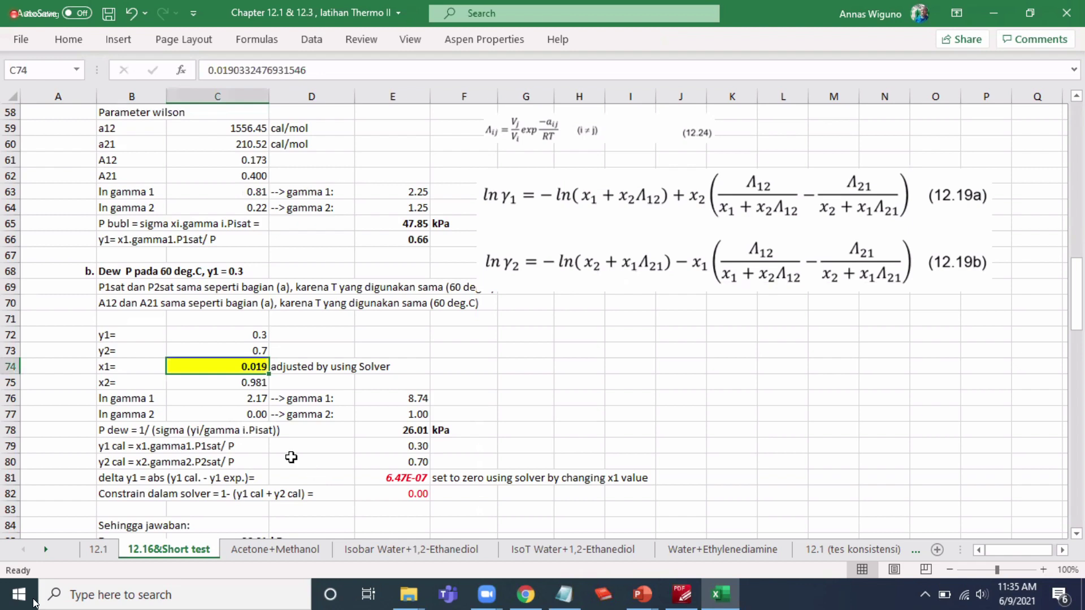
left_click(233, 382)
double_click(233, 382)
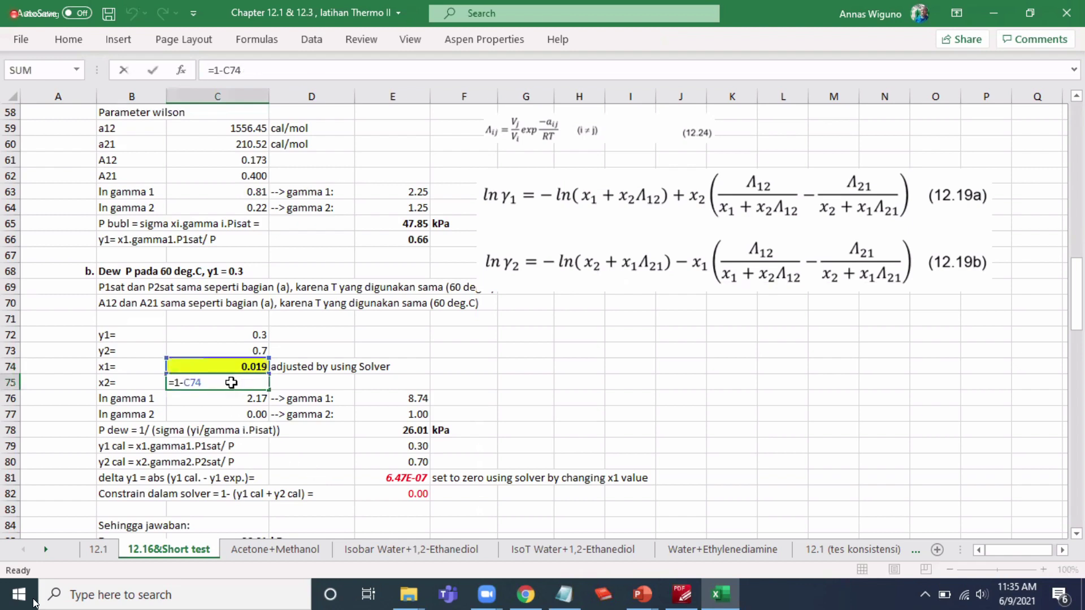
key("Return")
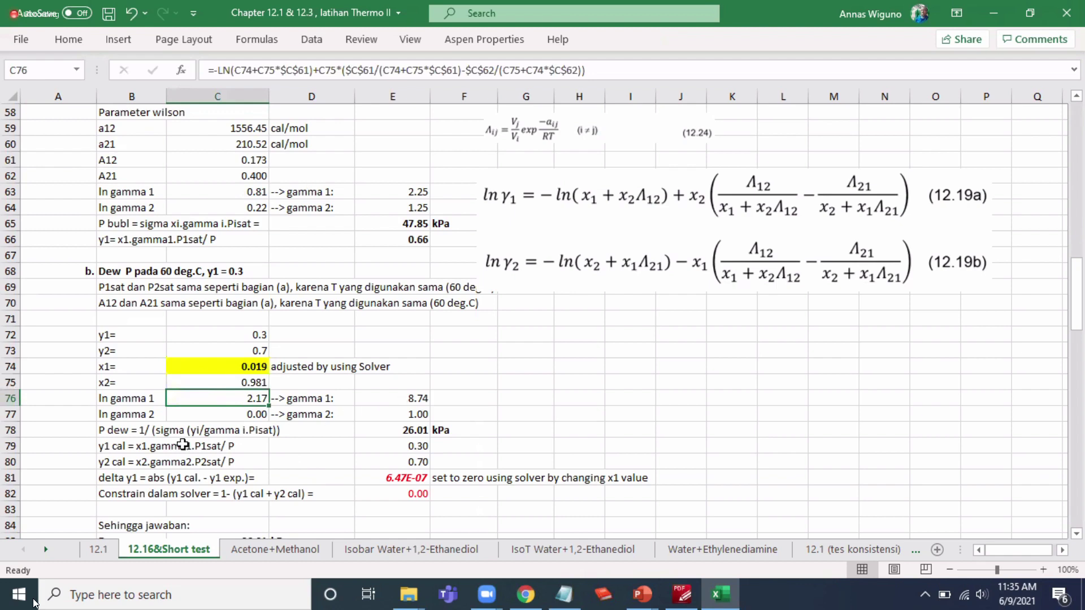
left_click(98, 435)
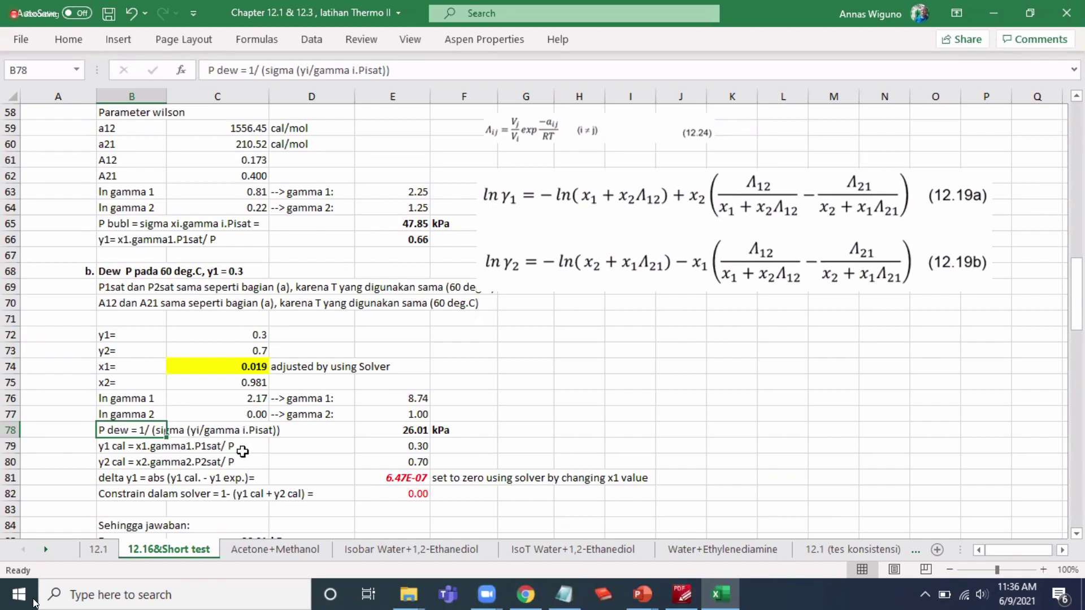
left_click(406, 432)
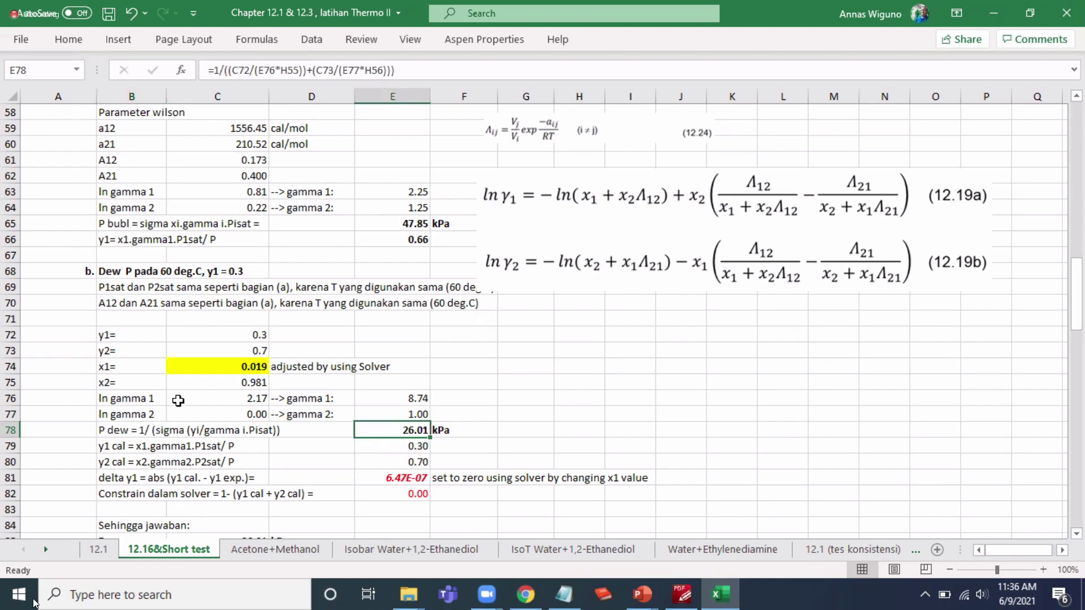
left_click(230, 398)
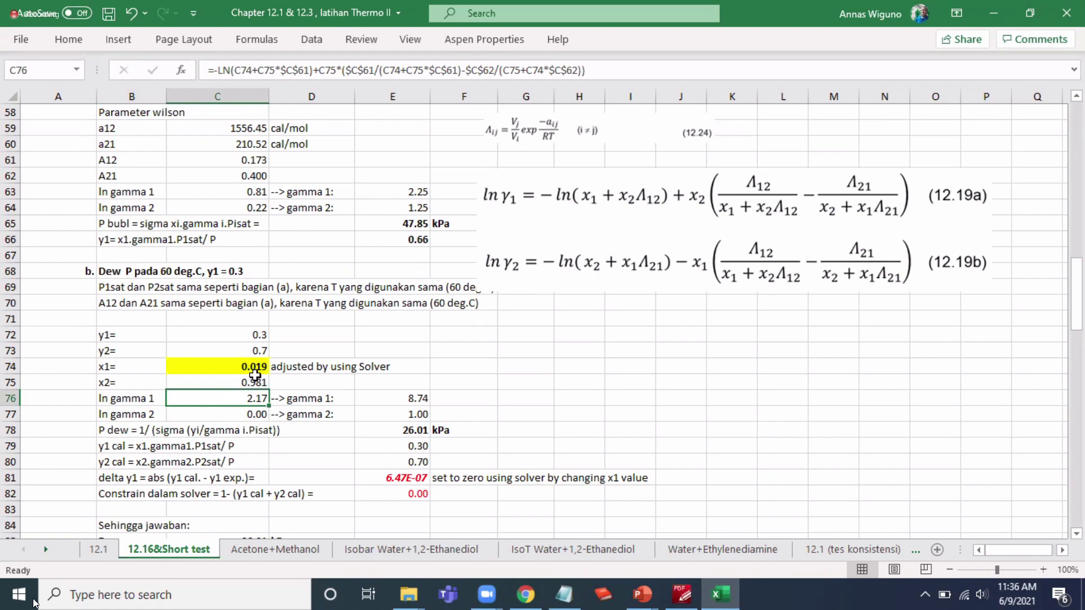
Step: Set the liquid composition guess x1 in C74 to 0.3
left_click(260, 370)
type("0.")
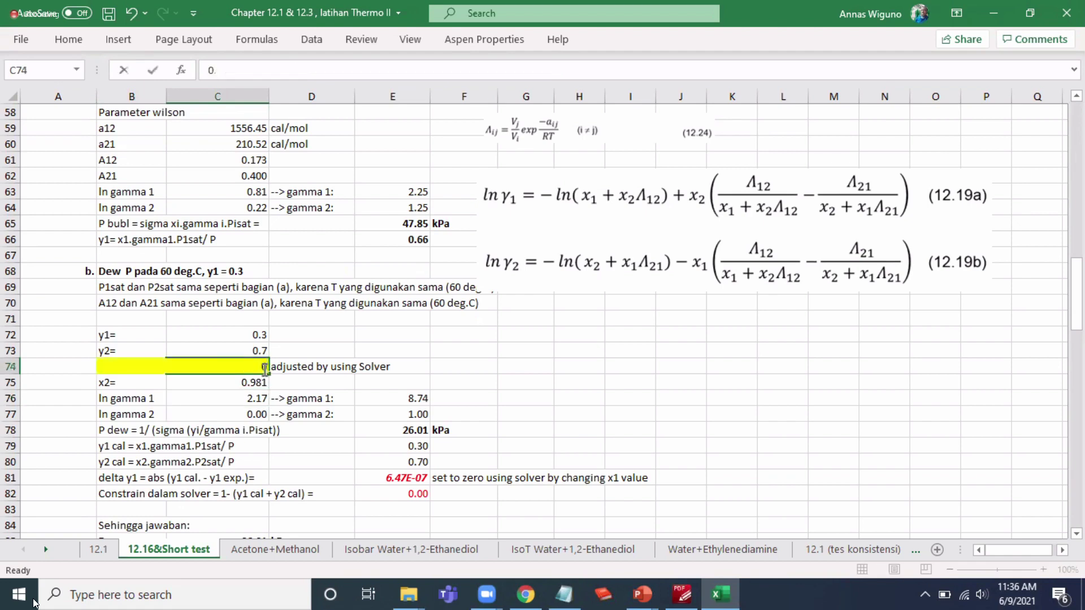
type("3")
key("Return")
Step: Review the x1 guess in C74 and the formulas for y1 cal in E79 and y2 cal in E80
left_click(263, 368)
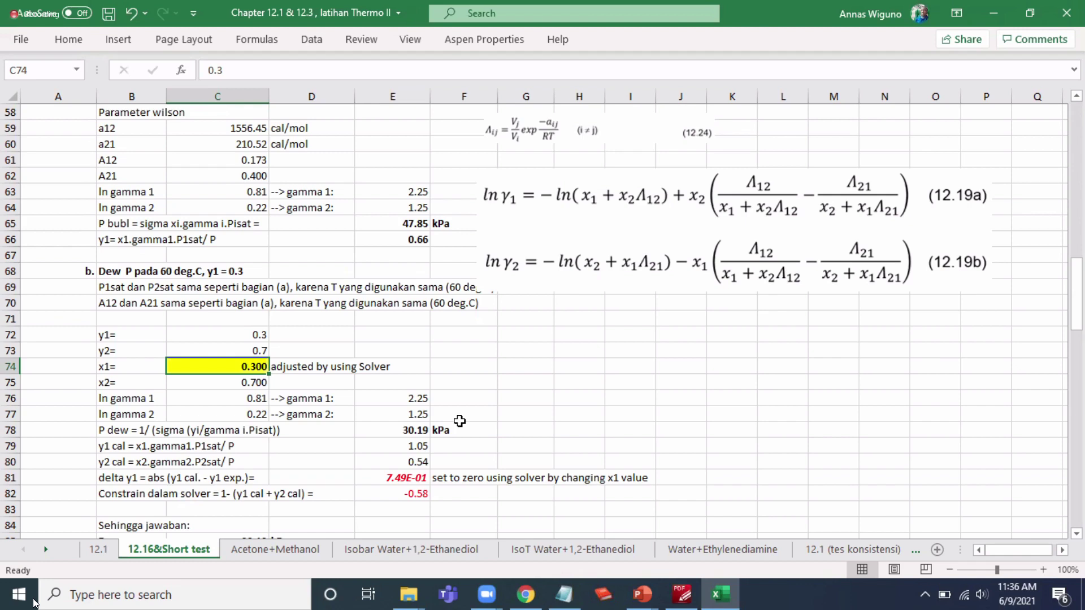
double_click(421, 445)
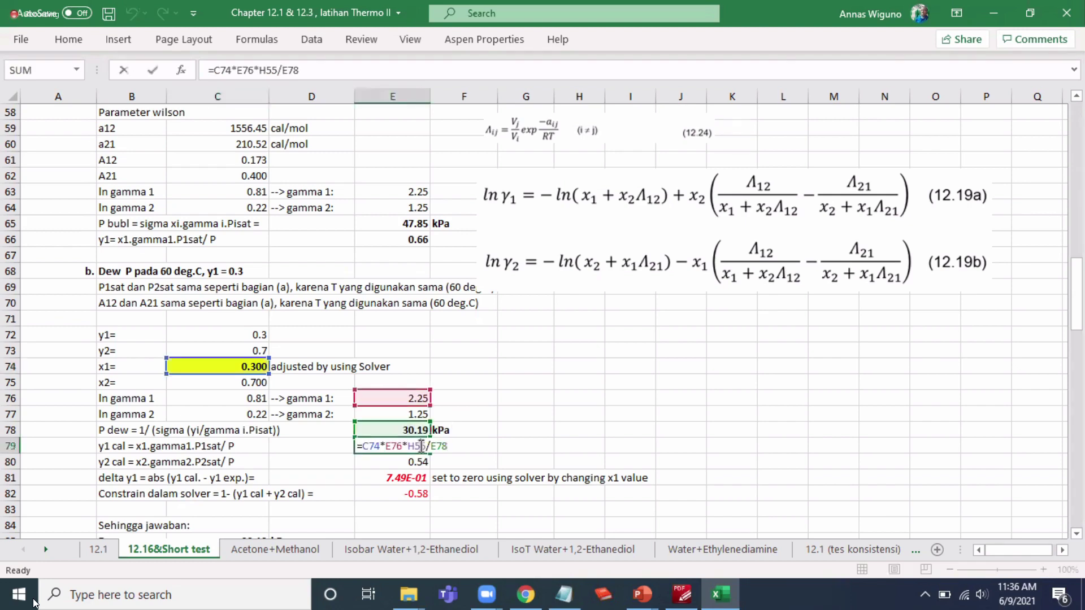
key("Return")
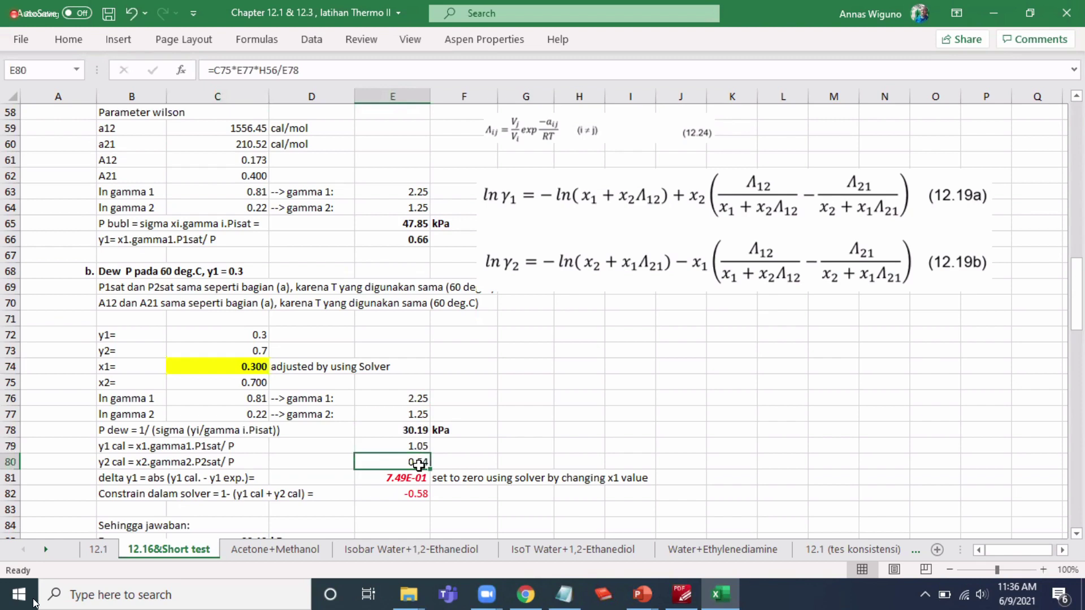
Step: Review the references in the y2 cal formula in E80 and the delta y1 formula in E81
key("F2")
key("Left")
key("Left")
key("Left")
key("Left")
key("Left")
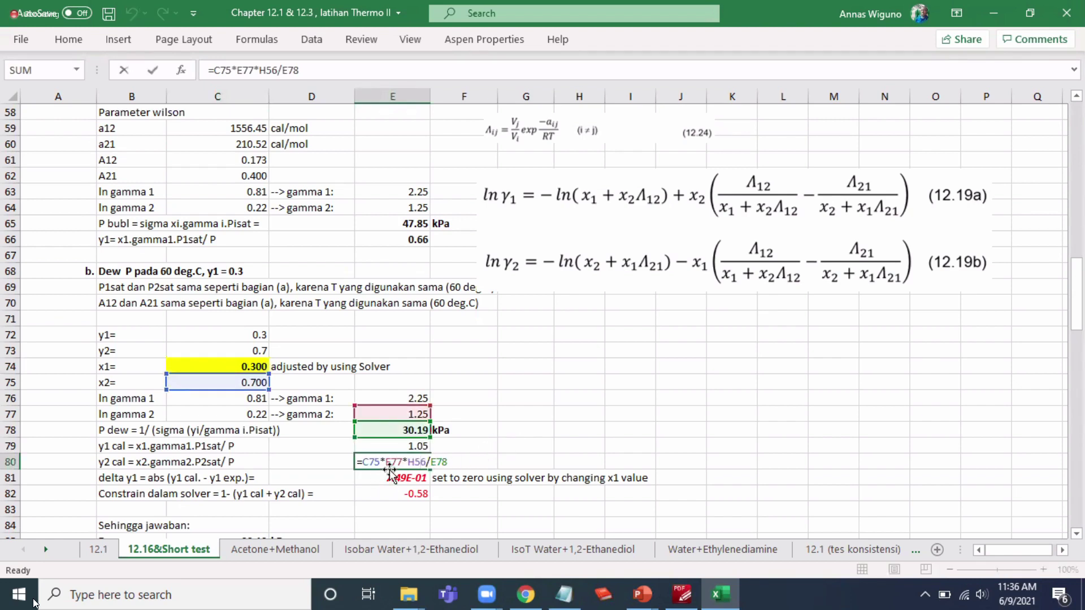
left_click(412, 475)
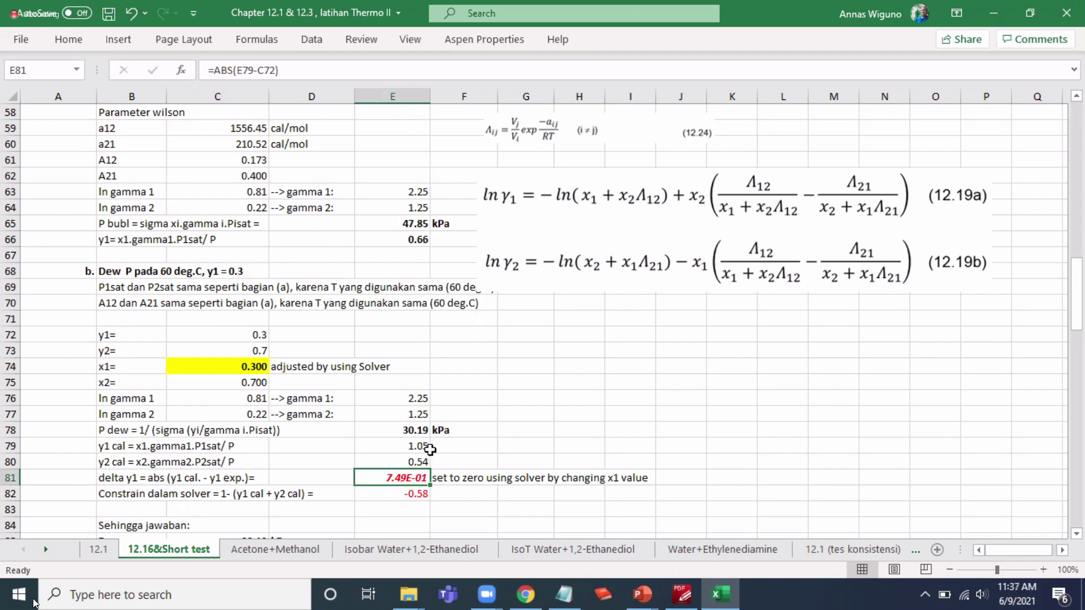
Step: Compare y1 cal in E79 and y2 cal in E80 with the constraint formula in E82 and delta y1 in E81
left_click(423, 446)
left_click(422, 461)
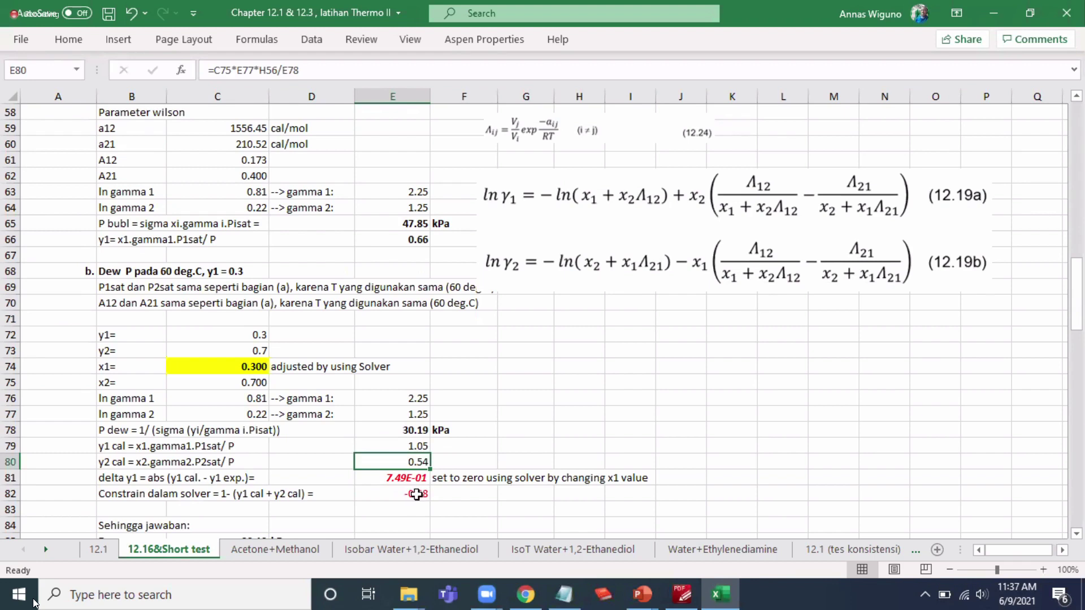
double_click(416, 494)
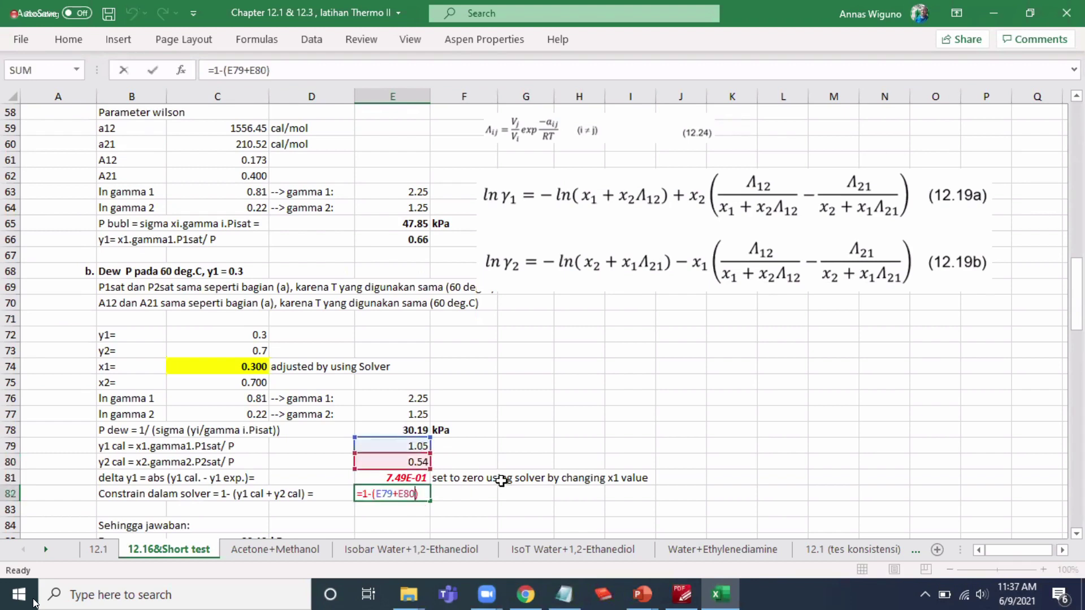
key("Return")
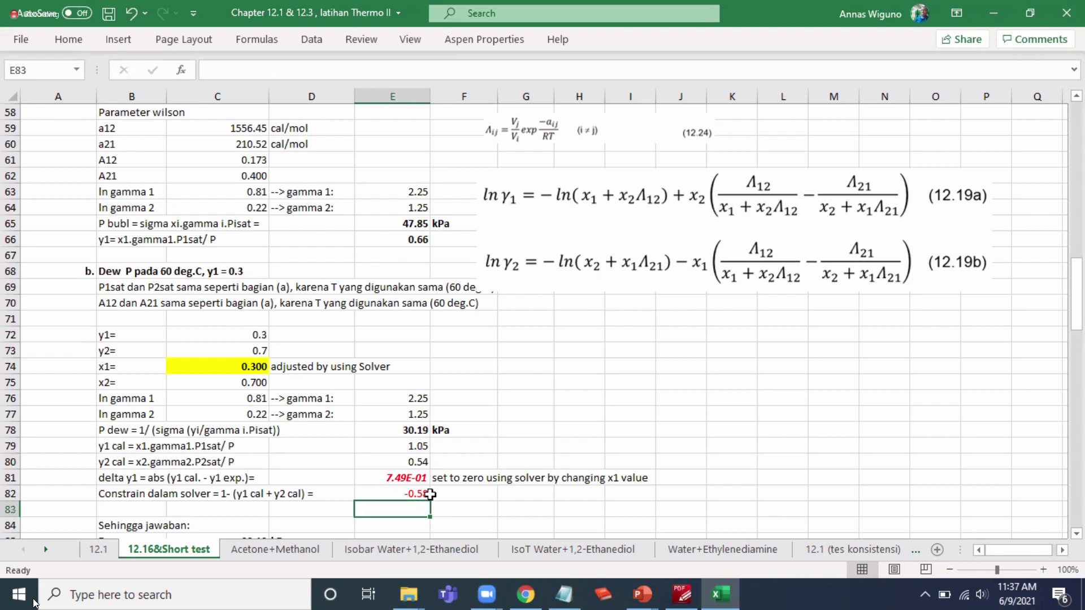
left_click(414, 479)
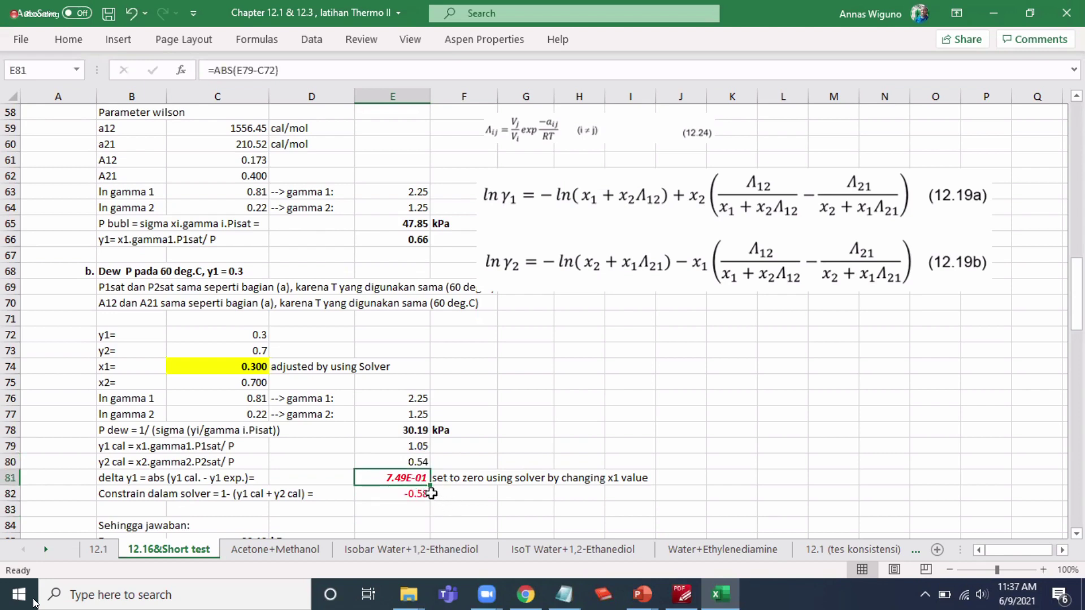
left_click(409, 449)
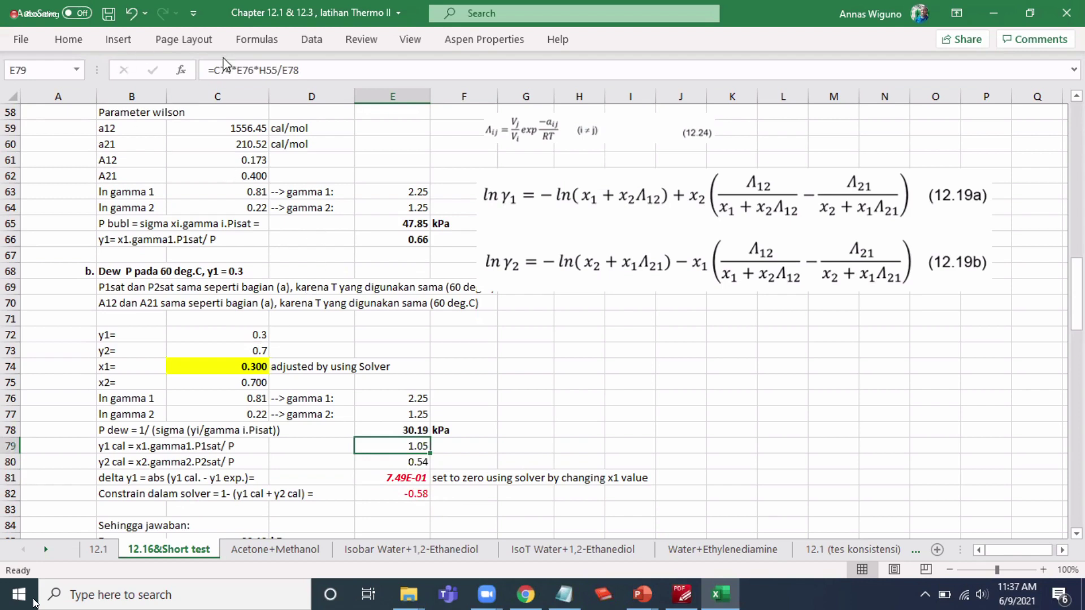
Step: Open Solver and set its objective to the delta y1 cell E81, minimised
left_click(311, 40)
left_click(1022, 71)
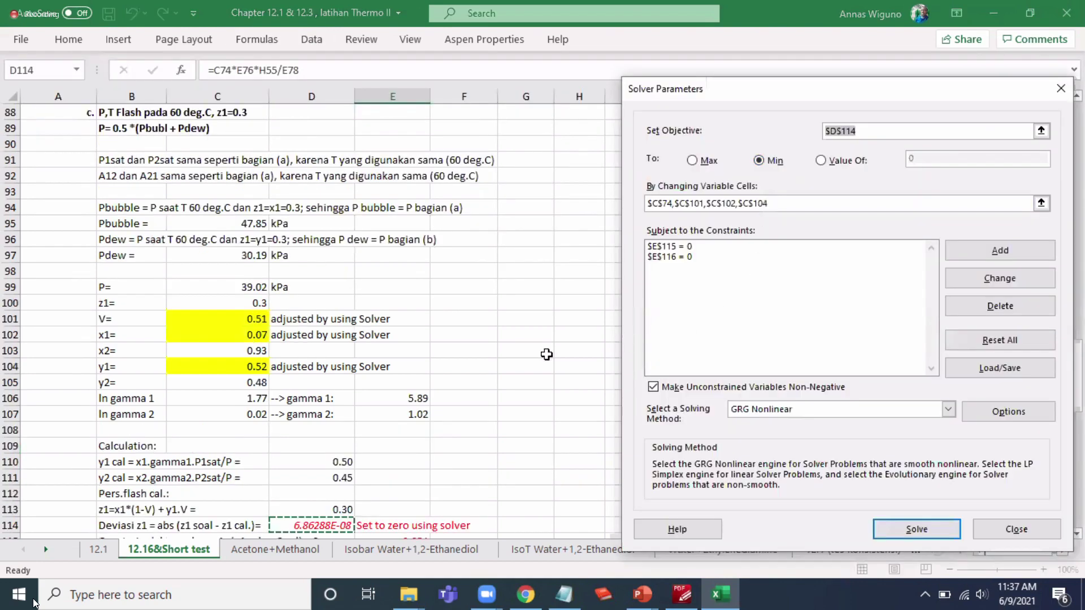
scroll(546, 354, "up", 9)
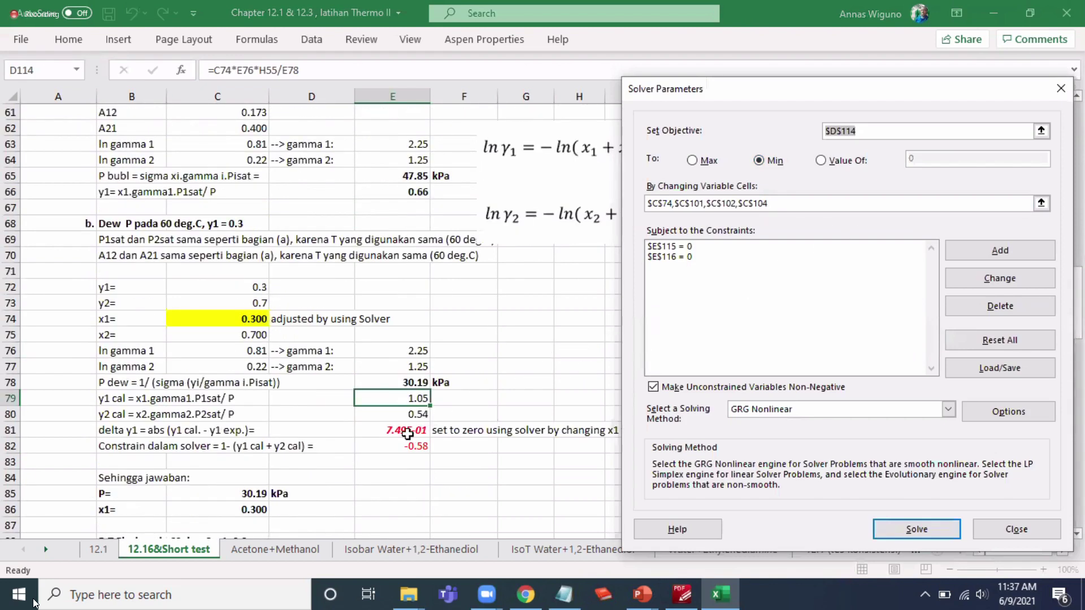
left_click(375, 428)
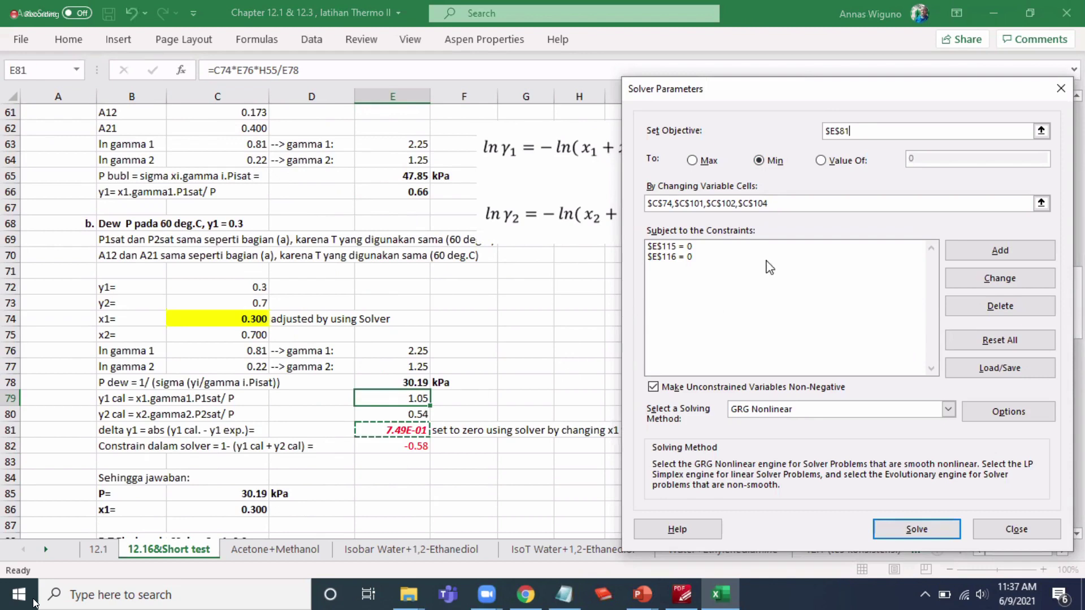
Step: Replace Solver's changing variable cells with only the x1 cell C74
left_click(1034, 203)
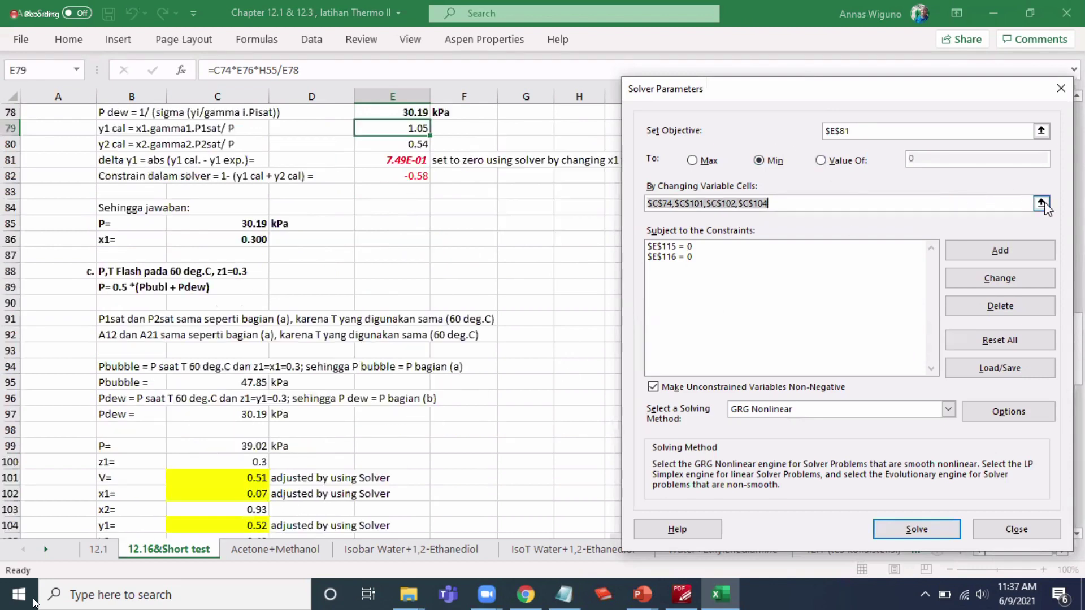
left_click(1041, 203)
scroll(588, 330, "up", 9)
scroll(584, 334, "down", 4)
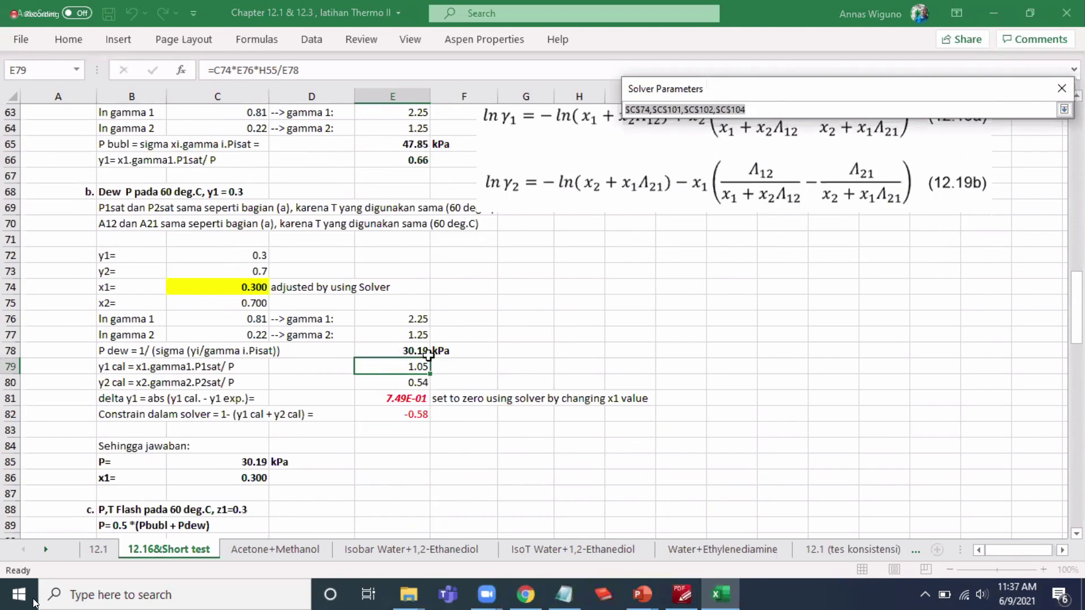
left_click(253, 287)
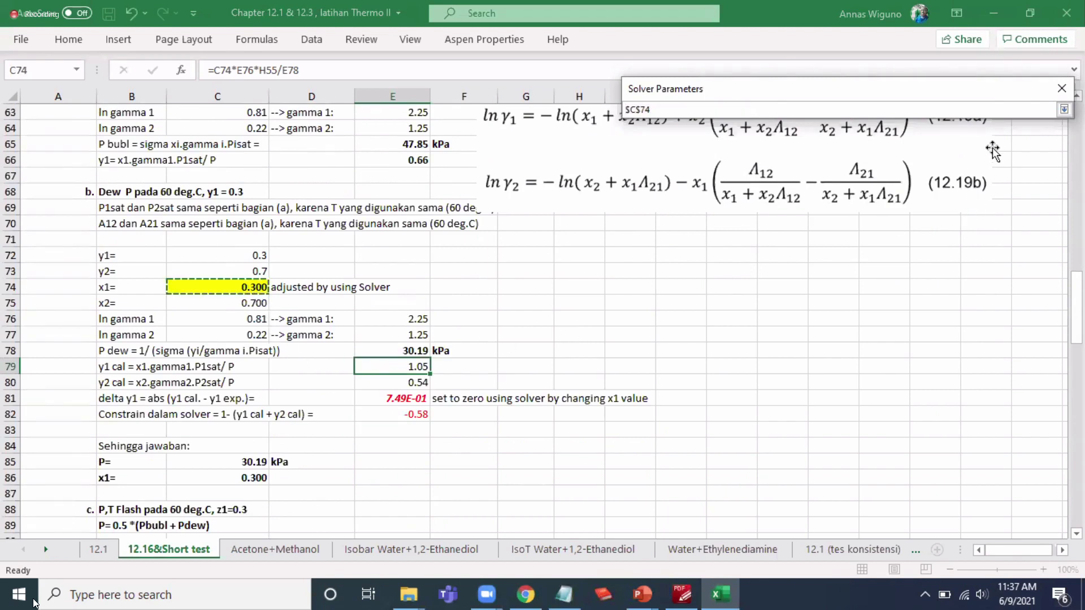
left_click(1064, 110)
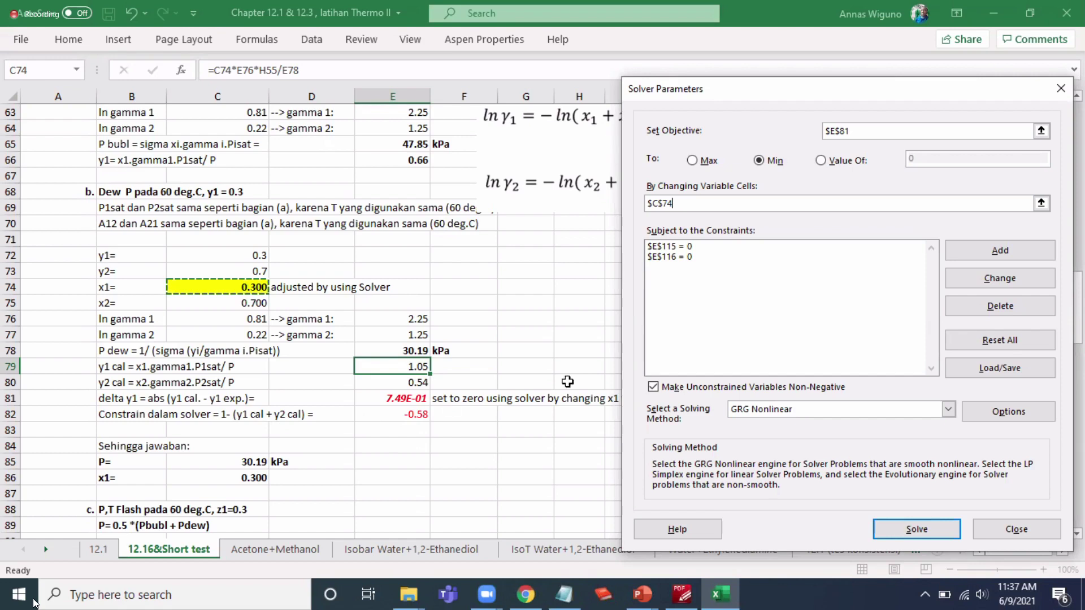
Step: Remove the Solver constraints on E115 and E116
left_click(691, 248)
left_click(999, 306)
key("Escape")
left_click(678, 246)
left_click(1022, 306)
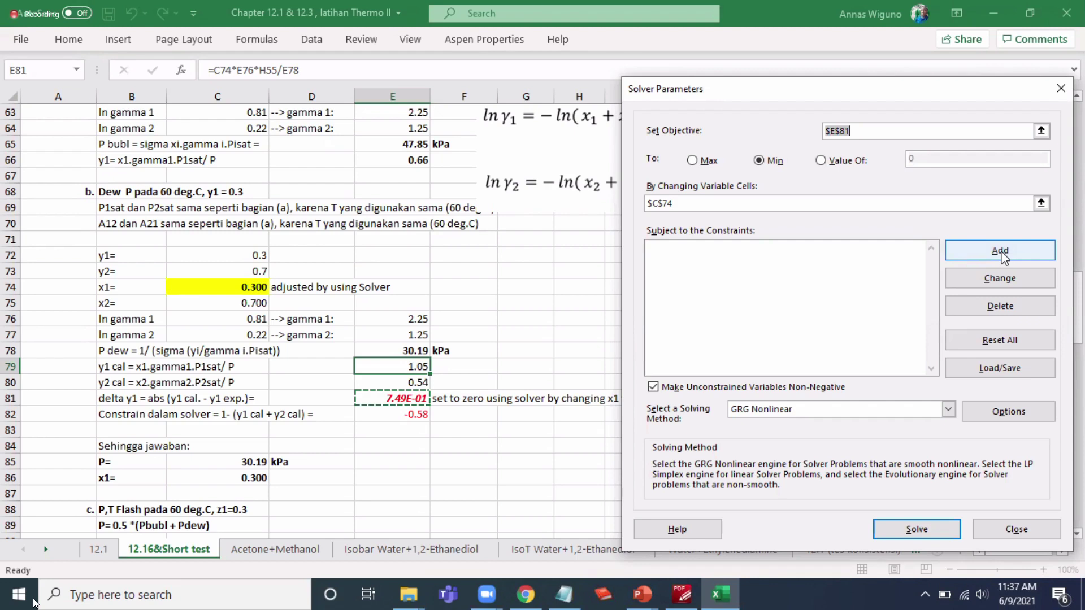
Step: Add a Solver constraint that the part b constraint cell E82 equals 0
left_click(1001, 252)
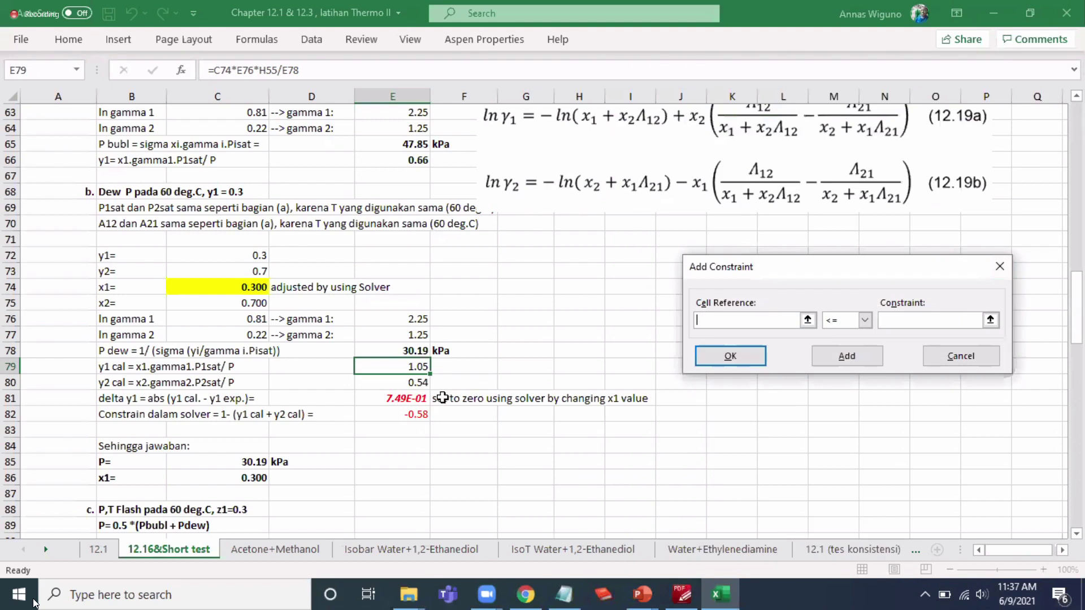
left_click(409, 416)
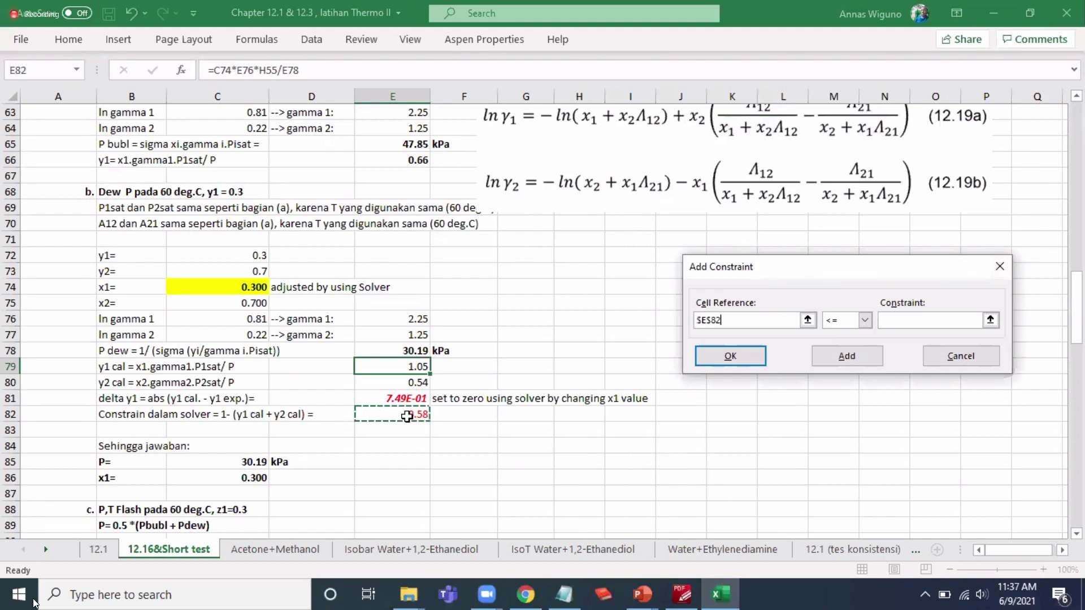
left_click(865, 320)
left_click(842, 345)
left_click(910, 326)
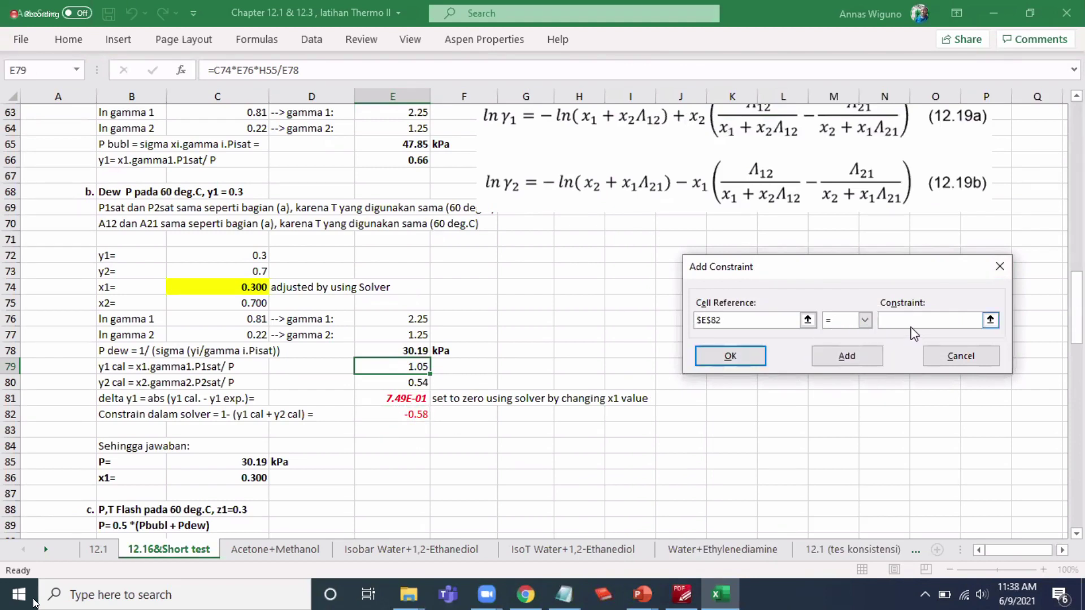
left_click(753, 361)
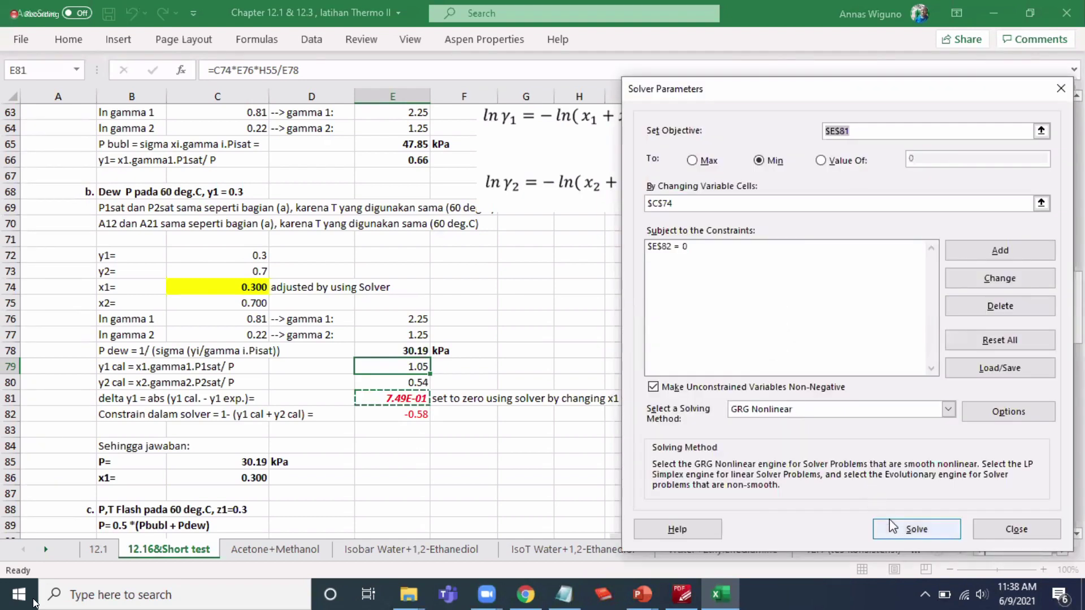
Step: Run Solver for the part b dew pressure and keep its solution in the sheet
left_click(889, 525)
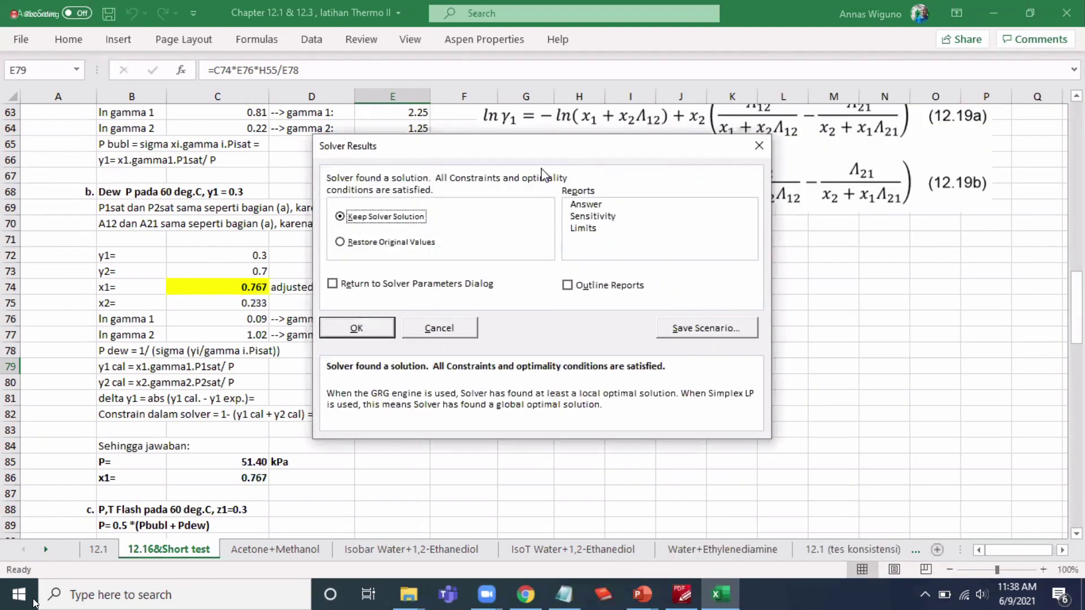
left_click_drag(564, 162, 874, 175)
left_click(685, 346)
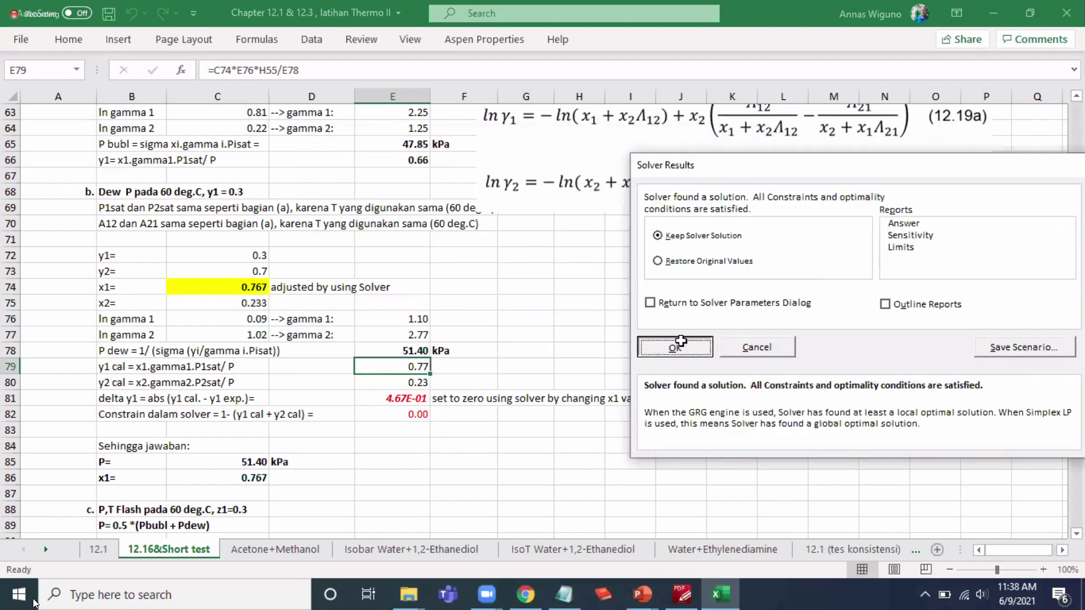
left_click(741, 374)
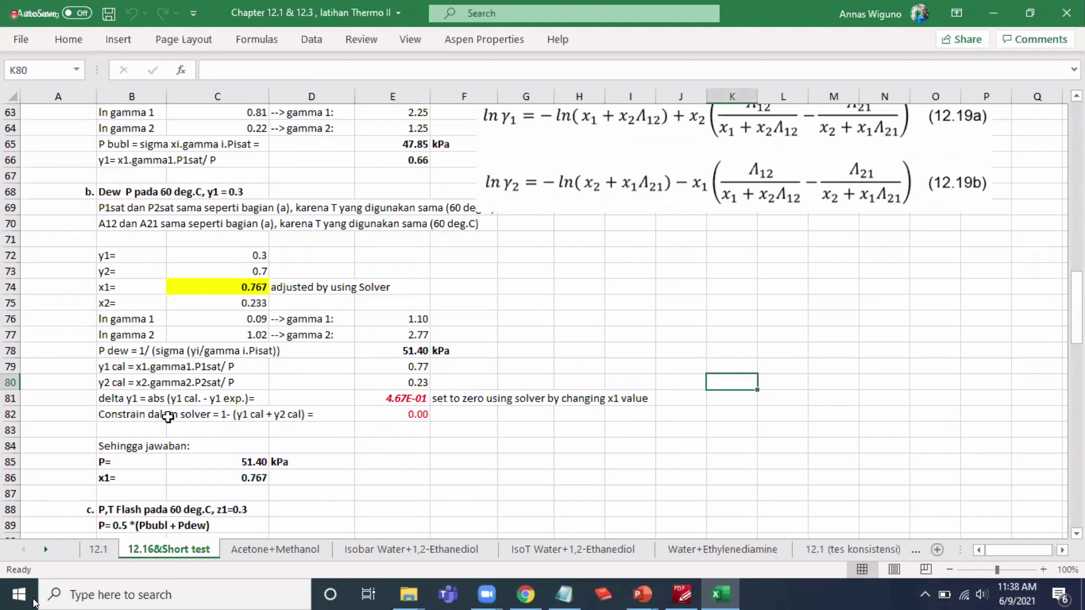
Step: Check the solved delta y1 and constraint in rows 81 and 82 against y1 in C72 and y1 cal in E79
left_click_drag(125, 398, 469, 403)
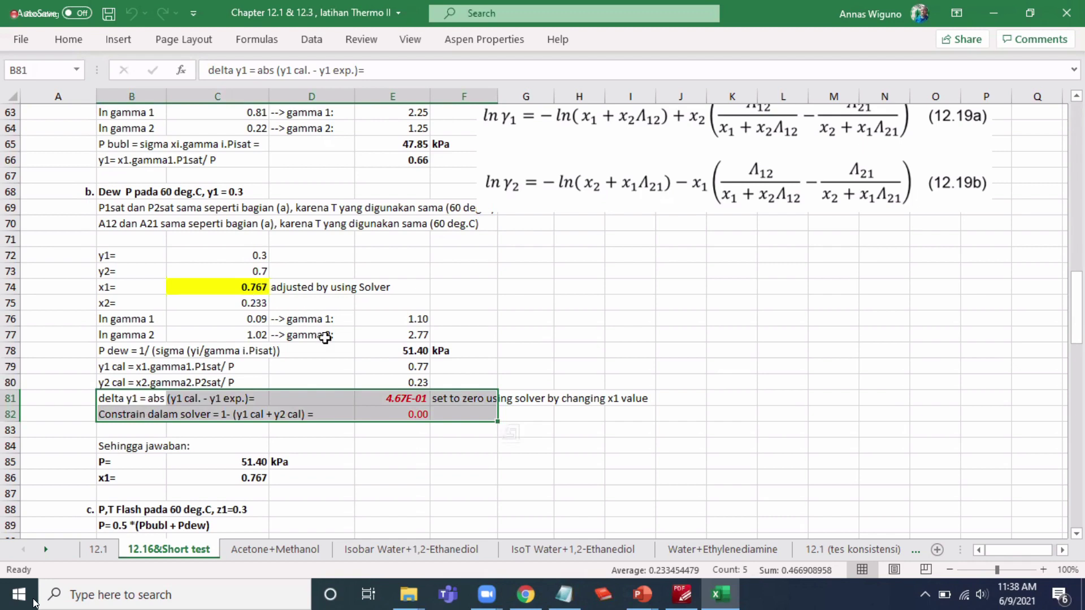
left_click(422, 366)
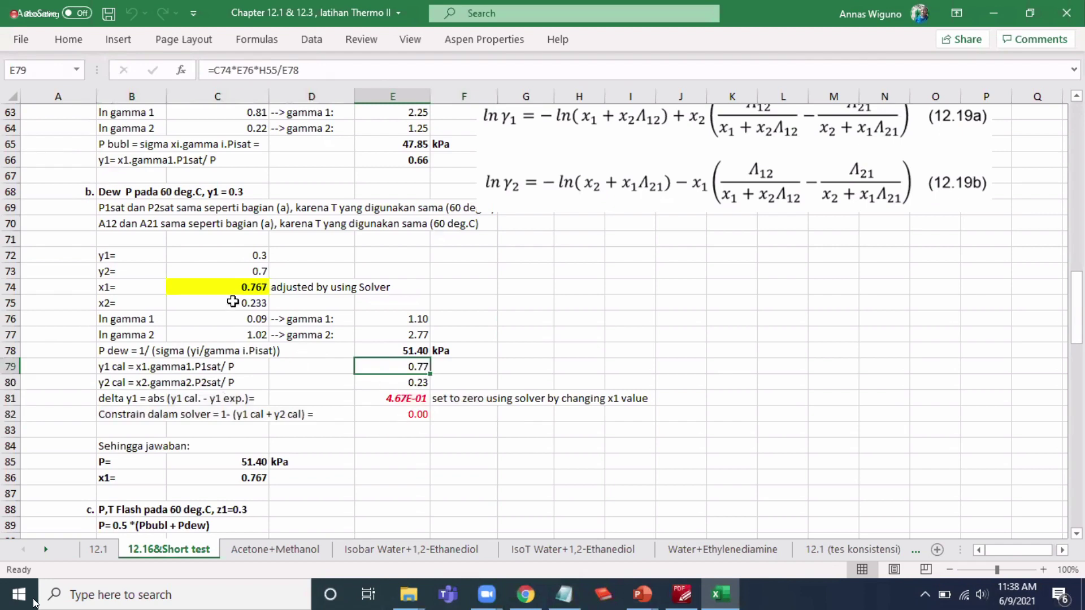
left_click(249, 256)
left_click(401, 368)
double_click(413, 415)
key("Return")
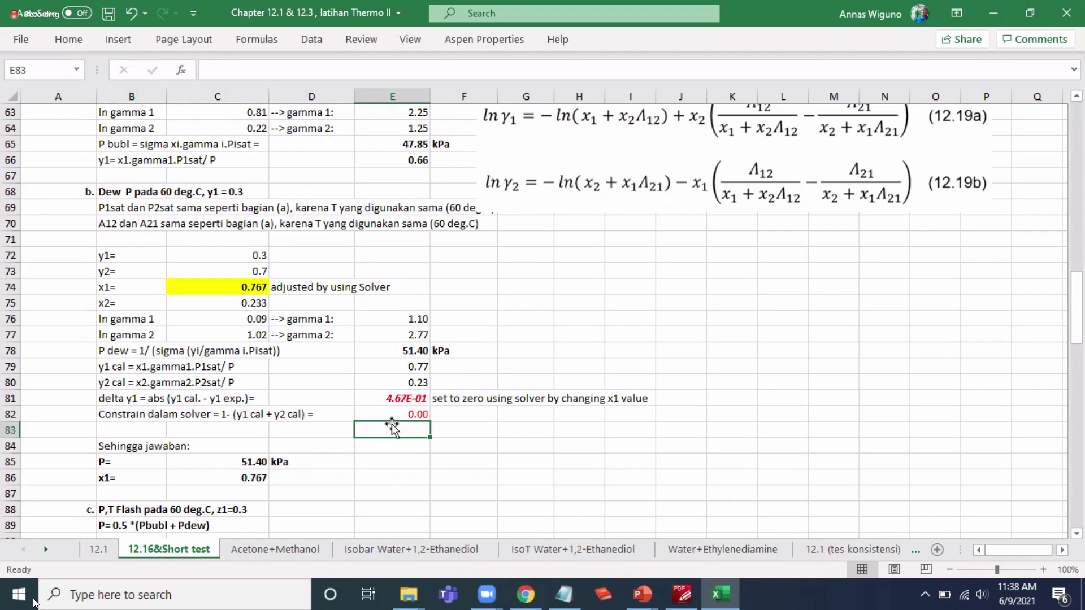
double_click(417, 397)
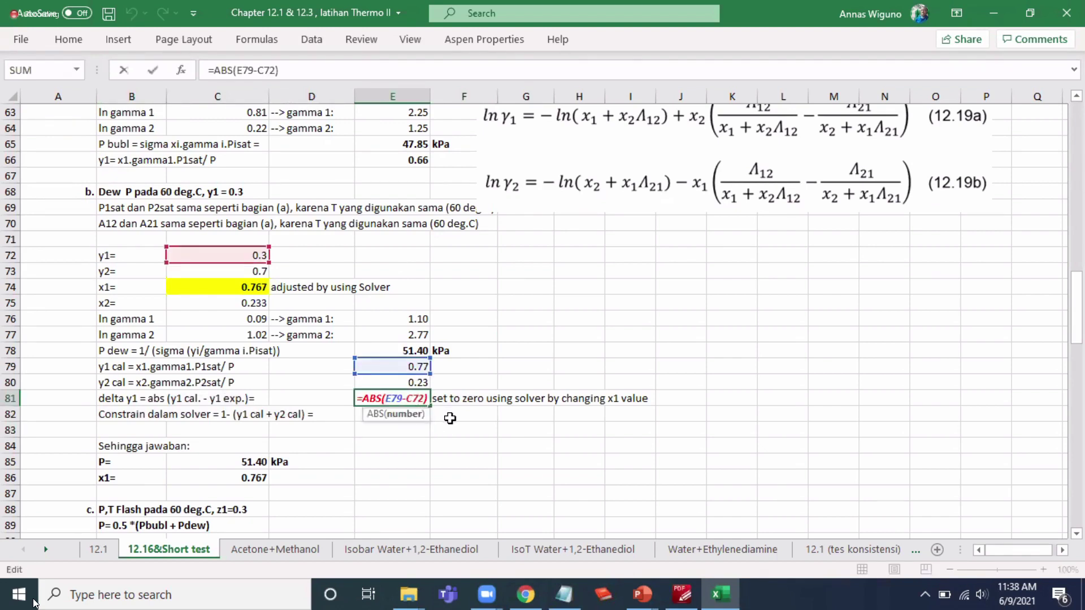
key("Return")
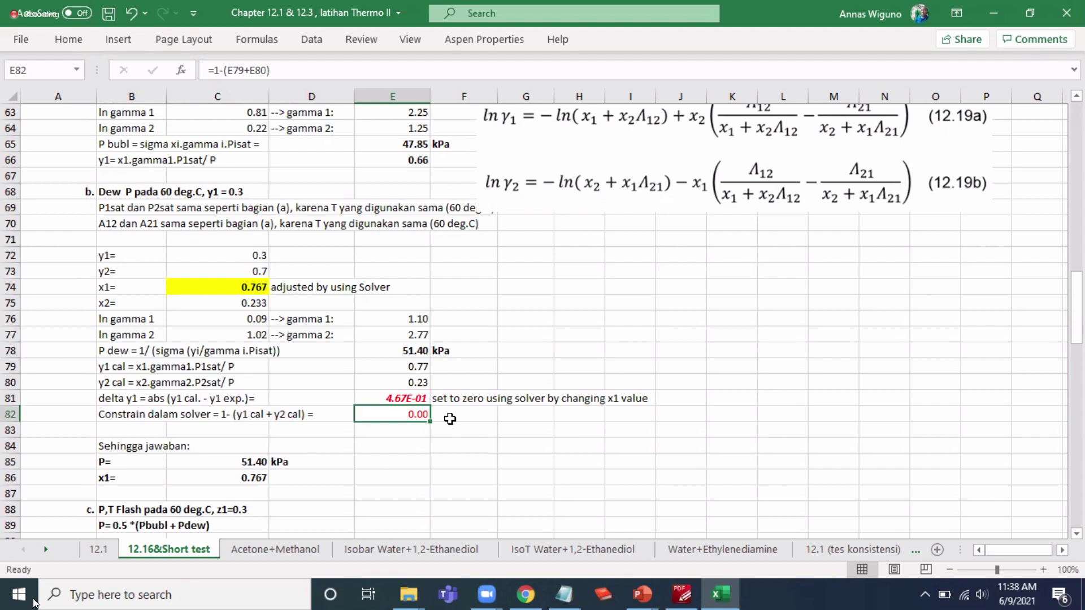
Step: Set the number format of delta y1 in E81 to General so it displays as a plain decimal
left_click(421, 400)
left_click(69, 39)
left_click(594, 70)
left_click(556, 99)
left_click_drag(392, 446, 392, 407)
left_click(392, 406)
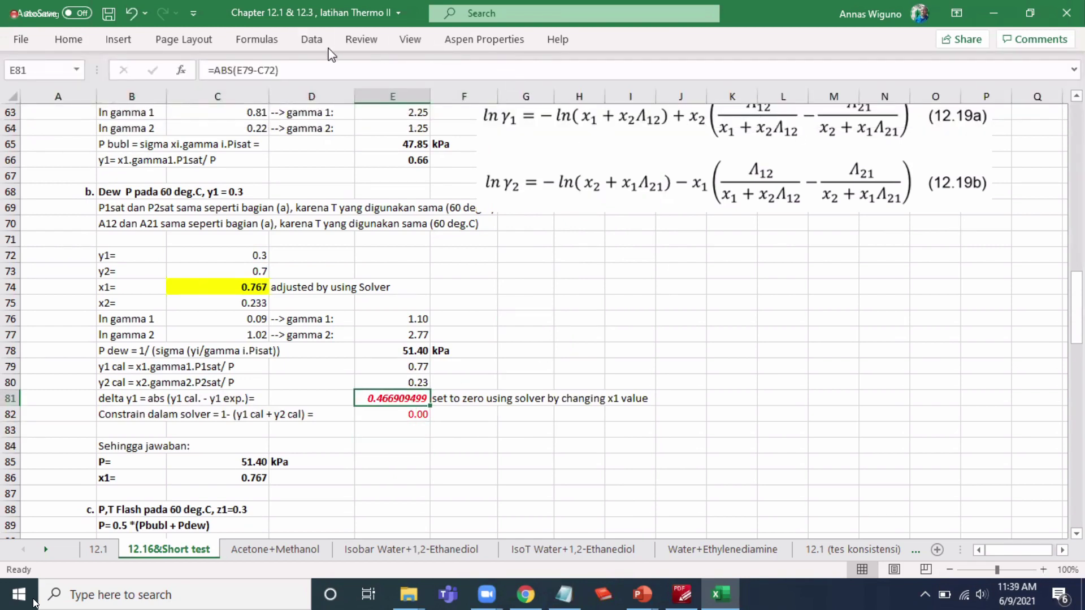
Step: Reopen Solver and reselect E81 as the objective, keeping C74 as the changing cell
left_click(311, 40)
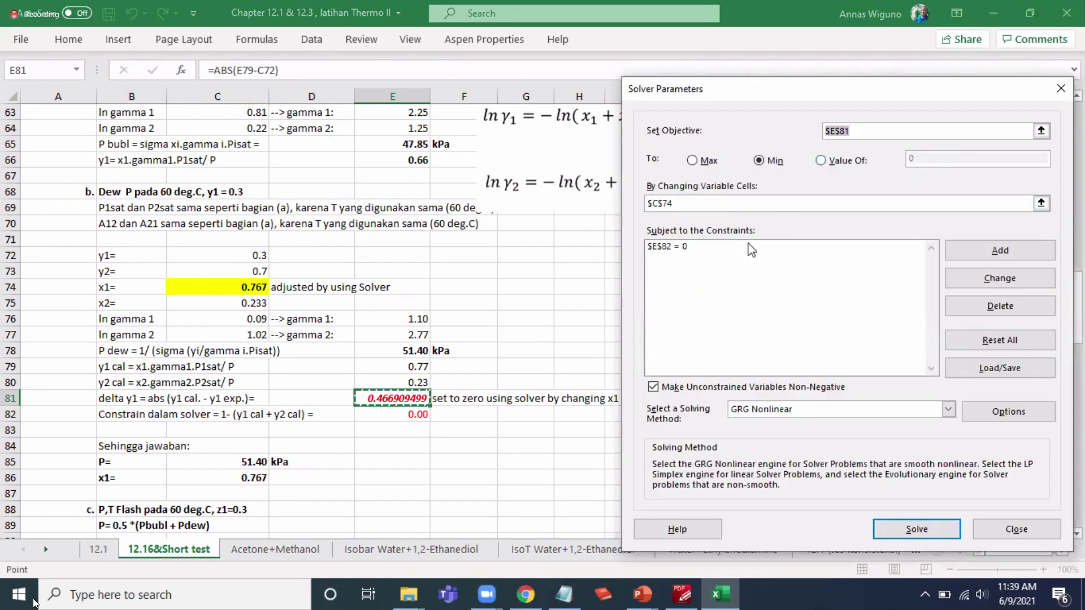
left_click(379, 397)
left_click(1041, 203)
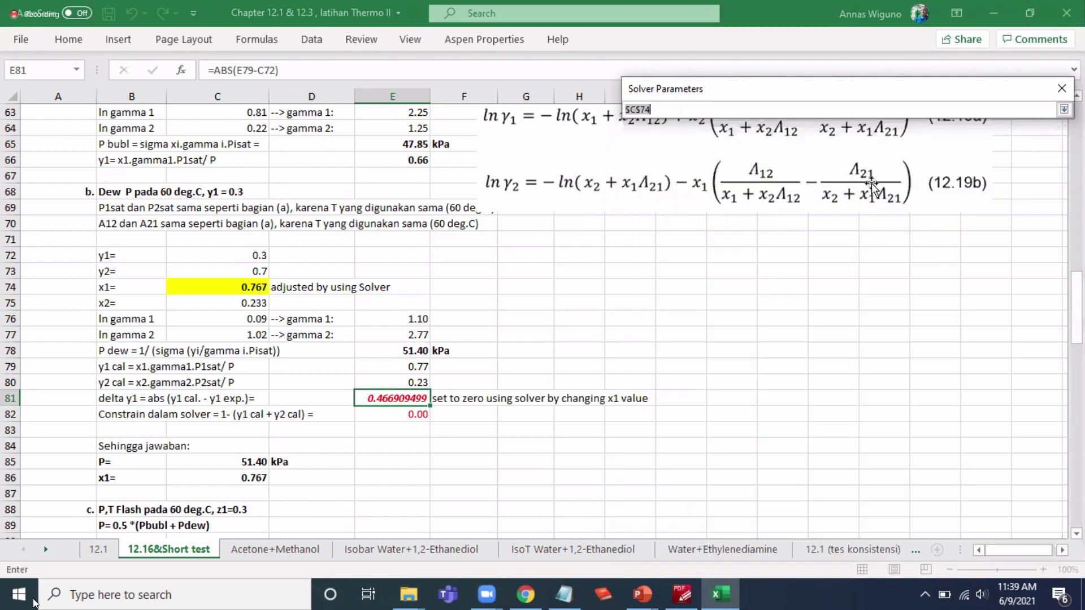
left_click(1064, 110)
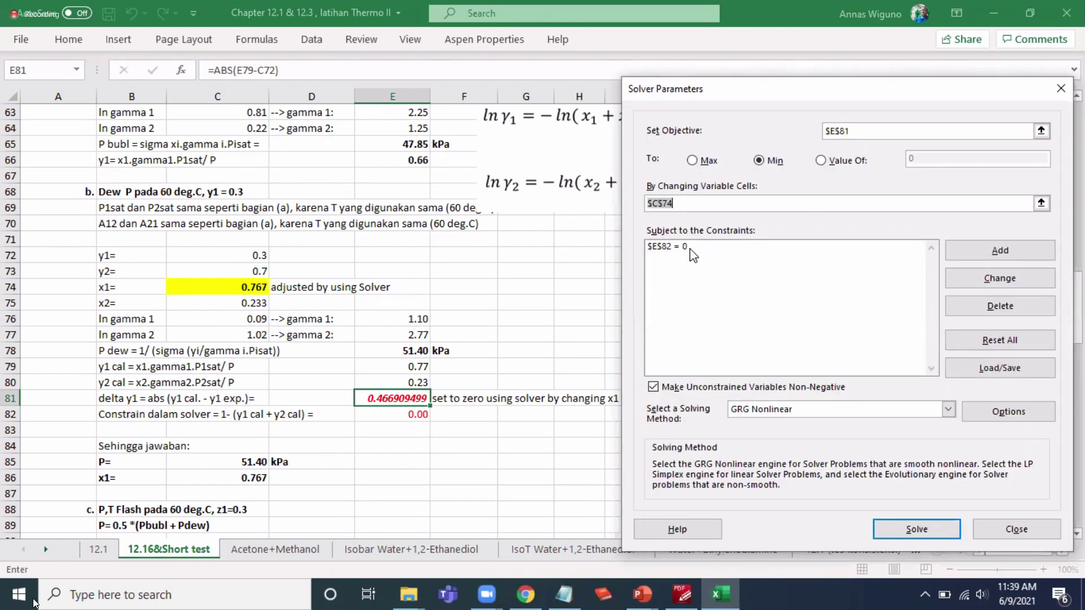
Step: Confirm the constraint E82 = 0, minimise E81 by changing C74 with Solver, and keep the solution
left_click(694, 247)
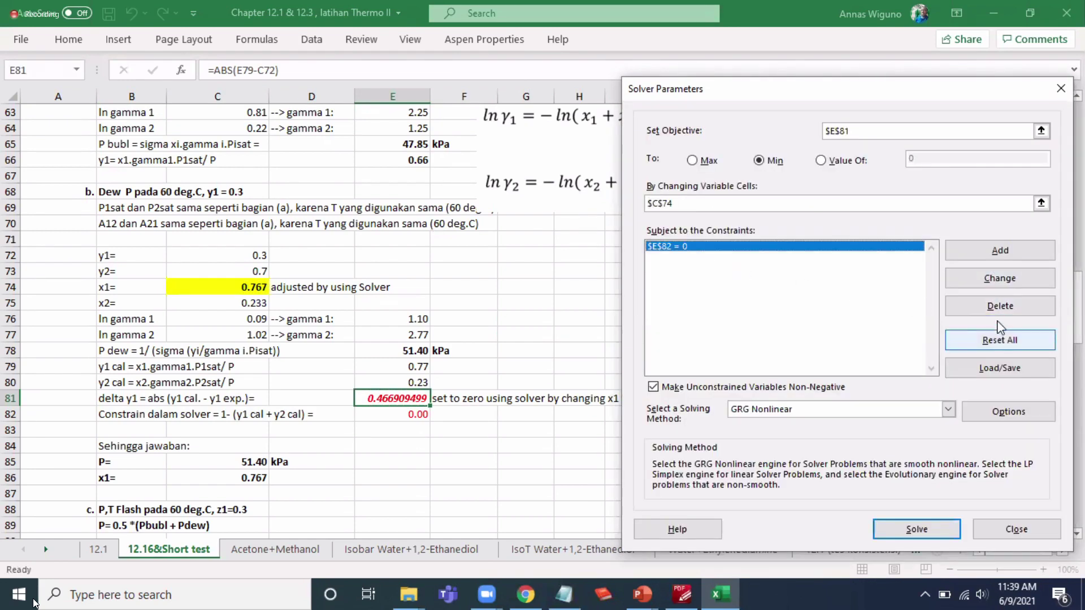
left_click(1000, 278)
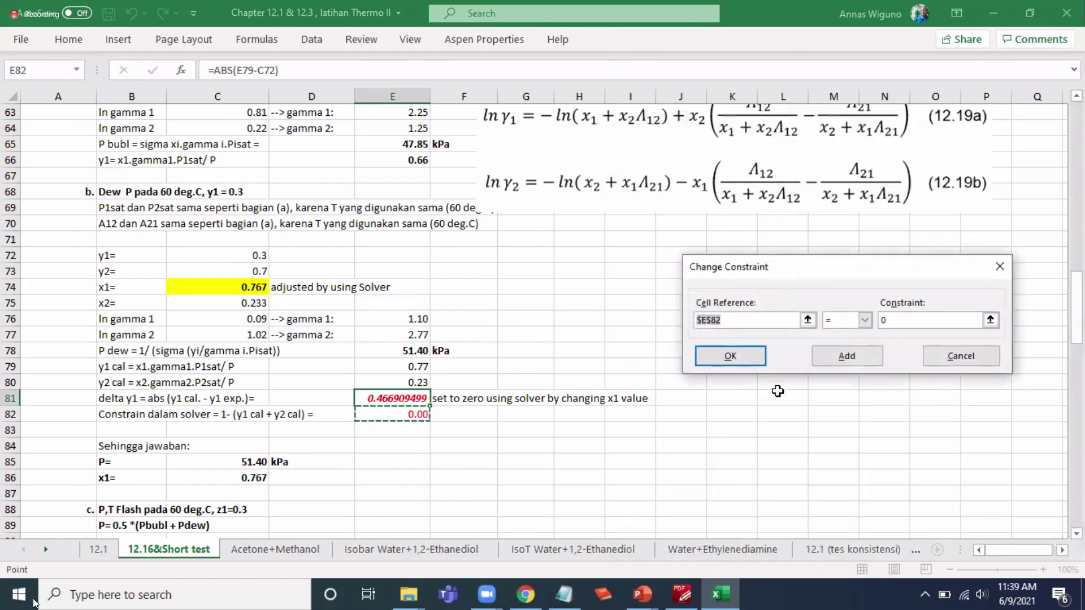
left_click(728, 357)
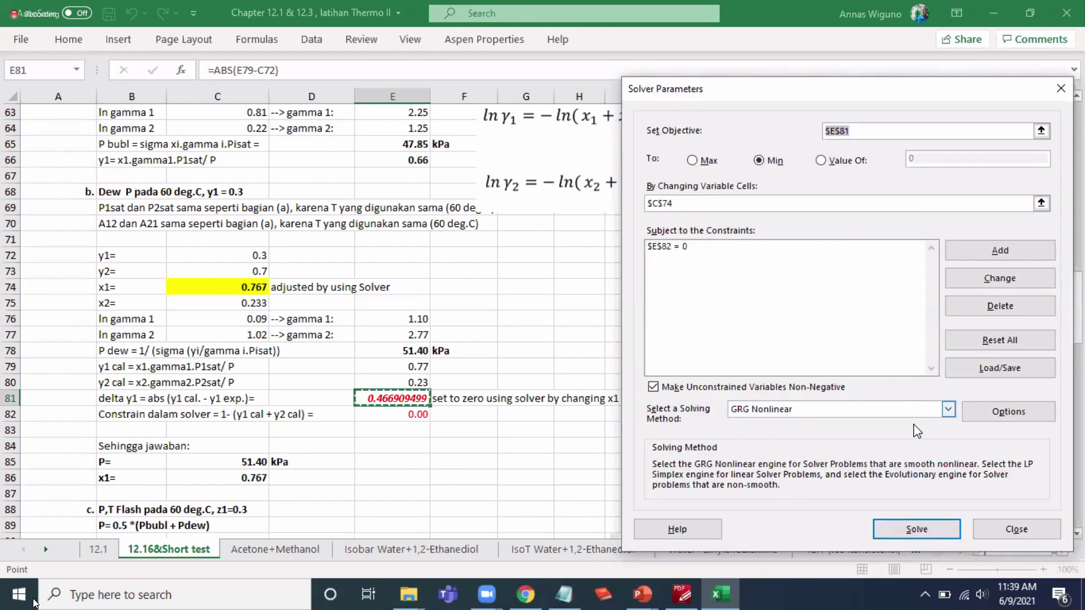
left_click(911, 527)
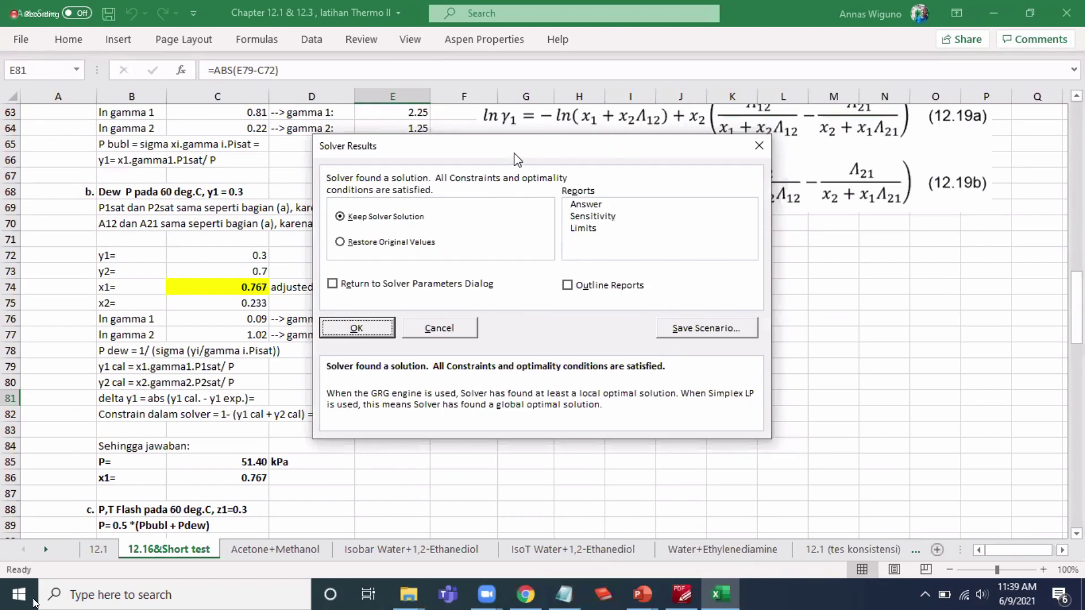
left_click_drag(516, 153, 747, 175)
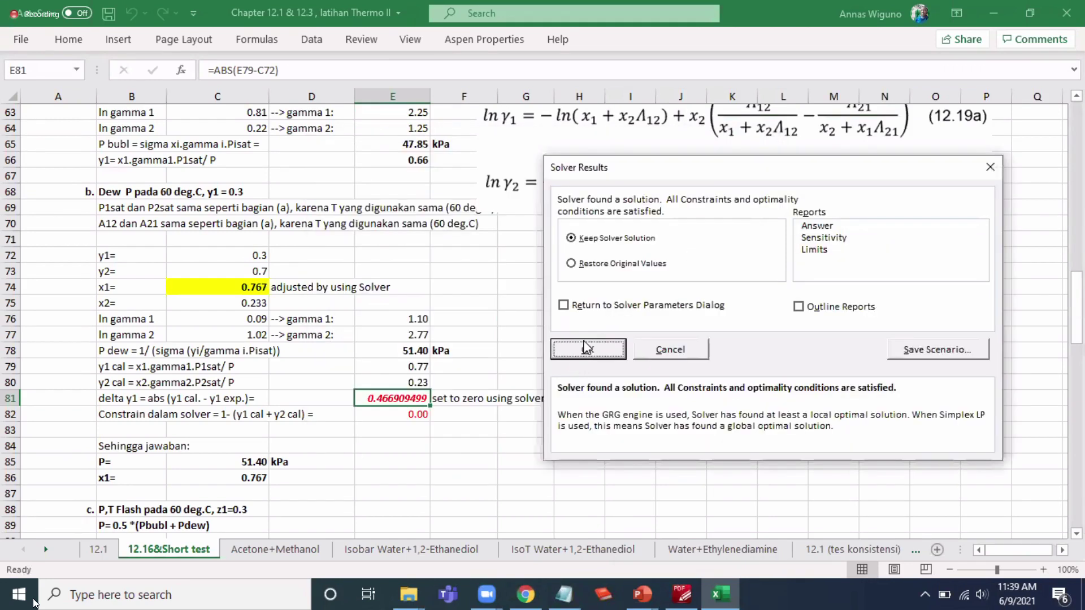
left_click(590, 352)
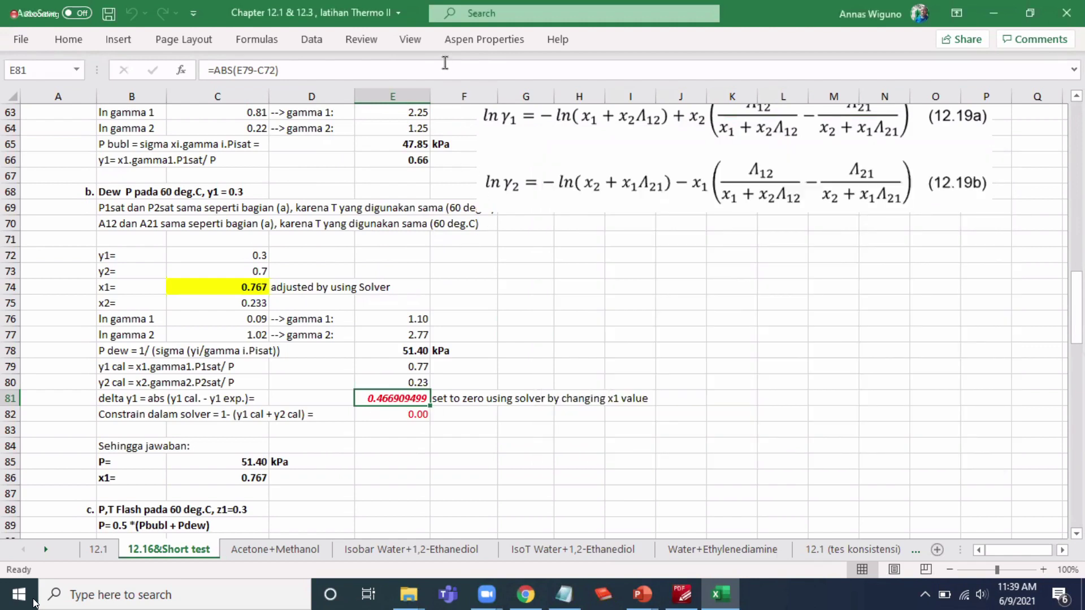
Step: Try solving with the objective E81 set to a value of 0, and dismiss the Solver results
left_click(312, 40)
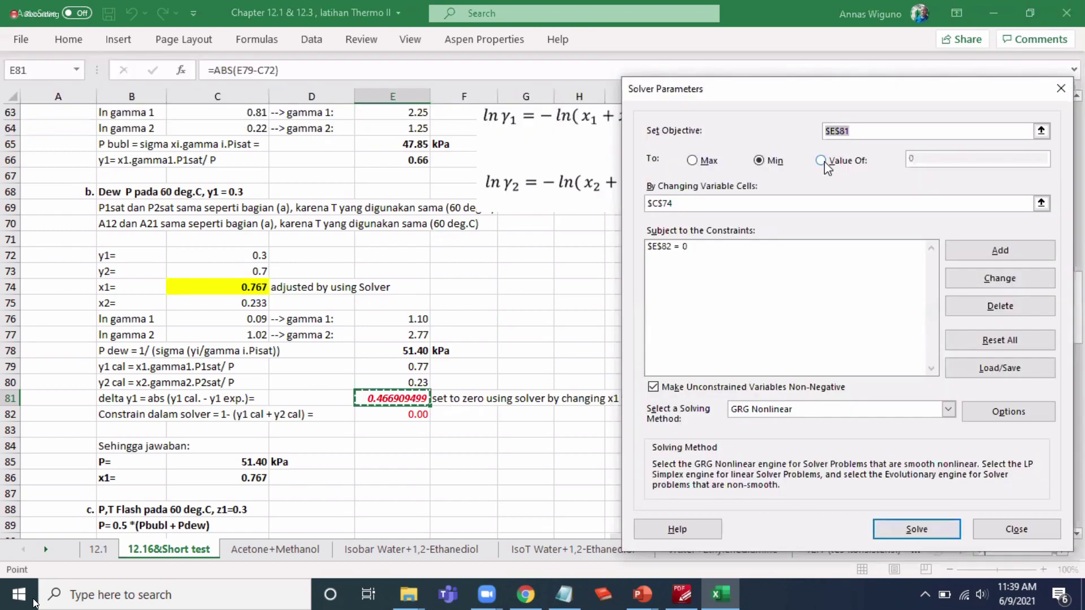
left_click(822, 161)
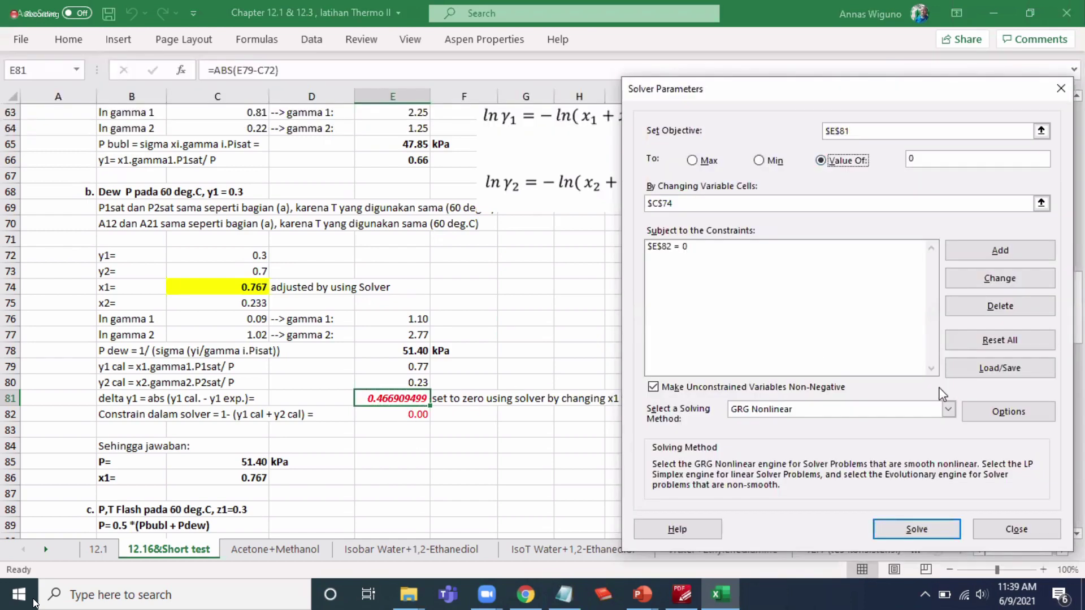
left_click(924, 529)
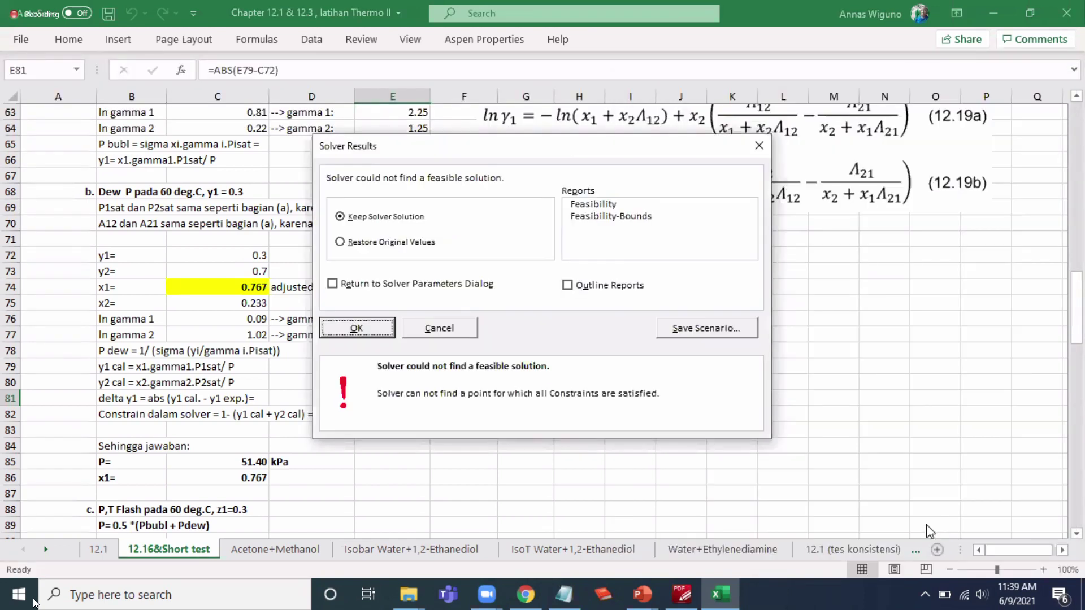
left_click_drag(557, 154, 859, 185)
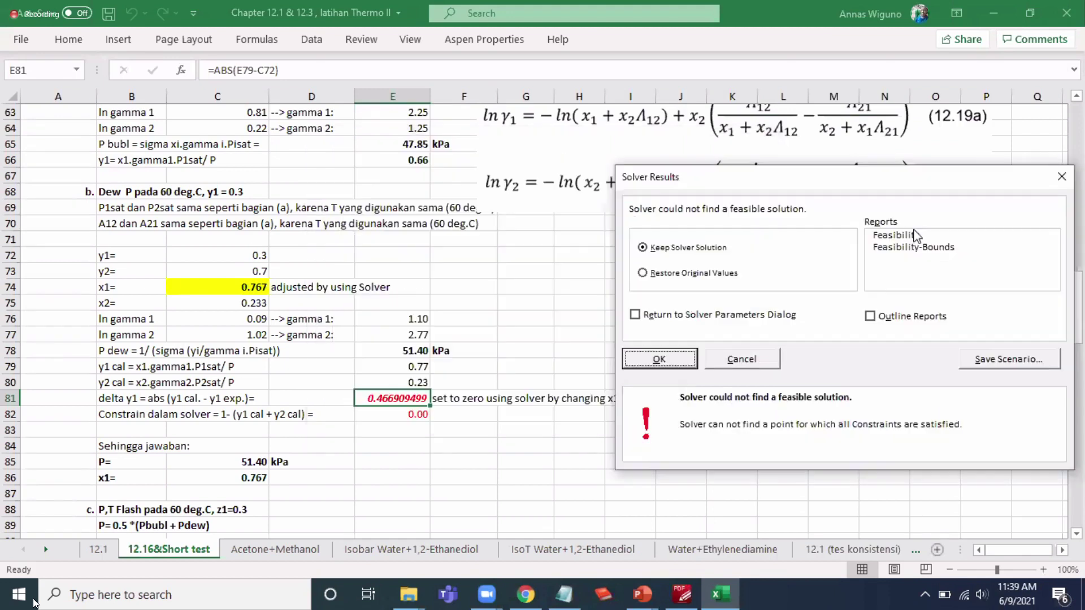
left_click(1062, 174)
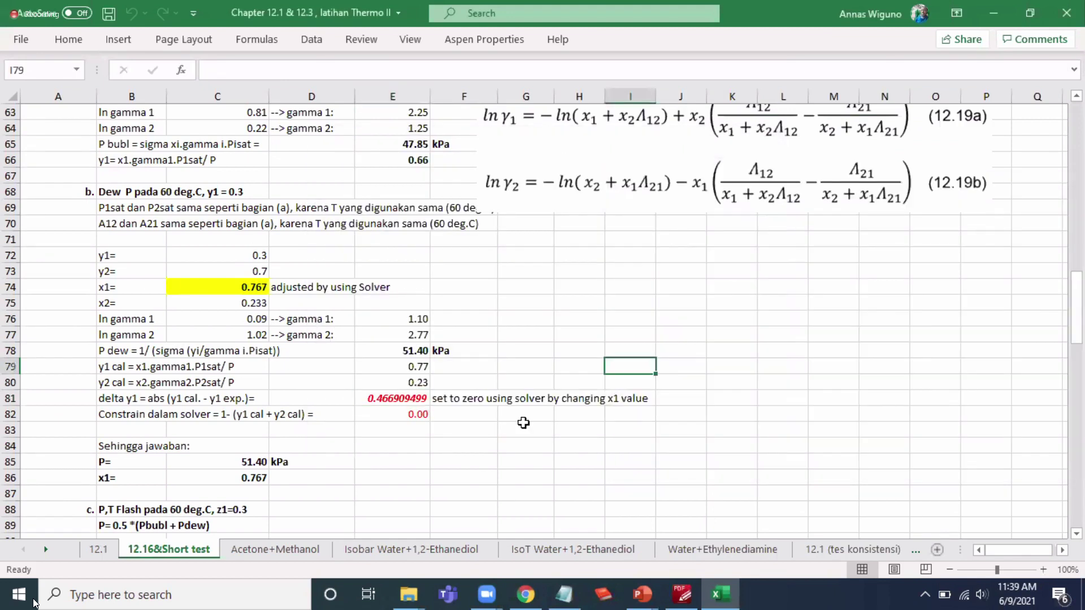
Step: Replace the delta y1 formula in E81 with =E79-C72, dropping the absolute value
double_click(403, 398)
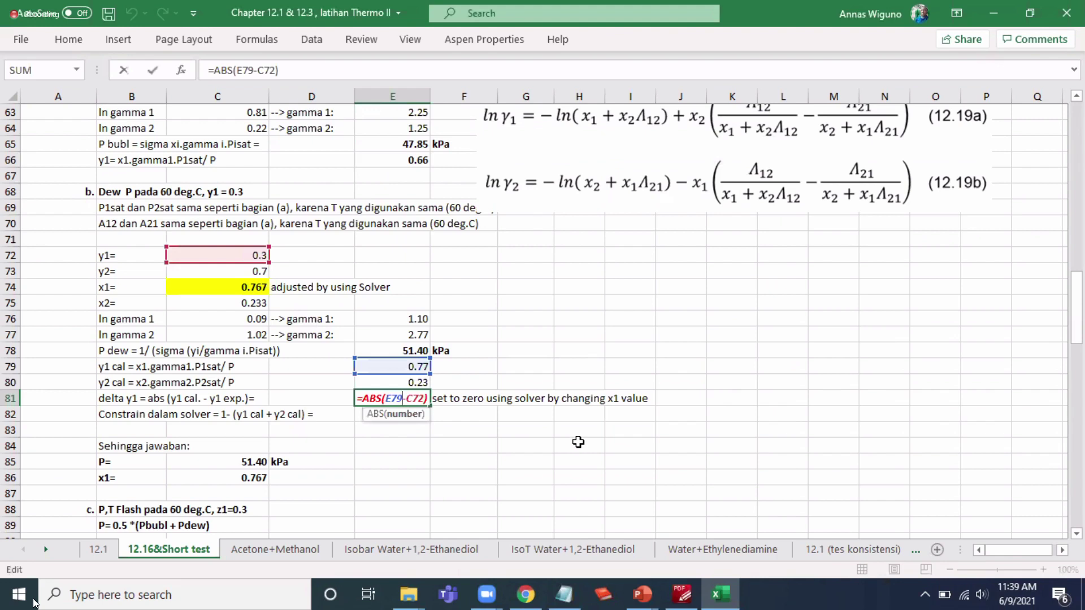
key("Return")
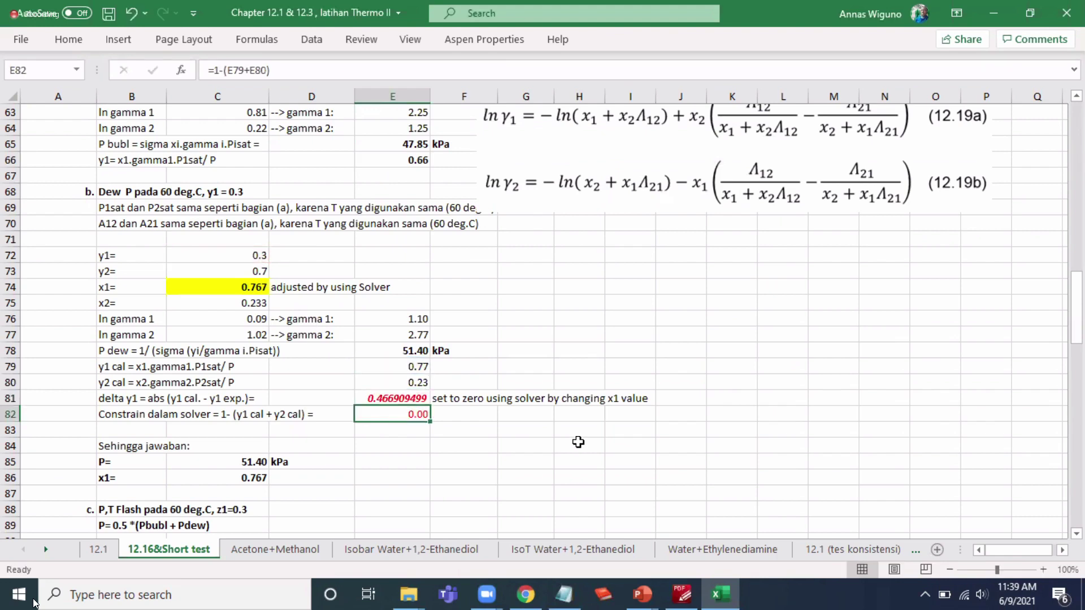
key("Up")
type("=")
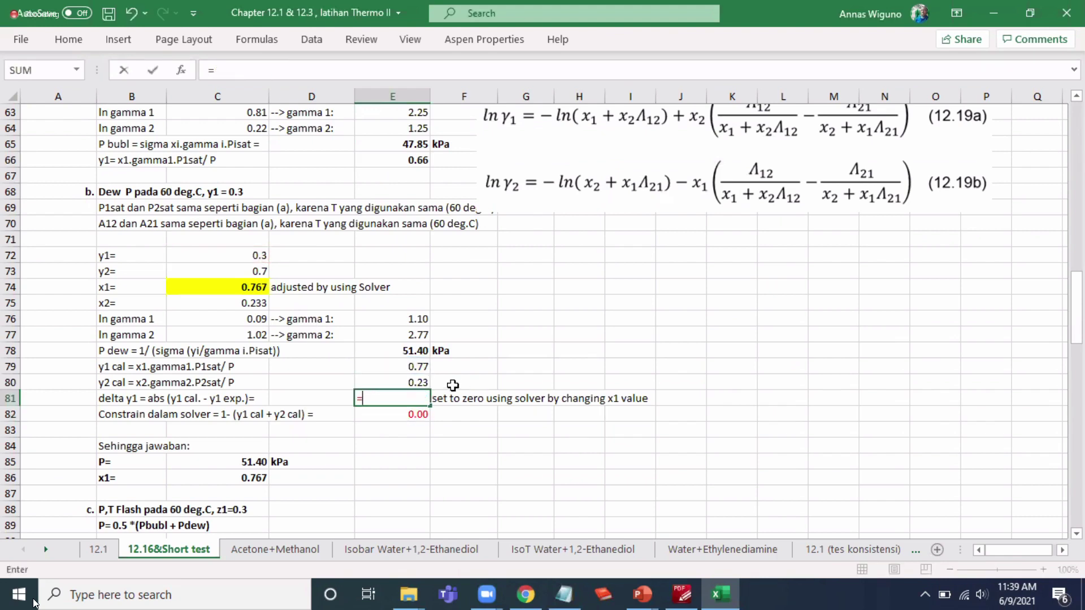
left_click(415, 371)
type("-")
left_click(257, 256)
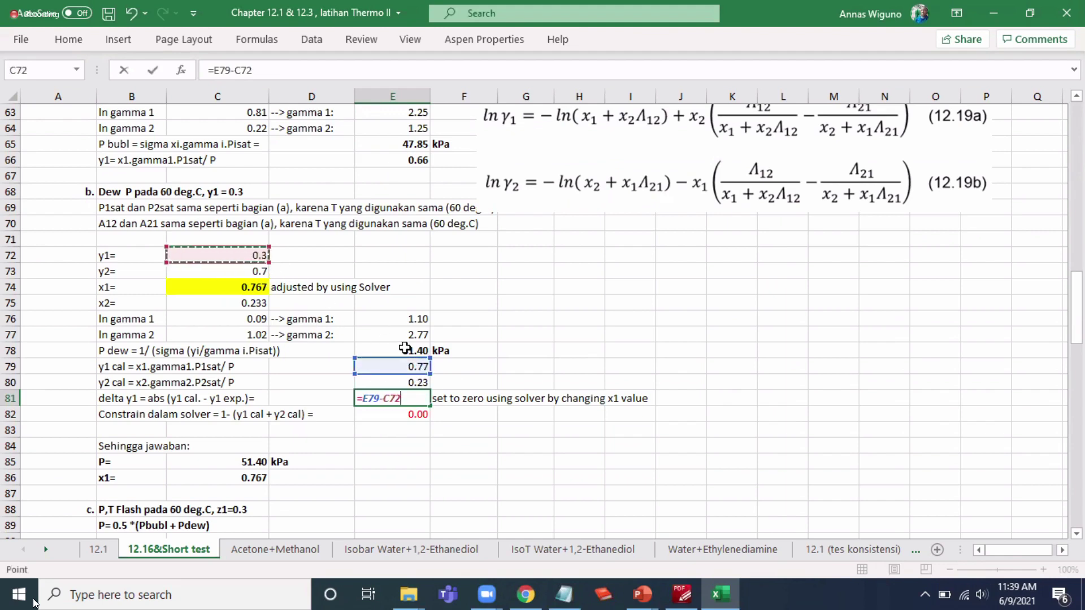
key("Return")
key("Up")
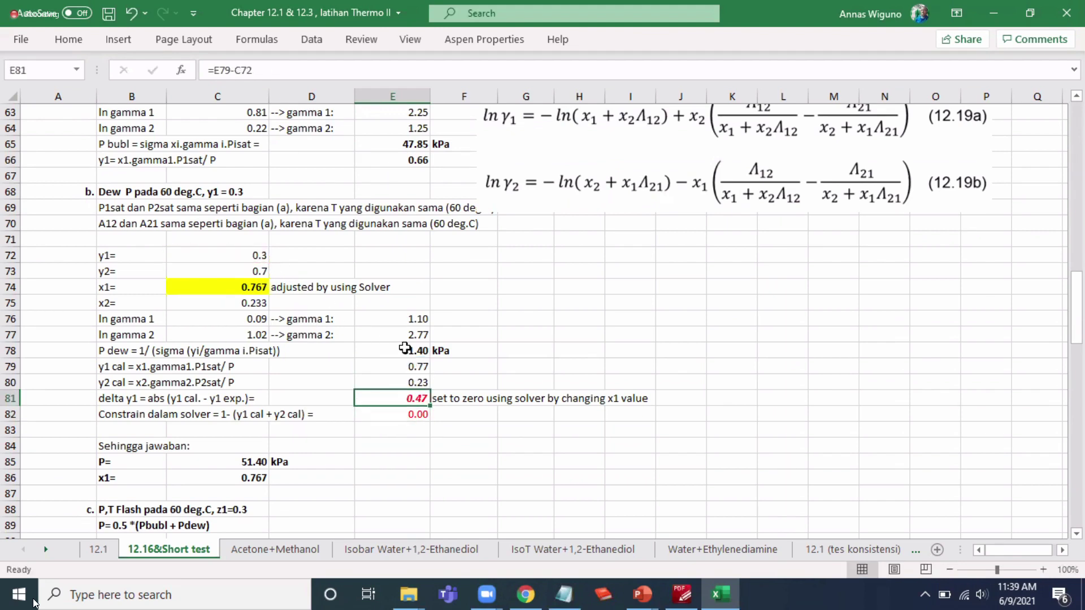
Step: Try Solver again on the rewritten E81 with a target value of 0, and dismiss the results
left_click(311, 39)
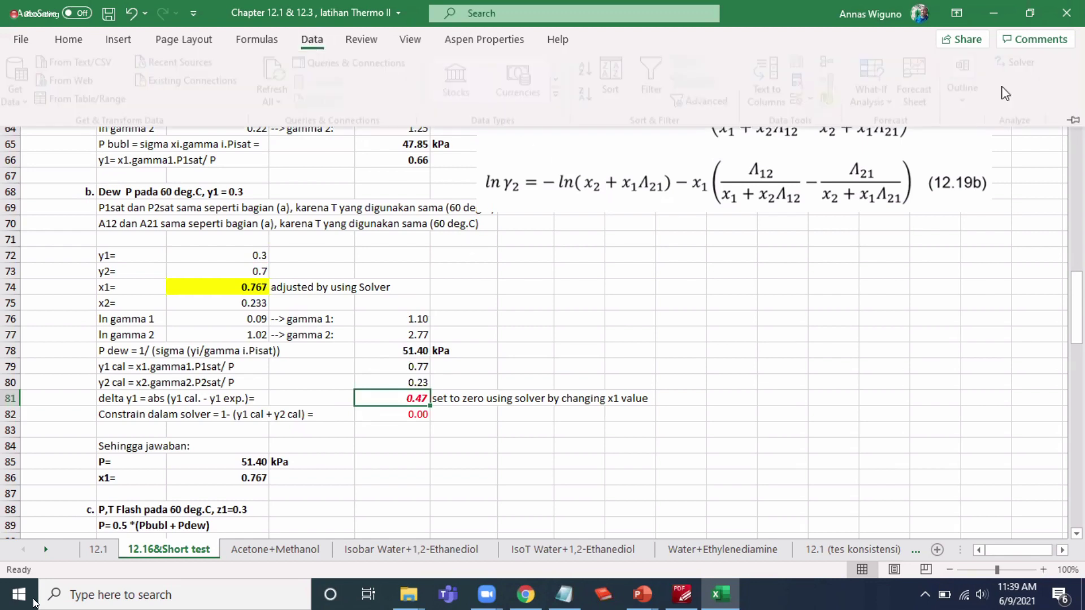
left_click(1042, 62)
left_click(421, 399)
left_click(915, 529)
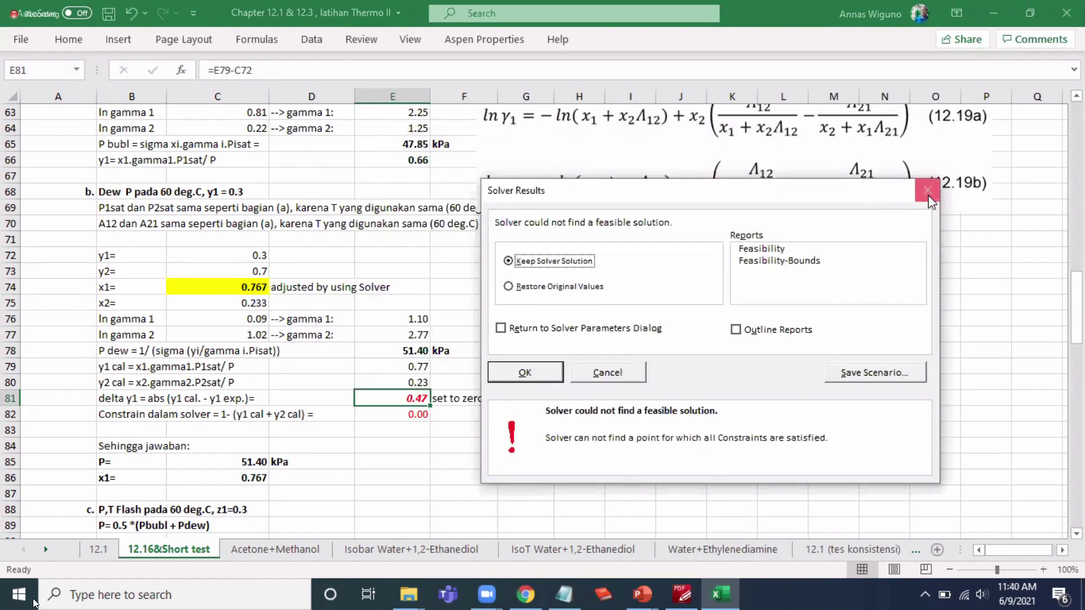
left_click(927, 187)
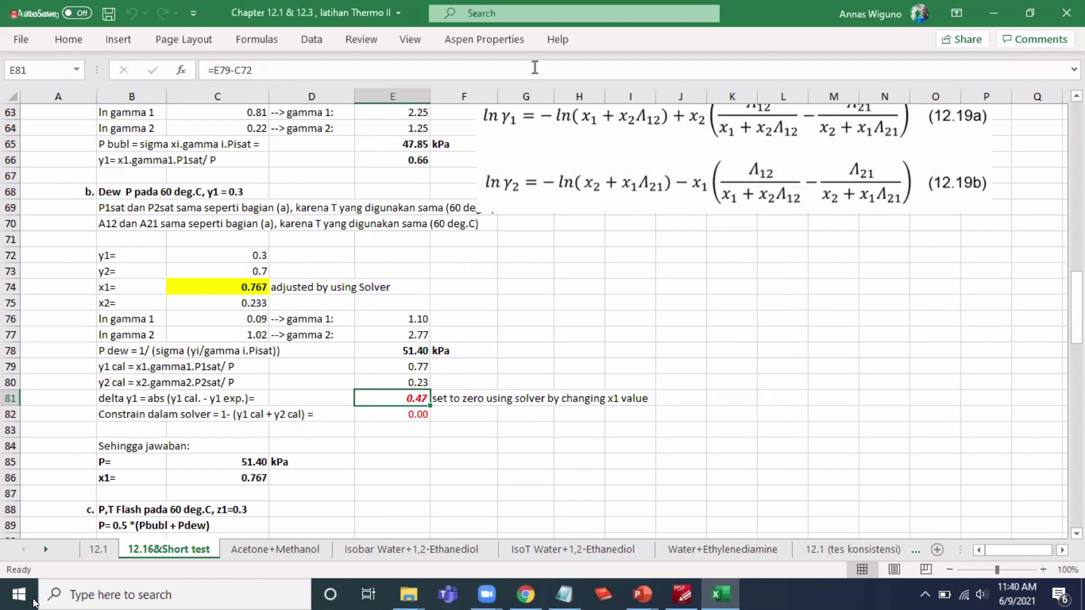
Step: Switch the Solver objective E81 to Min, solve, and keep the solution
left_click(312, 39)
left_click(1017, 72)
left_click(758, 161)
left_click(921, 530)
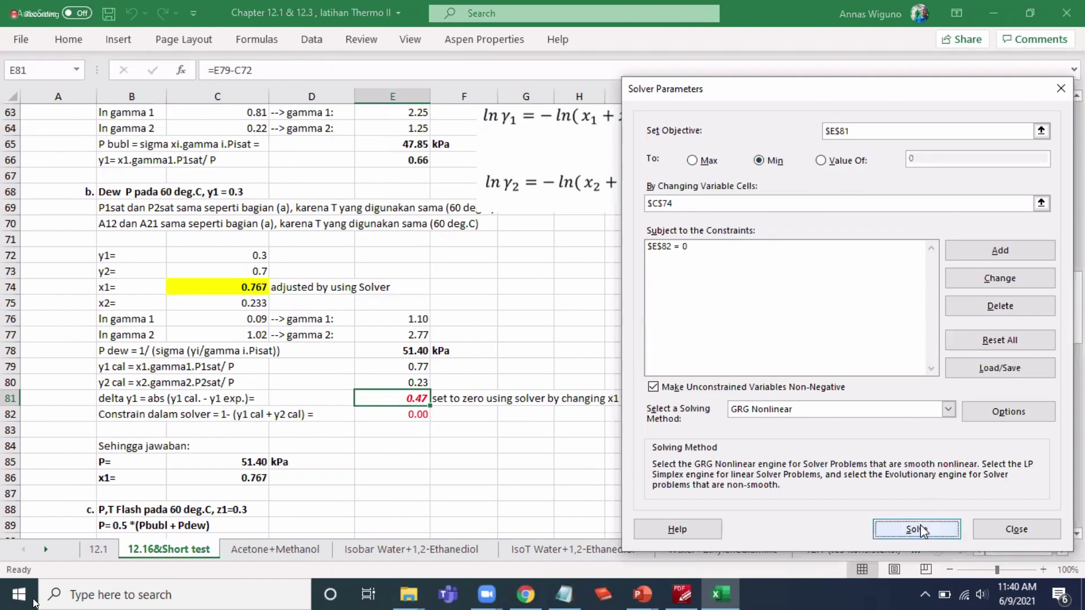
left_click_drag(571, 157, 611, 167)
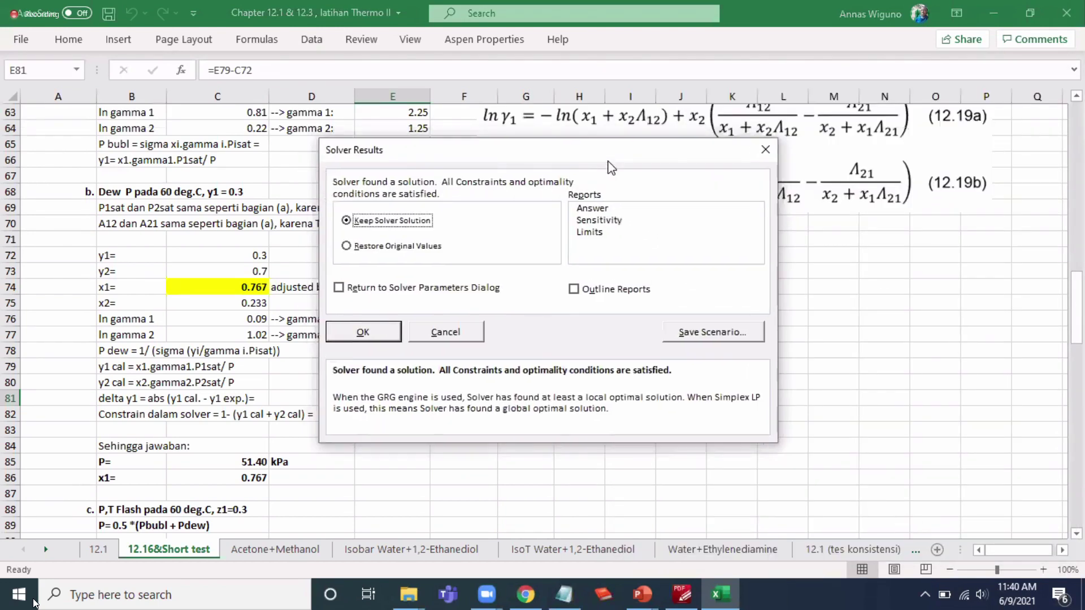
key("Return")
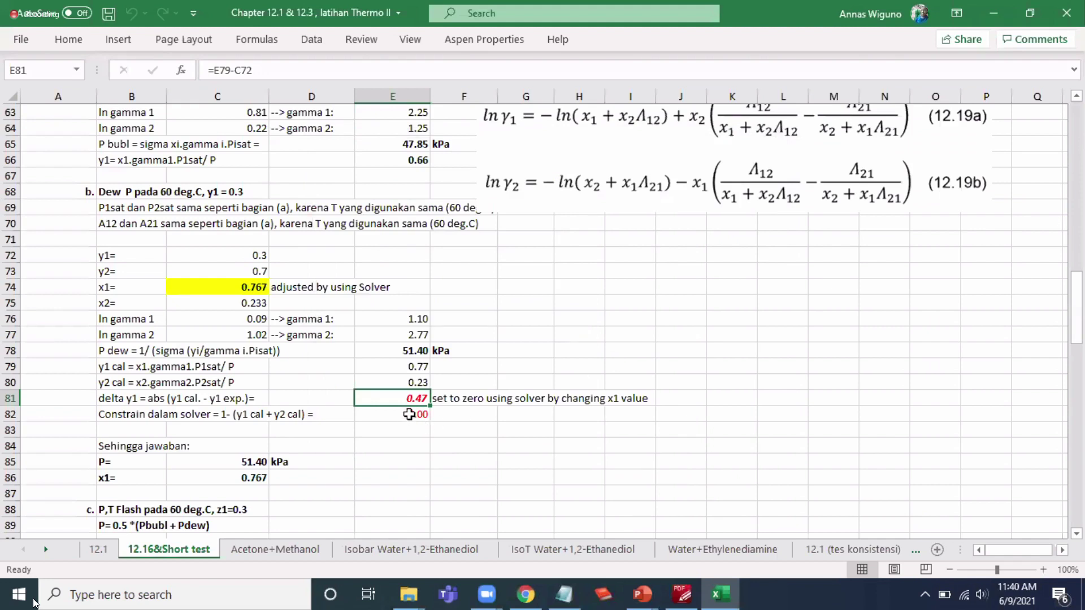
Step: Recheck the delta y1 formula in E81 and enter 0.1 as the starting x1 guess in C74
double_click(410, 398)
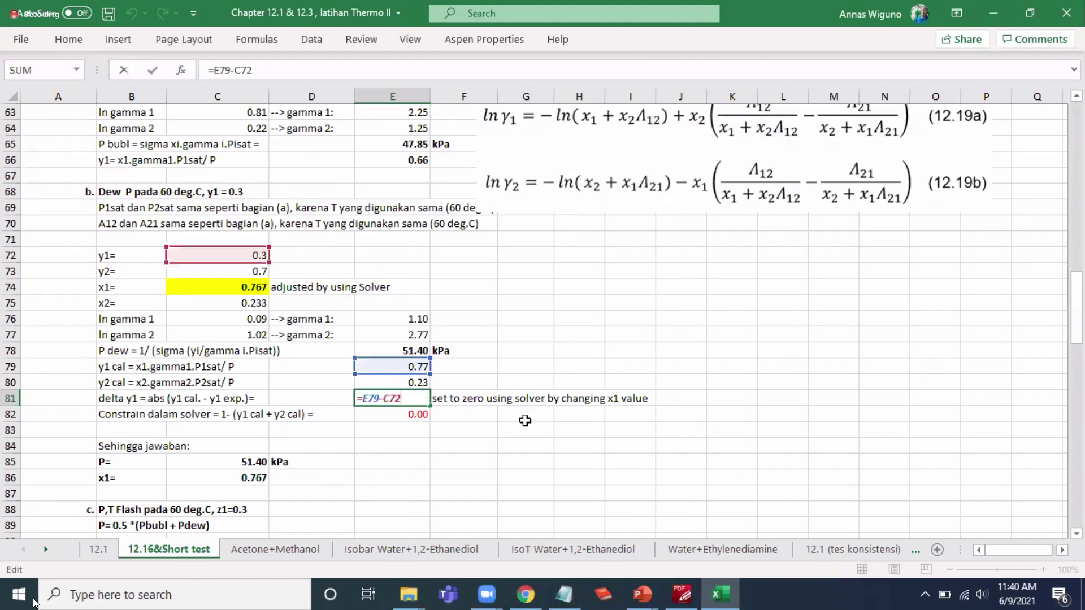
key("Return")
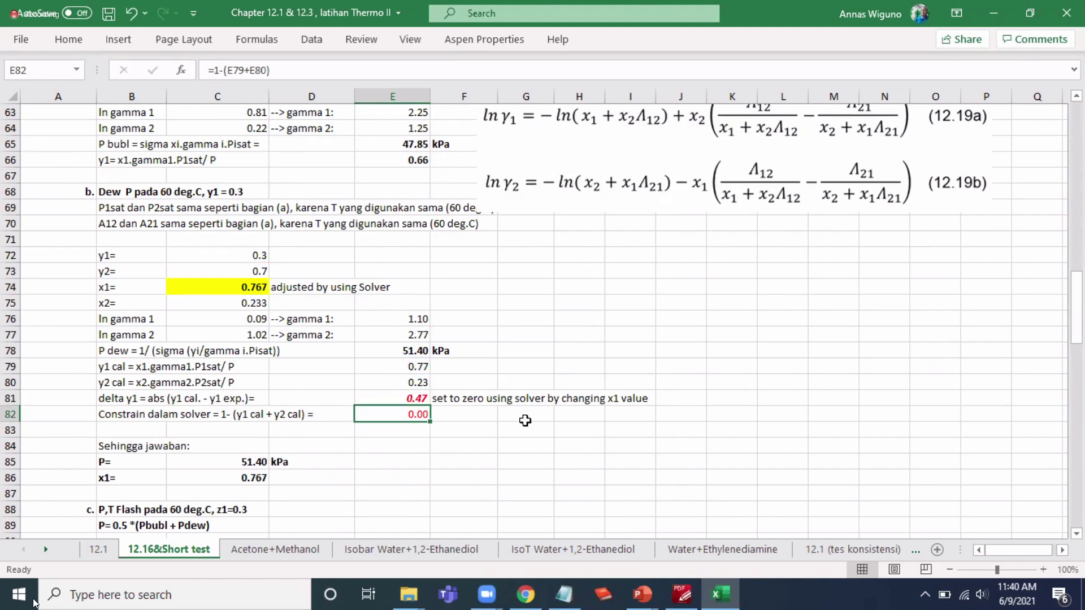
left_click(249, 289)
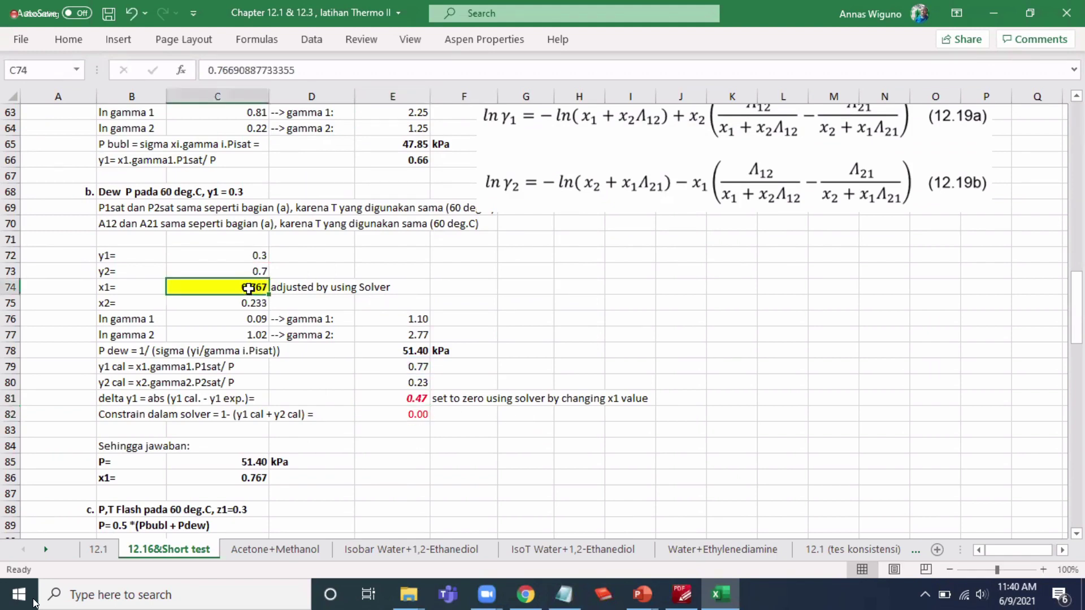
type("0.")
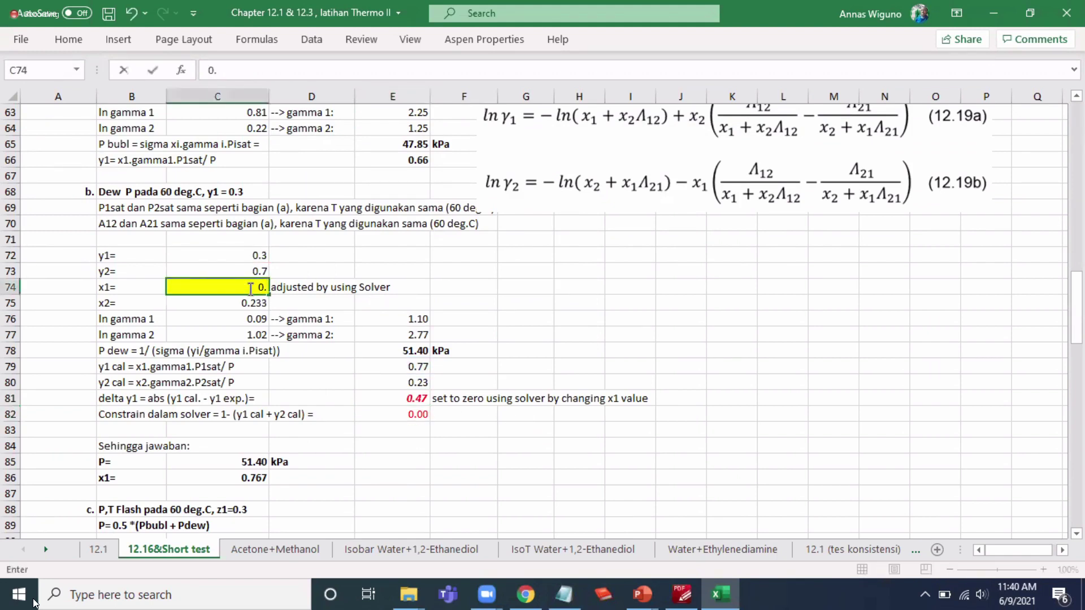
type("1")
key("Return")
Step: Run Solver from the new x1 starting guess and keep its solution in the sheet
left_click(249, 289)
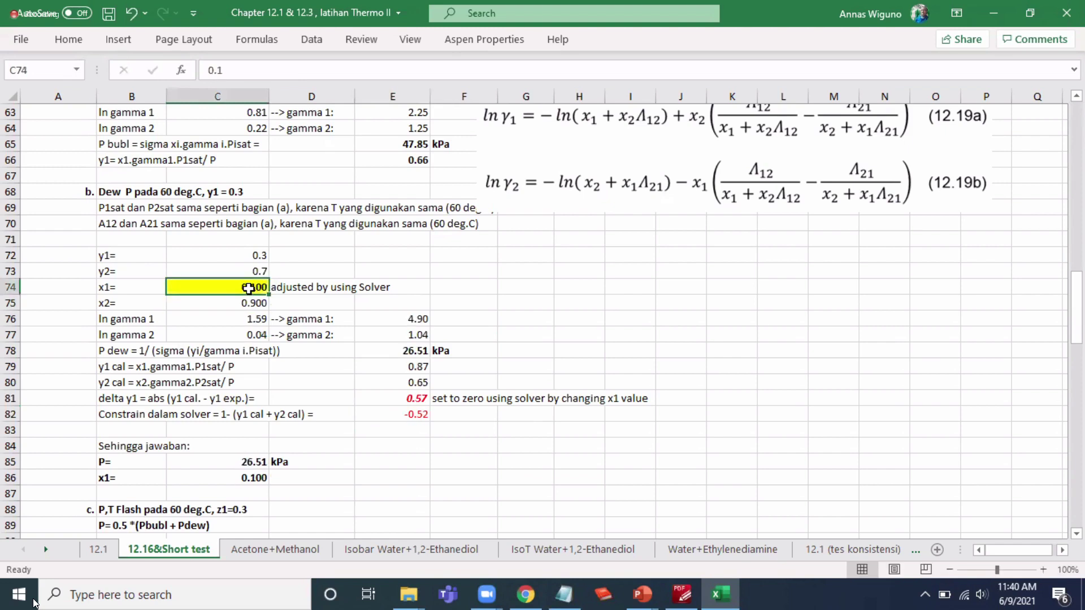
left_click(311, 45)
left_click(1026, 76)
left_click(925, 529)
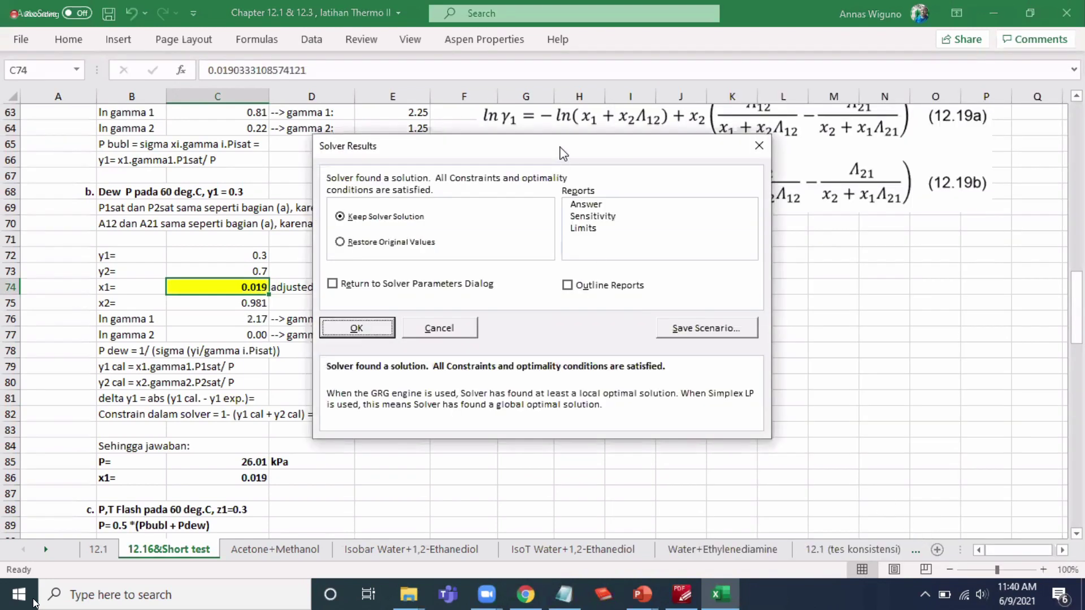
left_click_drag(564, 152, 841, 189)
left_click(634, 364)
left_click(718, 356)
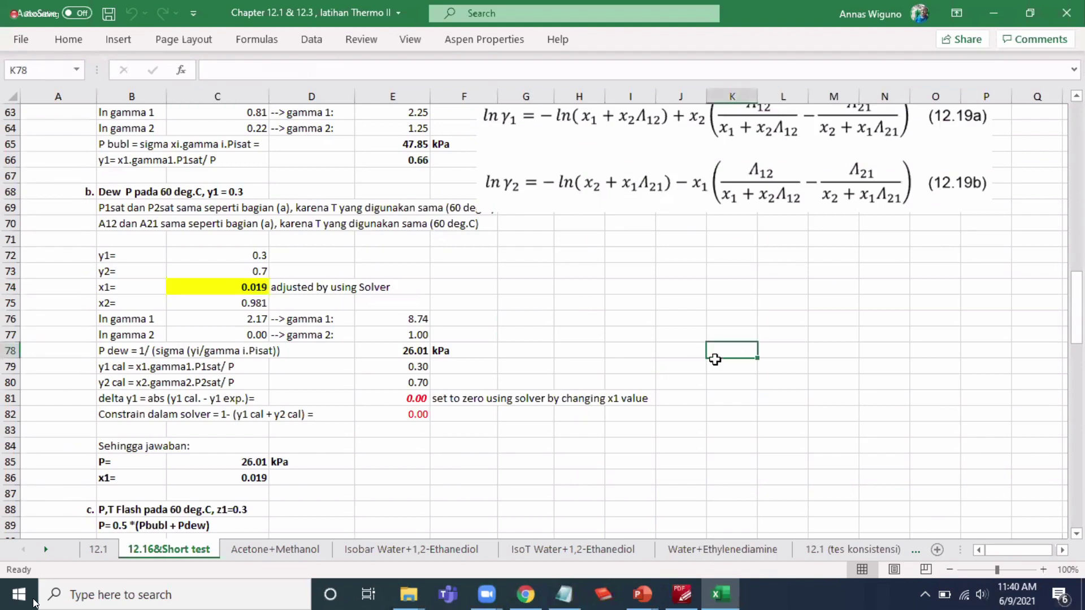
Step: Check the solved delta y1 in E81 and the constraint in E82
left_click(414, 400)
left_click(408, 417)
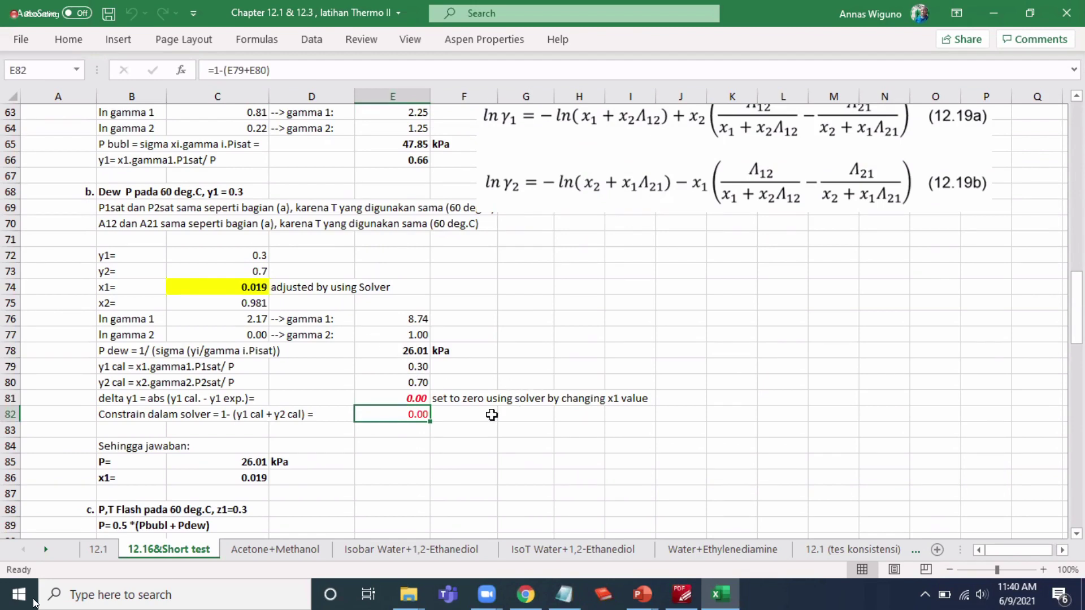
left_click_drag(415, 400, 418, 415)
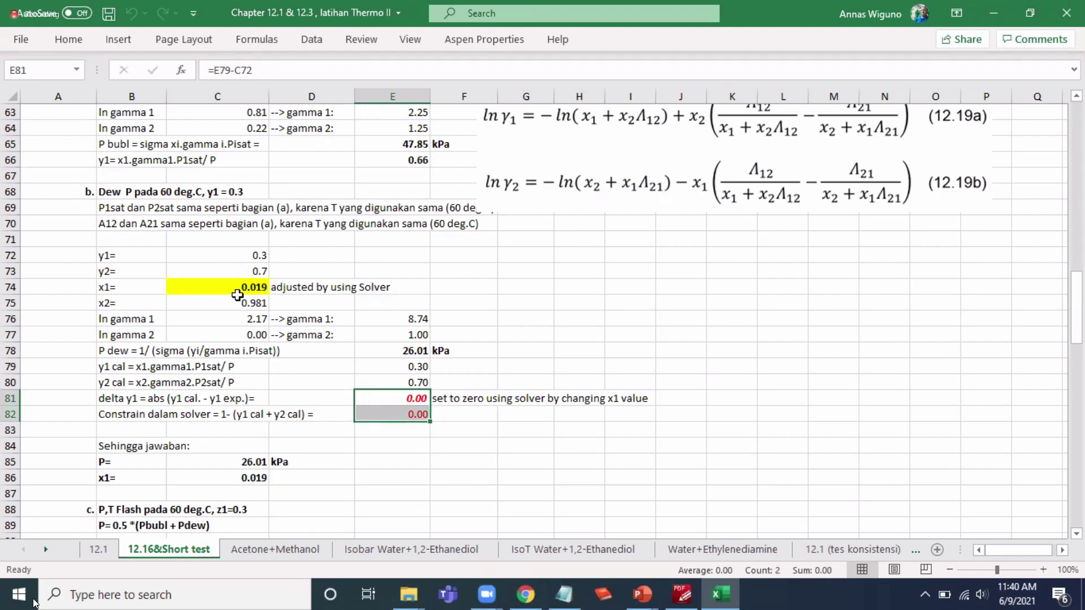
Step: Review the Solver parameters for E81 and the All Methods, GRG Nonlinear and Evolutionary solving options
left_click(311, 39)
left_click(1023, 63)
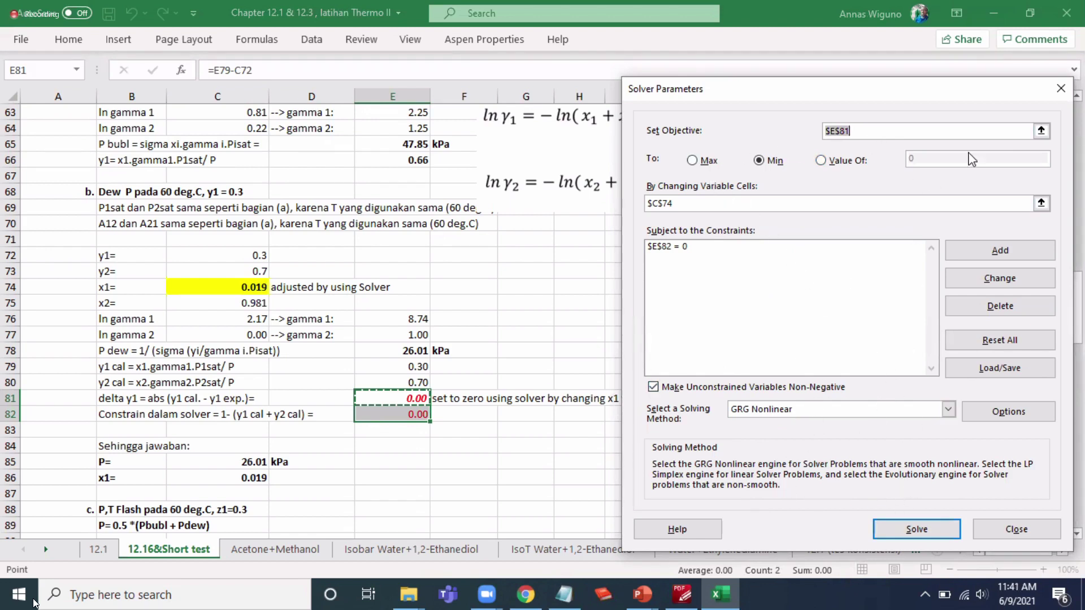
left_click(1061, 89)
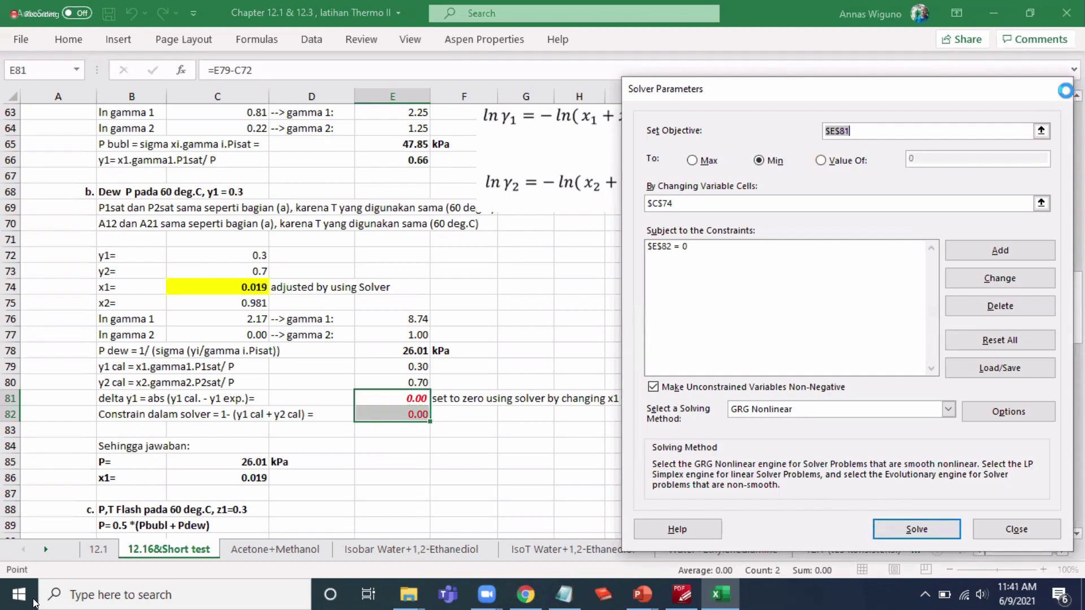
left_click(312, 39)
left_click(1023, 66)
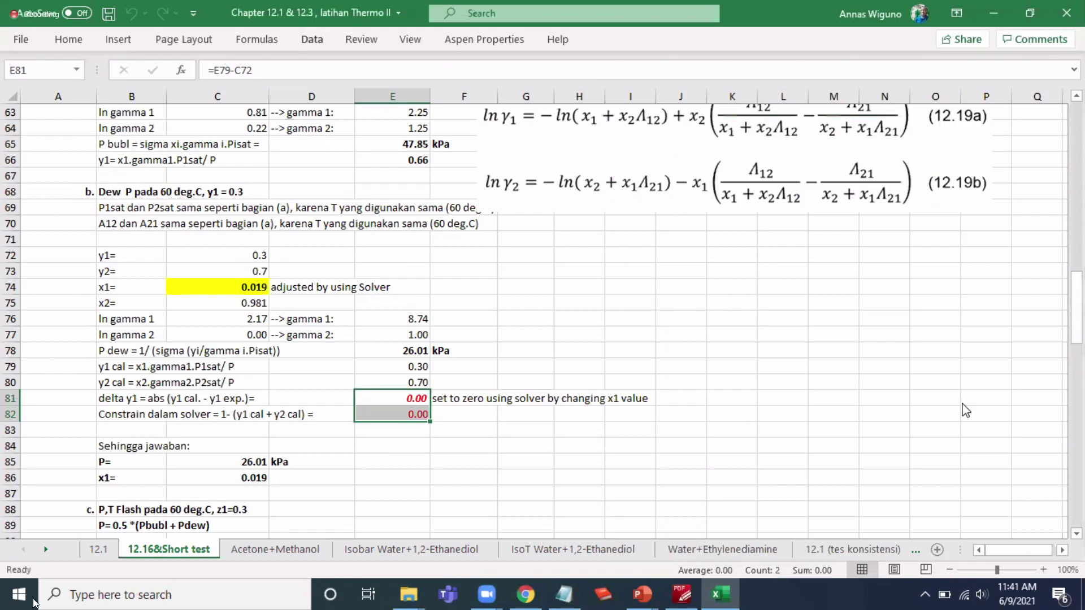
left_click(1005, 421)
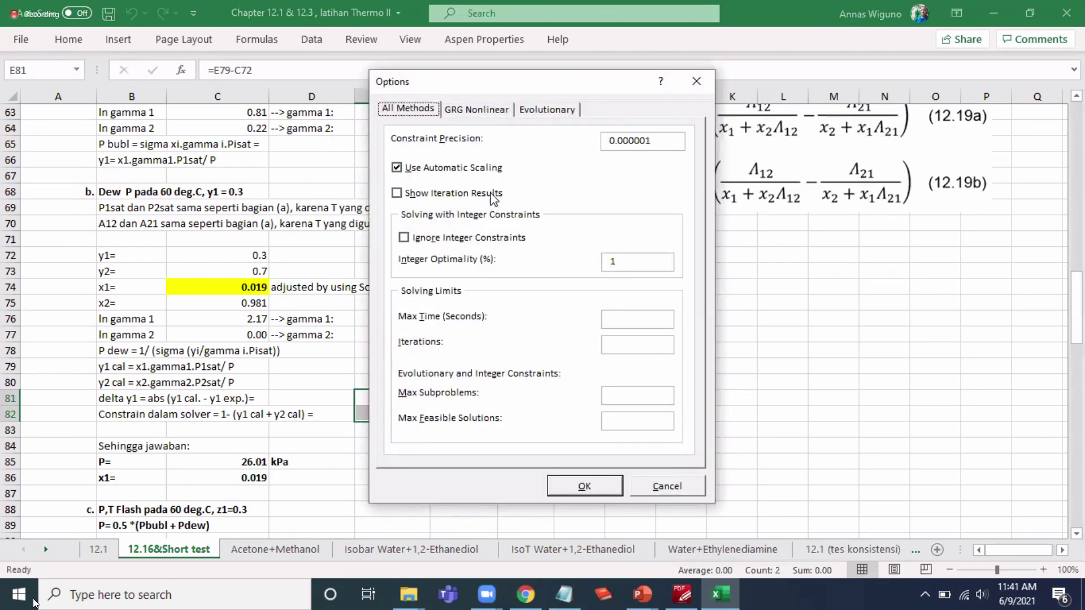
left_click(471, 110)
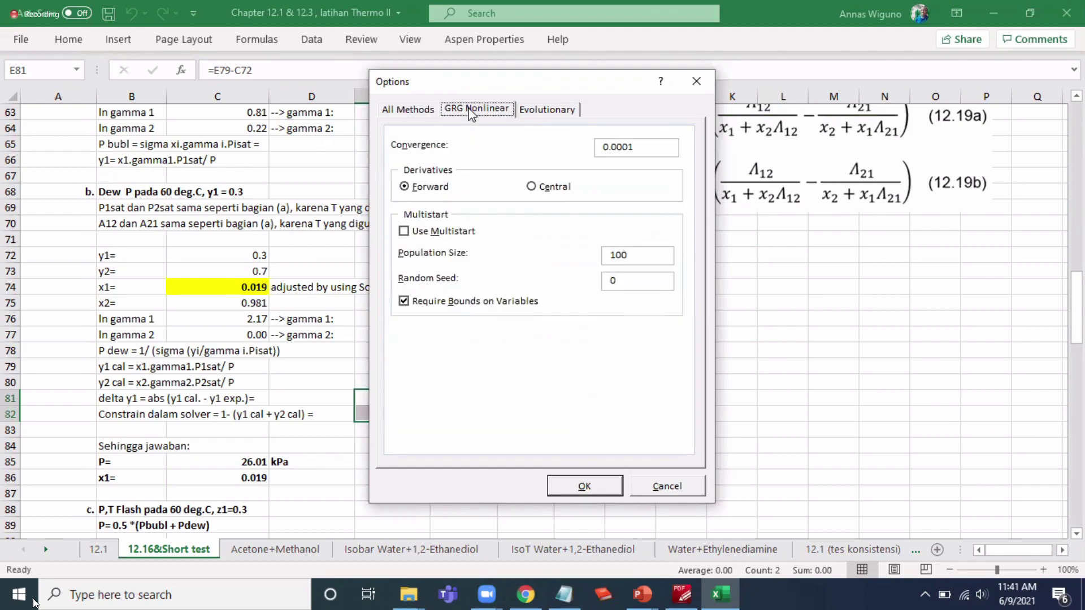
left_click(546, 110)
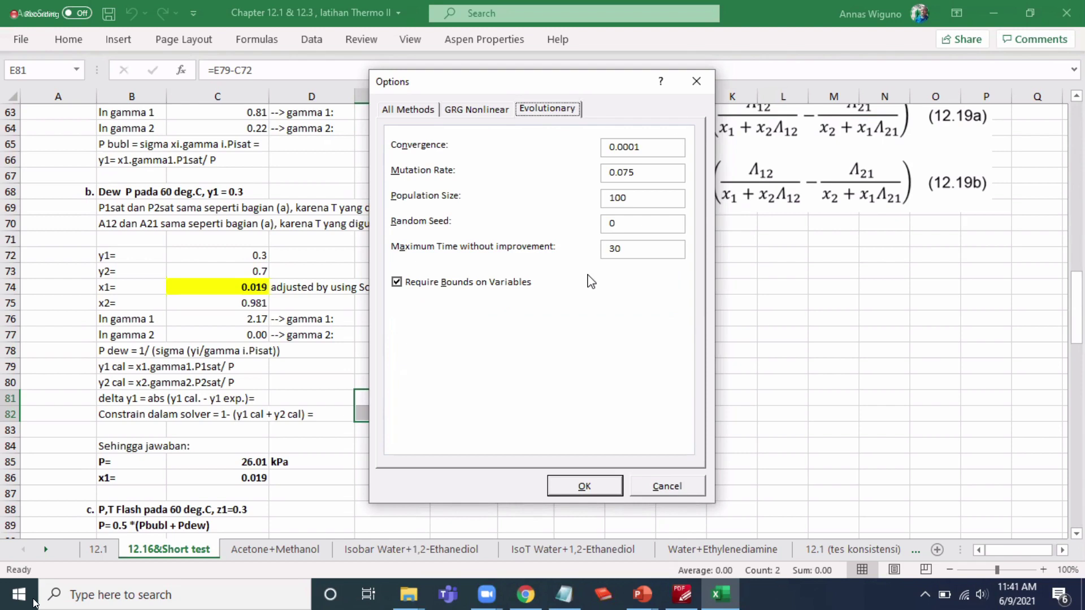
left_click(407, 109)
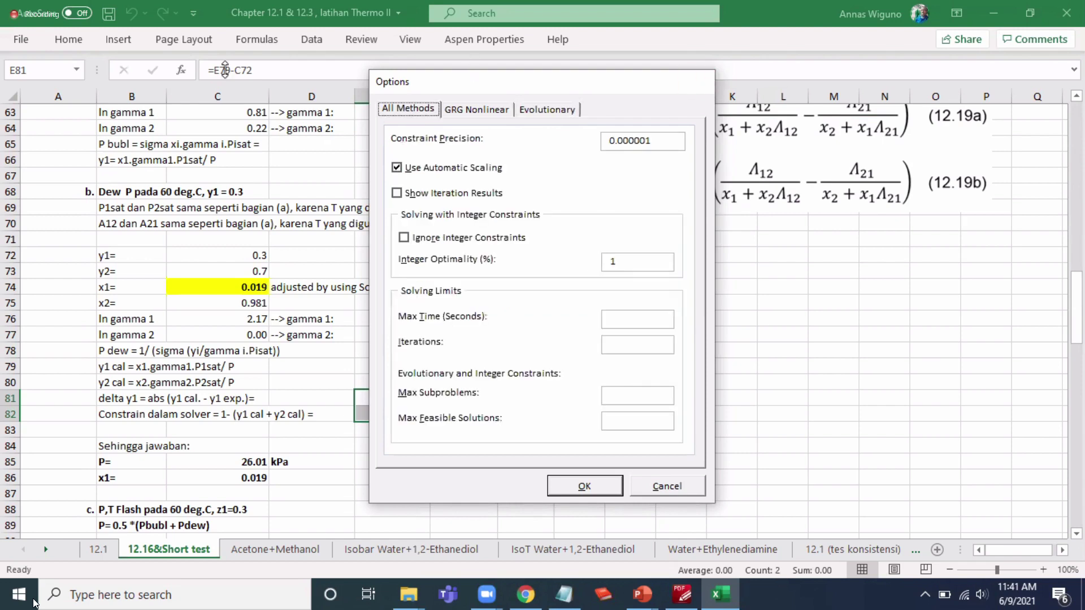
key("Return")
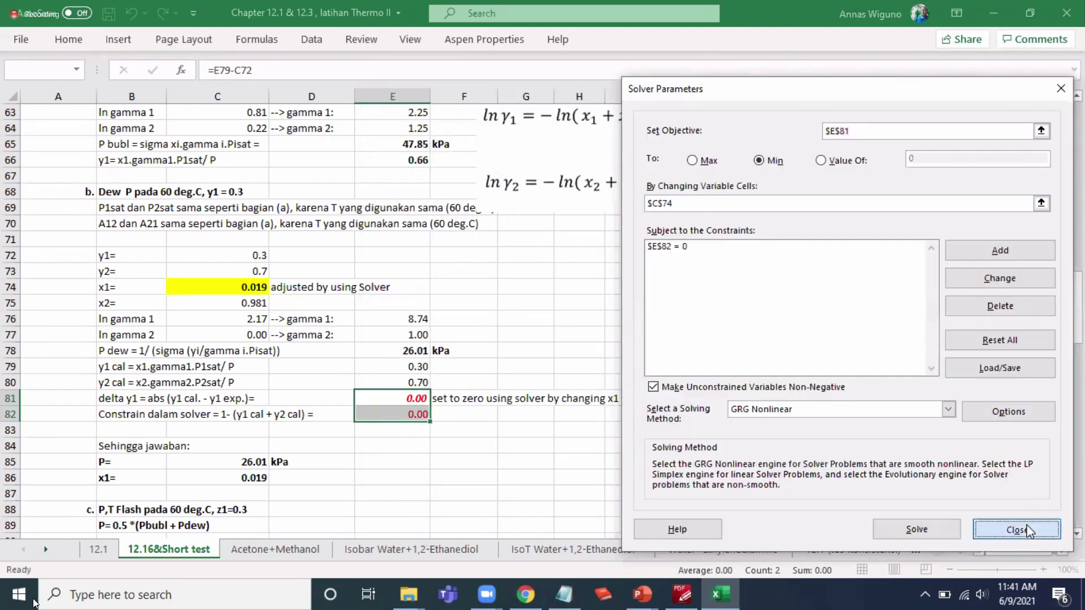
left_click(1028, 531)
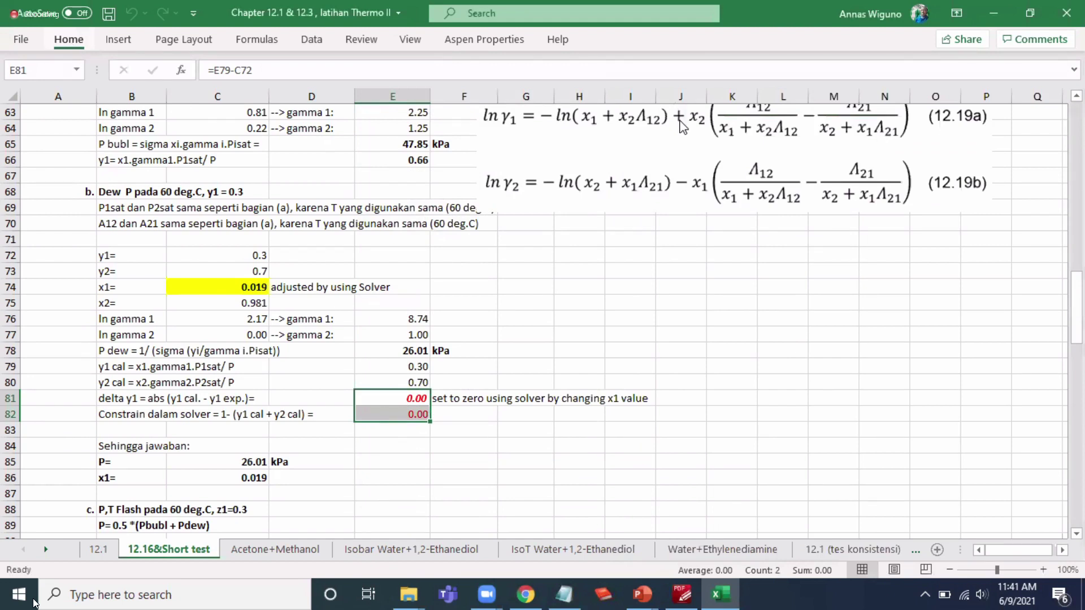
Step: Keep the ribbon expanded and view the Goal Seek settings for cell E81, closing them without running it
key("ctrl+F1")
left_click(311, 39)
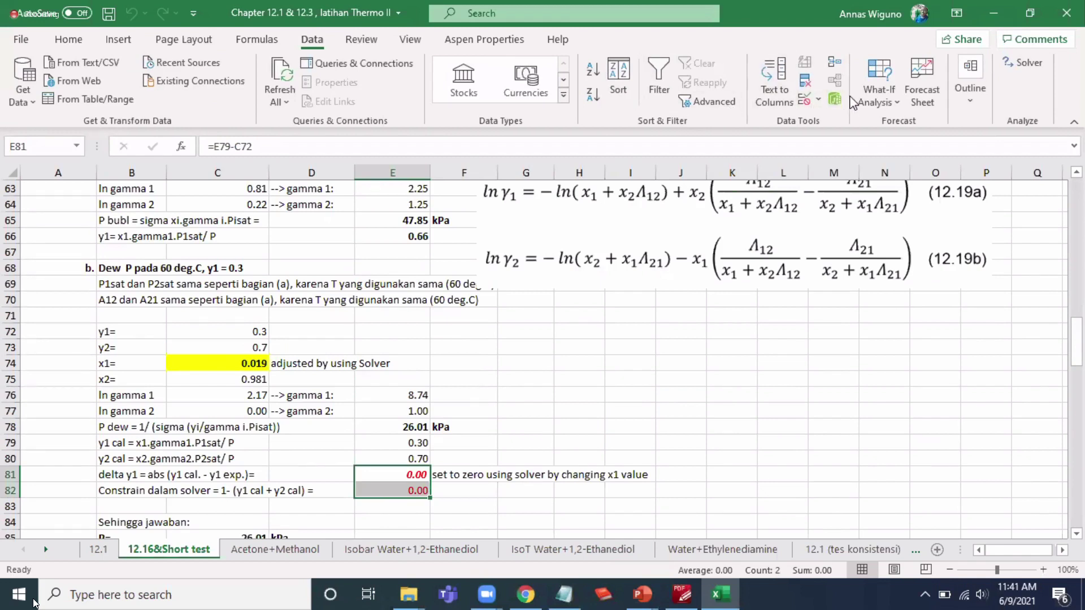
left_click(872, 95)
left_click(920, 148)
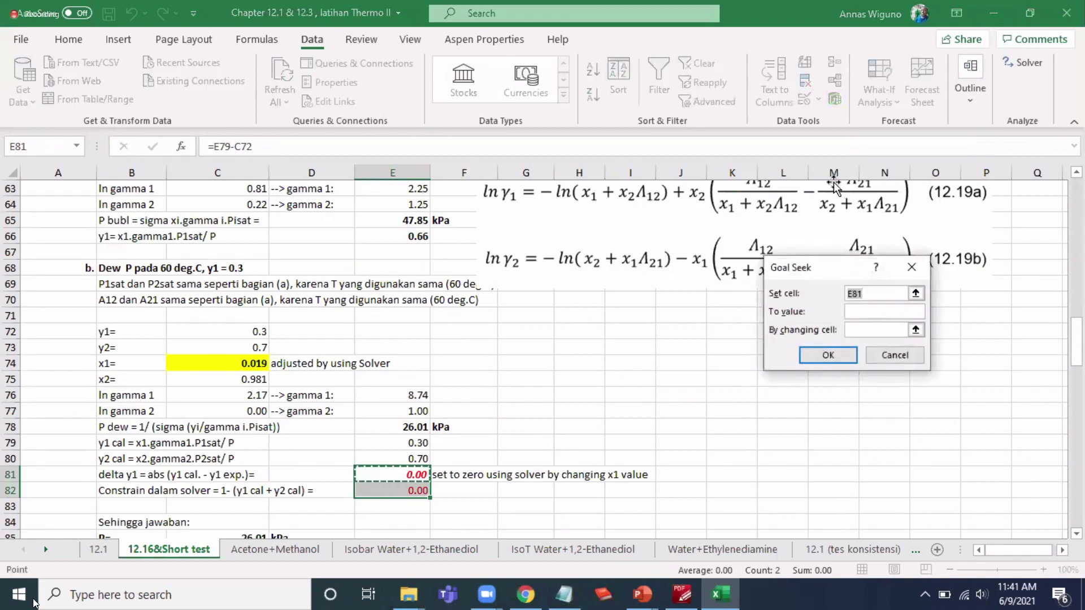
left_click(873, 313)
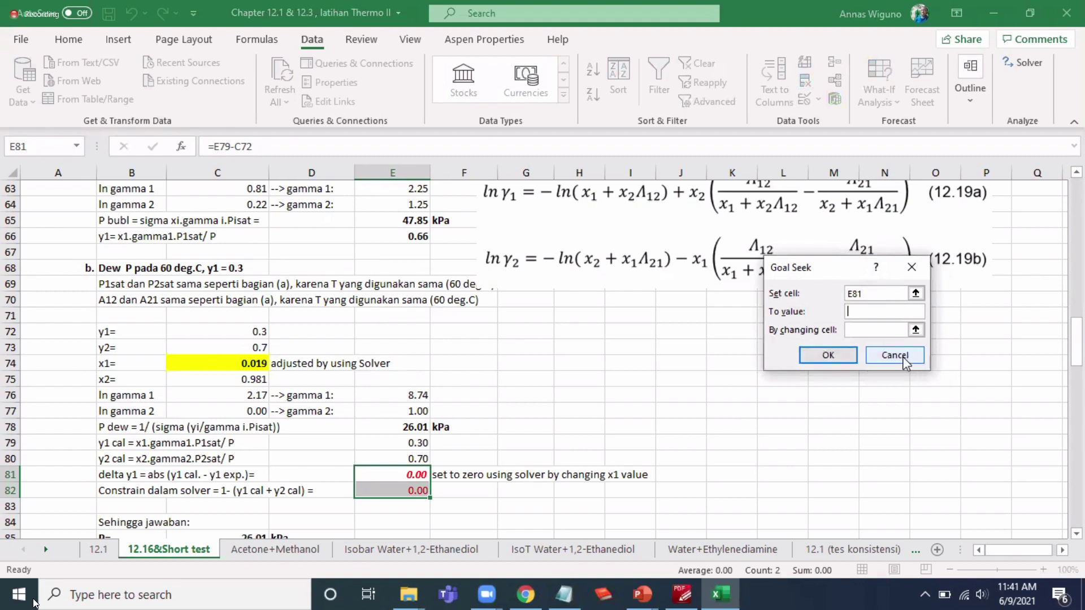
left_click(925, 276)
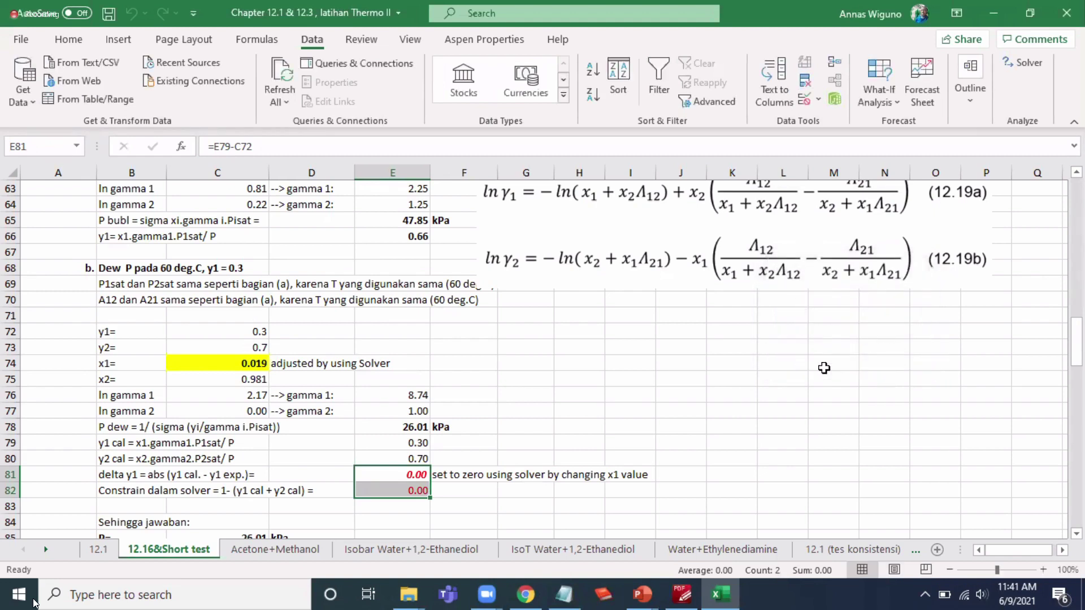
Step: Examine the solved x1 in C74, the part b answers and the part c P,T flash calculation
left_click(638, 396)
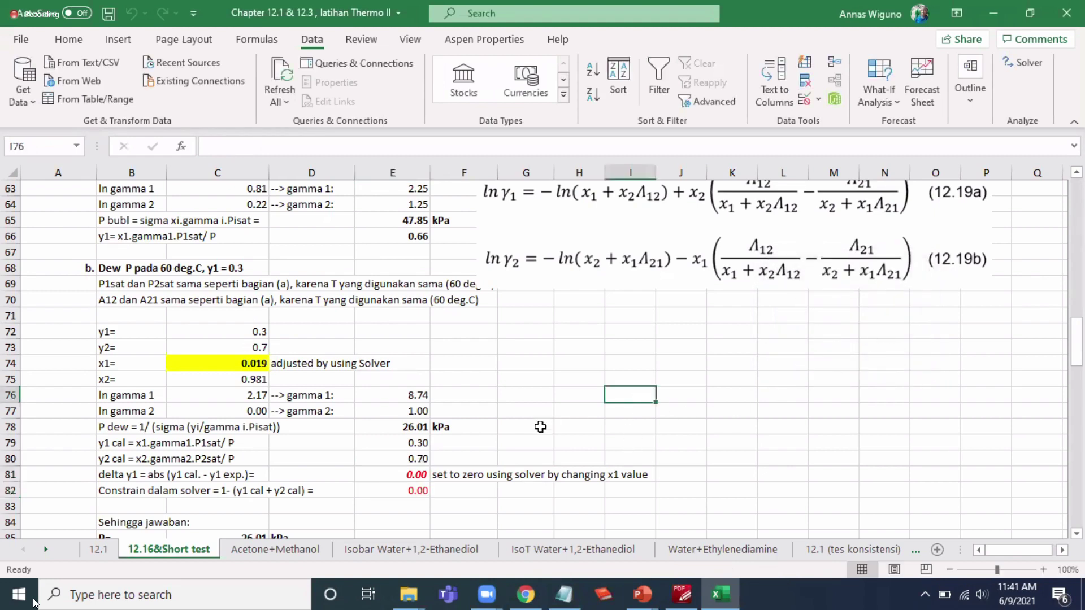
left_click(251, 370)
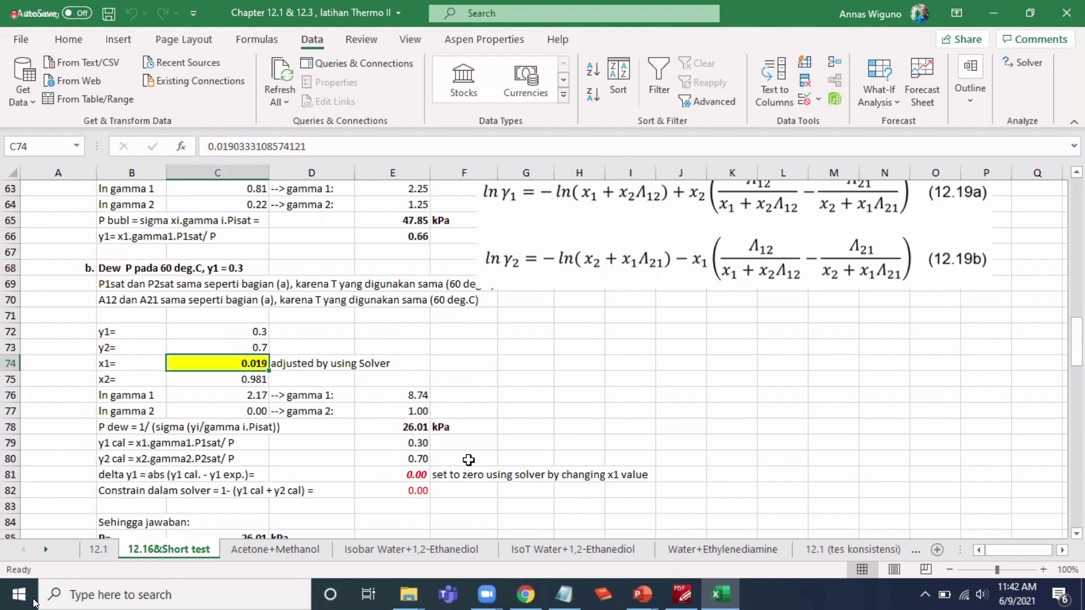
left_click(558, 411)
scroll(563, 408, "down", 2)
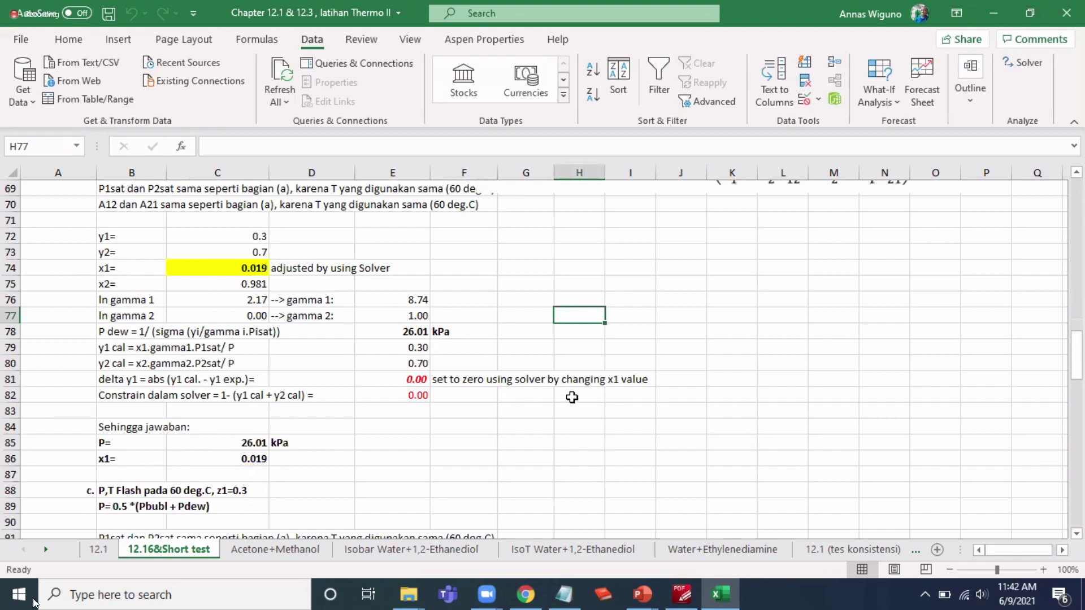
scroll(573, 396, "down", 5)
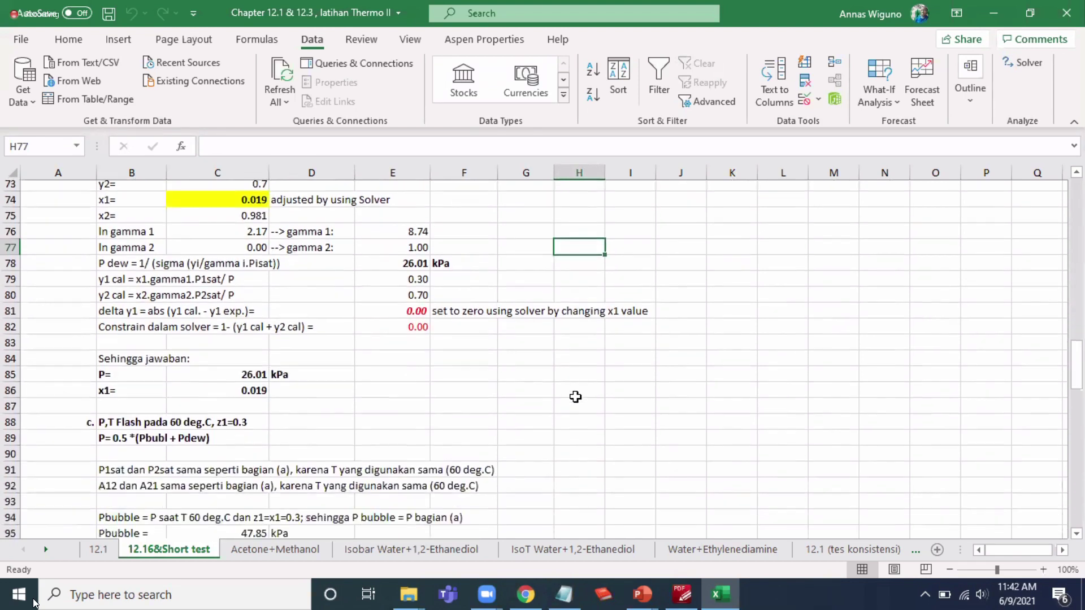
scroll(578, 394, "up", 4)
scroll(580, 393, "down", 6)
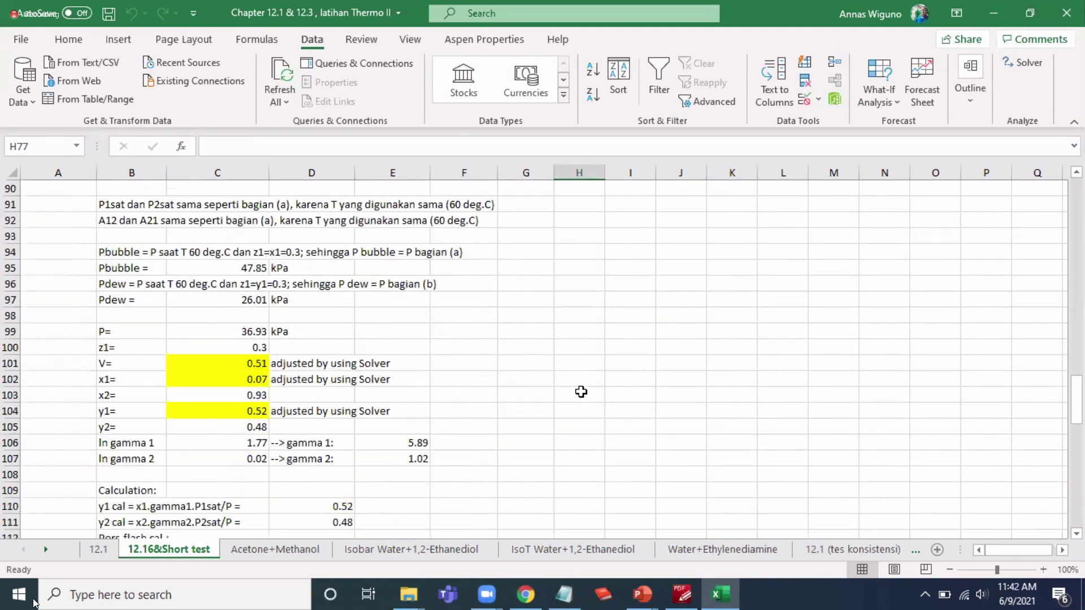
scroll(585, 385, "up", 1)
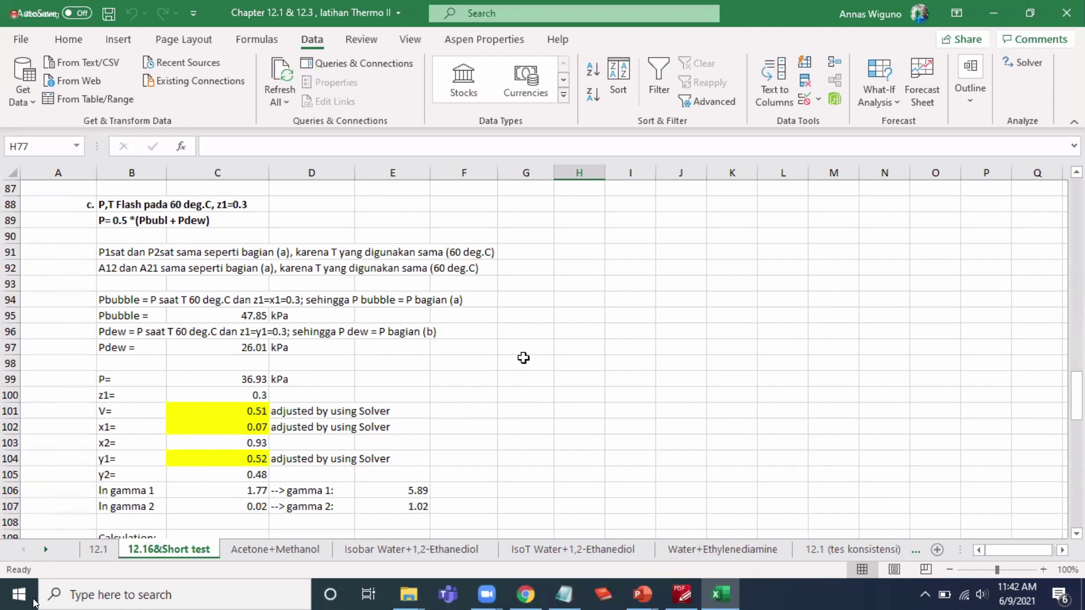
Step: Change "Constrain" to "Constrains" in the part c constraint labels in B115 and B116
scroll(436, 291, "down", 3)
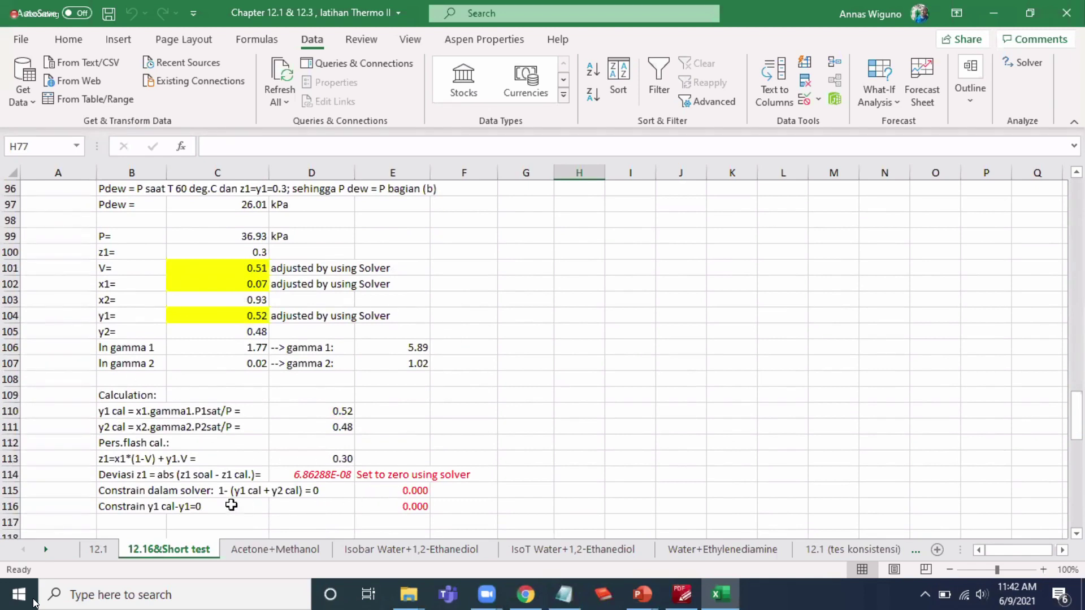
left_click(132, 491)
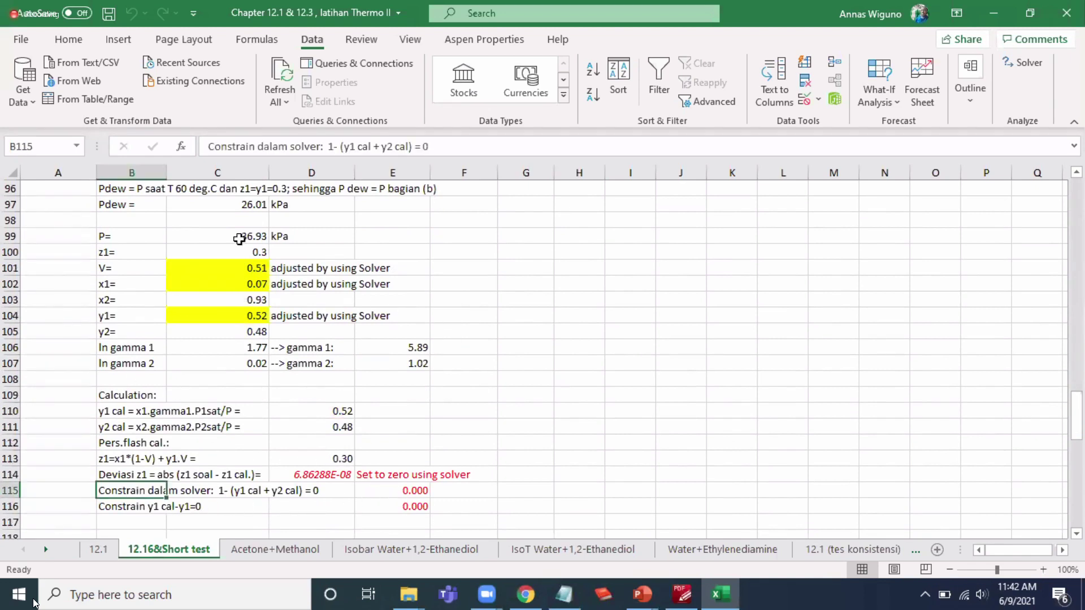
left_click(256, 147)
type("s")
key("Return")
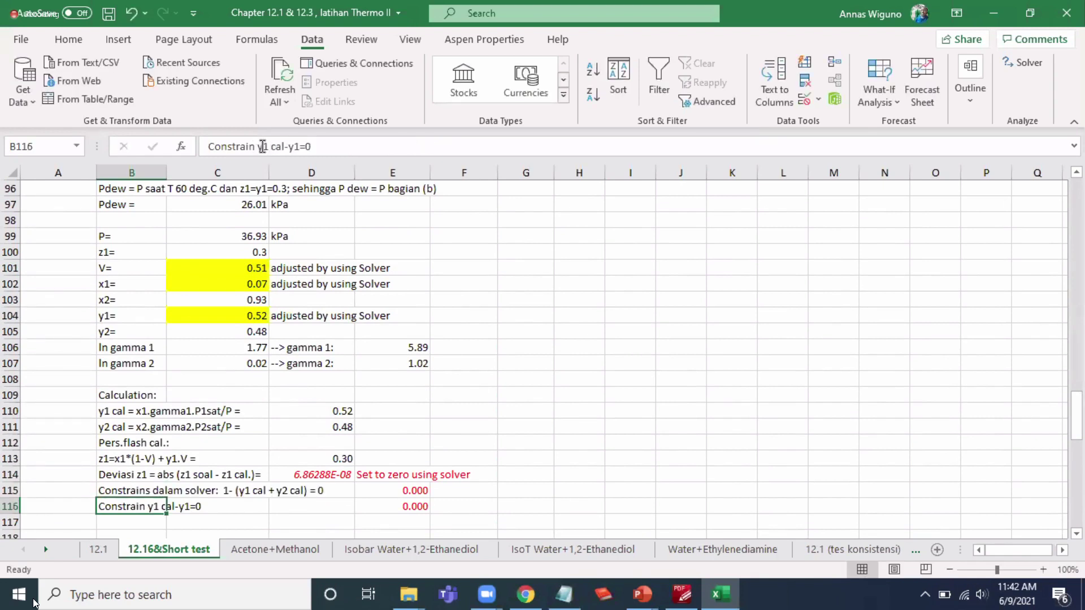
left_click(257, 146)
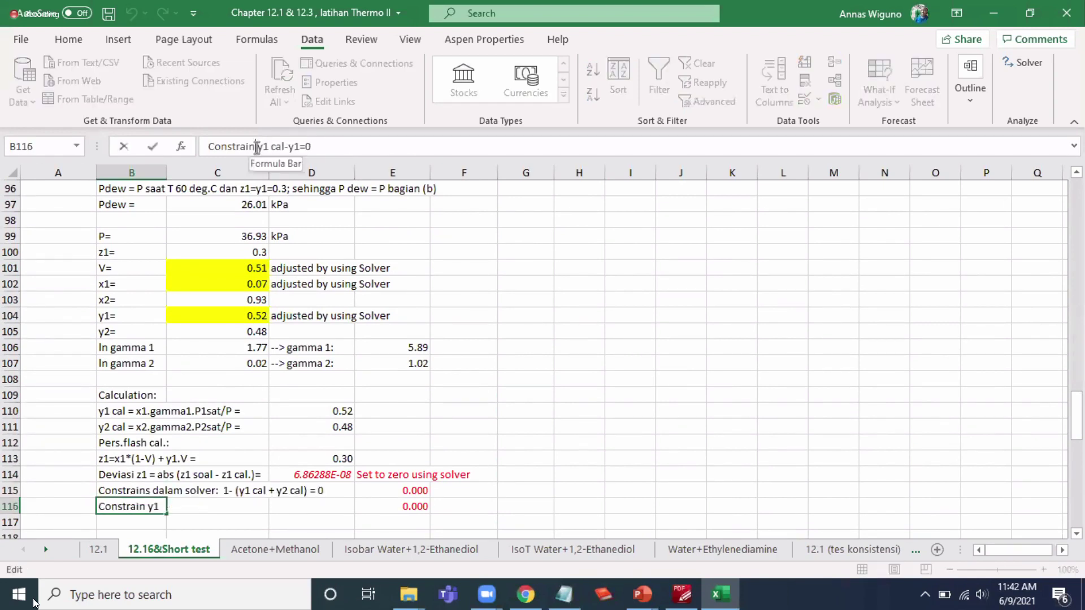
type("s")
key("Return")
key("Up")
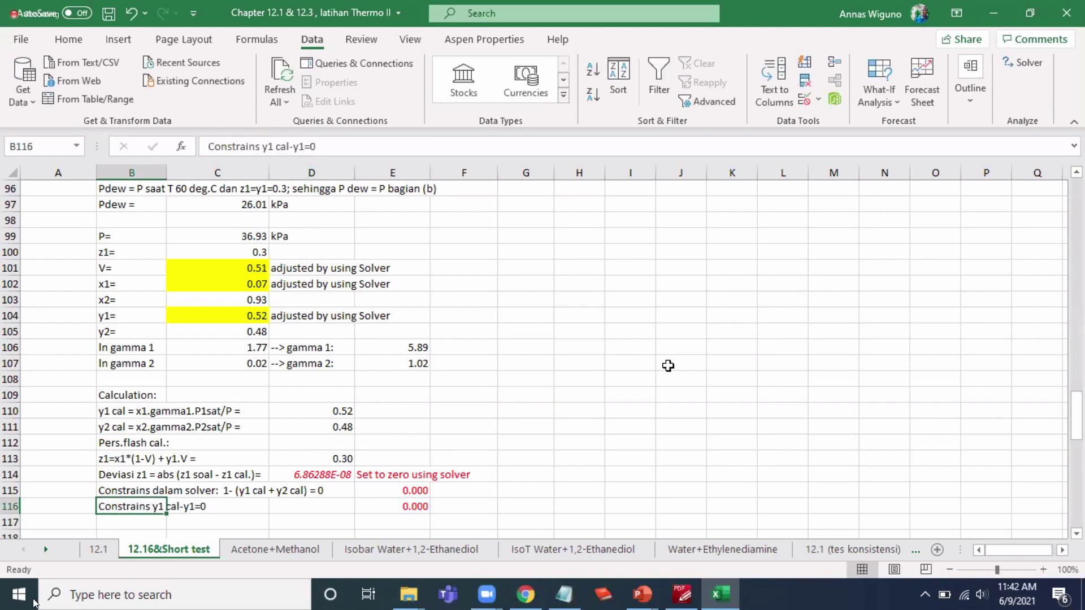
Step: Examine the part c answers and the part d azeotrope calculation, and look back over the earlier problems on the sheet
scroll(668, 365, "down", 1)
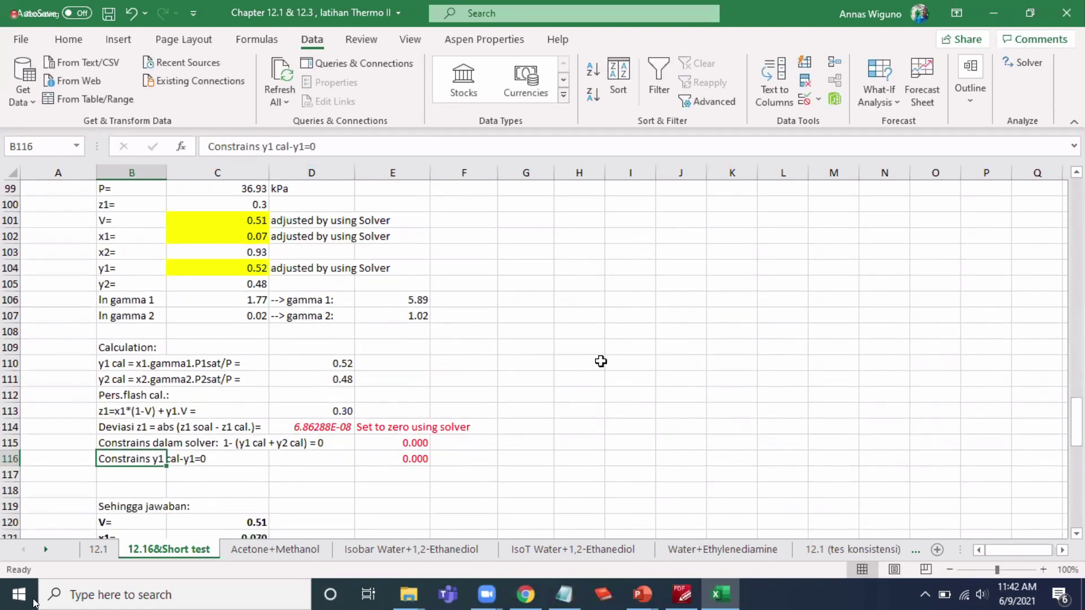
scroll(601, 361, "down", 2)
scroll(209, 441, "down", 3)
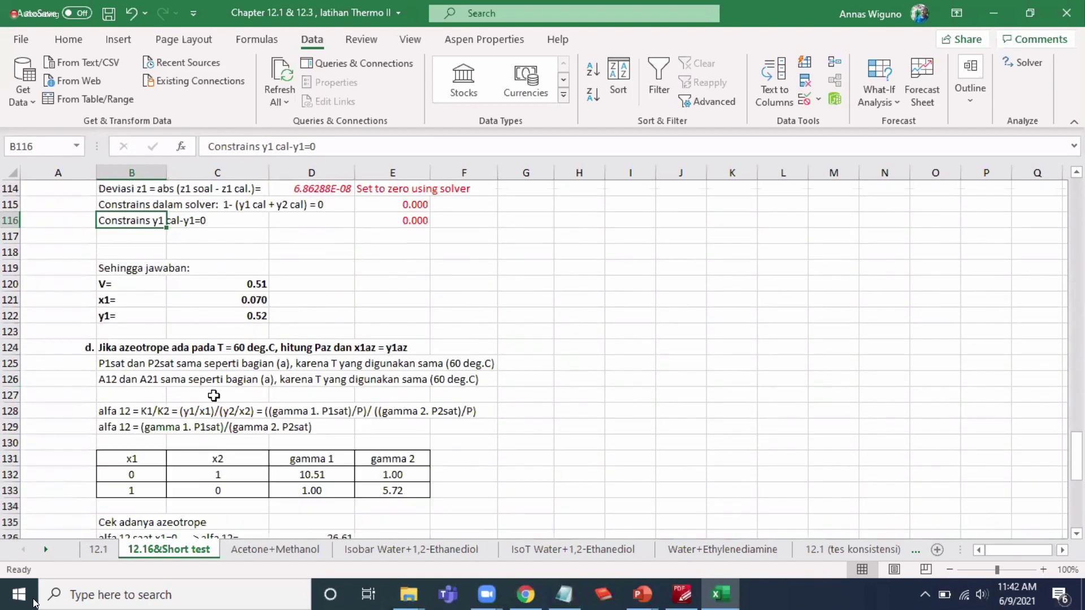
scroll(252, 427, "down", 5)
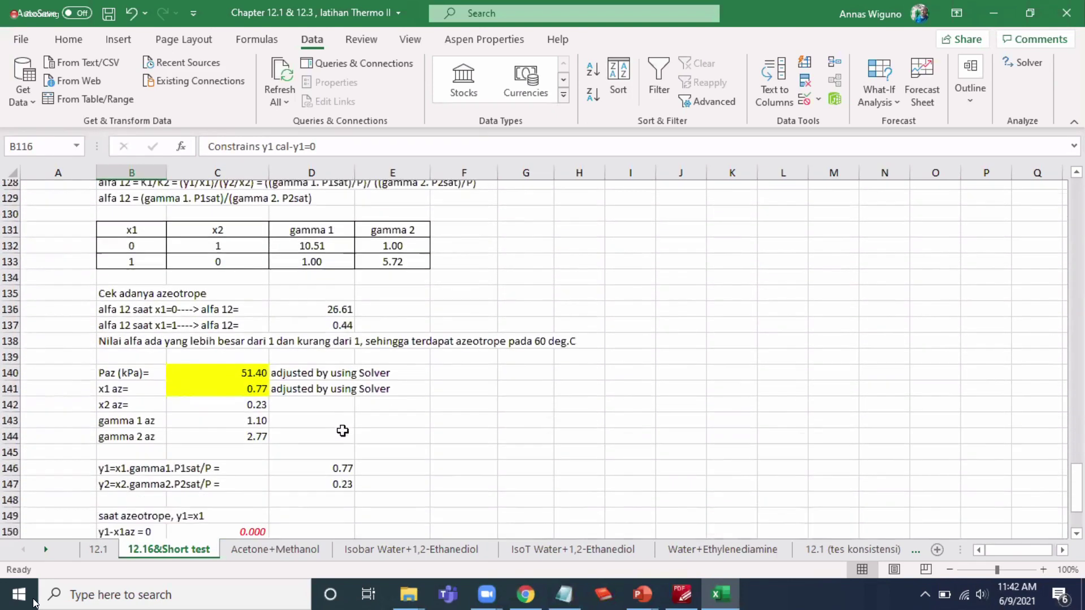
scroll(401, 464, "down", 3)
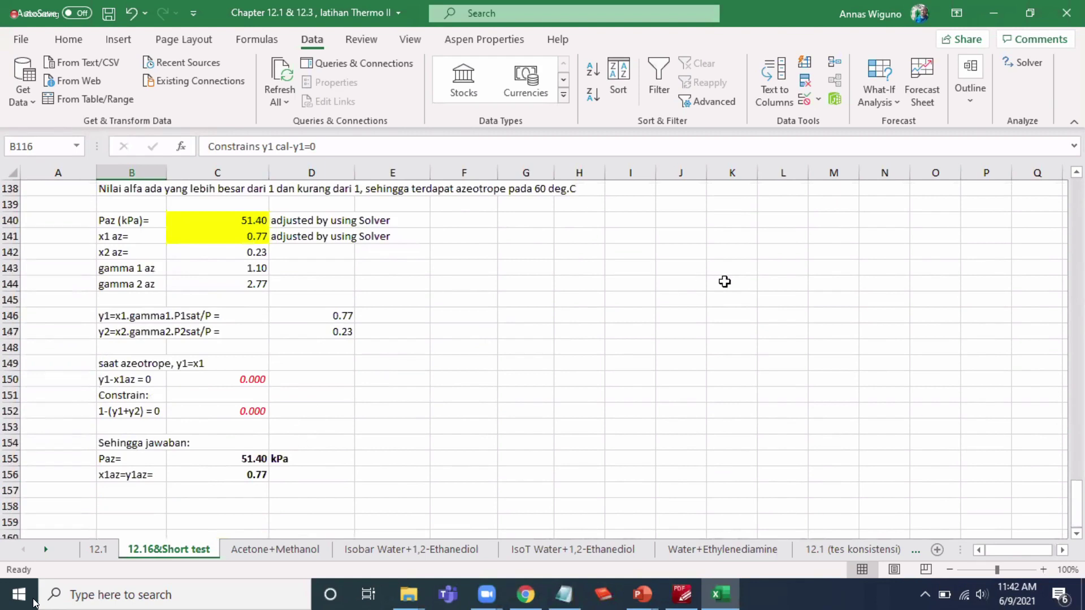
scroll(325, 367, "up", 20)
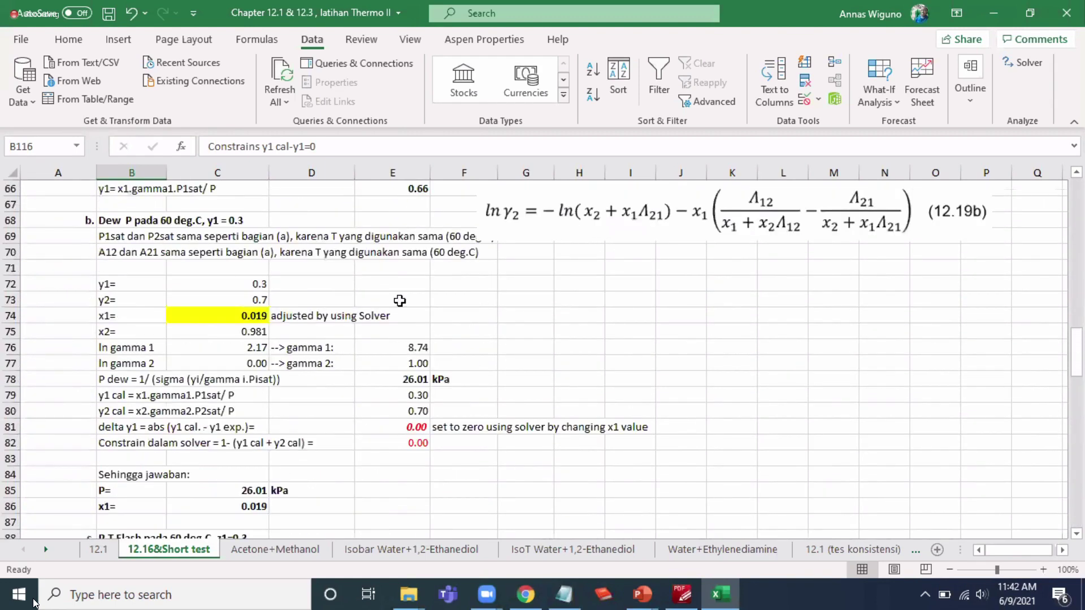
scroll(419, 361, "up", 10)
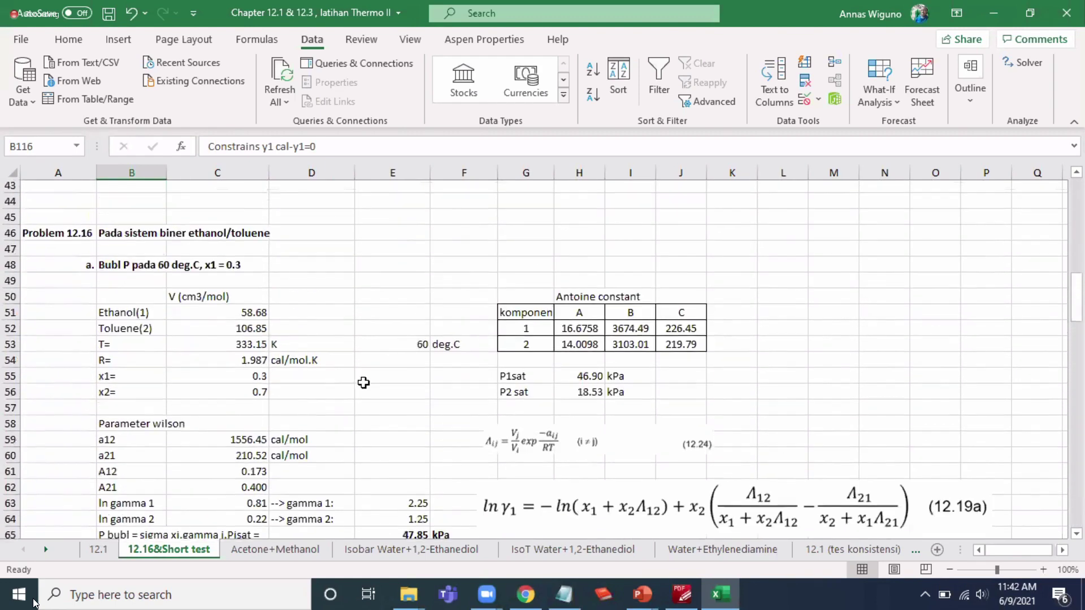
scroll(452, 350, "up", 5)
scroll(475, 412, "down", 6)
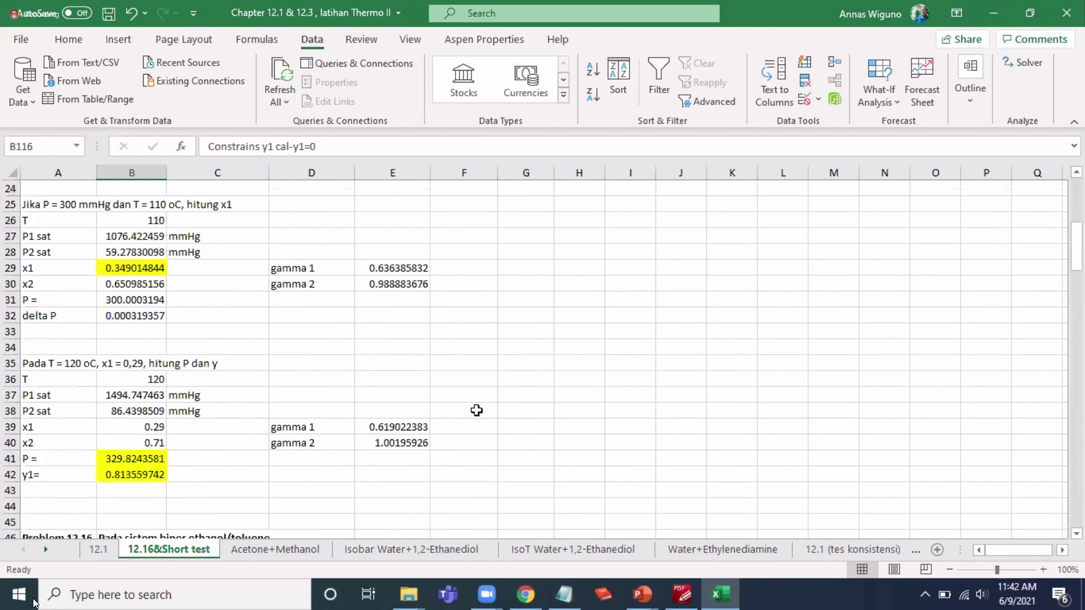
Step: Stop sharing the screen and mute the microphone in the Zoom meeting
left_click(639, 39)
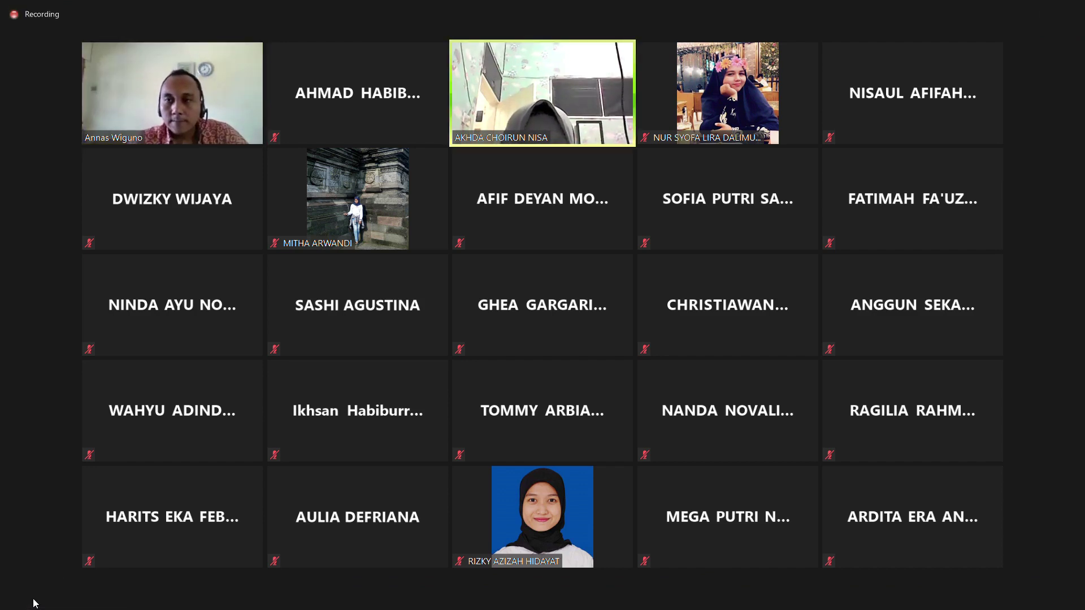
key("alt+a")
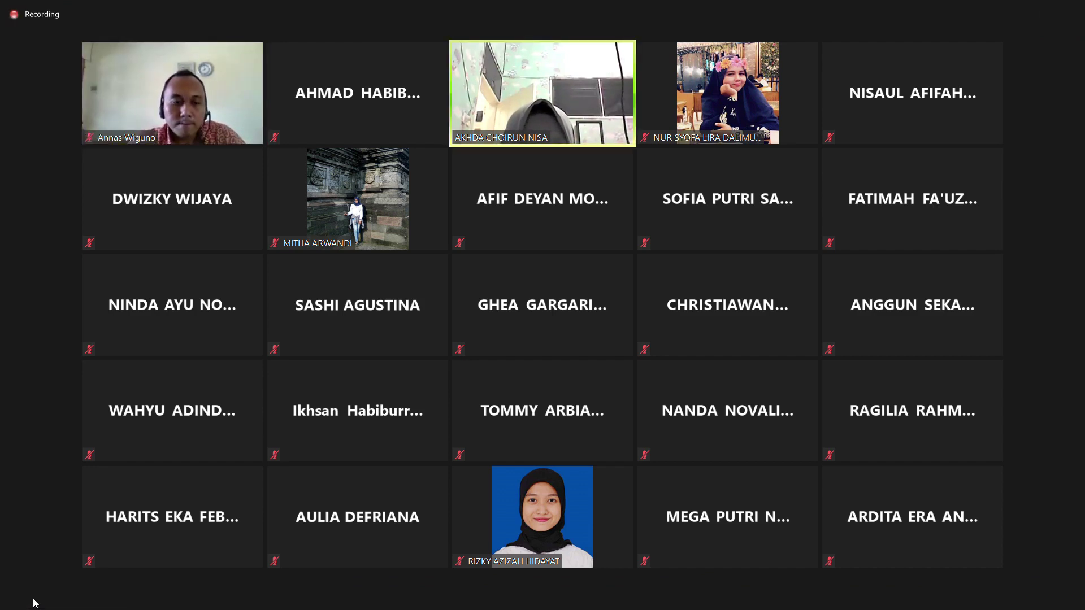